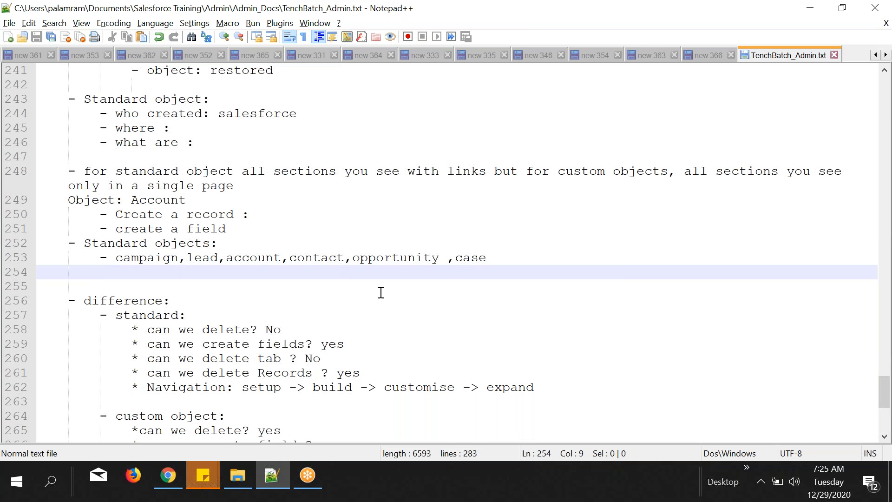
Add the heading "Relationships :" on line 278 near the end of the notes, underlined with a row of equals signs.
scroll(381, 292, "down", 4)
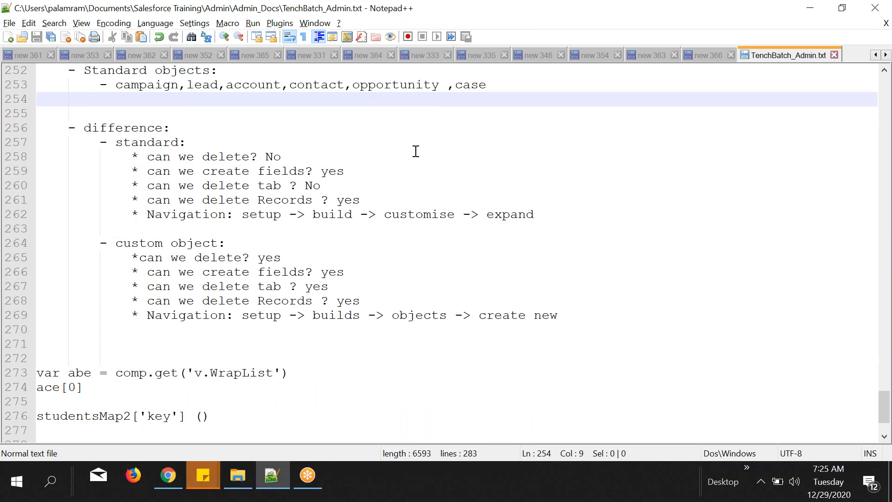
scroll(294, 305, "down", 2)
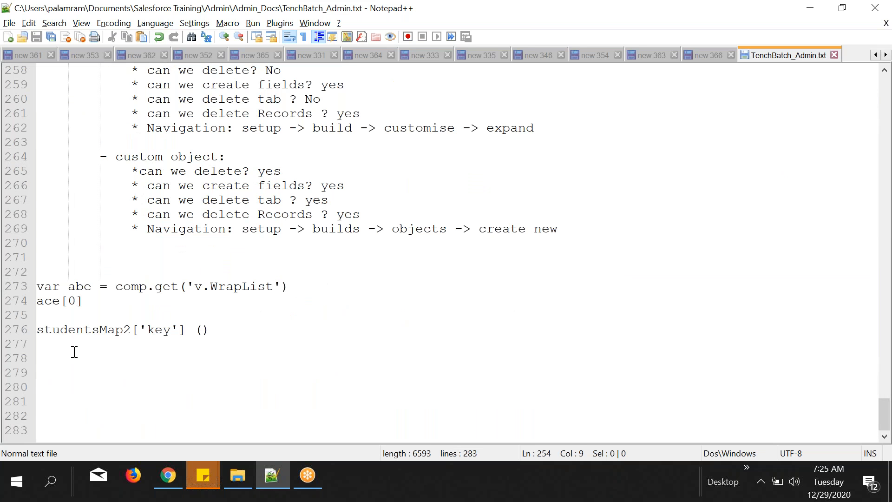
left_click(104, 355)
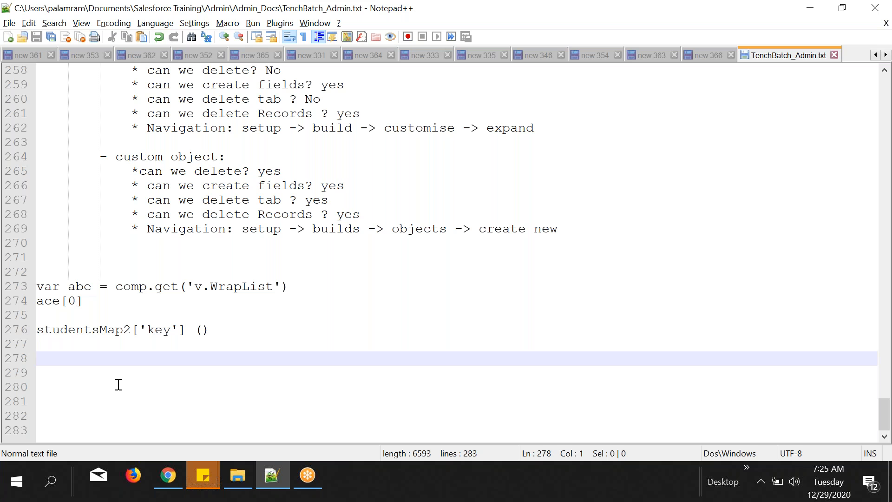
type("Relation")
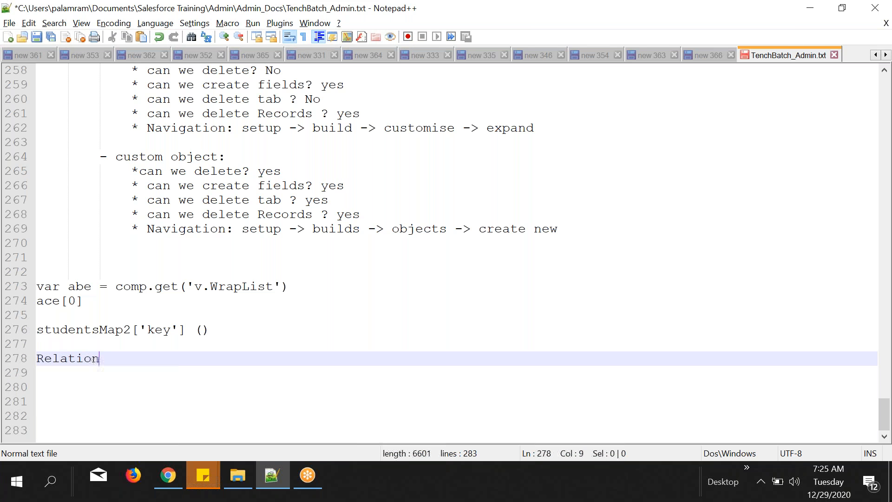
type("ships :")
key("Return")
type("====================")
key("Return")
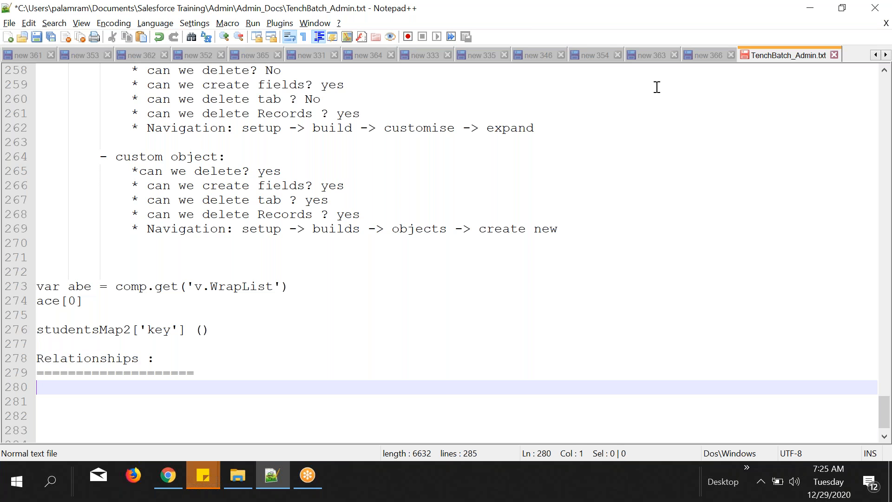
scroll(183, 346, "down", 1)
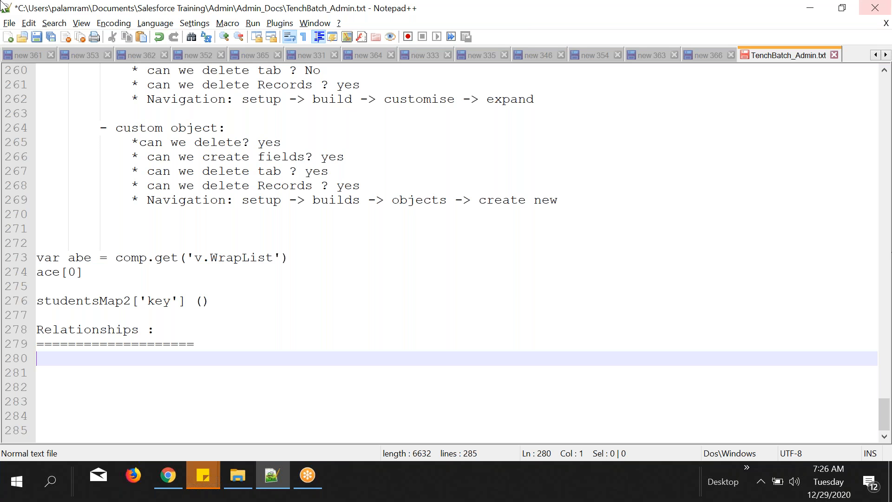
Write an indented dash list under the Relationships heading with the items lookup, master and hirarchy.
key("Tab")
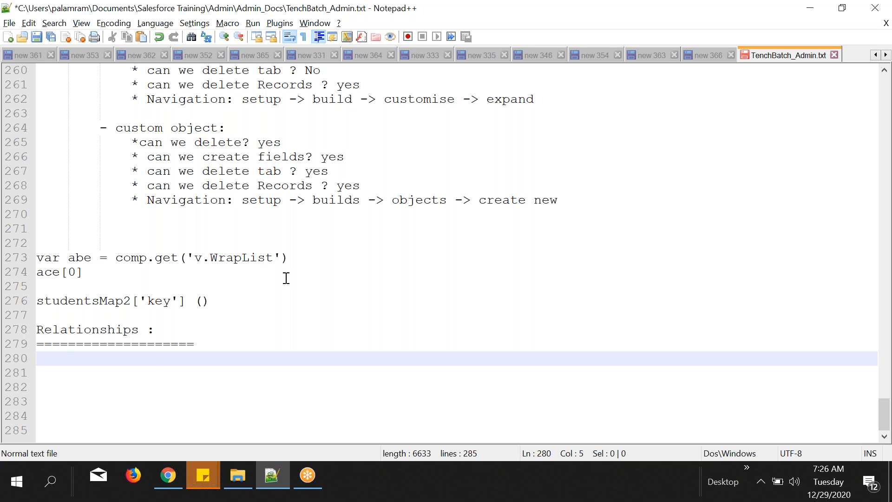
left_click(604, 20)
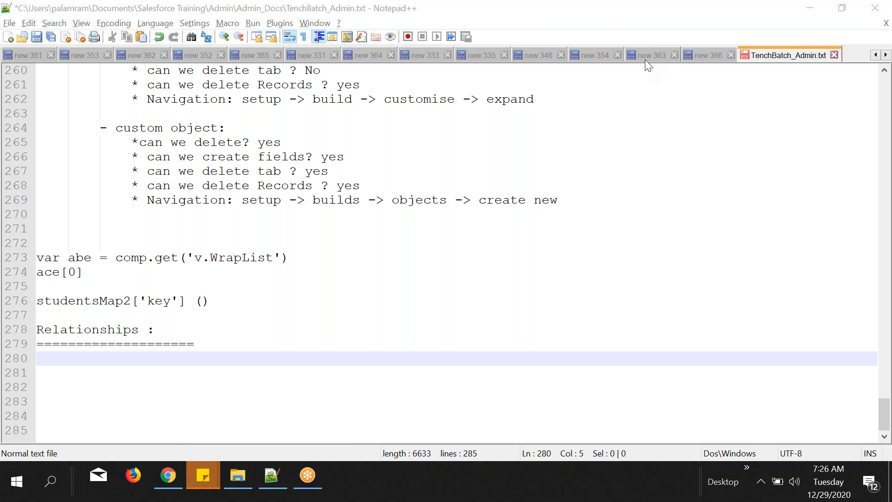
left_click(115, 358)
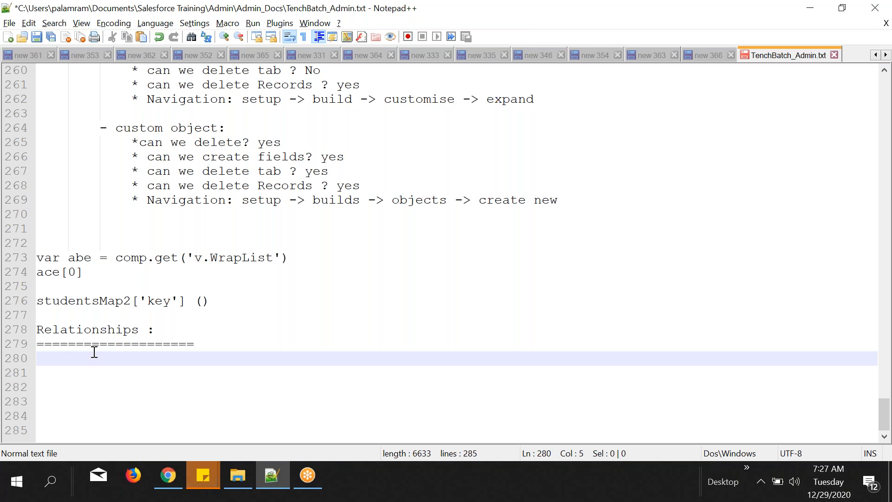
type("- lookup")
key("Return")
type("- master")
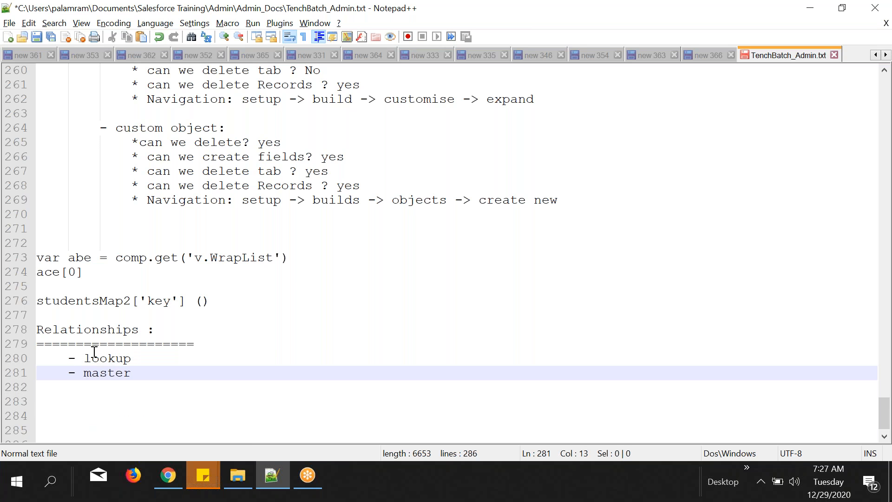
key("Return")
type("- hirarchy")
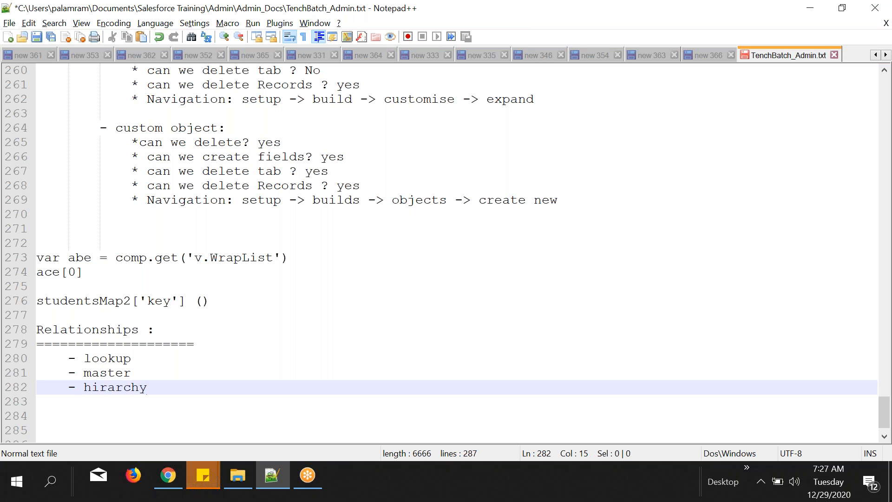
Insert a blank line between the master and hirarchy items to separate the two groups.
left_click(156, 372)
left_click_drag(65, 356, 141, 378)
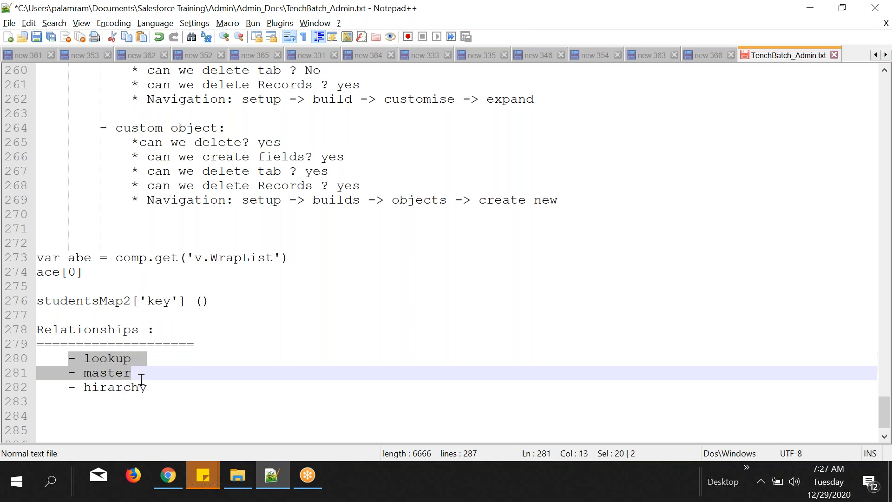
left_click(147, 373)
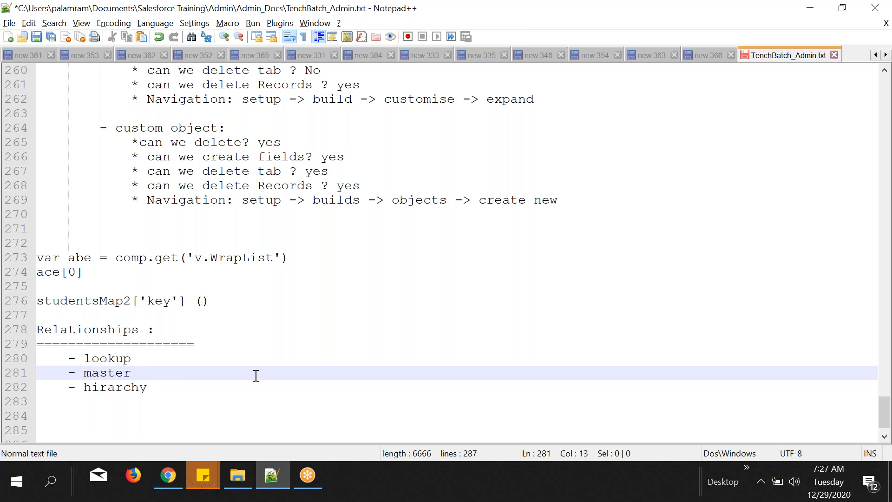
scroll(256, 375, "down", 1)
key("Return")
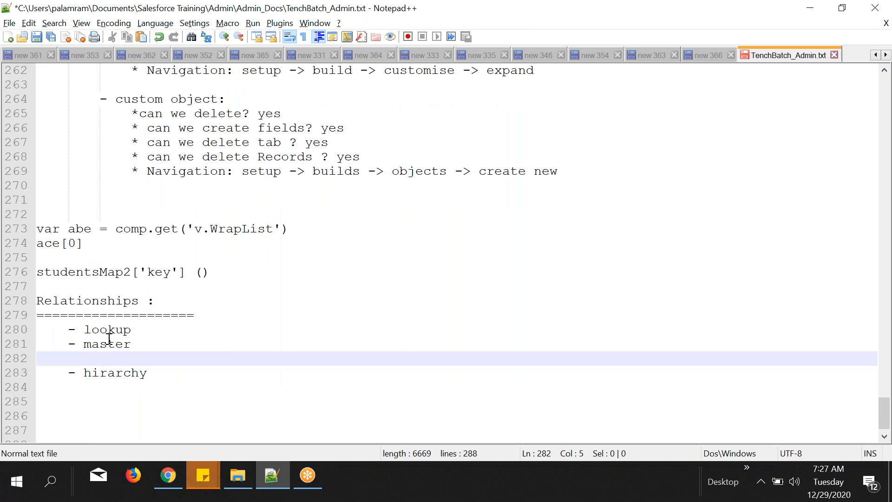
Add the dash items 1:1, 1:M and M:M below hirarchy in the Relationships list.
left_click(158, 378)
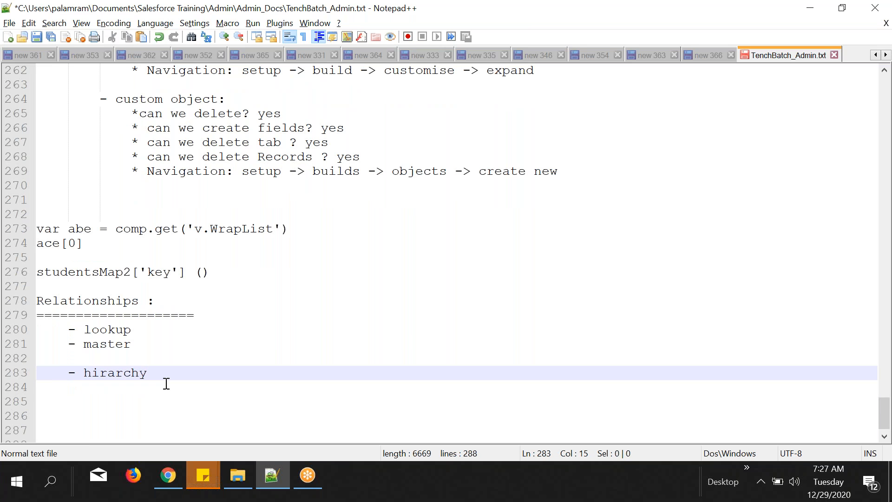
key("Return")
type("- 1:1")
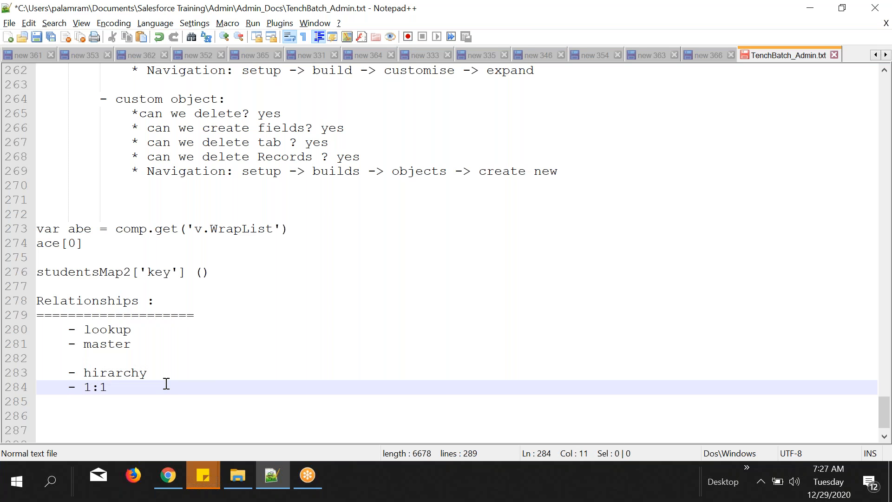
key("Return")
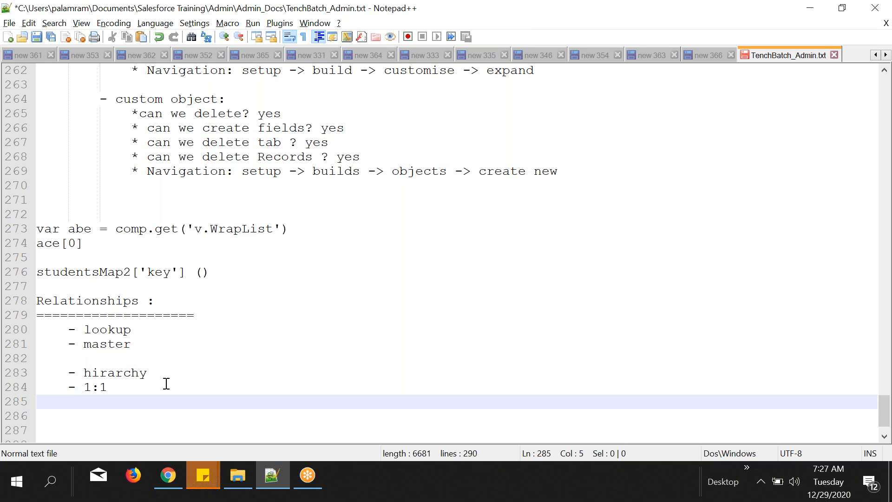
type("- 1:M")
key("Return")
type("- ")
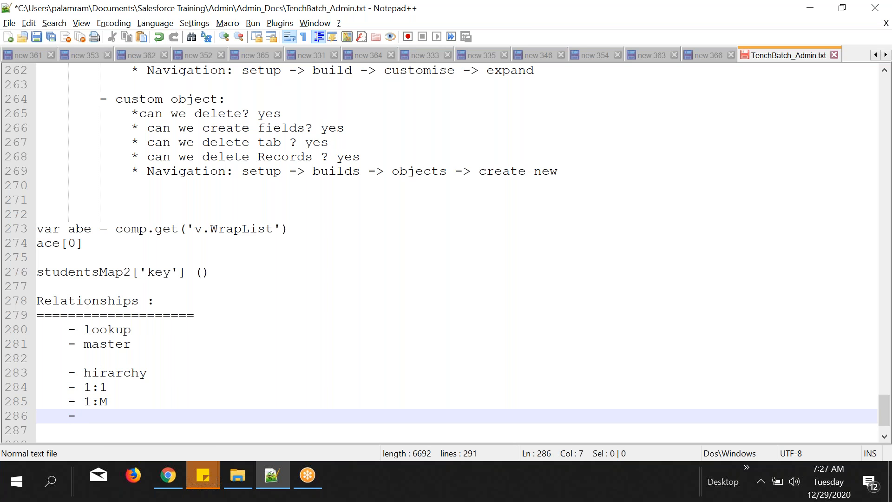
type("M:M")
key("Return")
Add "- self" as the last item below M:M in the Relationships list.
type("-")
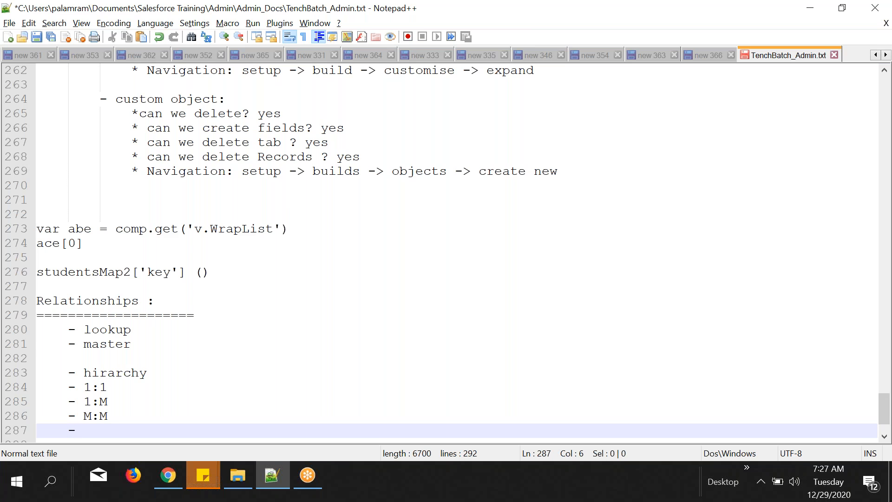
scroll(179, 380, "down", 2)
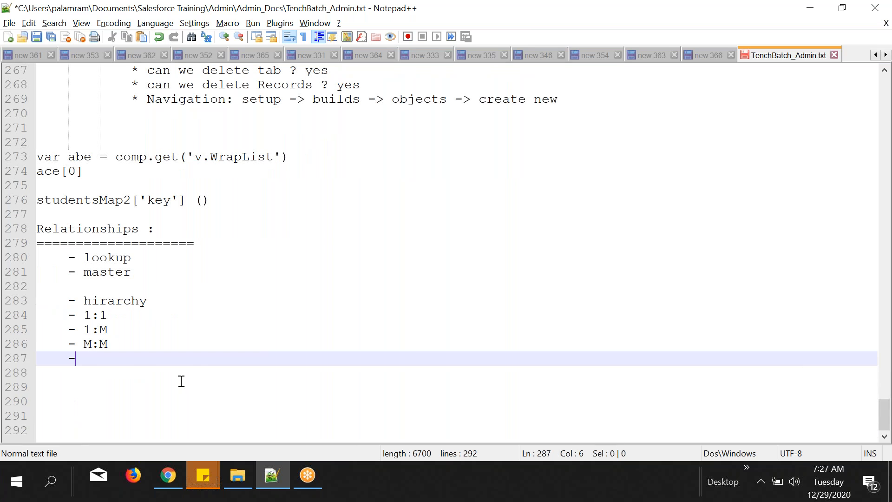
left_click(61, 356)
left_click(89, 358)
type("selft")
left_click(68, 257)
left_click(141, 272, "shift")
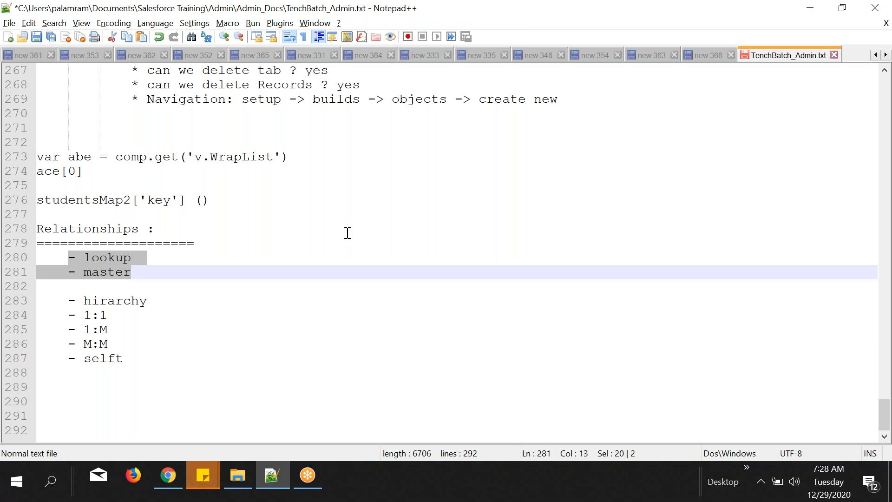
left_click(68, 297)
left_click(132, 358, "shift")
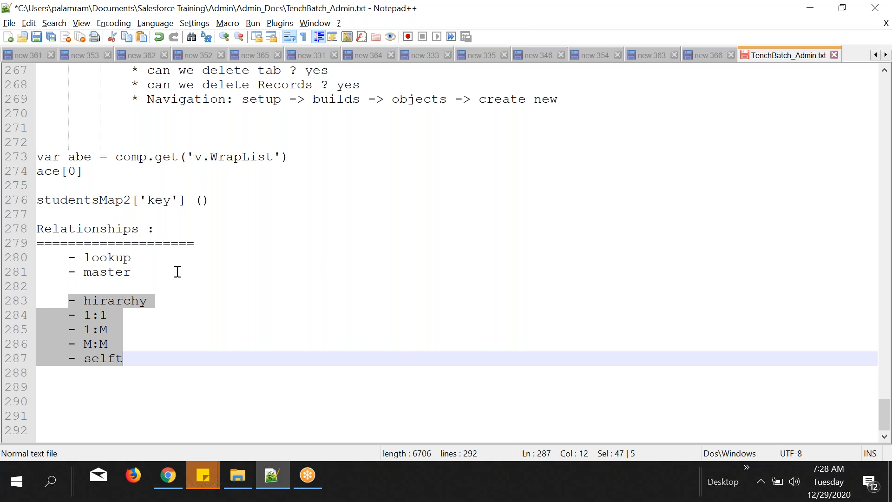
left_click(157, 361)
key("BackSpace")
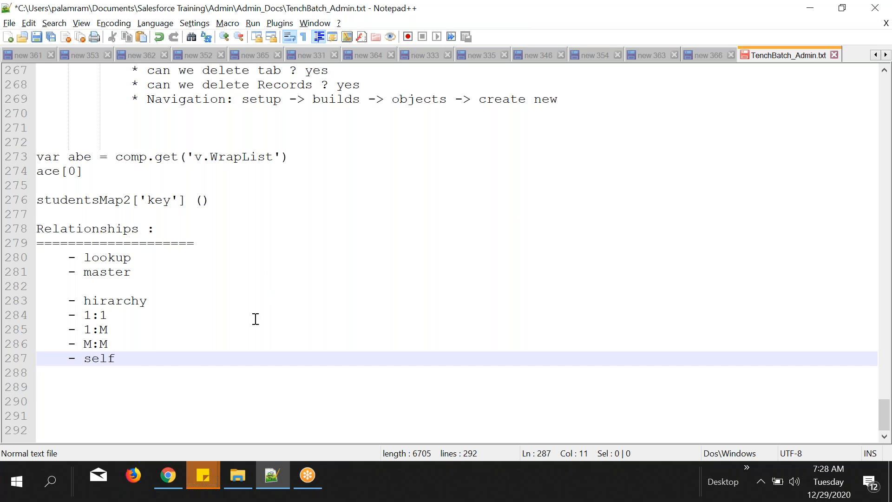
Look at the Salesforce setup home page in Chrome and return to the notes in Notepad++.
left_click(59, 377)
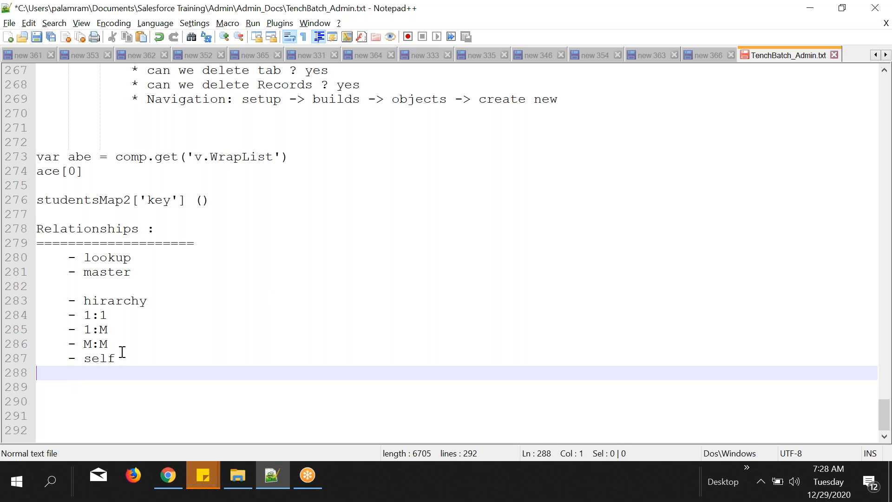
left_click(175, 468)
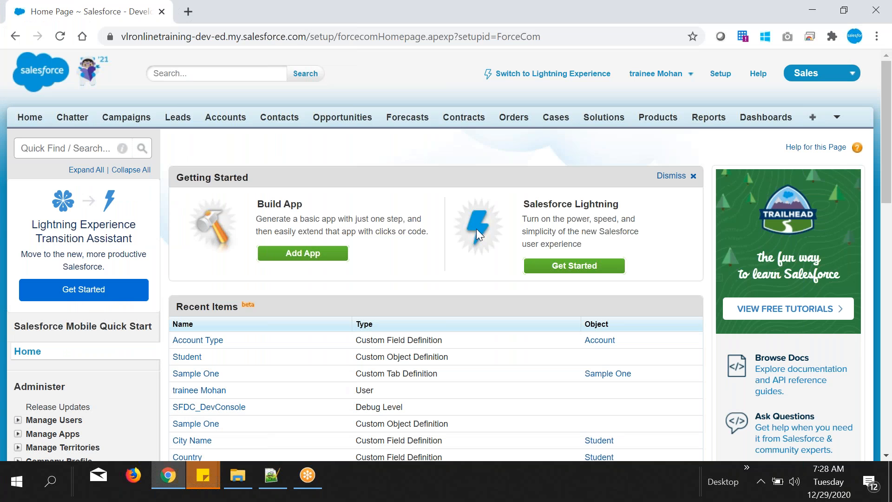
left_click(274, 476)
Review the Relationships list by highlighting lookup, master and the group from hirarchy to self.
double_click(103, 257)
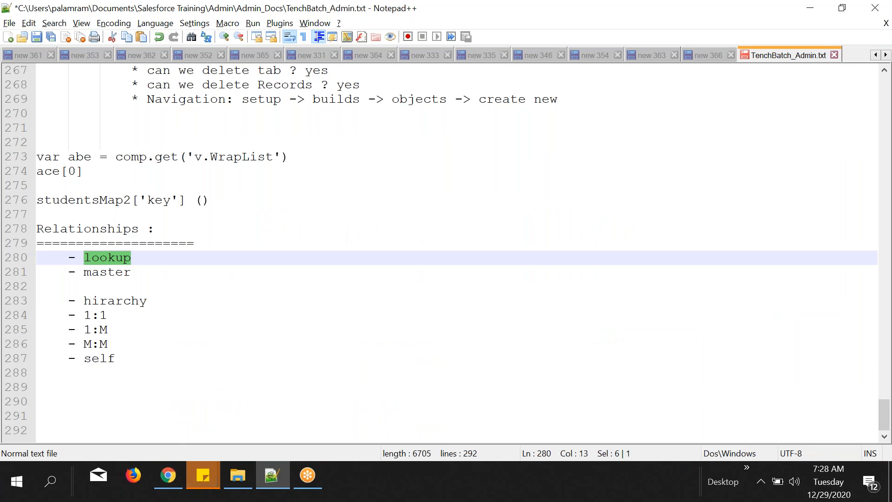
left_click(65, 257)
left_click(117, 386, "shift")
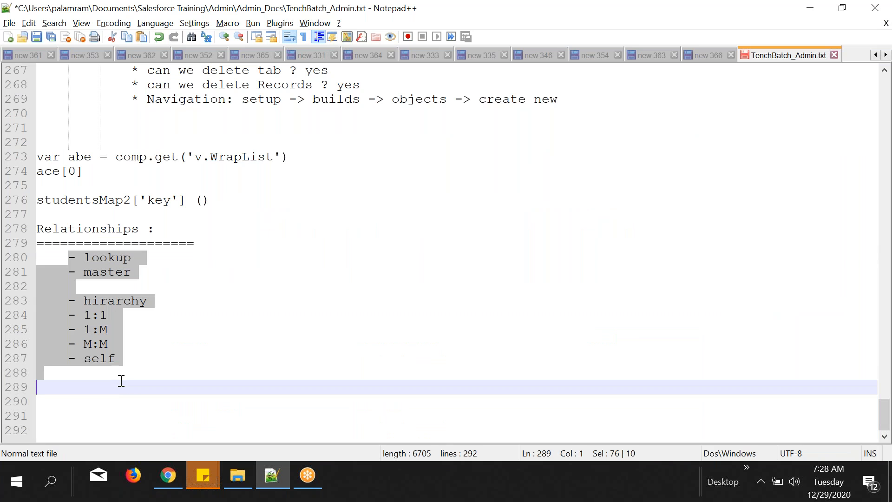
left_click(131, 373)
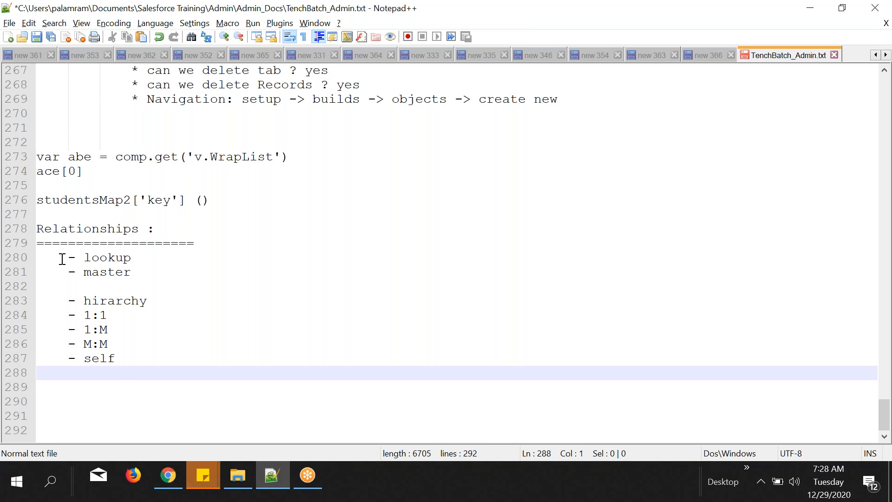
left_click_drag(65, 257, 134, 256)
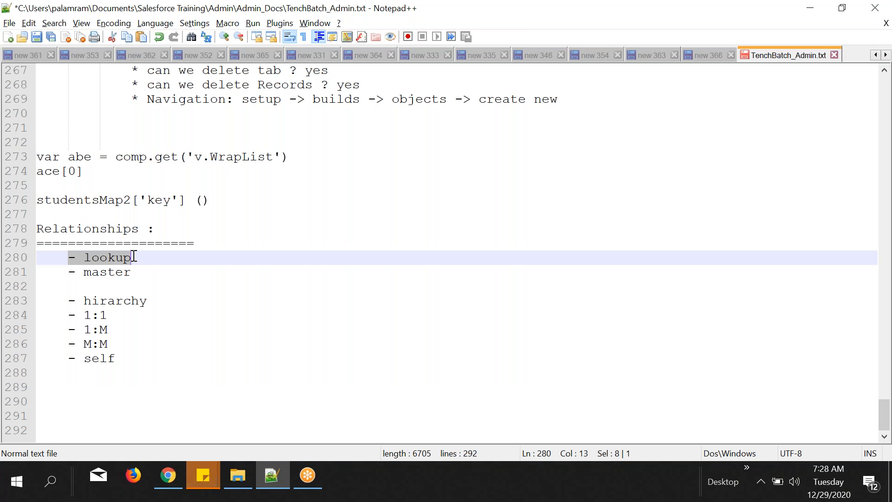
double_click(110, 255)
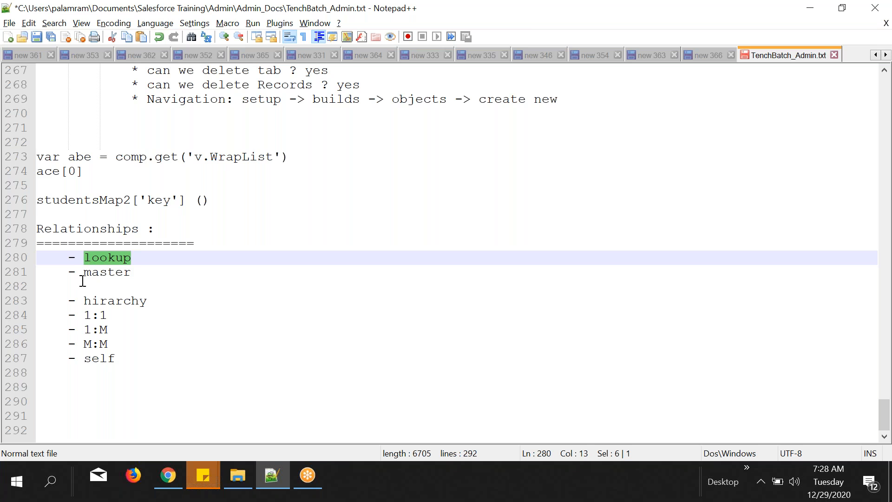
double_click(93, 273)
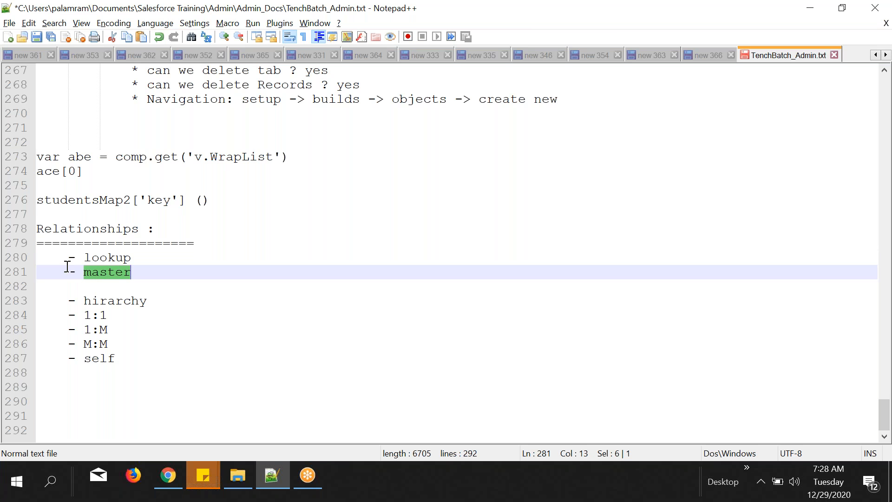
left_click_drag(63, 298, 124, 357)
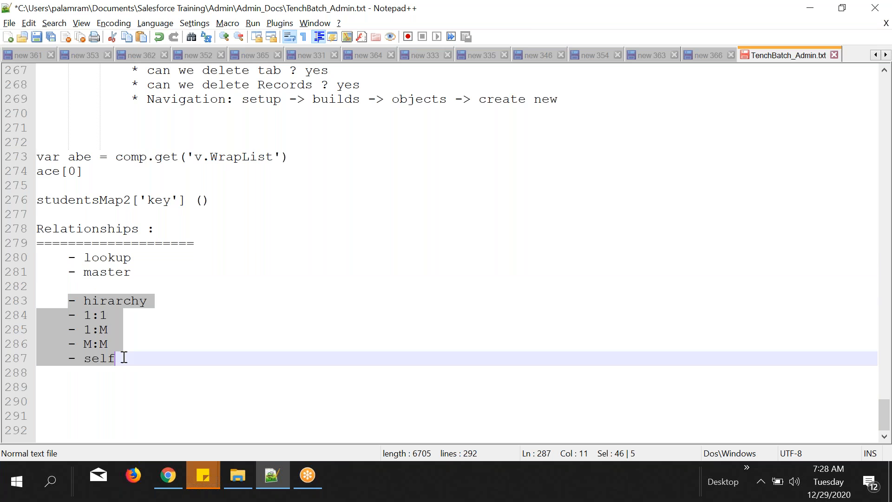
left_click(104, 255)
double_click(104, 255)
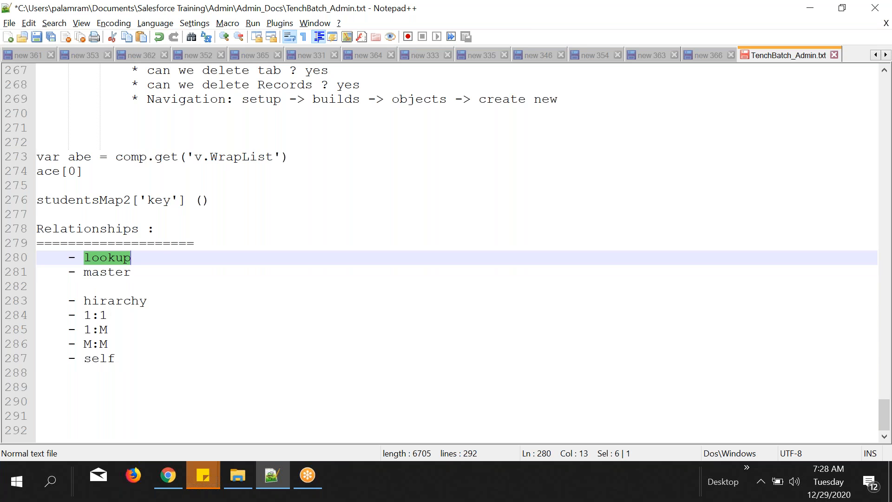
Add a dashed divider on line 289 followed by the subheading "lookup:" underlined with dashes.
left_click(62, 386)
type("---------------")
key("Return")
type("lookup:")
key("Return")
scroll(117, 388, "down", 1)
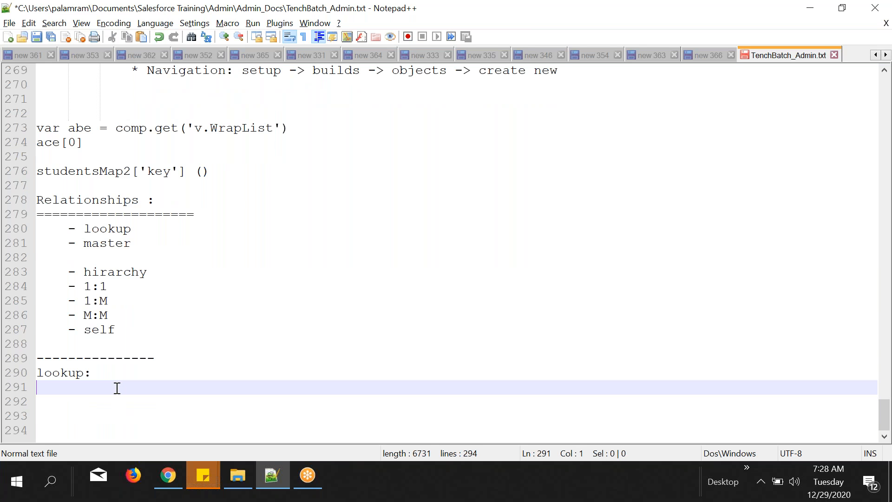
type("-------")
key("Return")
scroll(117, 388, "down", 1)
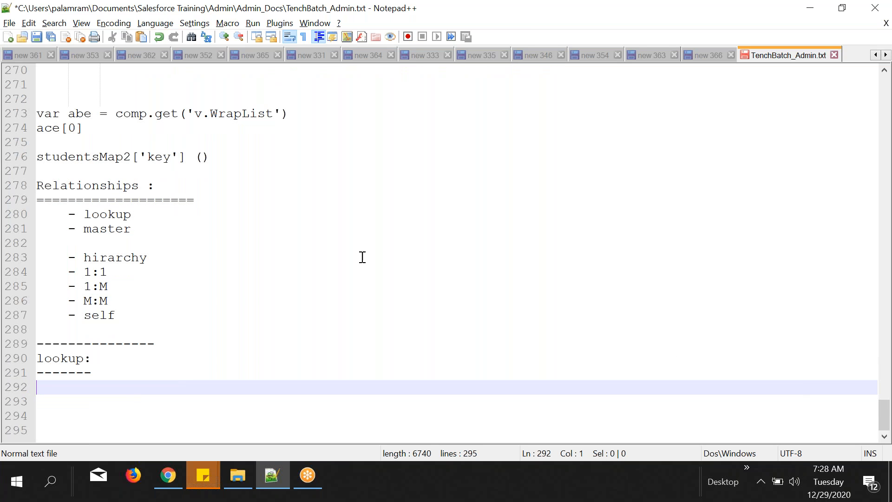
Switch to Chrome and open the Salesforce Contacts home page in a new browser tab.
left_click(174, 480)
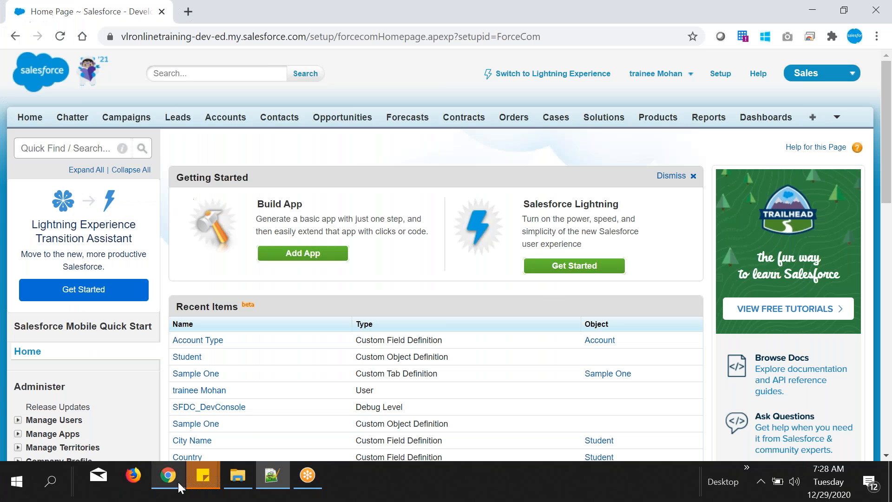
middle_click(278, 124)
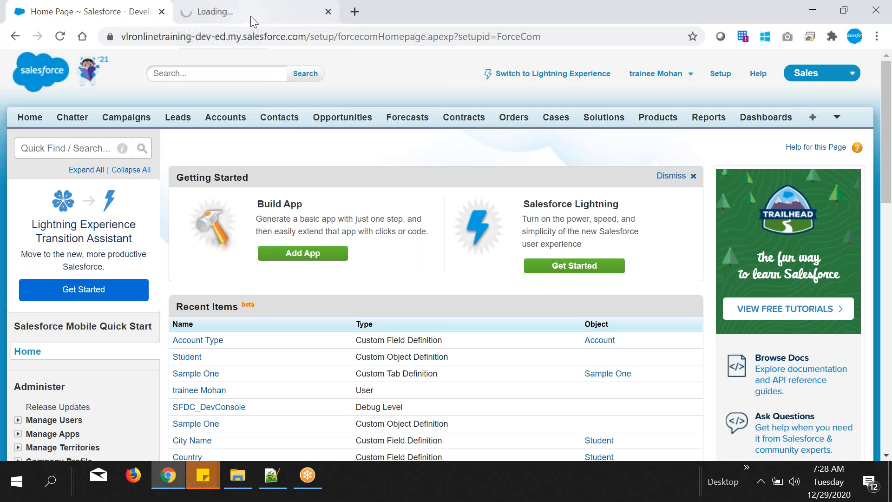
left_click(250, 16)
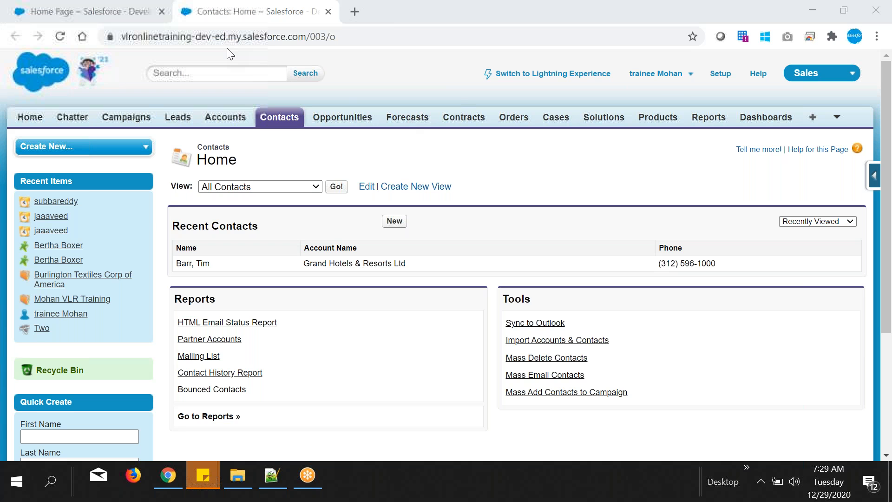
left_click(124, 17)
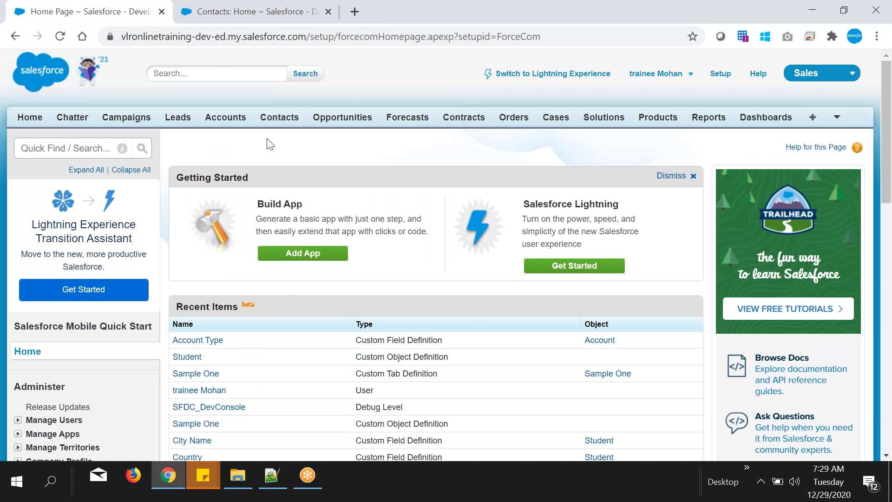
left_click(269, 21)
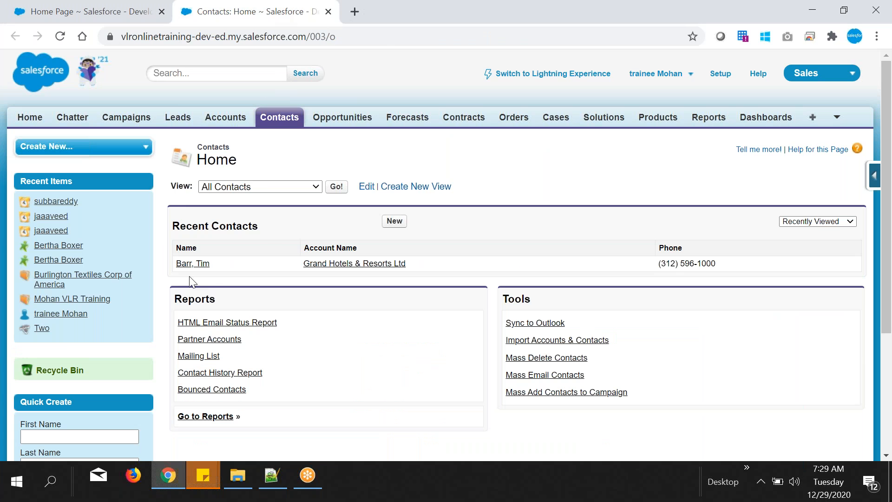
Open the contact listed under Recent Contacts and put its record into edit mode.
left_click(191, 263)
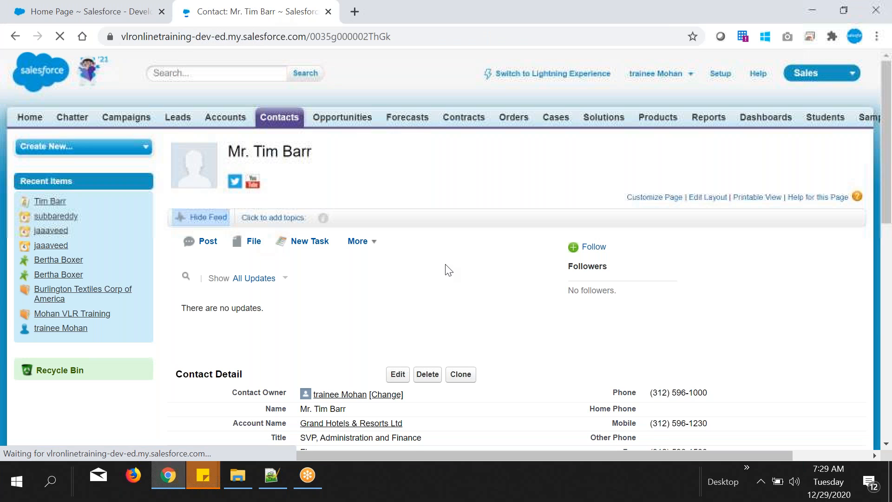
scroll(455, 280, "down", 3)
left_click(396, 244)
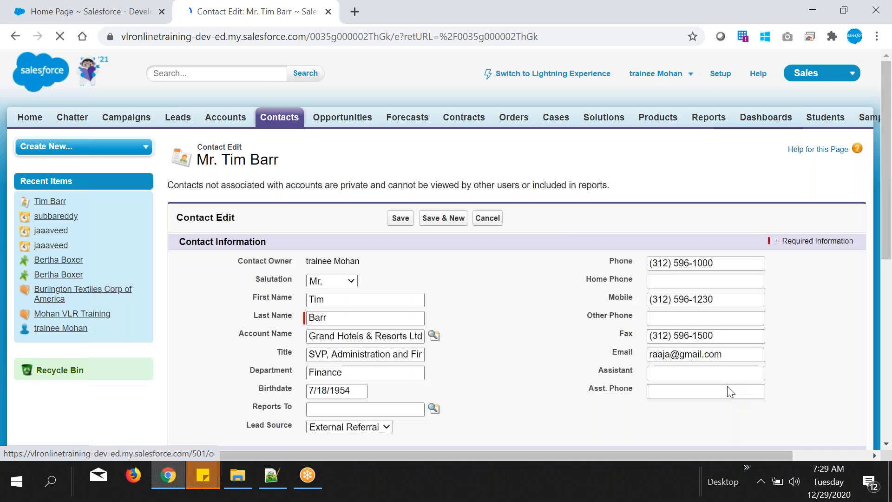
Open the lookup for the contact's Account Name field and clear its search results.
left_click_drag(237, 333, 289, 334)
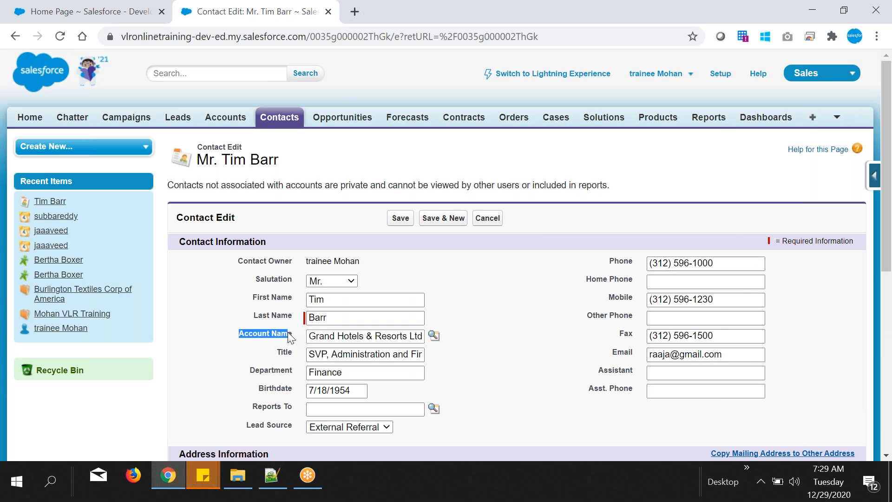
left_click(433, 336)
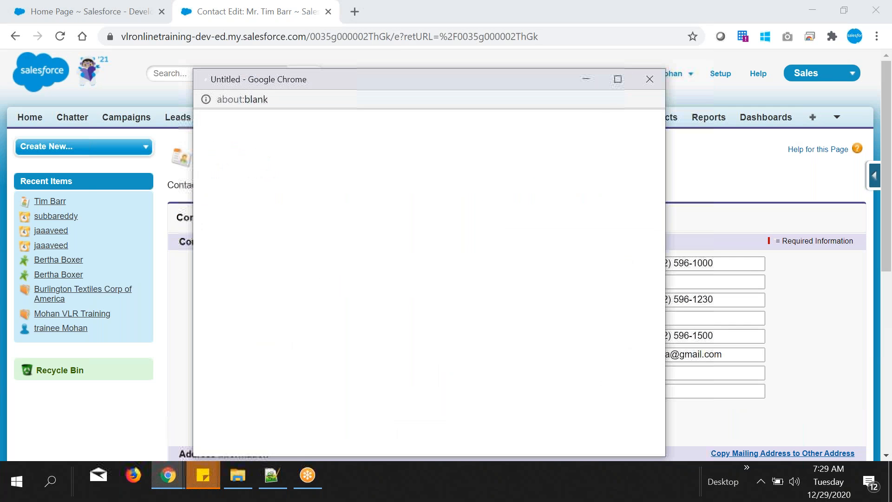
left_click_drag(504, 72, 494, 48)
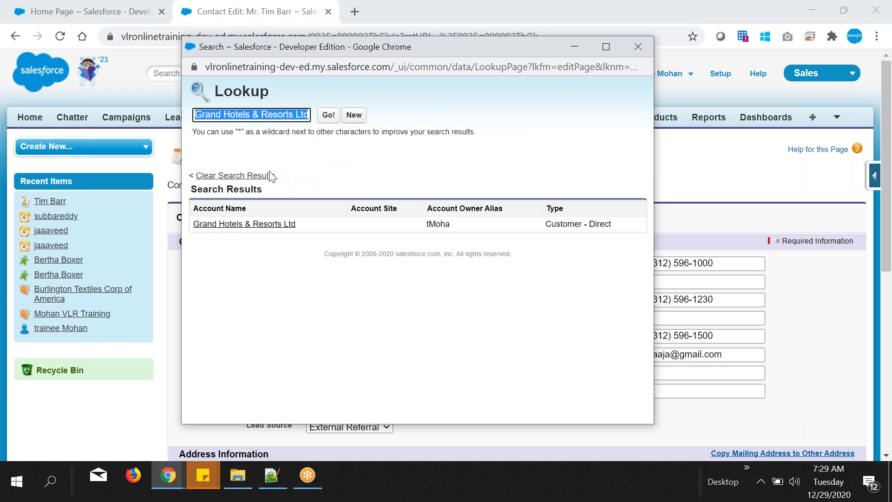
left_click(264, 176)
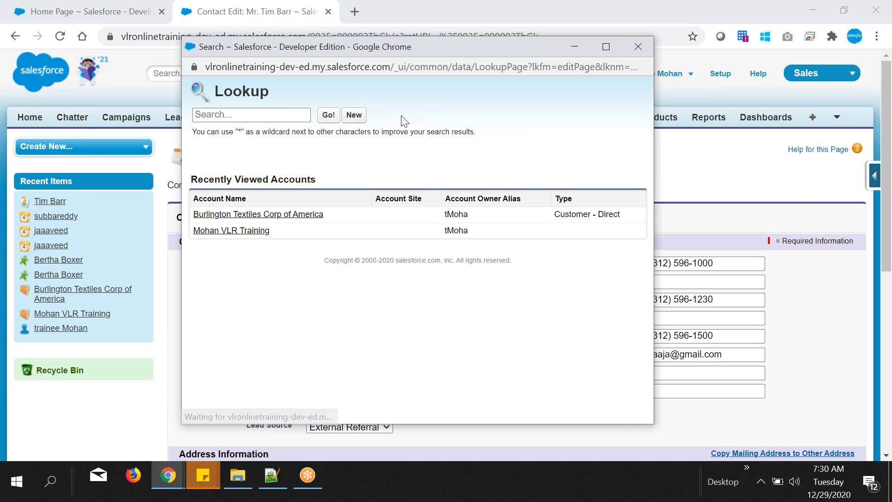
Review the Recently Viewed Accounts in the lookup window by highlighting the heading and account rows.
left_click_drag(282, 232, 186, 211)
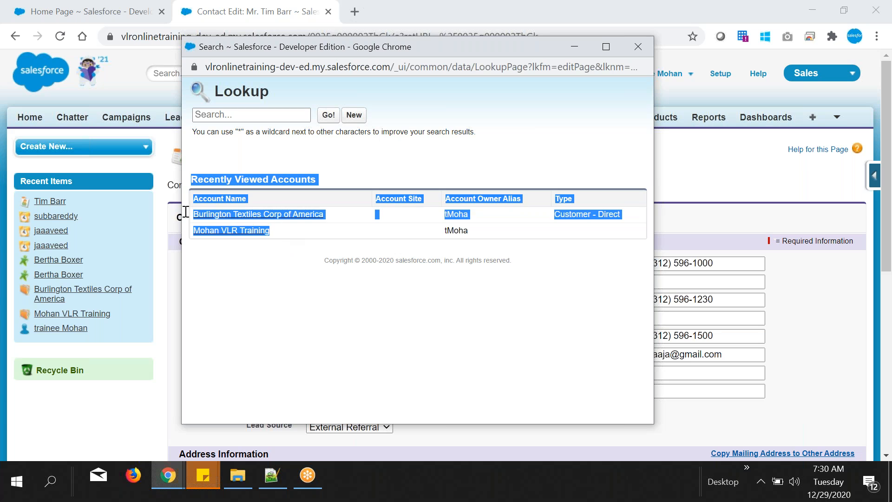
left_click(276, 238)
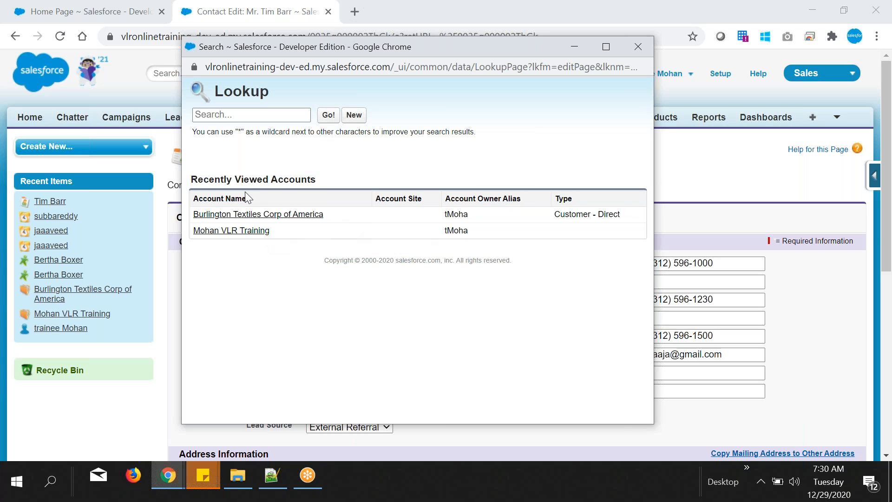
double_click(303, 179)
left_click_drag(279, 236, 210, 214)
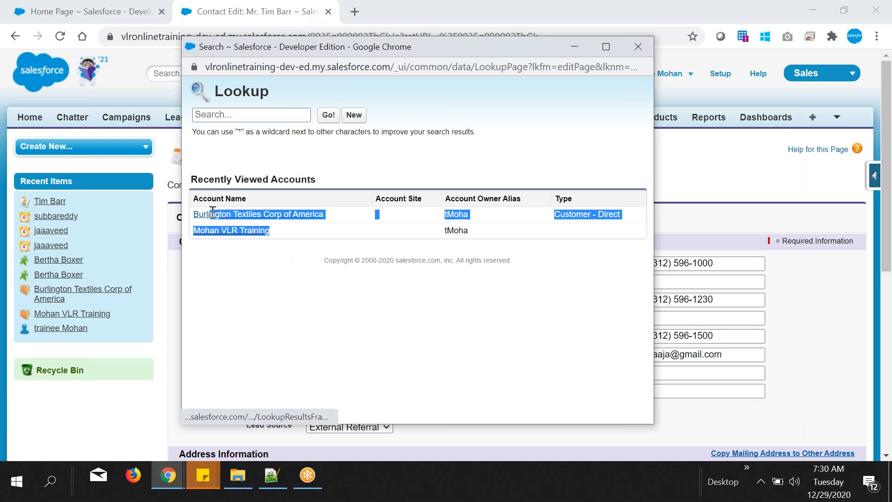
left_click(297, 239)
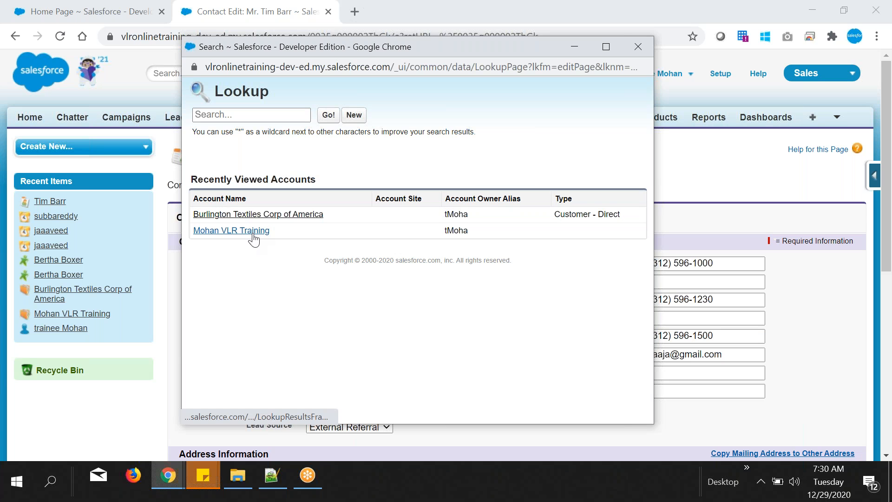
Choose the VLR Training account as the contact's Account Name and reload the interrupted contact edit page.
left_click(253, 231)
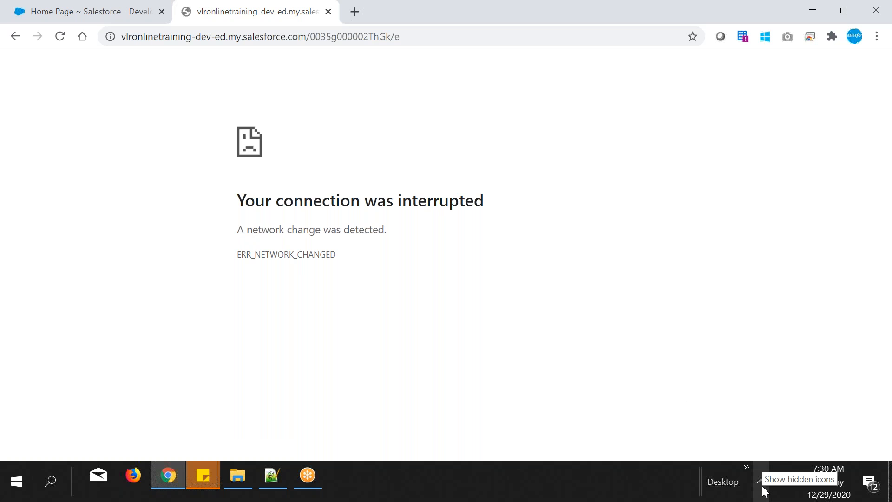
left_click(61, 36)
left_click(500, 141)
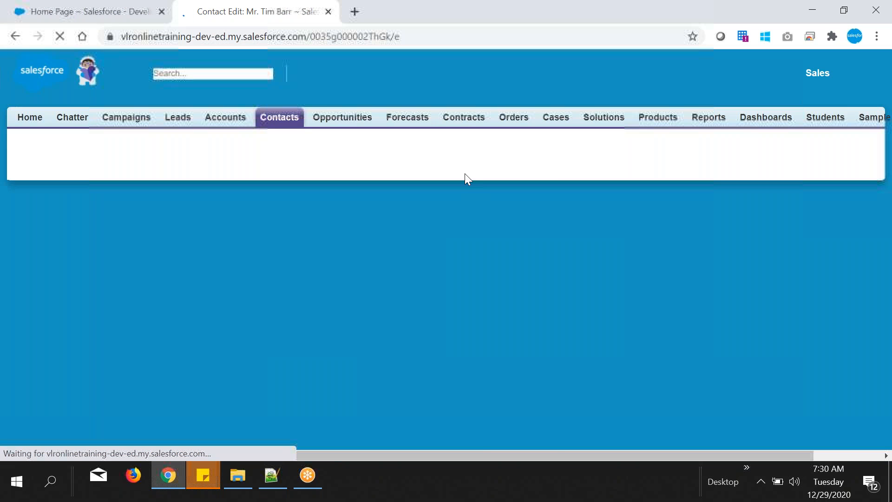
scroll(450, 297, "down", 3)
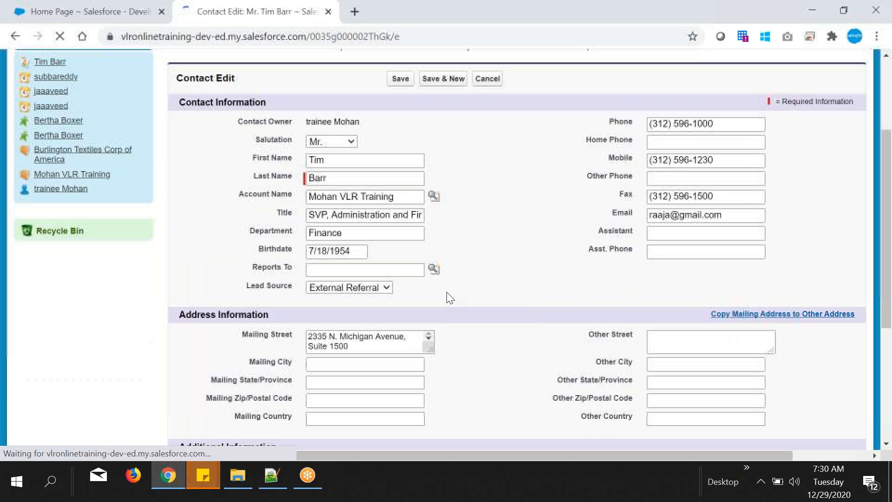
Reopen the Account Name lookup, review its recently viewed accounts, and move the window clear of the contact fields.
left_click_drag(238, 194, 305, 205)
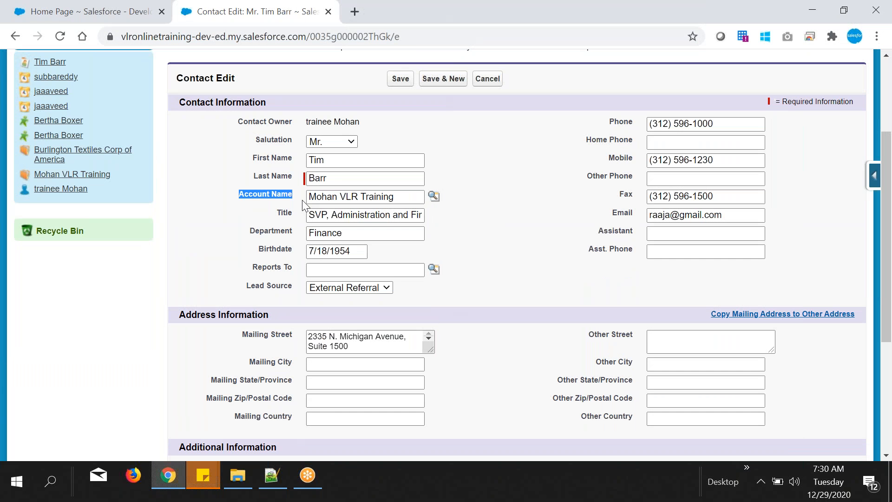
left_click(434, 196)
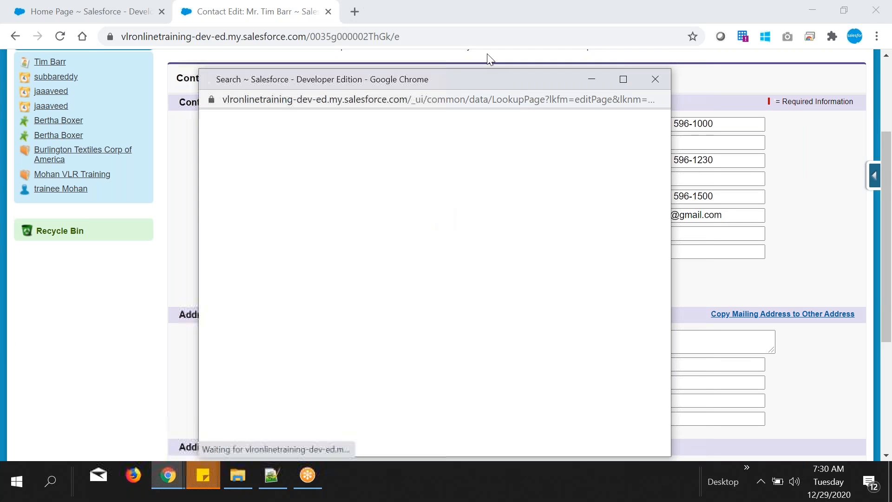
left_click_drag(486, 78, 480, 60)
left_click(262, 193)
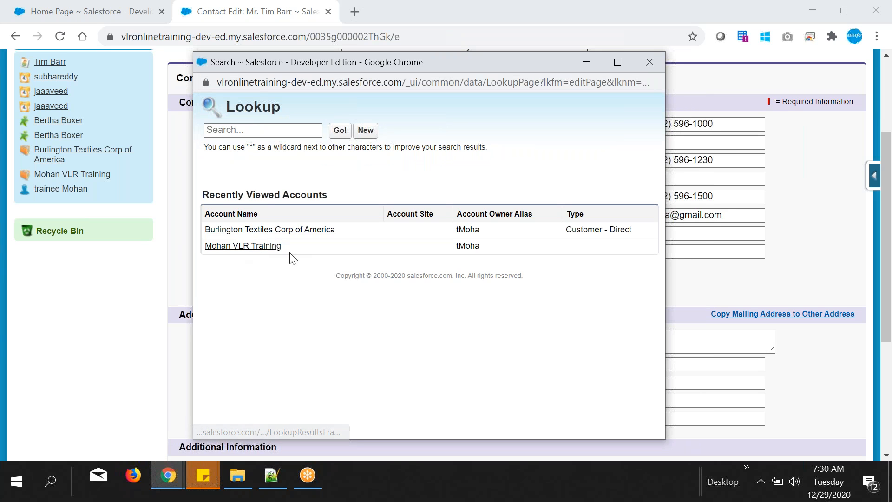
left_click_drag(290, 251, 287, 197)
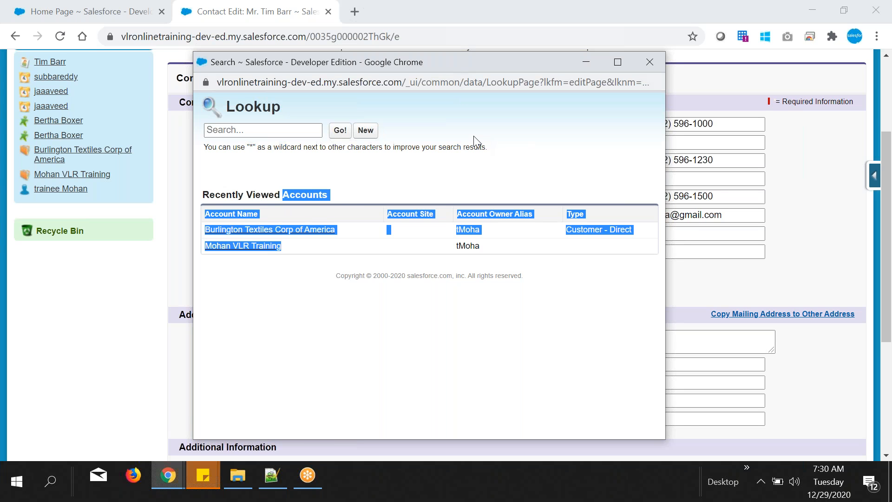
left_click_drag(474, 62, 354, 341)
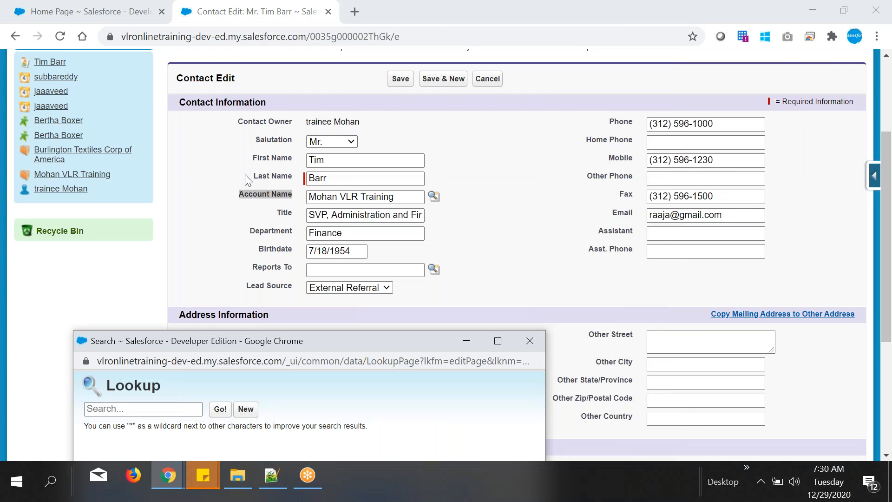
Examine the Contact Edit headings and the contact's title area by highlighting them.
scroll(246, 175, "up", 1)
left_click_drag(177, 148, 223, 149)
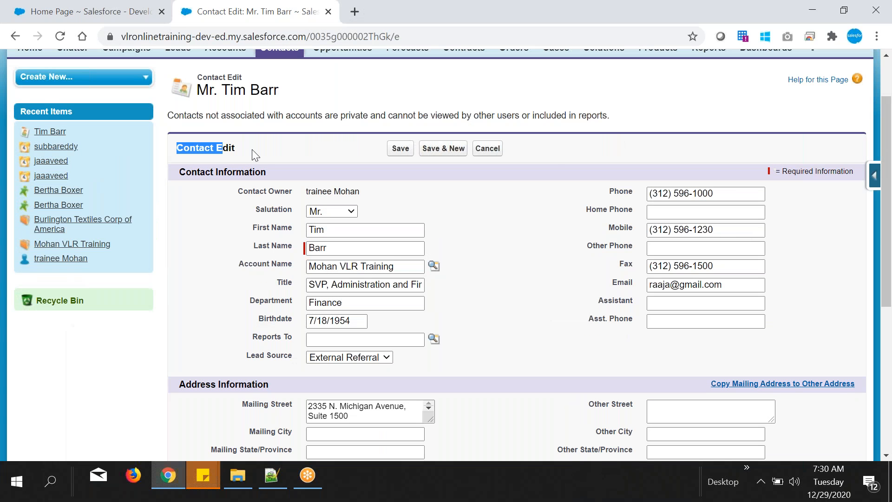
scroll(253, 149, "up", 1)
left_click(252, 149)
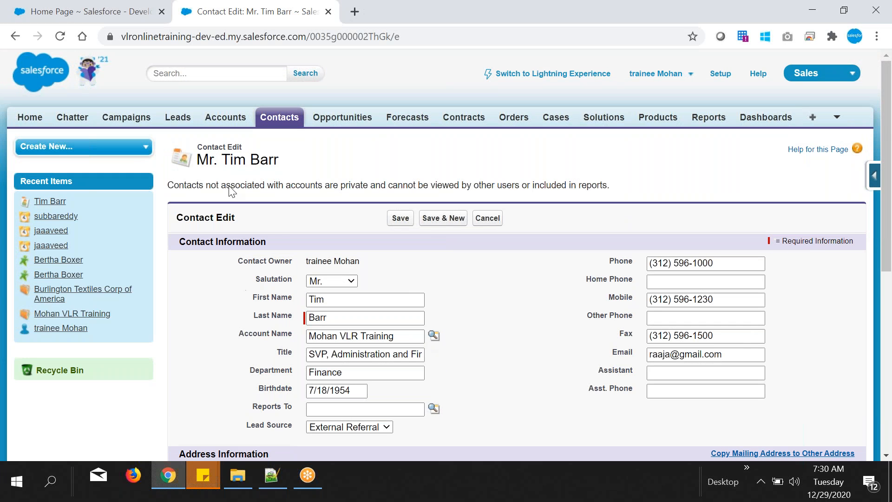
left_click_drag(208, 146, 380, 205)
left_click(380, 206)
Compare the Account Name lookup field with the contact's name in the page title by highlighting both.
scroll(511, 260, "down", 1)
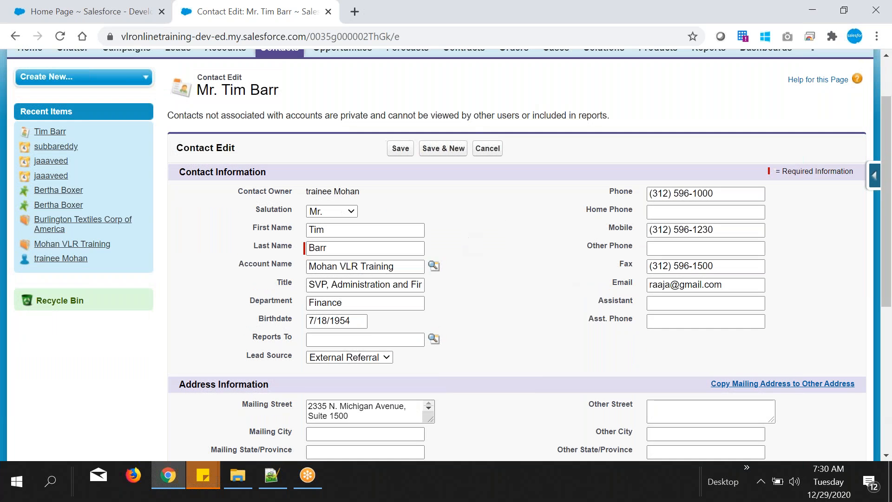
left_click(433, 268)
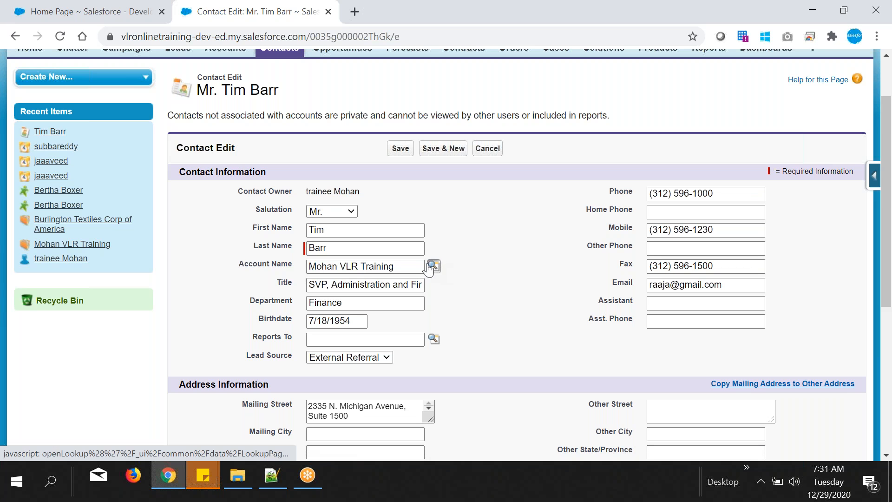
left_click_drag(243, 264, 291, 266)
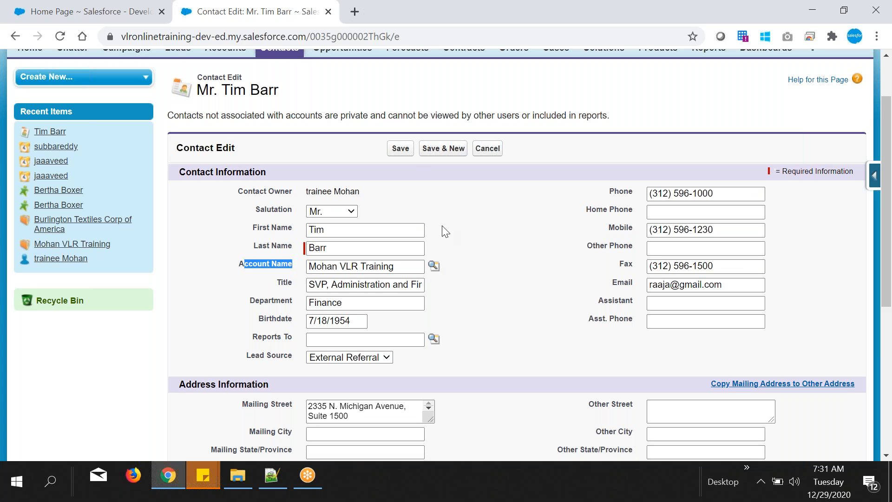
scroll(425, 227, "up", 2)
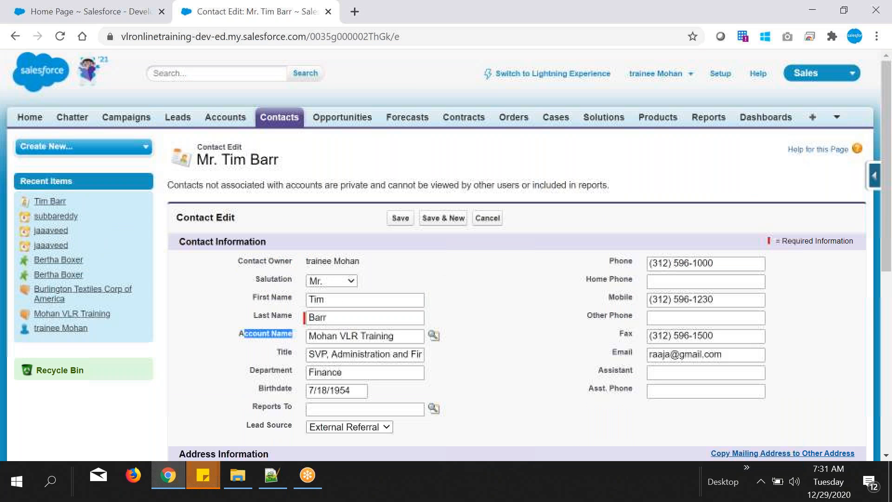
left_click_drag(221, 160, 274, 159)
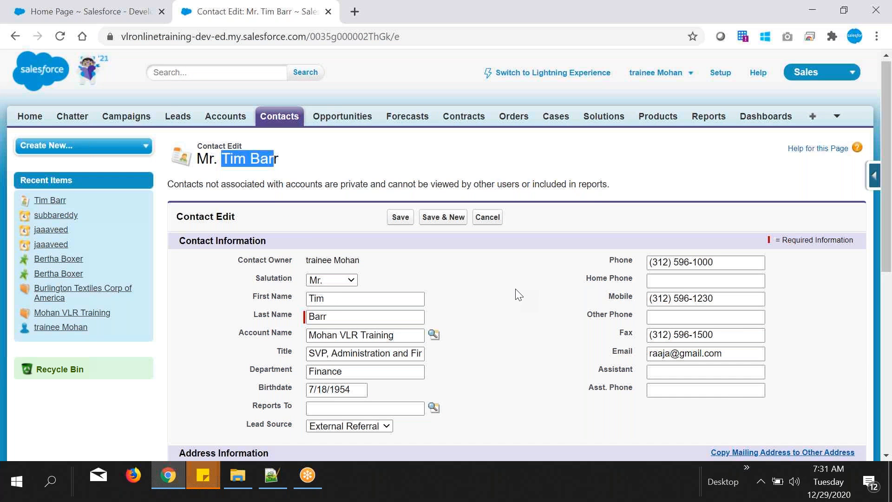
Inspect the Reports To field by opening and closing its lookup window, and look over the rest of the contact form.
scroll(516, 293, "down", 2)
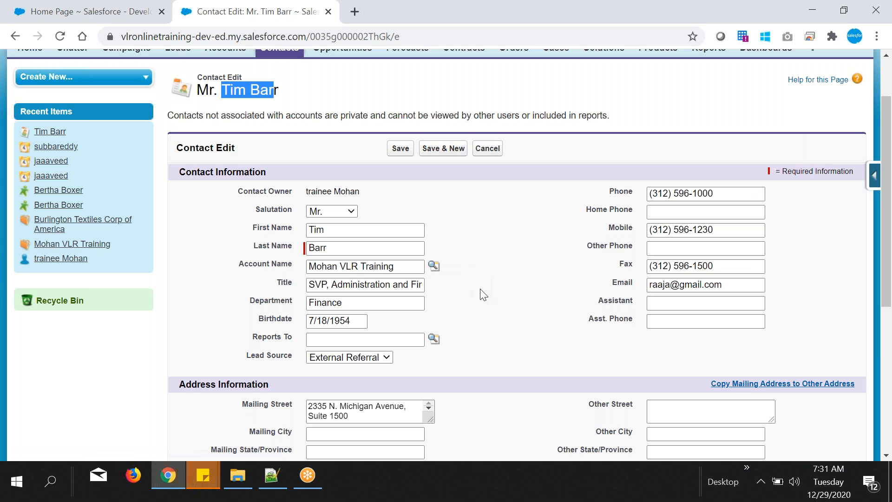
scroll(490, 298, "down", 3)
double_click(267, 197)
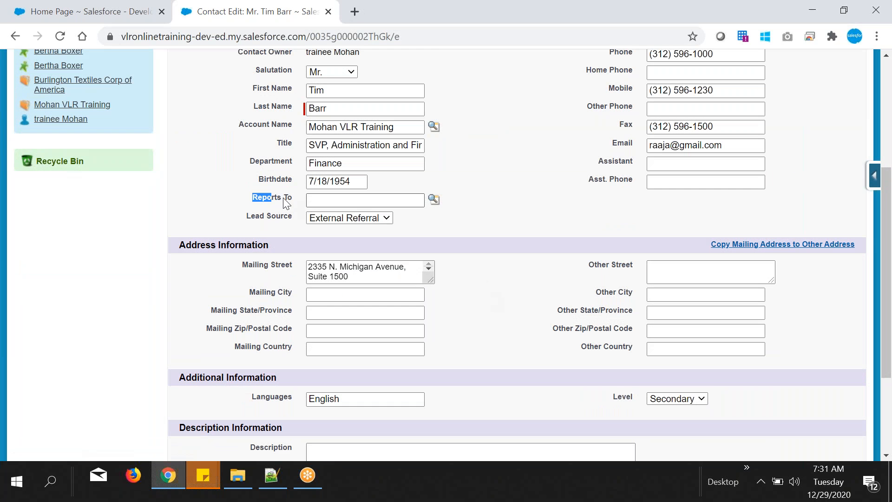
left_click(433, 200)
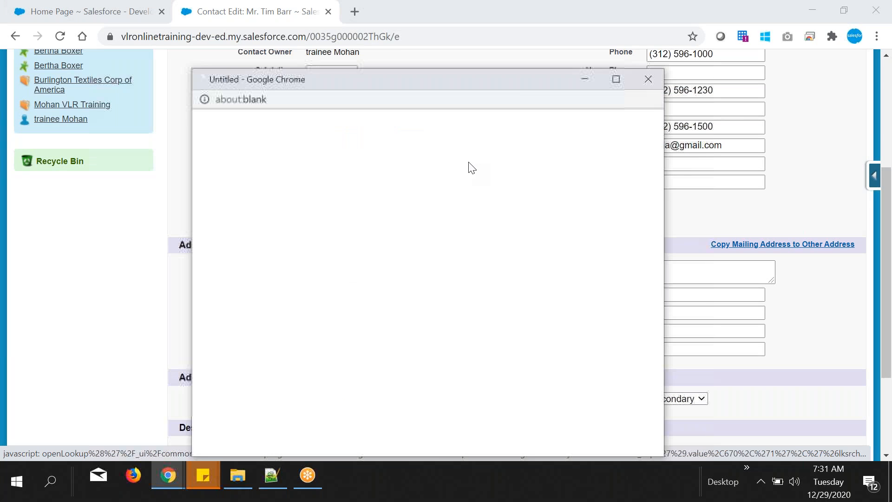
left_click(648, 79)
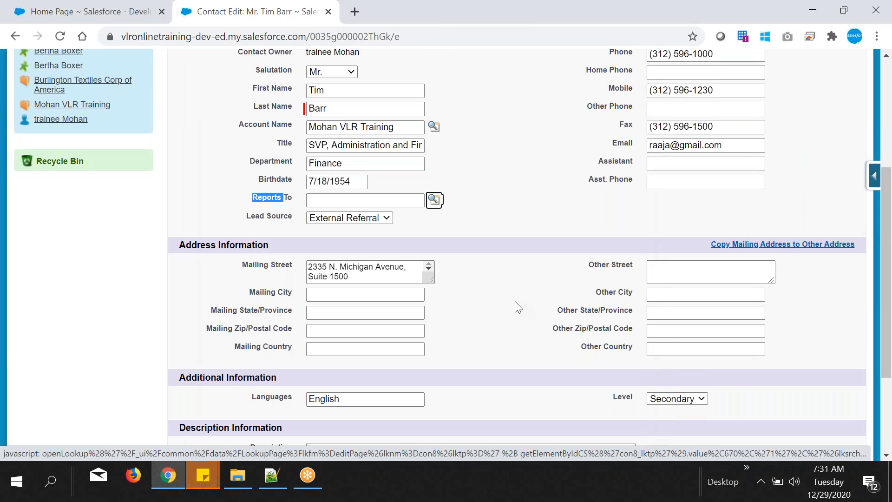
scroll(515, 305, "down", 3)
scroll(515, 302, "up", 6)
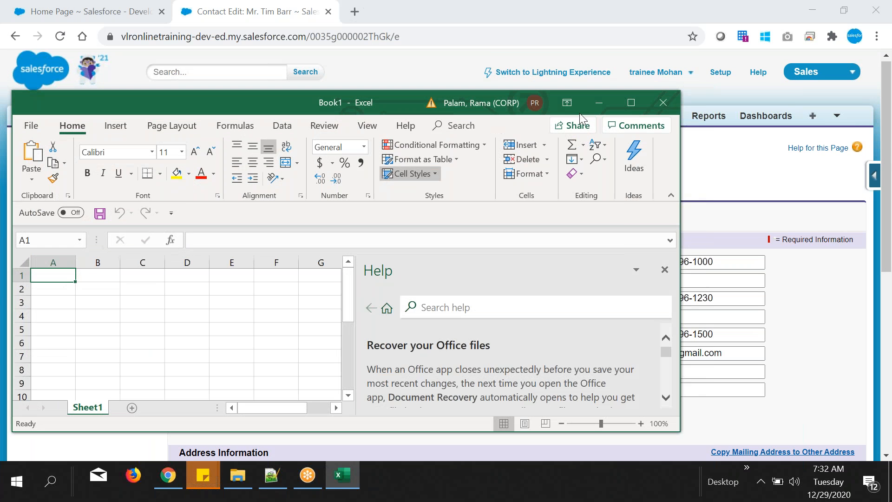
Maximize the blank Book1 workbook window and close its Help pane to leave the full sheet free.
left_click(631, 103)
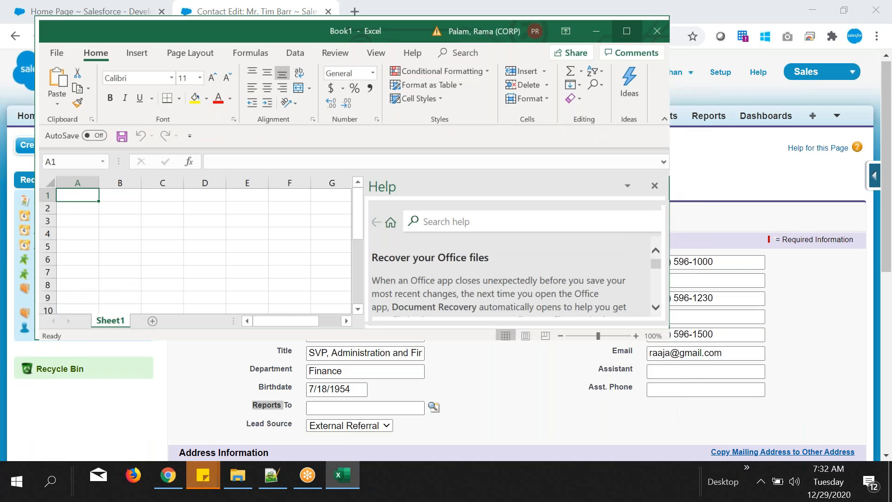
right_click(367, 15)
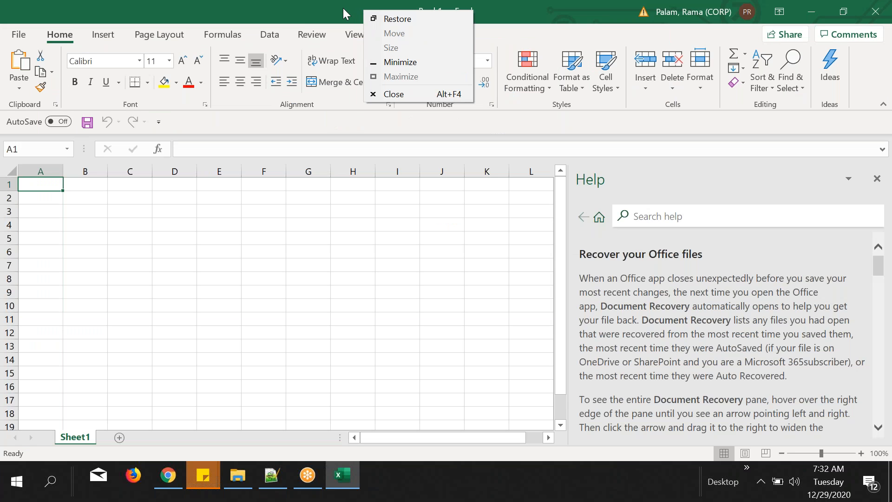
key("Escape")
left_click(355, 36)
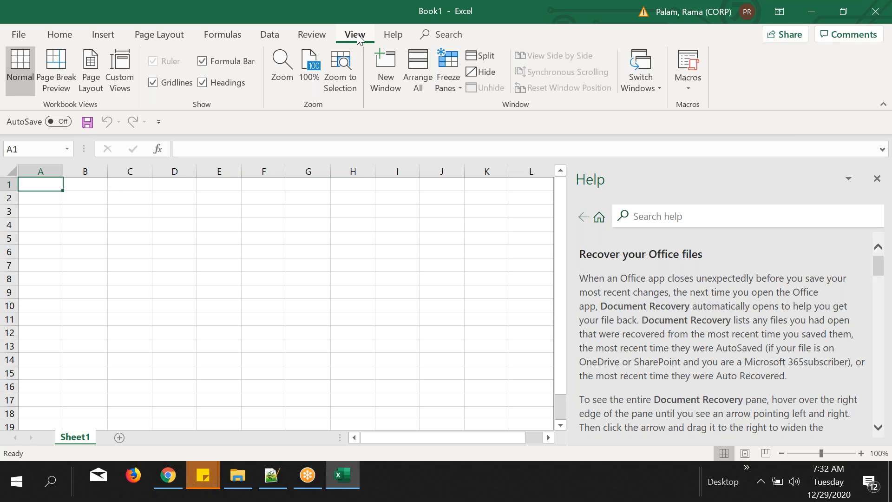
left_click(877, 179)
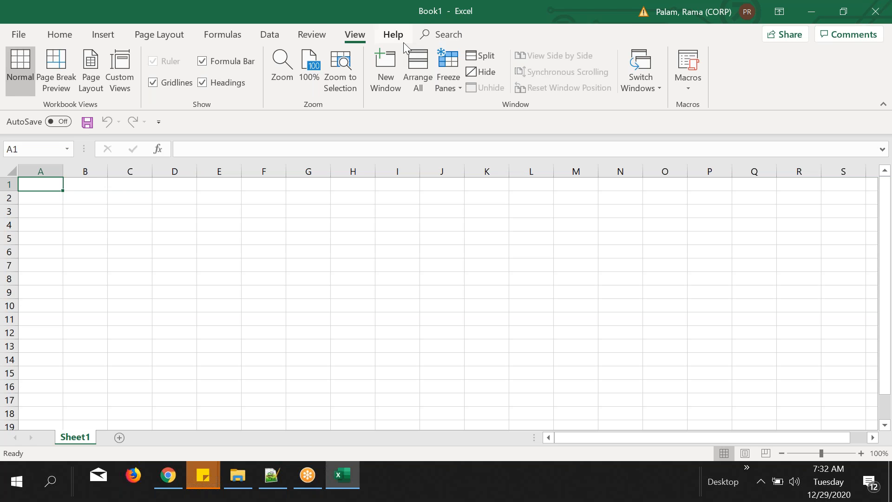
left_click(318, 37)
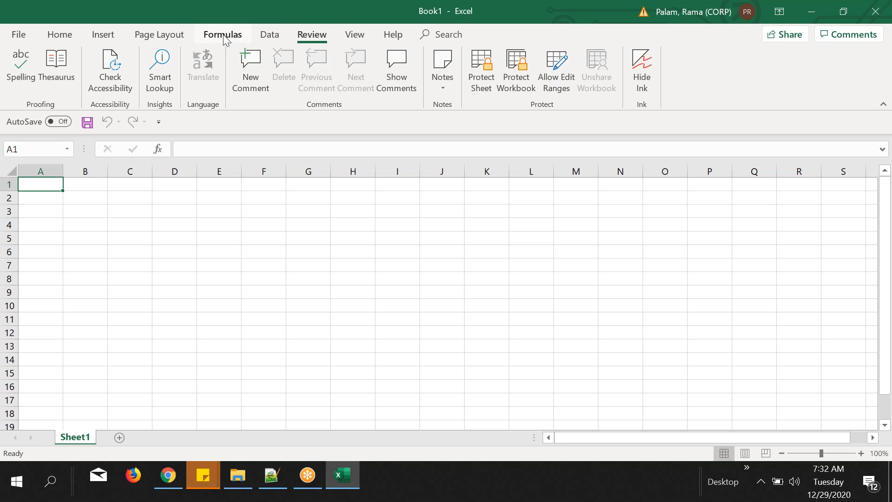
left_click(56, 37)
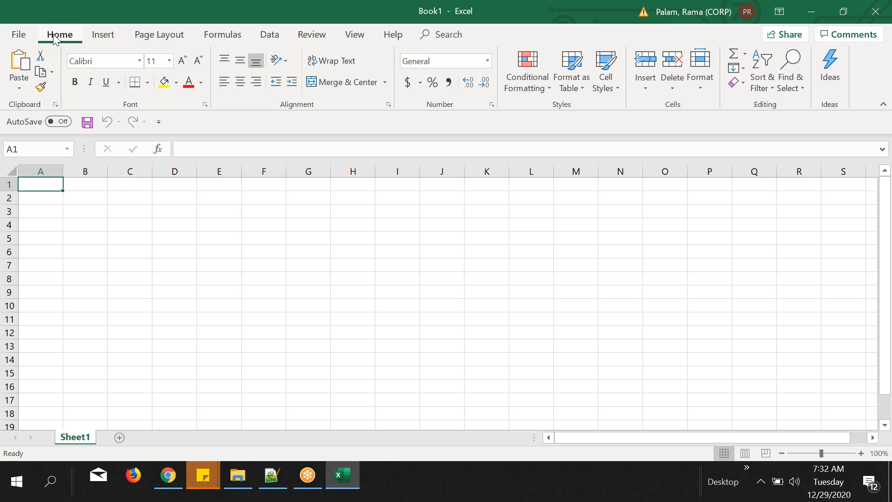
right_click(216, 11)
left_click(172, 8)
left_click(27, 35)
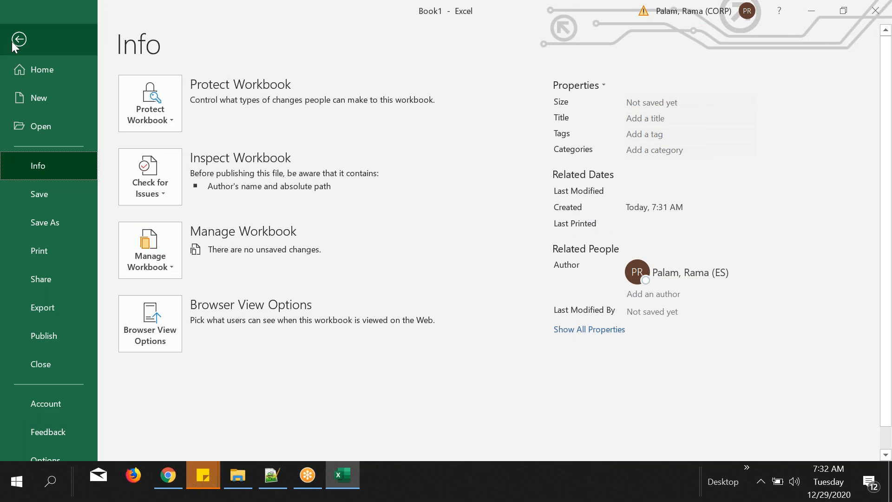
left_click(12, 41)
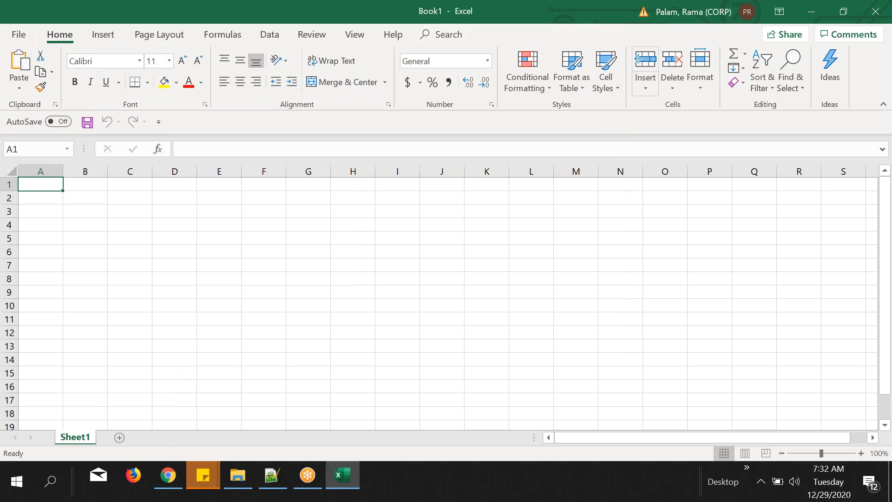
left_click(354, 37)
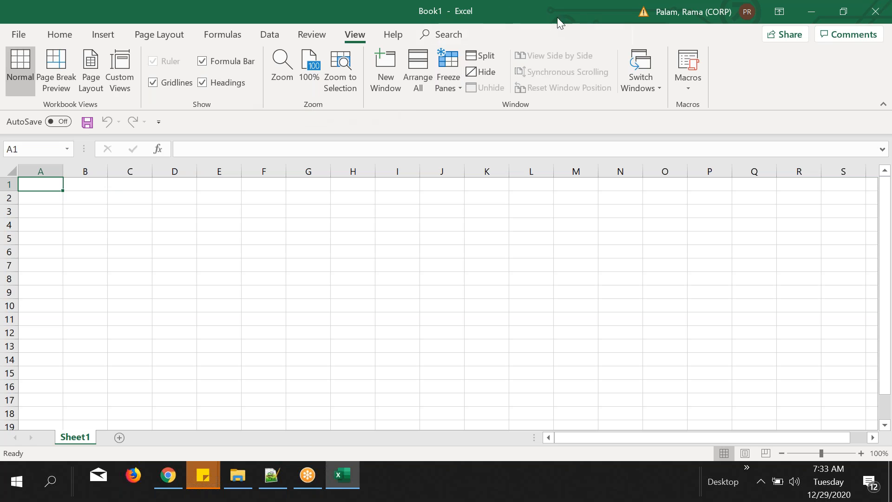
right_click(479, 8)
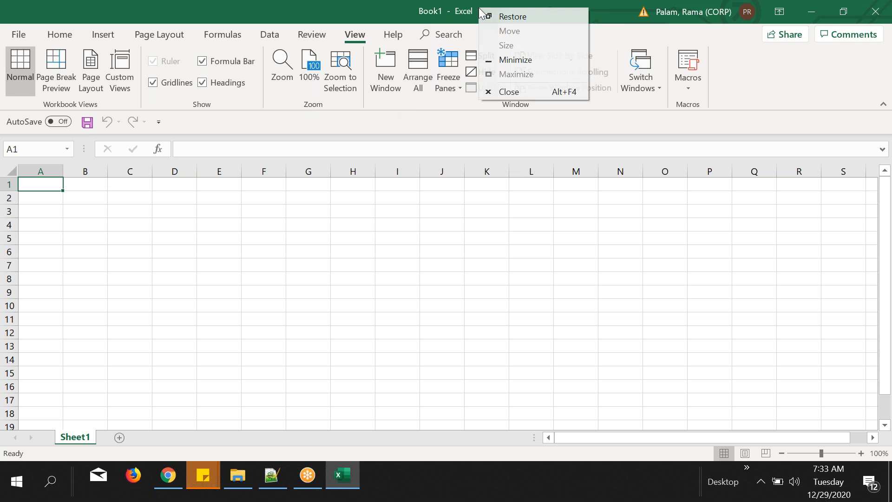
left_click(474, 7)
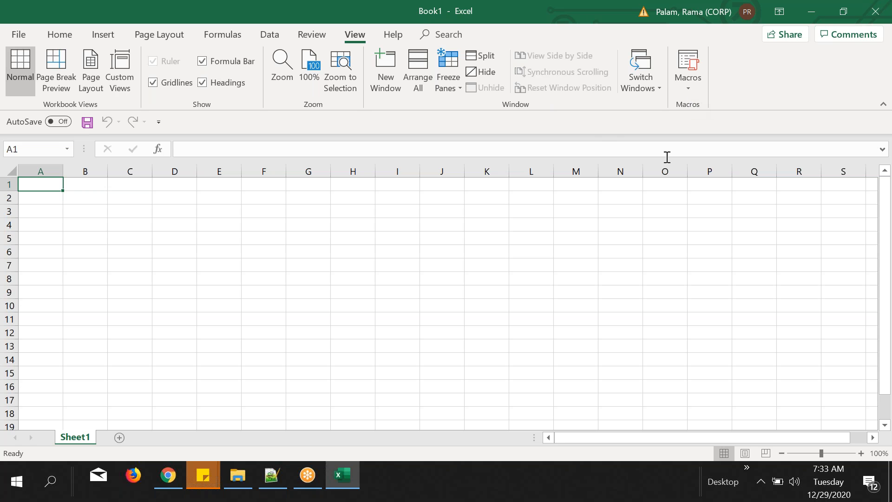
scroll(666, 172, "down", 1)
scroll(595, 198, "up", 1)
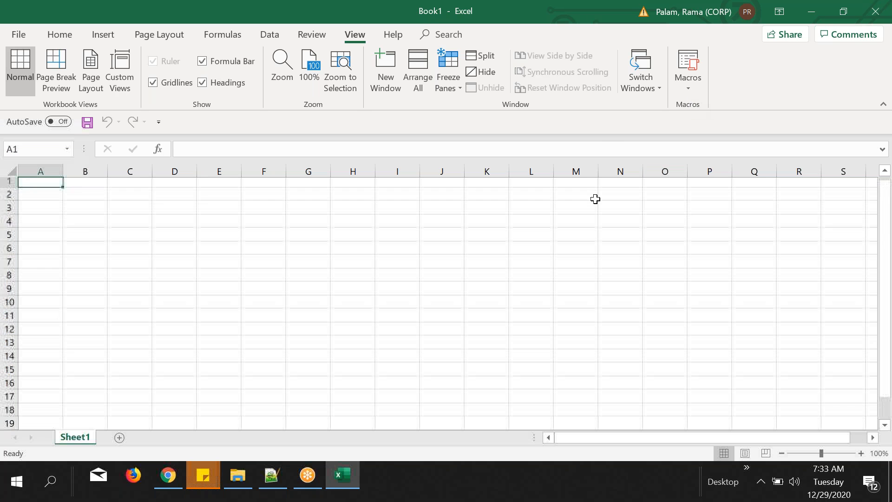
left_click(438, 249)
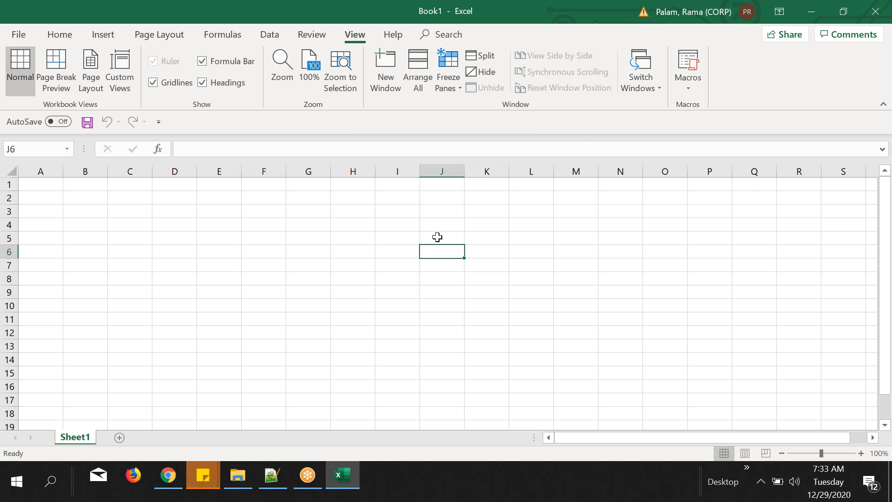
key("alt")
key("alt")
double_click(486, 7)
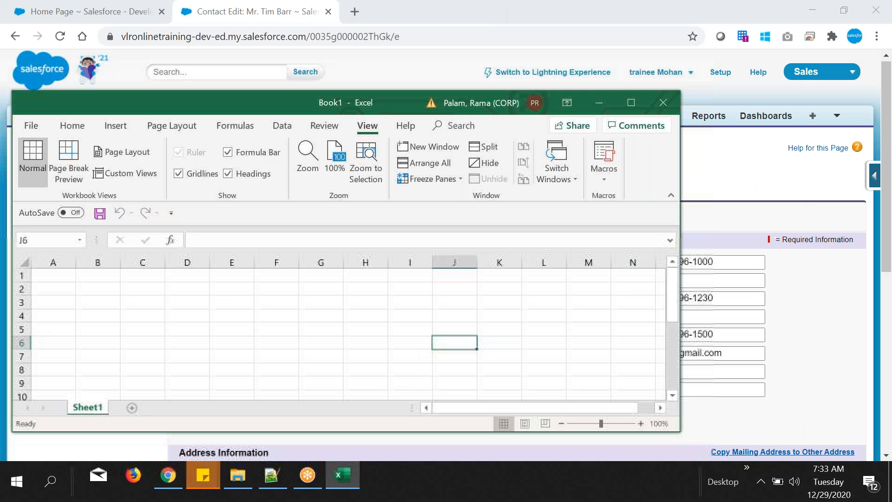
double_click(302, 95)
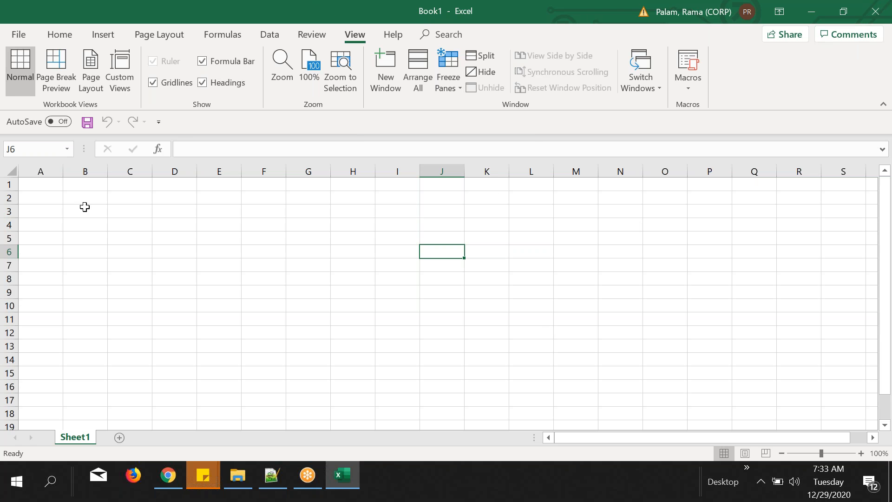
Enter Student in cell G1 and move the text down to cell G2.
left_click(52, 193)
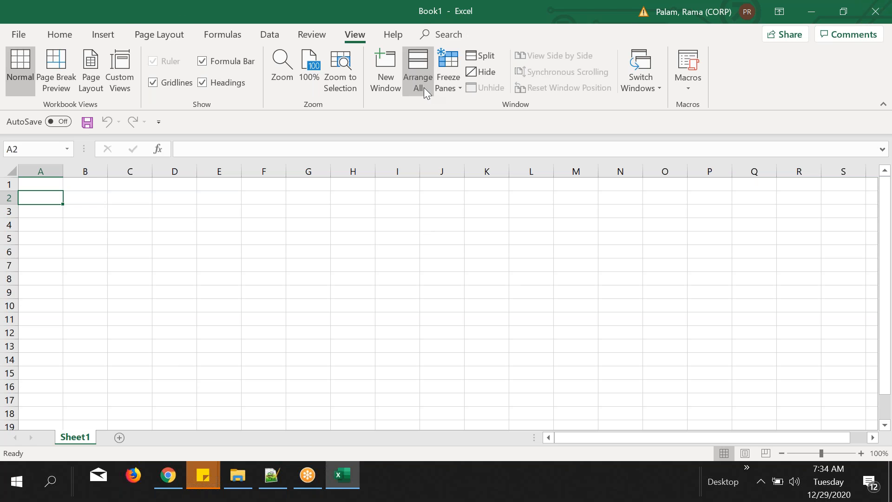
left_click(274, 198)
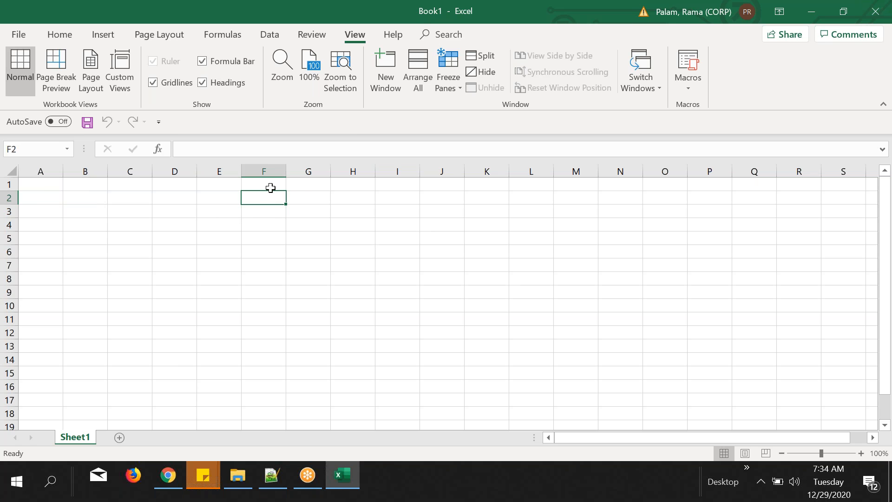
left_click(321, 201)
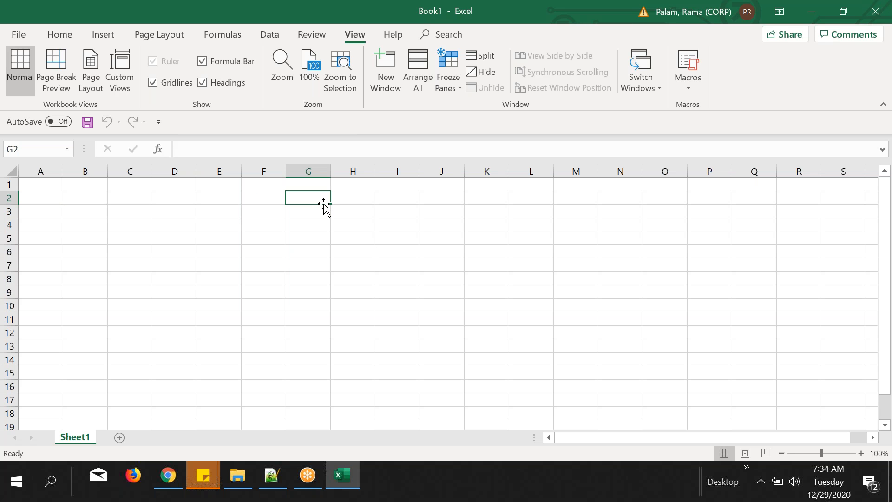
key("Up")
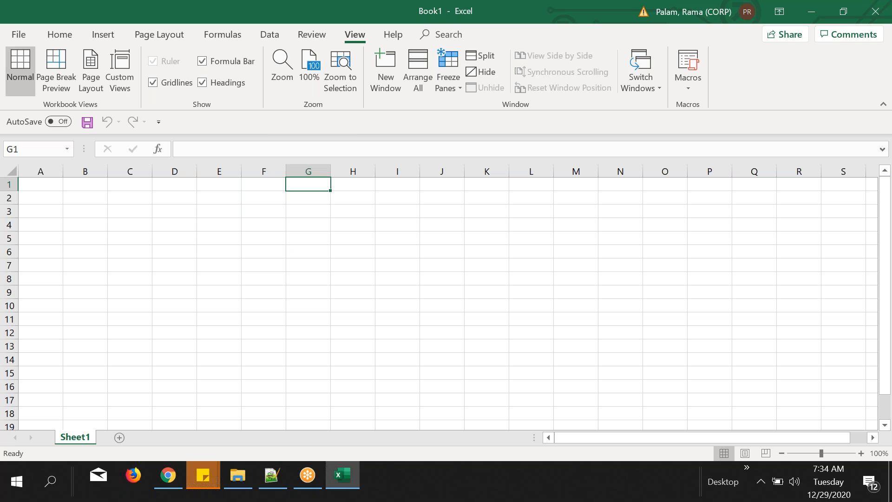
type("Student")
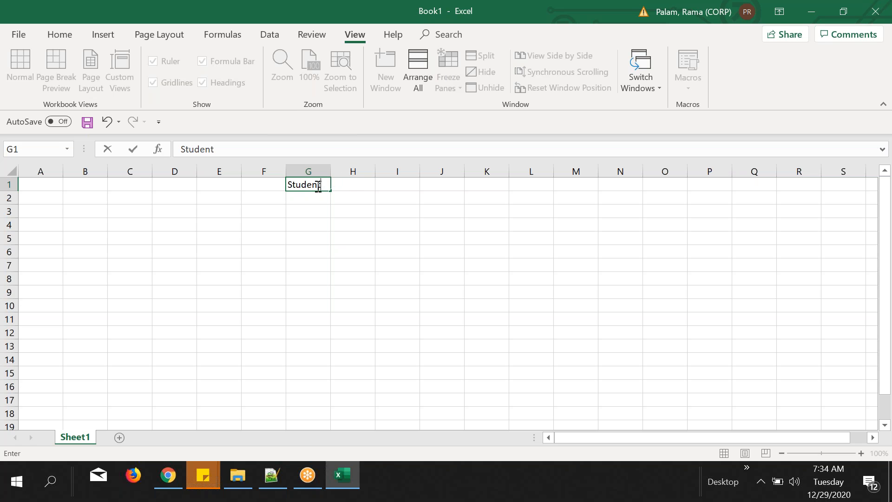
left_click_drag(323, 186, 259, 183)
key("ctrl+c")
key("BackSpace")
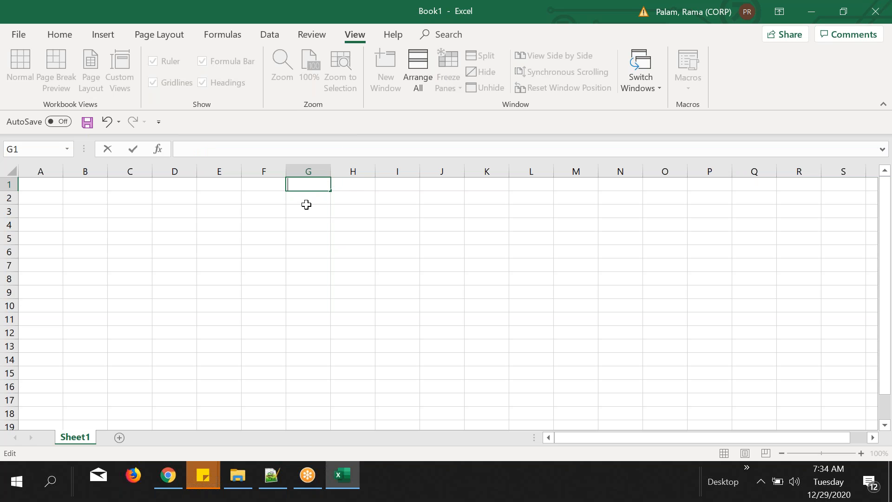
left_click(300, 204)
key("ctrl+v")
left_click(365, 198)
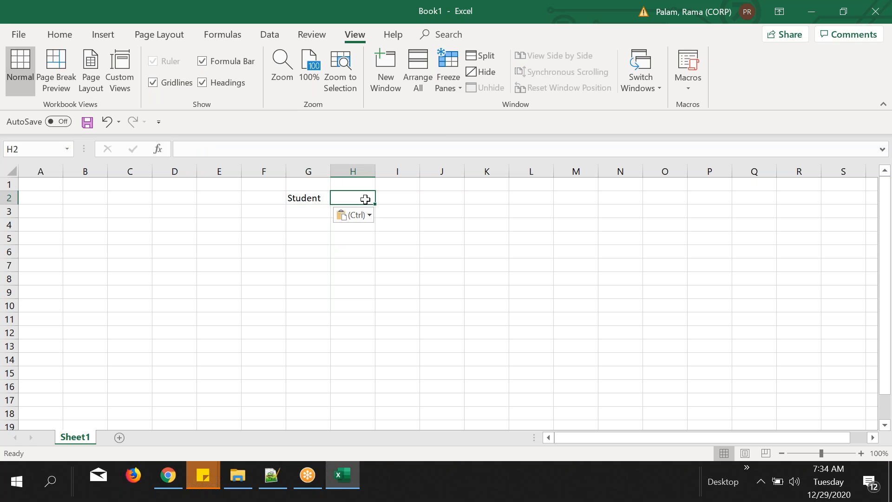
Change the label in cell G2 to Students.
double_click(322, 198)
type("s")
left_click(371, 201)
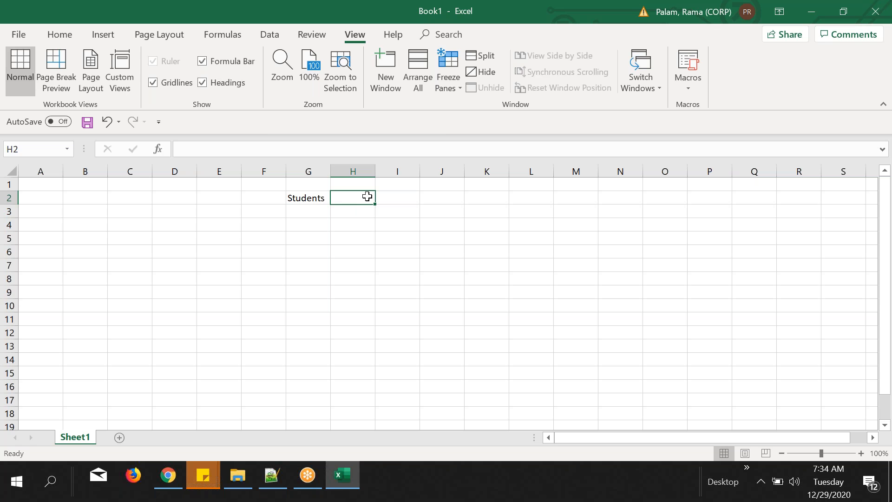
Enter three students' first names in cells H2, I2 and J2, beside the Students label.
type("venki")
key("Tab")
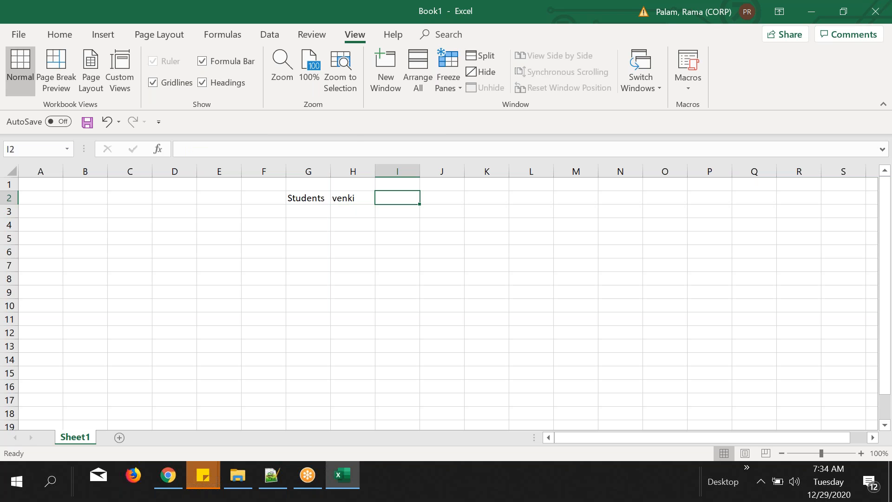
type("j")
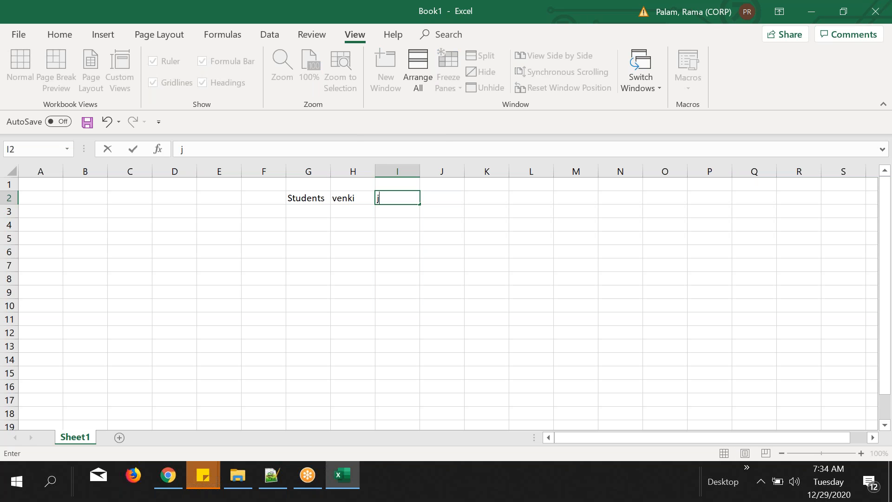
type("anu")
key("Tab")
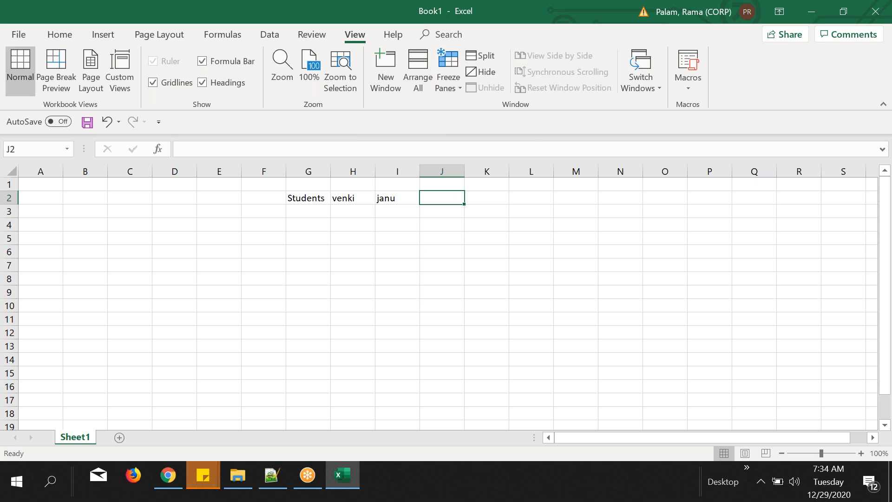
type("venu")
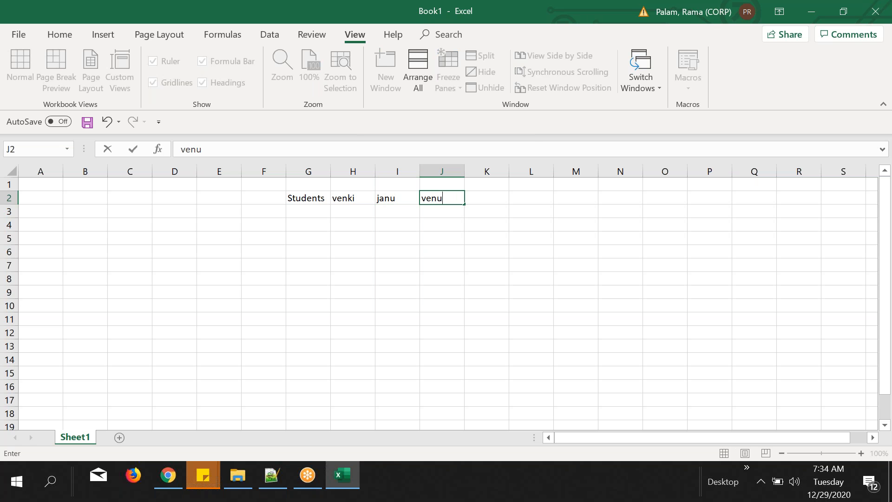
left_click(397, 195)
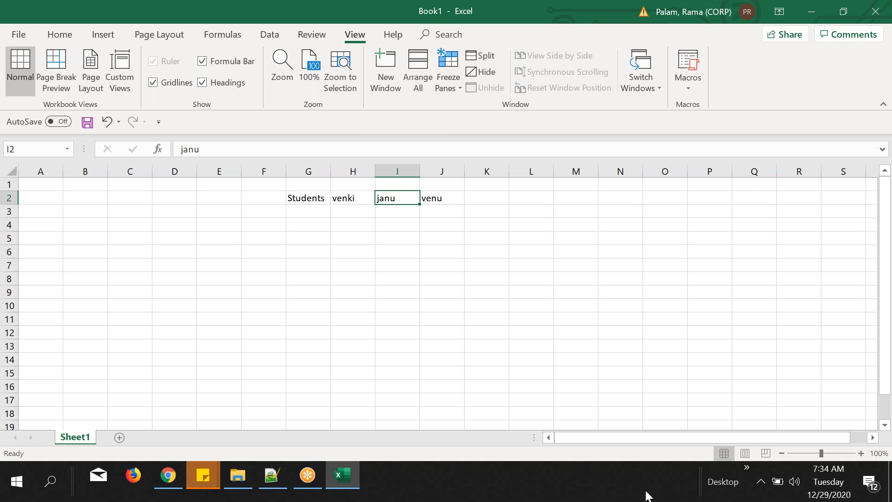
Enter three more students' first names in the second row of the list, cells H3 to J3.
left_click(341, 216)
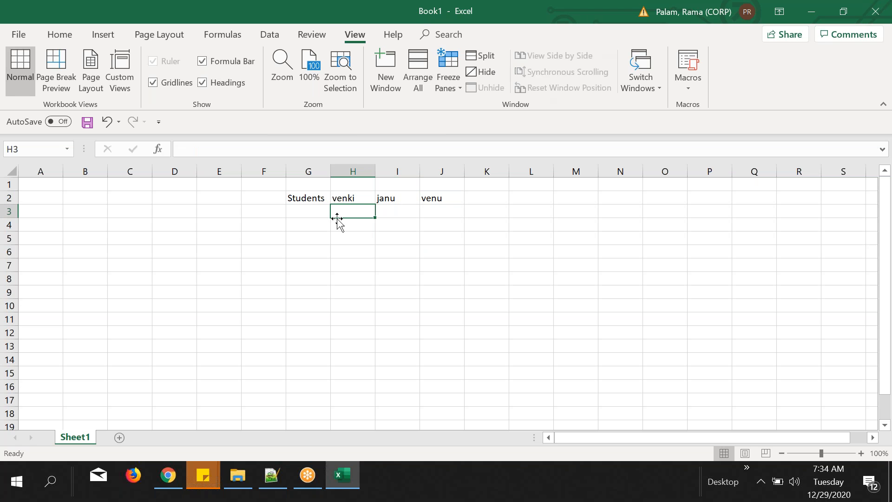
type("ssri")
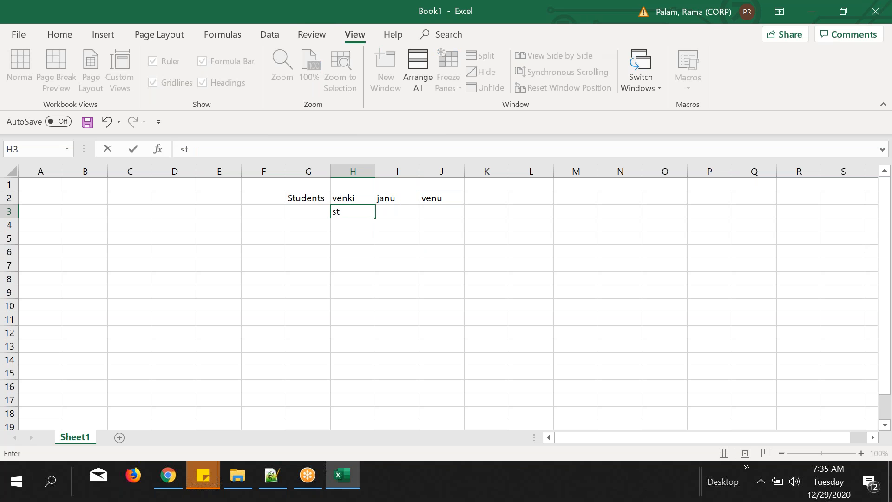
key("BackSpace")
key("BackSpace")
key("BackSpace")
type("rinu")
key("Tab")
type("ravi")
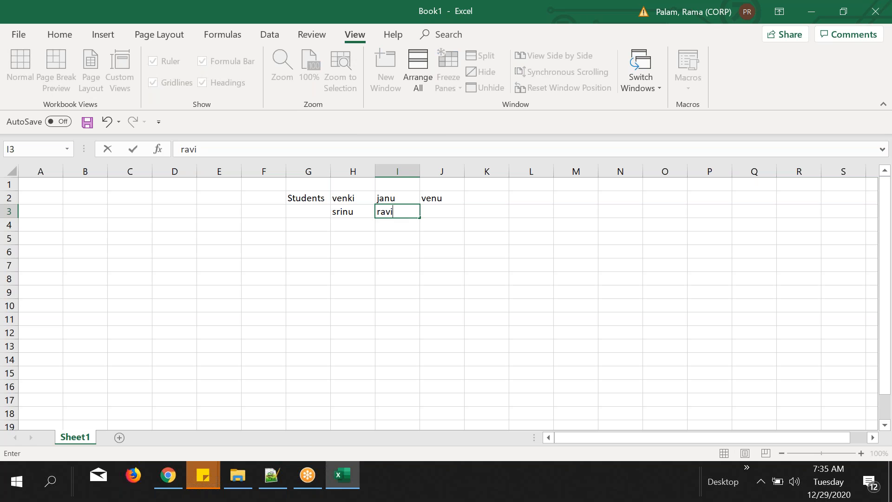
key("Tab")
type("valli")
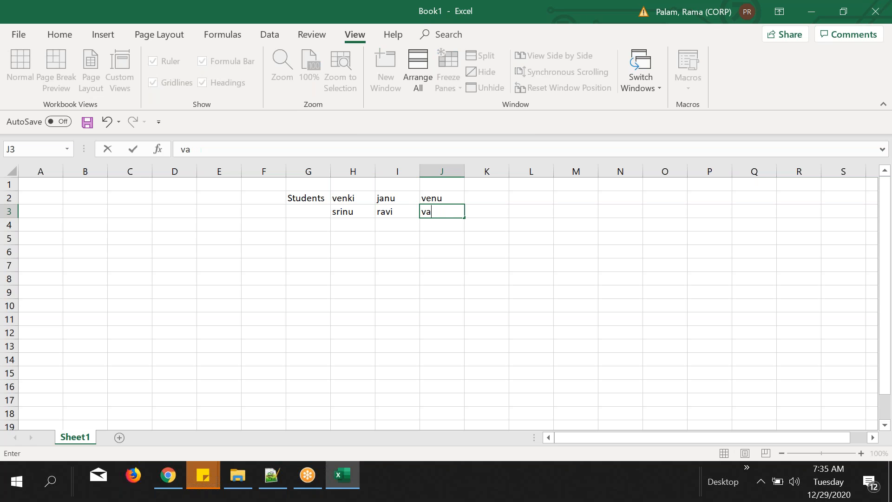
Enter two more students' first names in the third row of the list, cells H4 and I4.
left_click(355, 221)
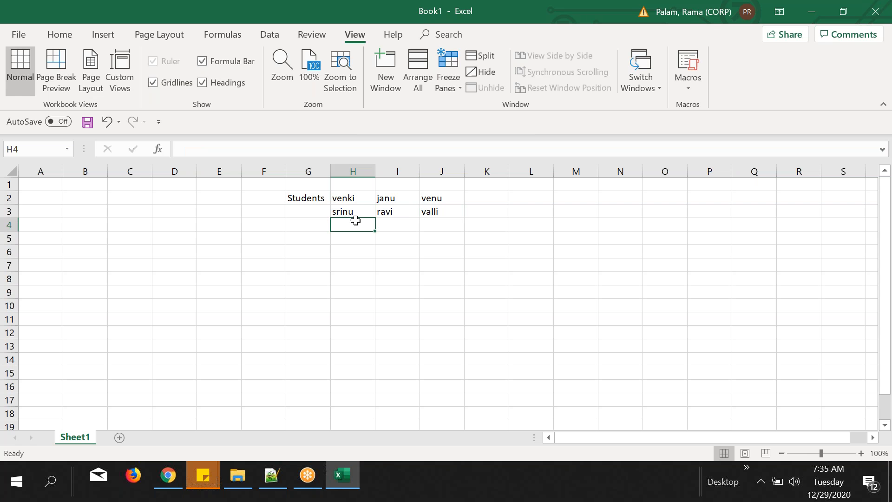
type("b")
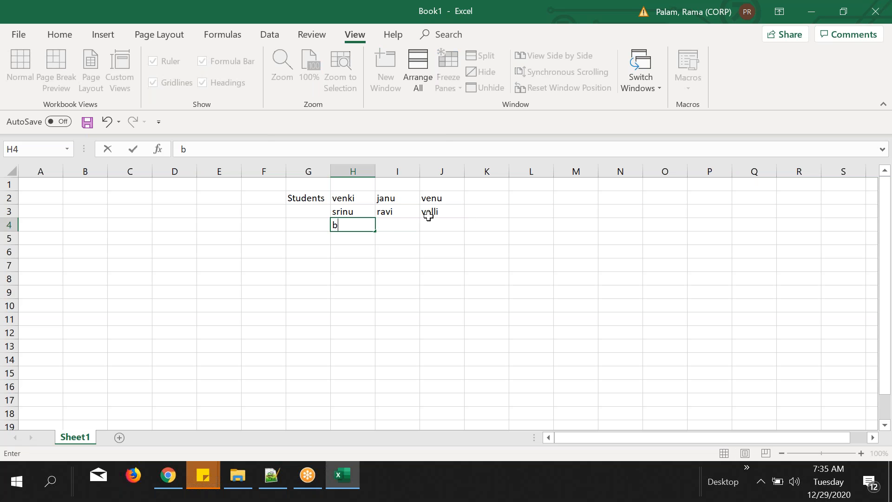
type("hanu")
key("Tab")
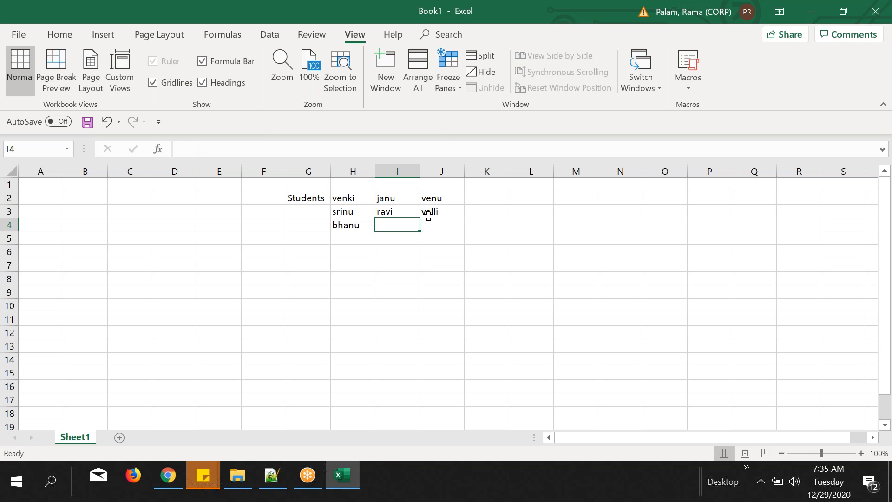
type("v")
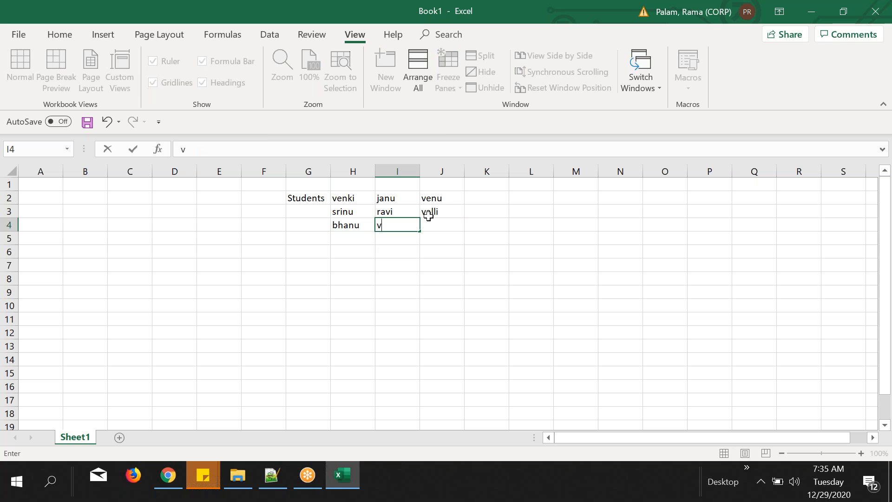
type("etri")
key("Tab")
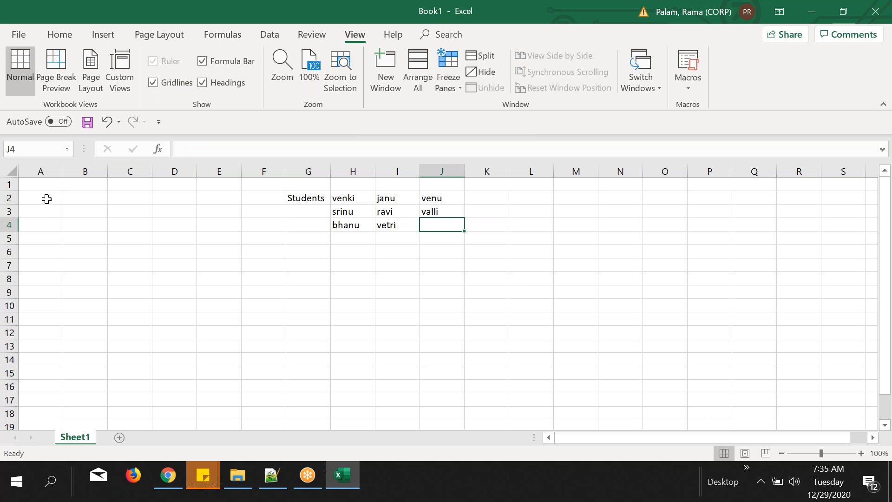
Move the Students label from cell G2 up to cell G1, above the rows of names.
left_click(316, 199)
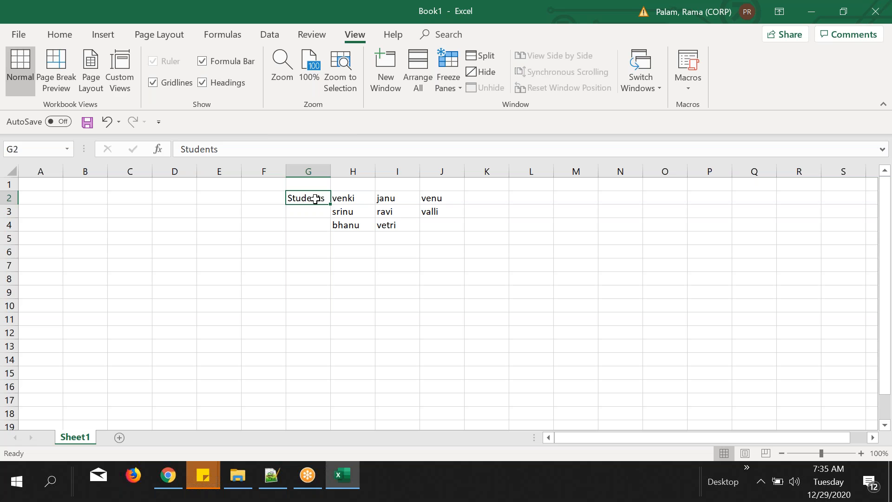
key("ctrl+c")
left_click(320, 182)
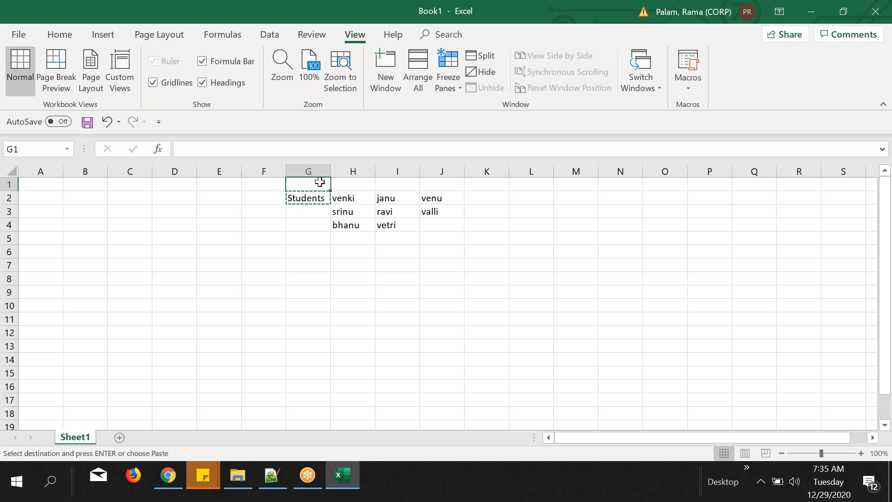
key("Return")
left_click(308, 228)
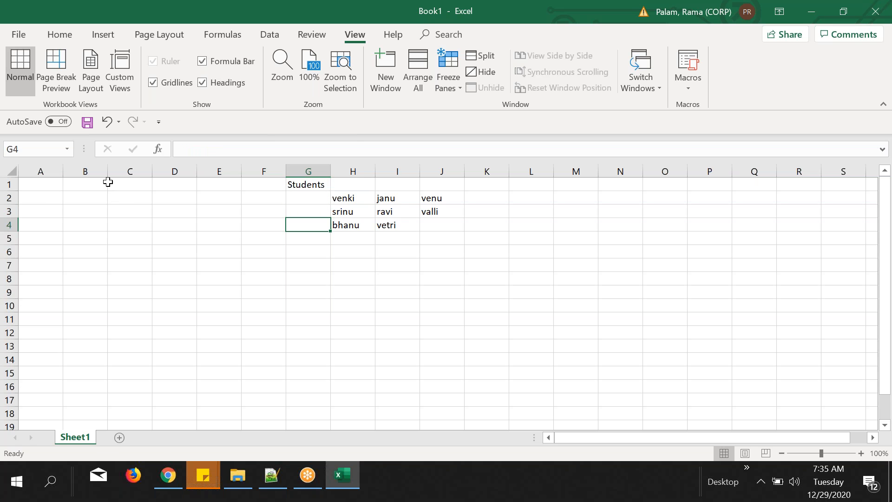
Enter the heading Courses in cell C1 and the first course, Sfdc, in cell C2.
left_click(160, 185)
left_click(132, 184)
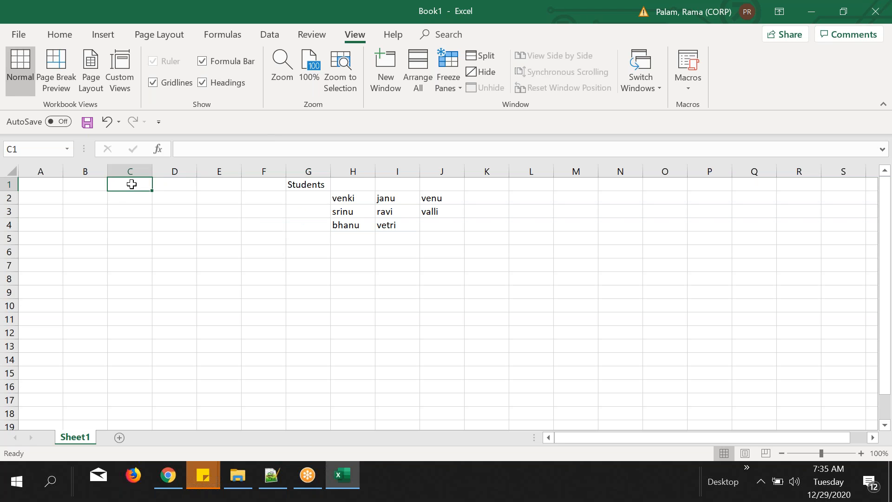
type("Courses")
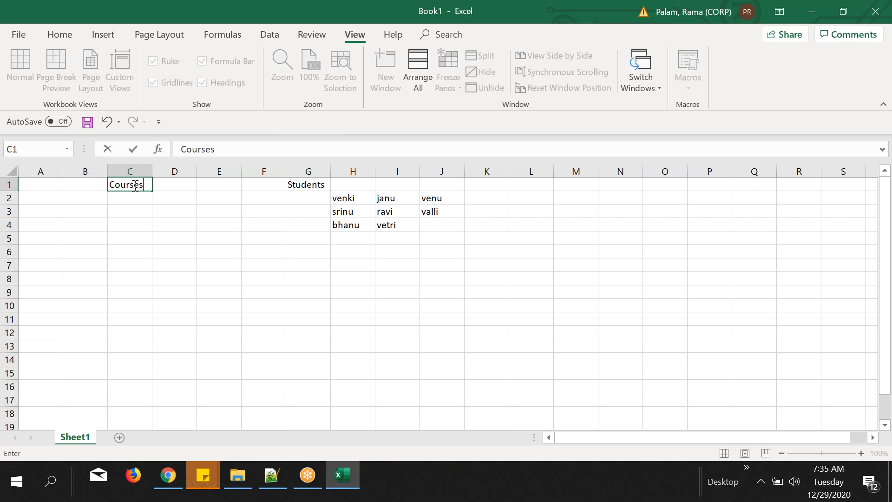
left_click(142, 199)
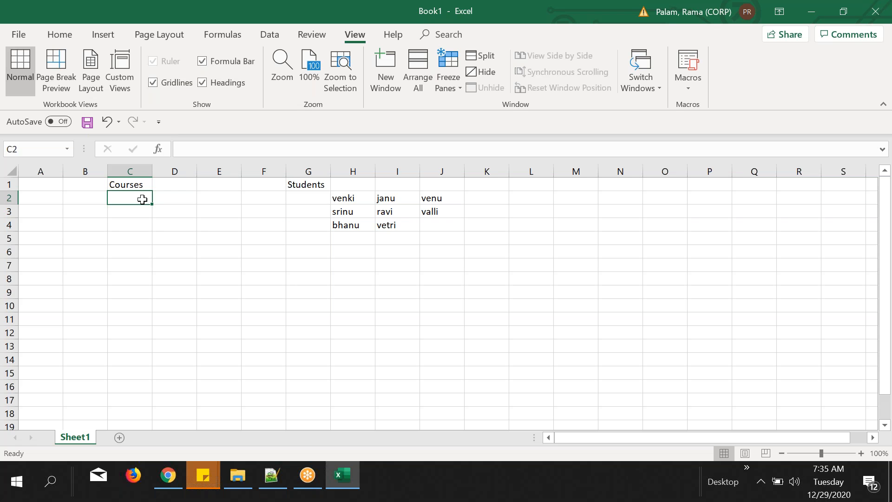
type("S")
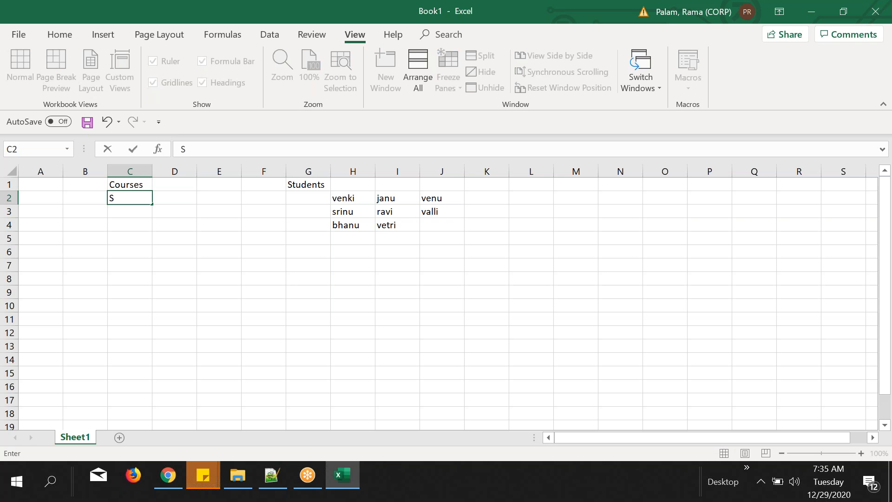
type("fs")
key("BackSpace")
type("d")
key("Tab")
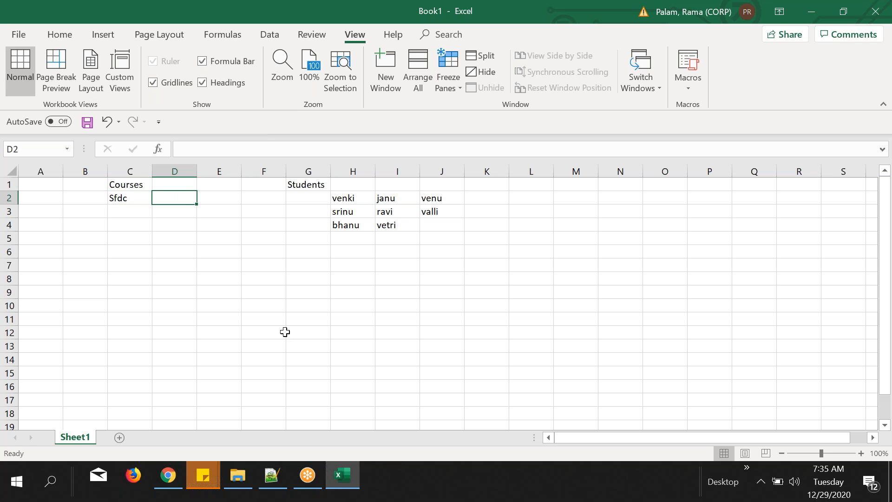
left_click(136, 182)
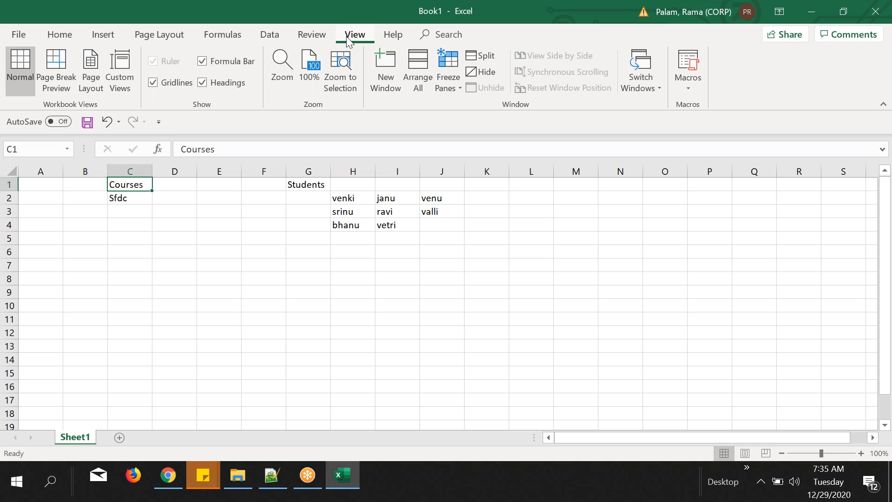
Add the courses aws in cell C3 and python in cell C4.
left_click(141, 209)
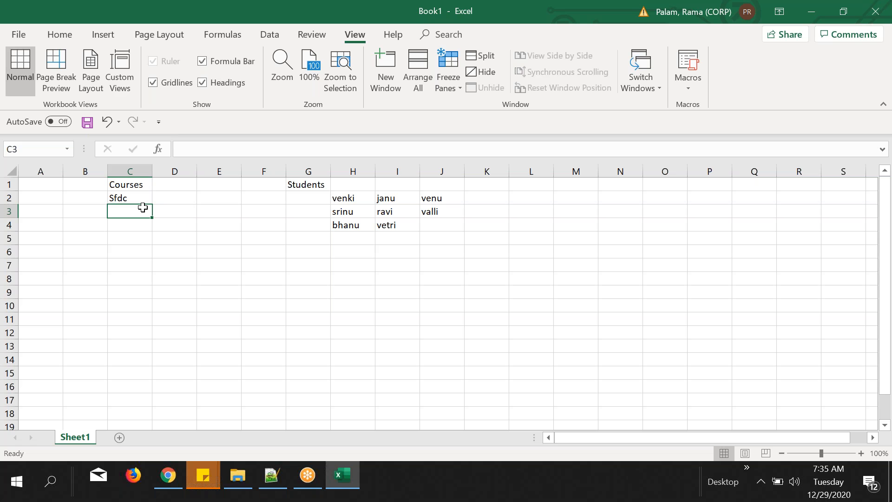
type("aws")
key("Return")
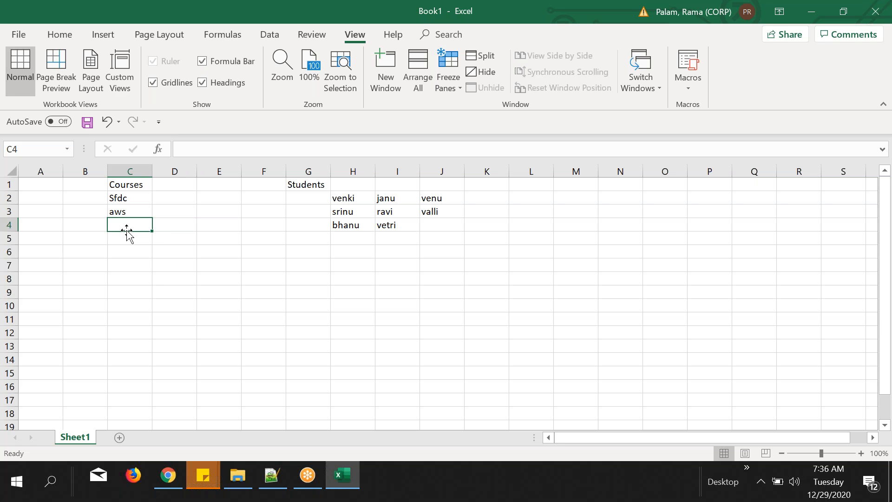
type("python")
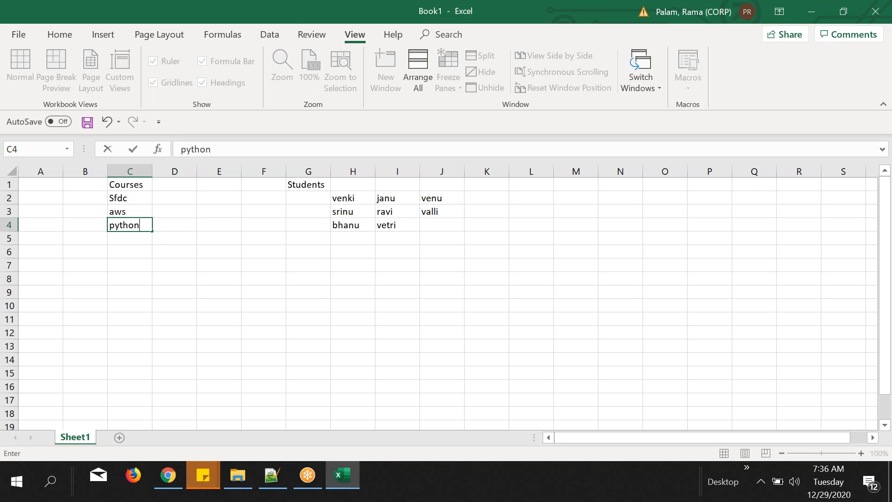
left_click(141, 251)
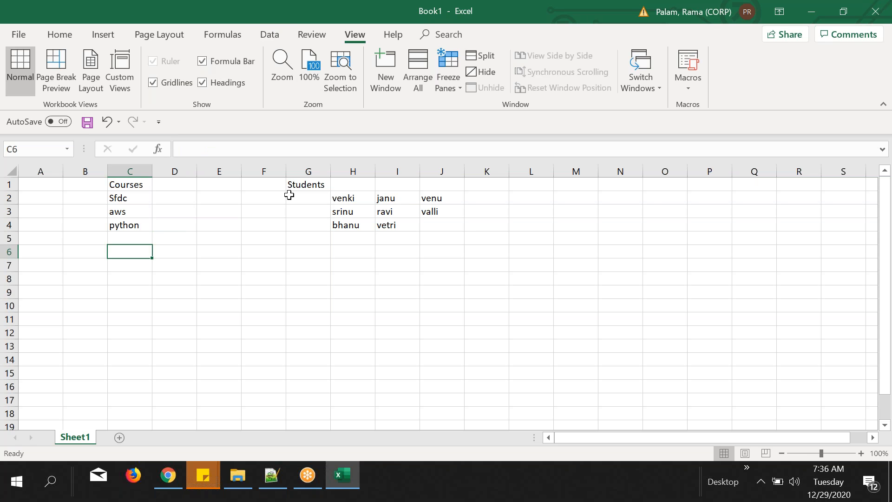
left_click(138, 196)
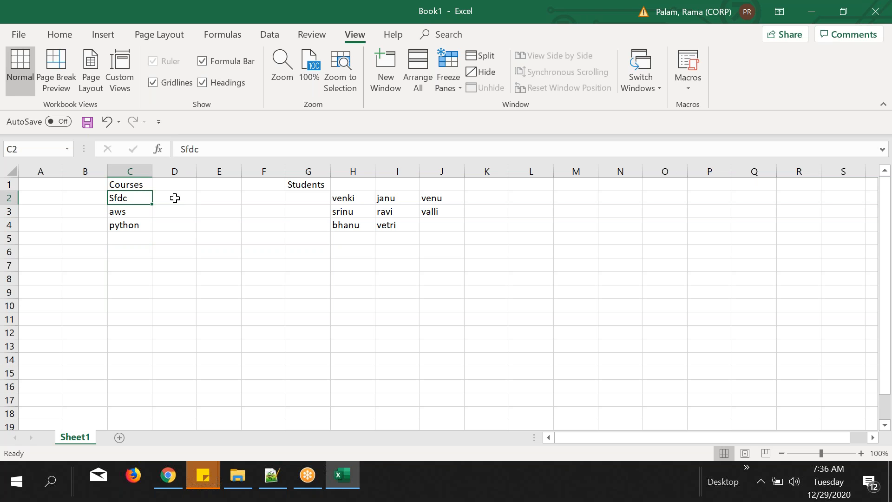
left_click_drag(139, 184, 123, 199)
left_click(126, 200)
left_click(172, 223)
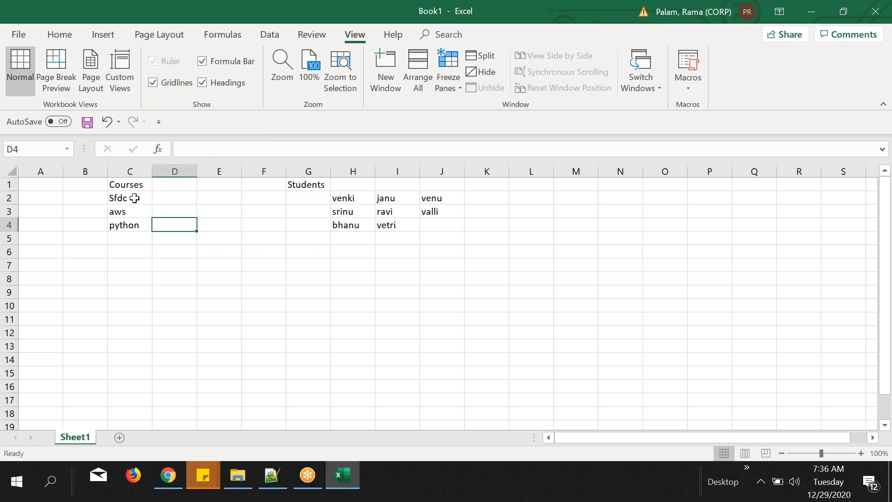
left_click_drag(135, 202, 134, 222)
Delete the two empty columns D and E between the courses and the students.
left_click_drag(188, 171, 219, 171)
right_click(223, 171)
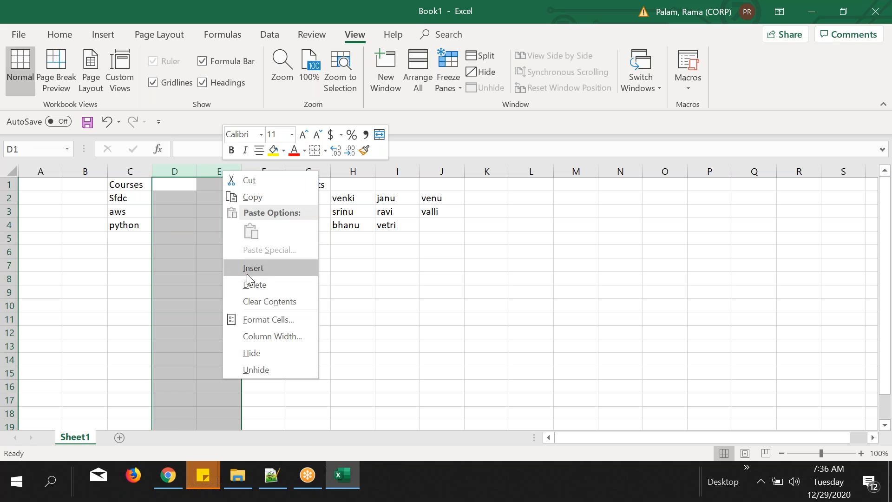
left_click(265, 285)
left_click(264, 288)
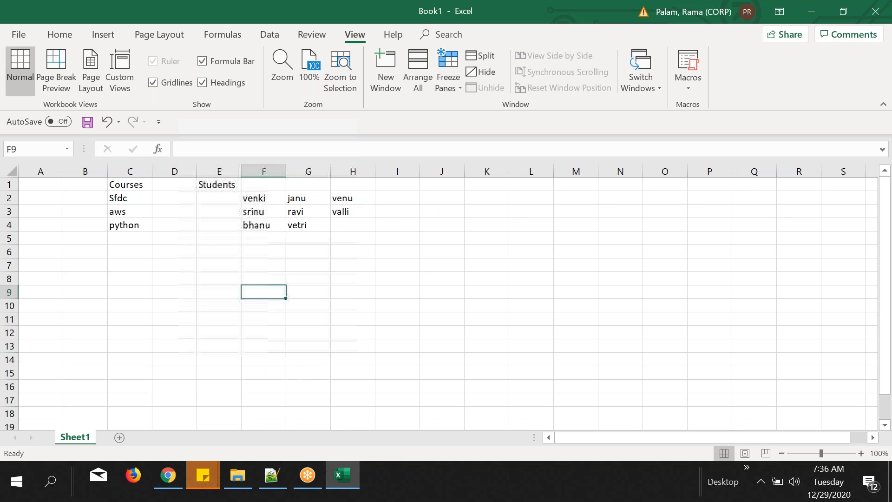
Move the Students label from cell E1 to cell F1, directly above the first column of names.
left_click(222, 185)
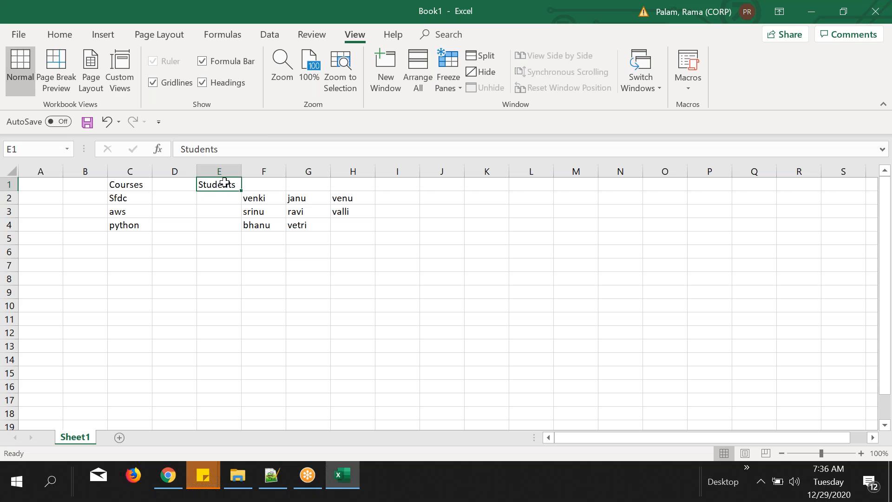
key("ctrl+c")
left_click(274, 184)
key("Return")
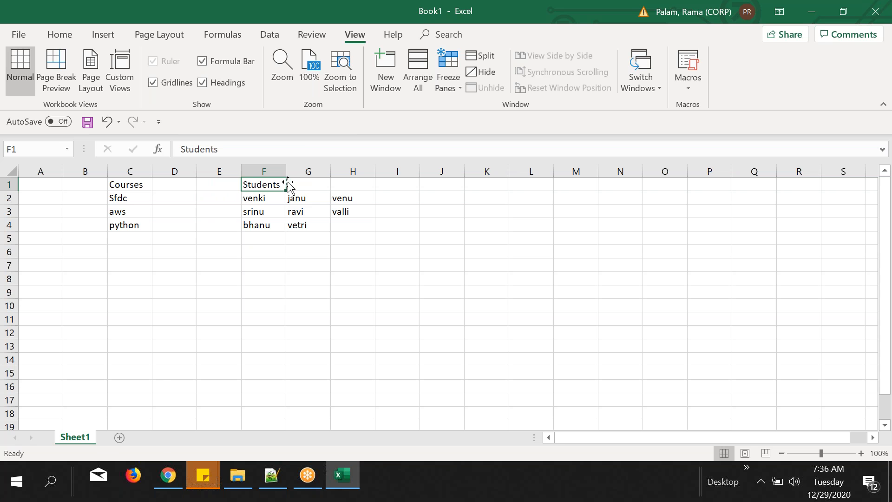
left_click(295, 238)
Apply All Borders to the student names in cells F2 to H4.
left_click_drag(277, 185, 344, 184)
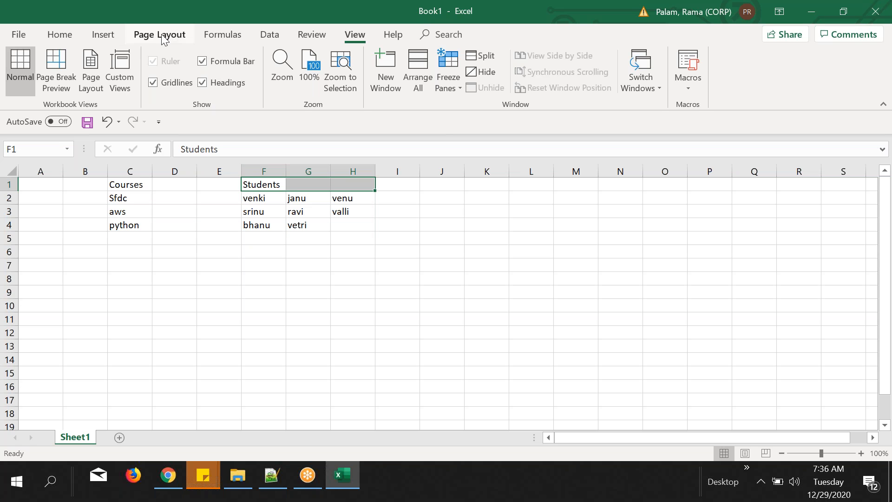
left_click(60, 35)
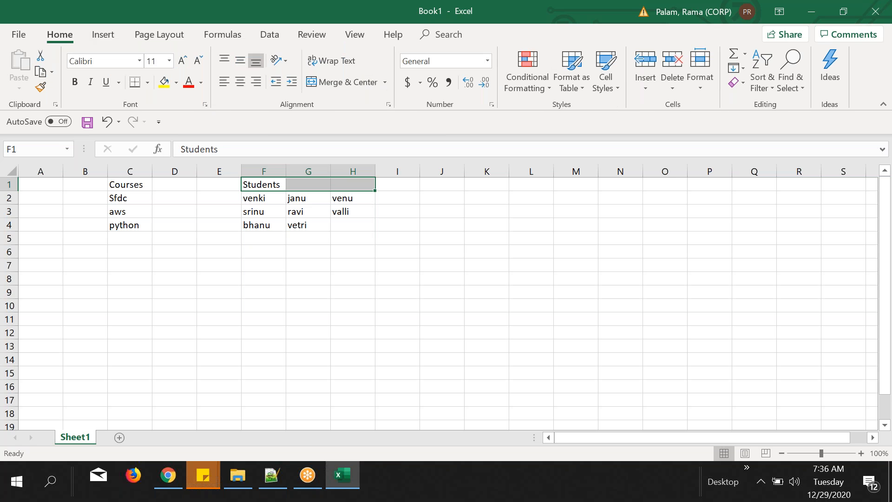
left_click(352, 305)
left_click_drag(261, 197, 332, 228)
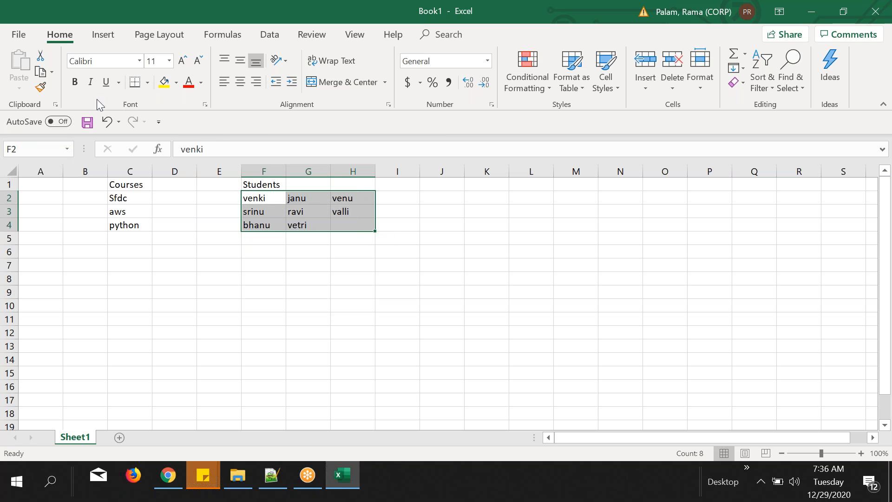
left_click(150, 85)
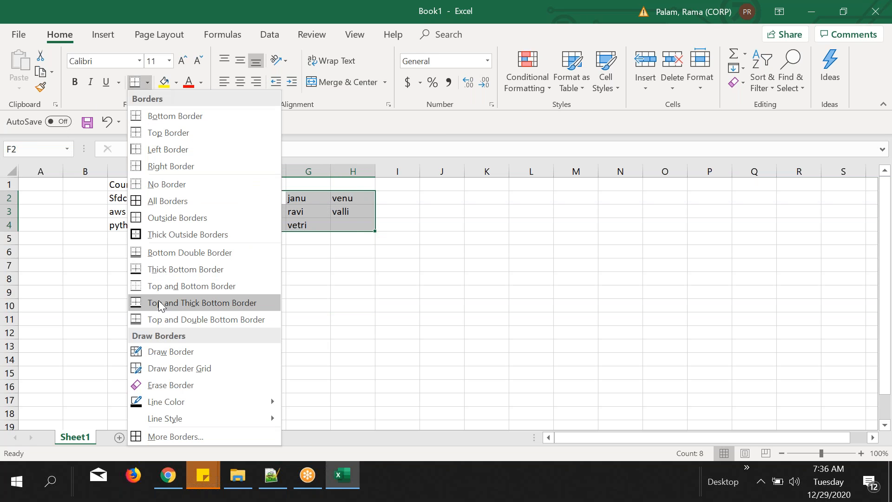
left_click(161, 204)
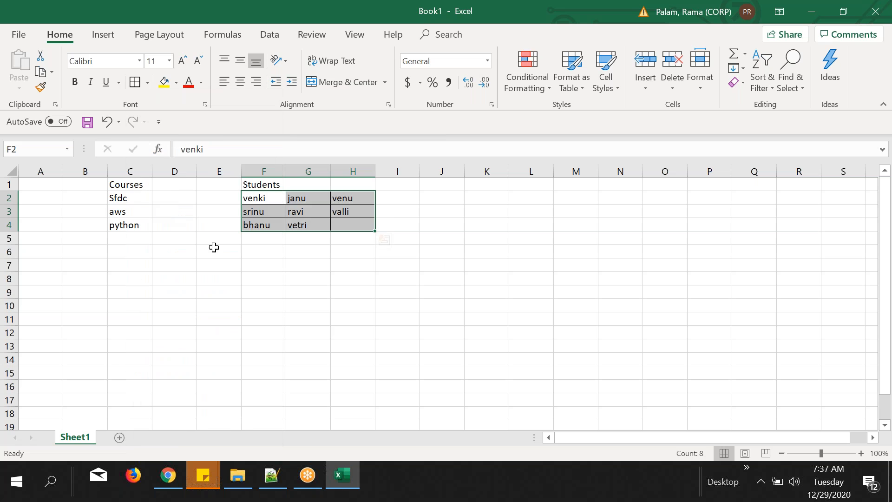
Apply All Borders to the course names in cells C2 to C4.
left_click(213, 246)
left_click(140, 198)
left_click(142, 220, "shift")
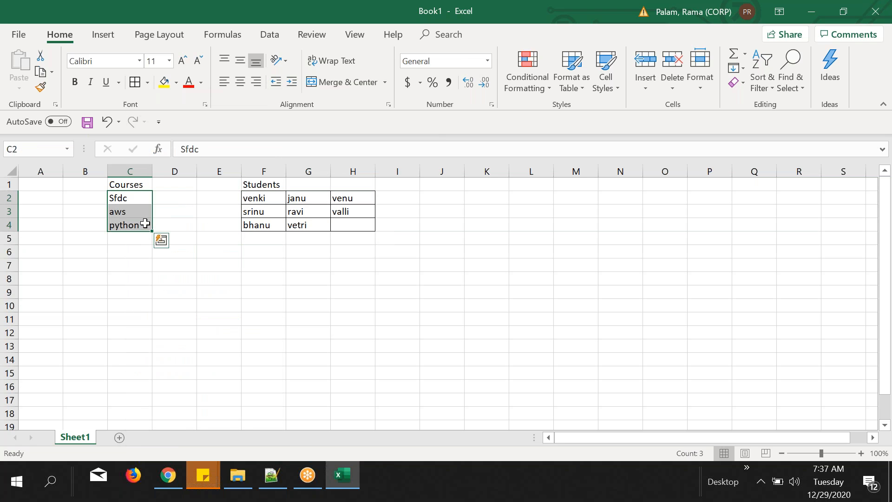
left_click(135, 82)
left_click(175, 198)
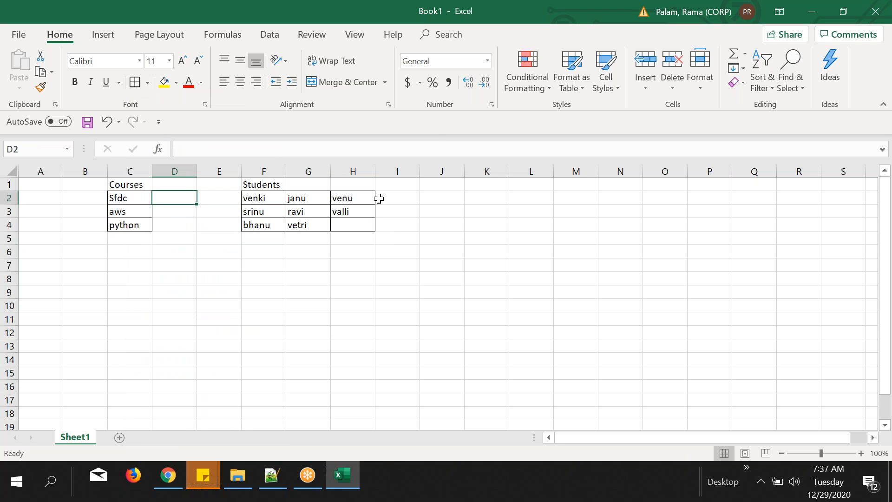
left_click(293, 269)
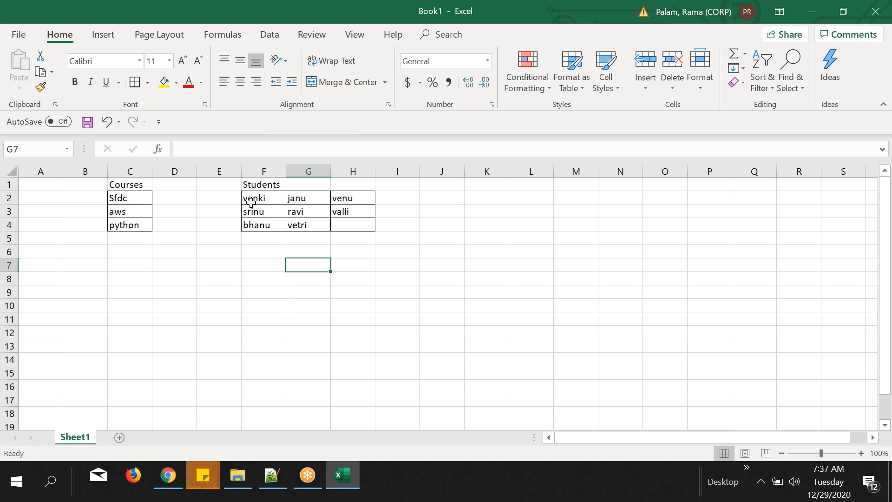
left_click_drag(251, 201, 360, 195)
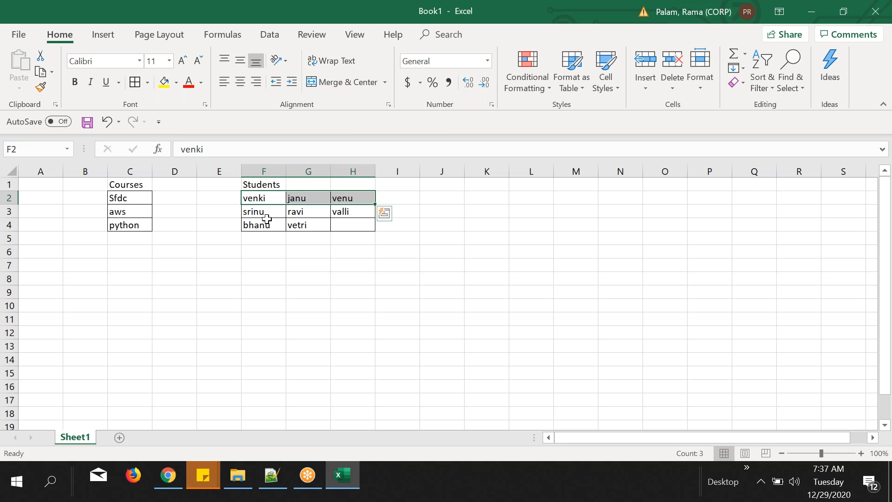
left_click_drag(266, 212, 305, 226)
left_click(278, 278)
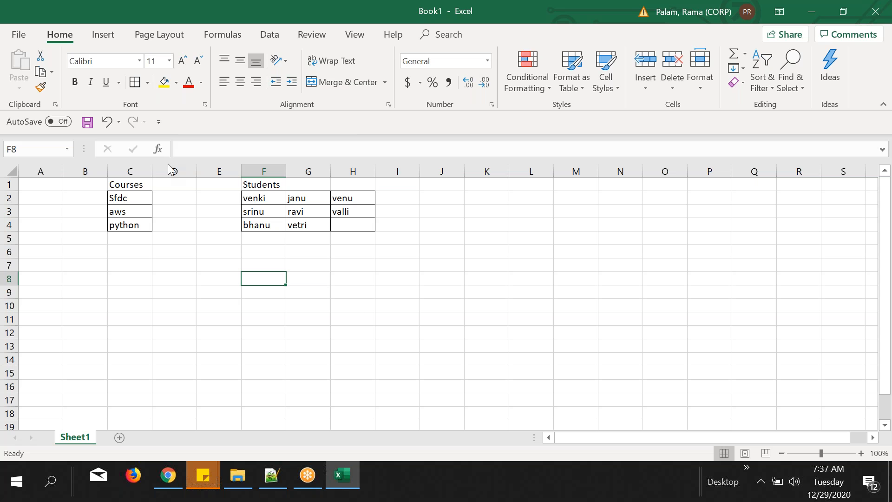
left_click(133, 199)
left_click(181, 201)
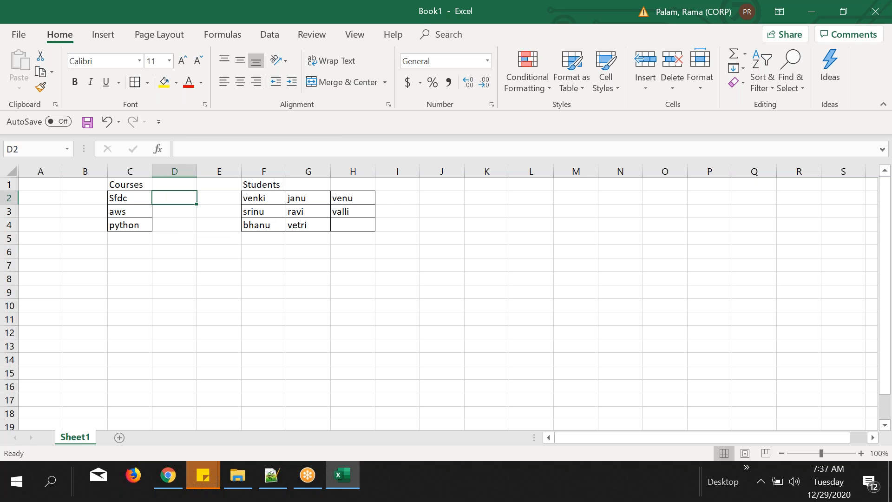
Mark the Sfdc course as one-to-many by entering 1 in cell D2 and M in cell E2.
type("1")
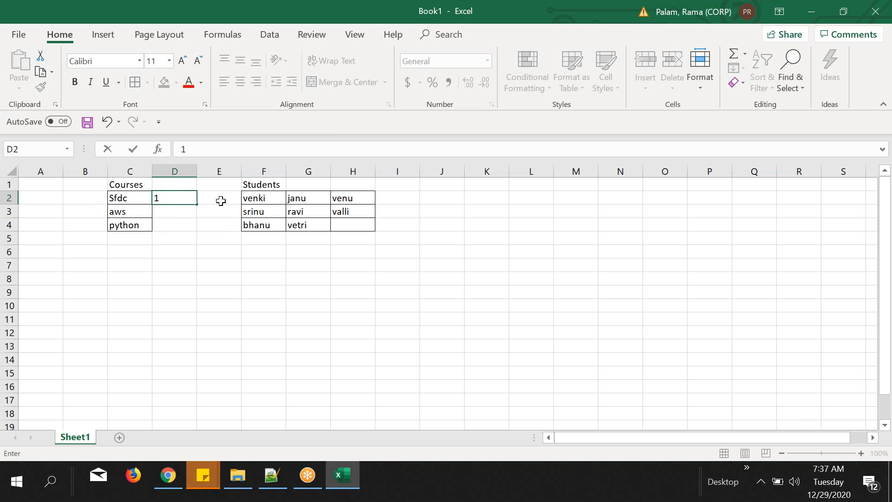
left_click(221, 201)
type("M")
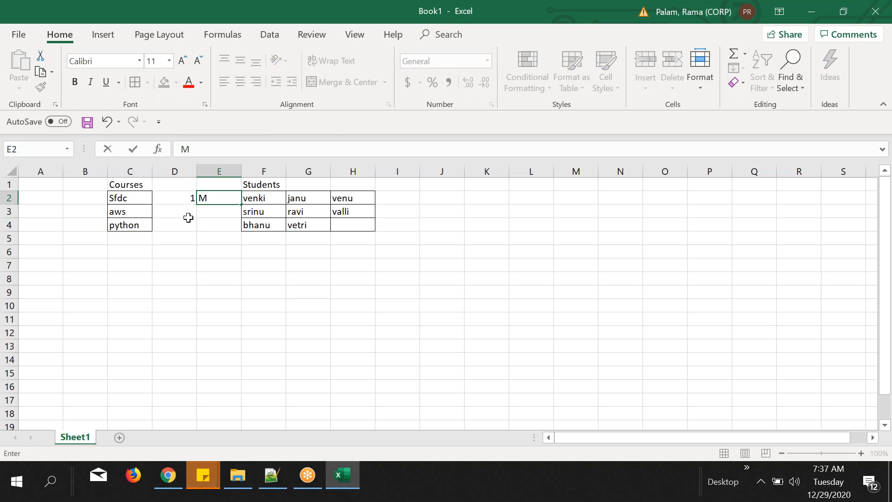
left_click(192, 239)
left_click(260, 200)
left_click(297, 199)
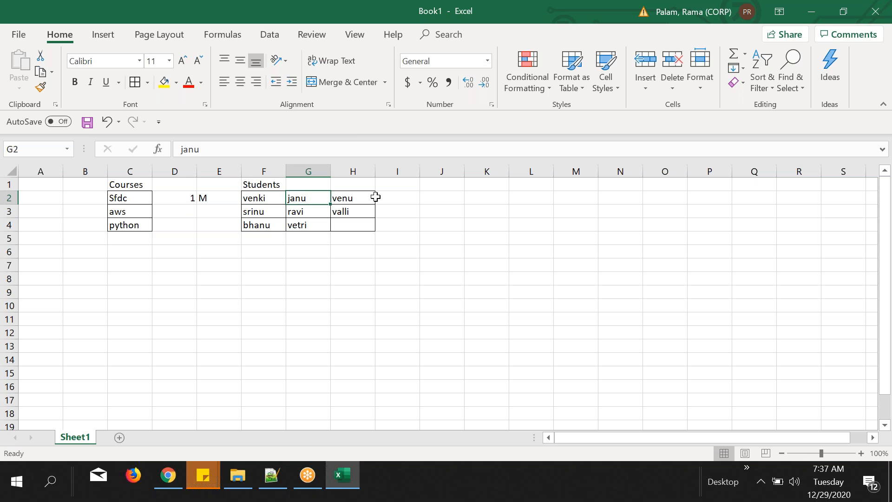
key("Right")
key("Right")
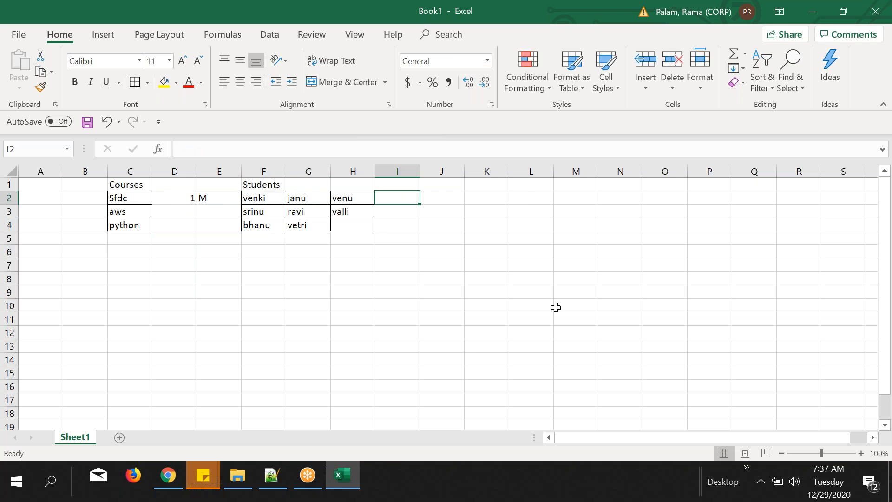
Mark the aws course as one-to-many by entering 1 in cell D3 and M in cell E3.
left_click(131, 211)
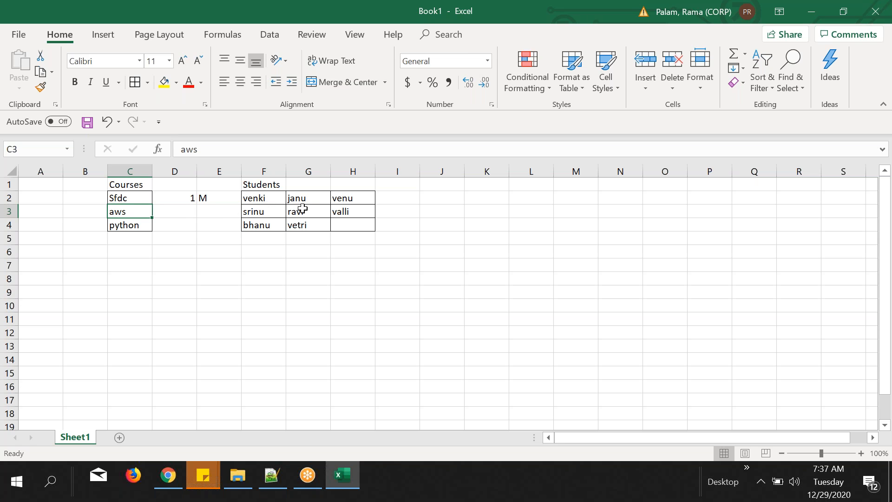
left_click(182, 213)
type("1")
key("Tab")
type("M")
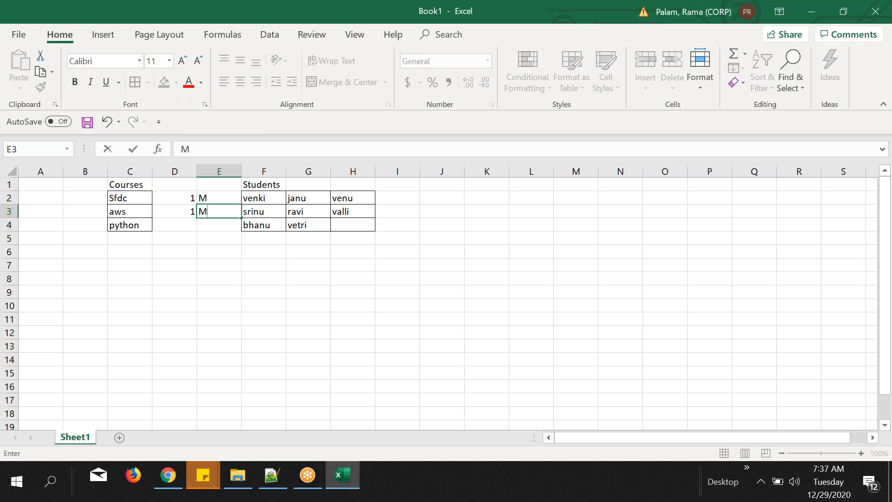
left_click(235, 261)
Mark the python course as one-to-many by entering 1 in cell D4 and M in cell E4.
left_click(191, 223)
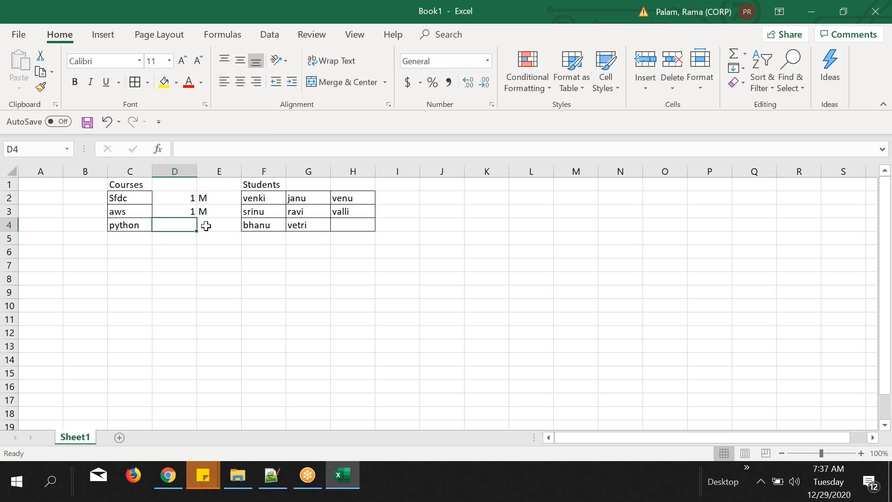
type("1")
left_click(225, 226)
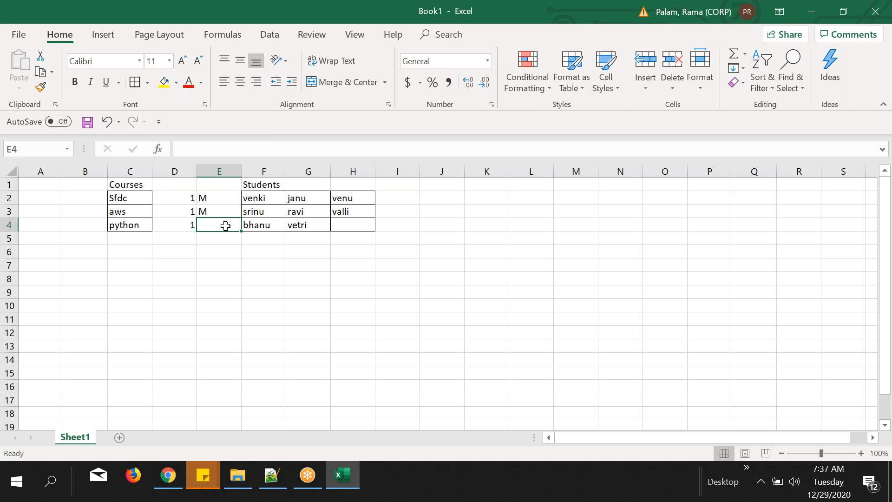
type("M")
left_click(232, 285)
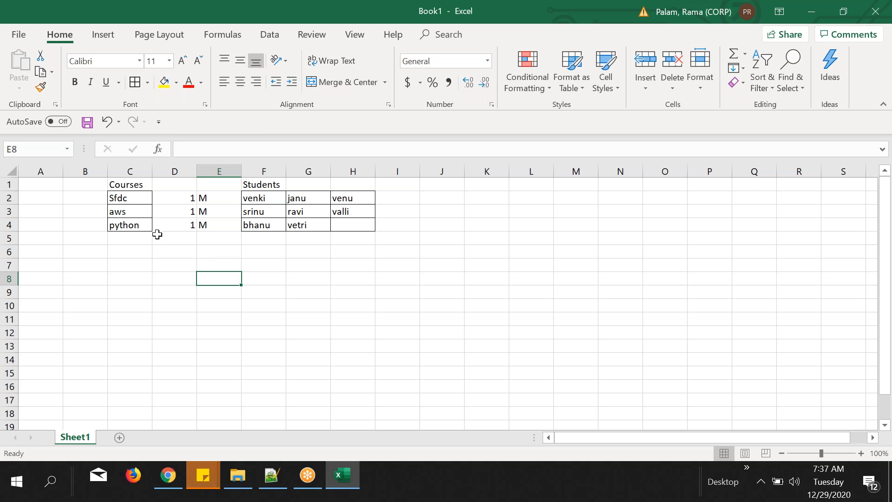
Examine each course in column C against its row of students and the 1 and M marks between them.
left_click(129, 185)
left_click_drag(129, 185, 128, 225)
left_click(133, 200)
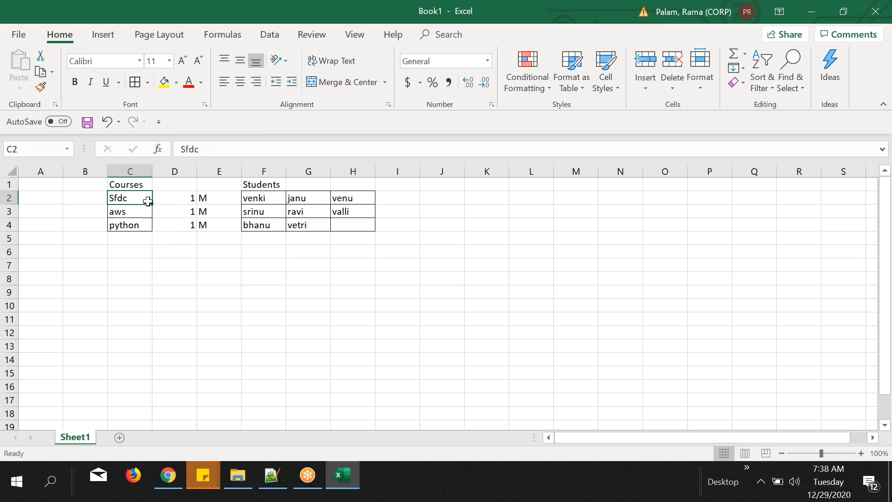
left_click(260, 197)
left_click_drag(318, 195, 396, 196)
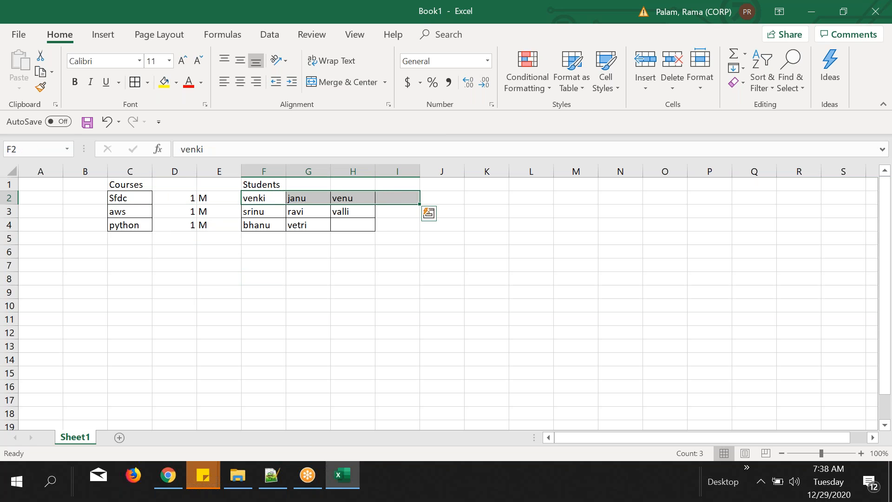
left_click(141, 212)
left_click_drag(253, 211, 358, 215)
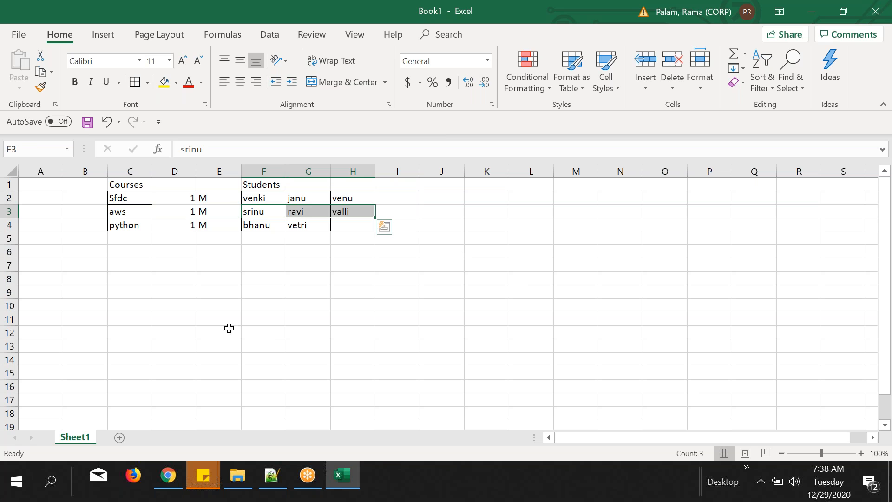
left_click(133, 224)
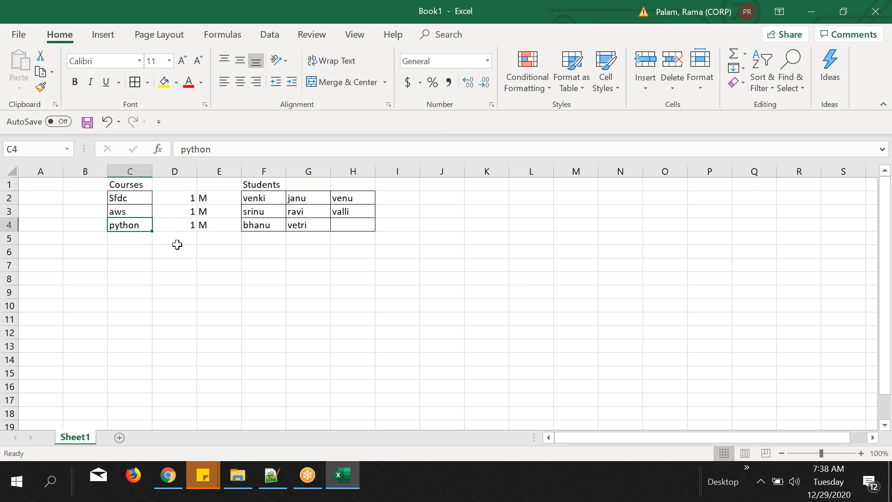
left_click(179, 268)
left_click(188, 196)
left_click(214, 201)
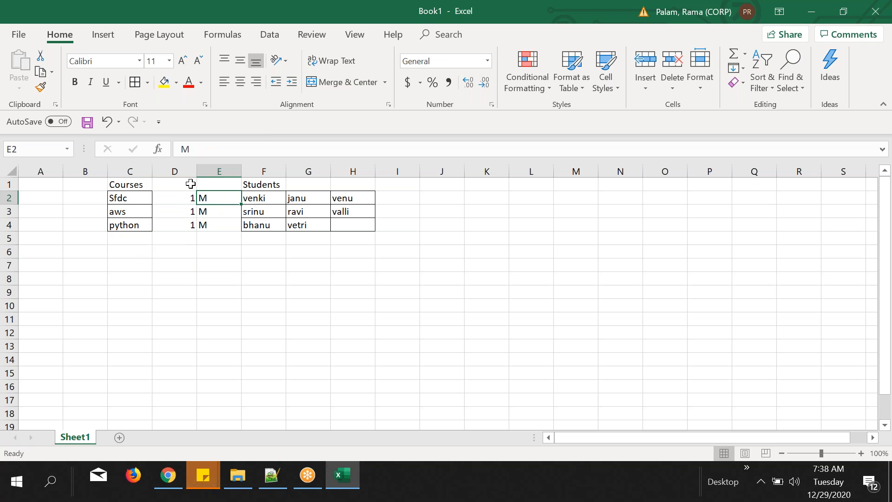
left_click(190, 201)
left_click(221, 196)
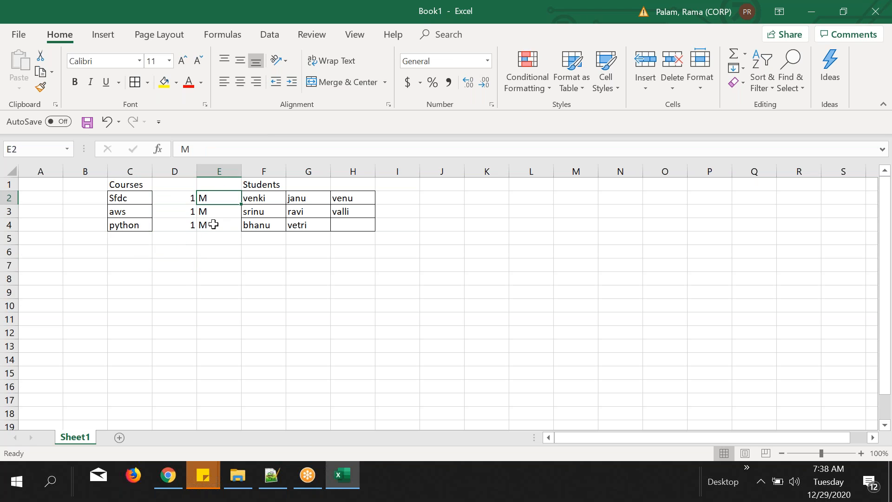
left_click(192, 224)
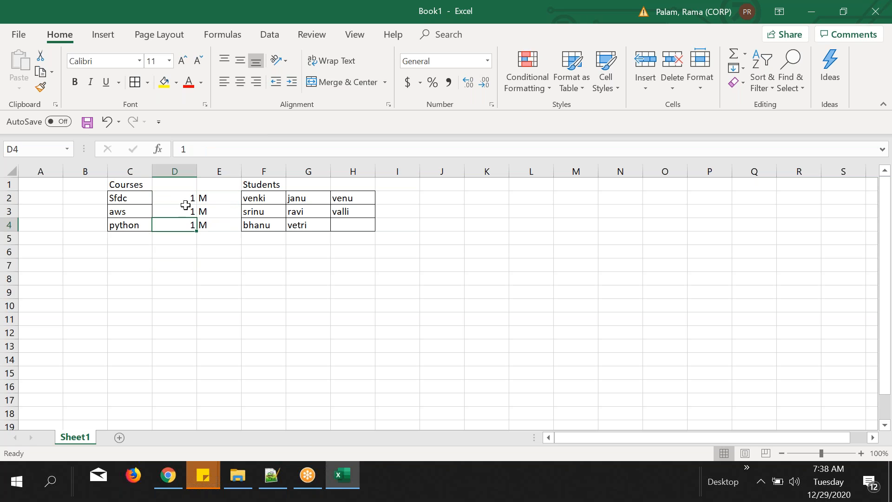
Label the two sides of the relationship below the marks: Parent in cell D5 and Childs in cell E5.
left_click(188, 236)
type("Parent")
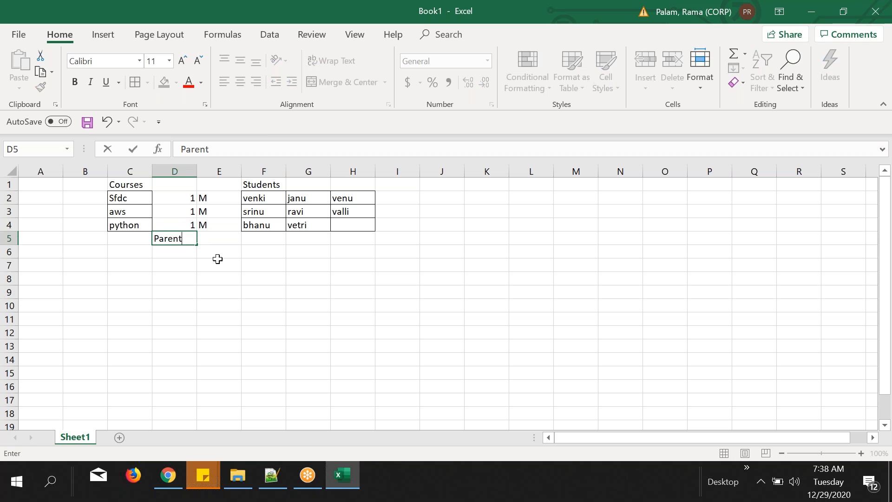
key("Tab")
type("Child")
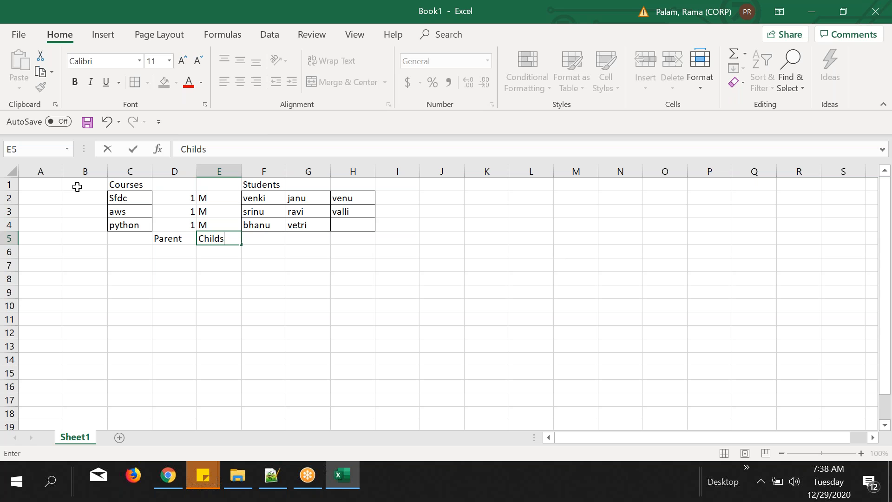
left_click(219, 279)
left_click(176, 240)
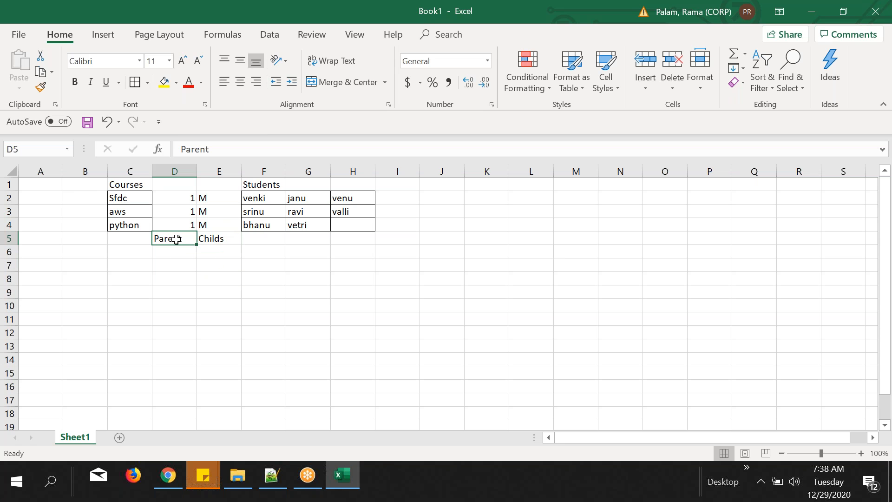
left_click(218, 238)
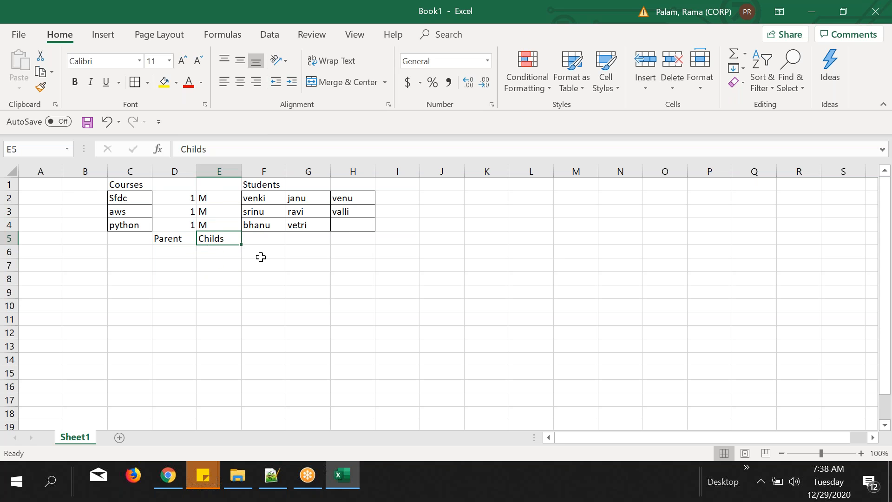
Enter the relationship type "Lookup relationship/Master" in cell D6, below the Parent label.
left_click(178, 251)
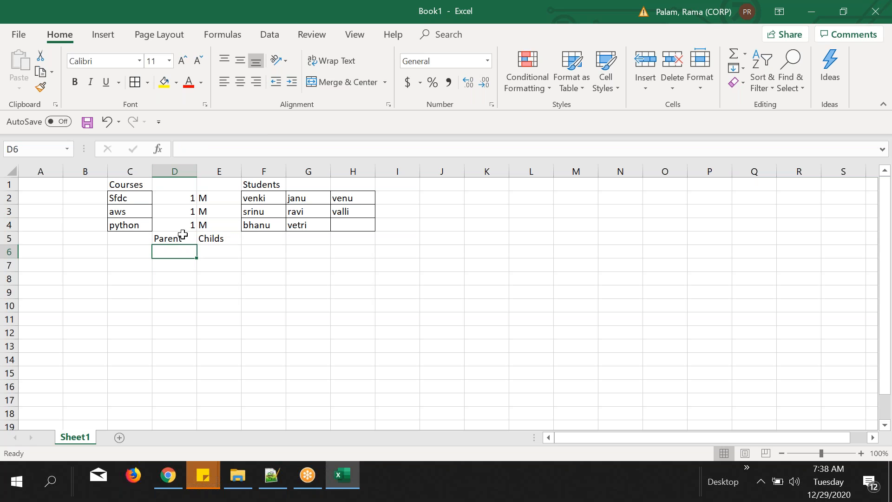
left_click_drag(115, 185, 360, 253)
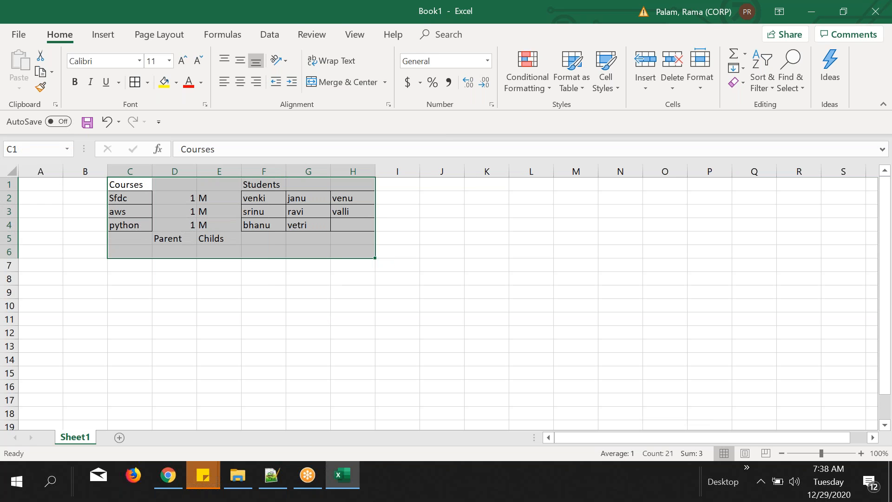
left_click(167, 265)
left_click(166, 251)
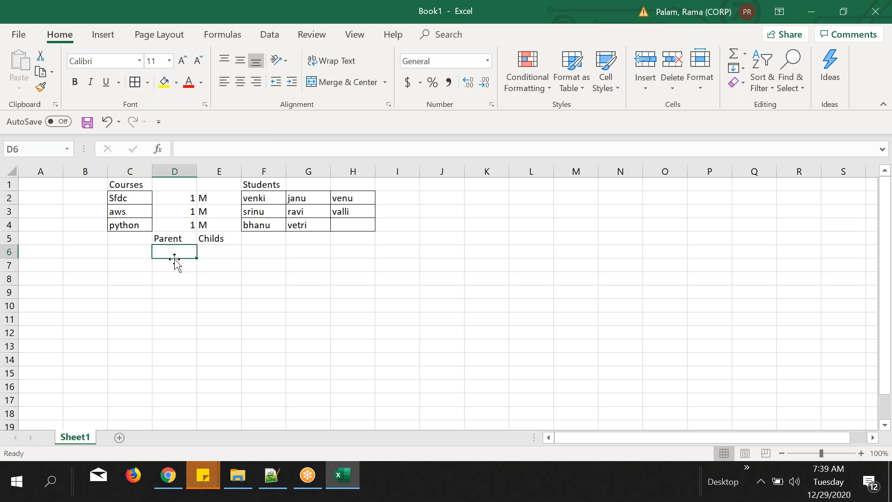
type("Look")
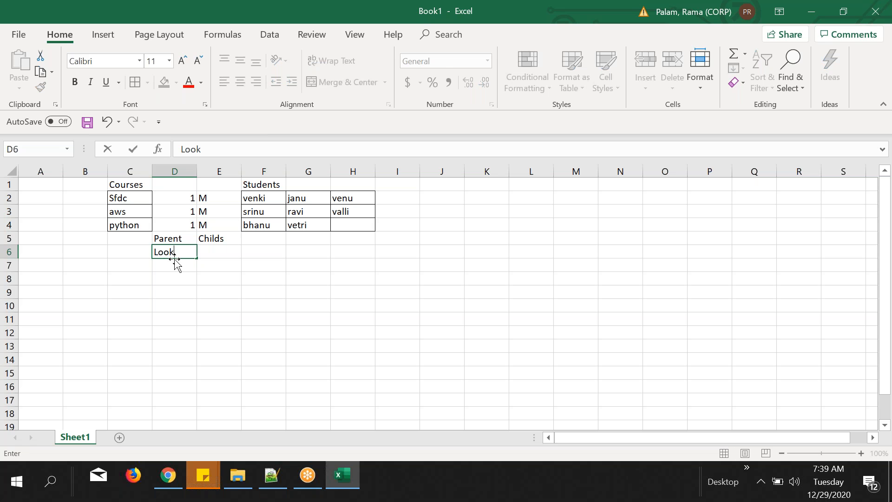
type("up relationship")
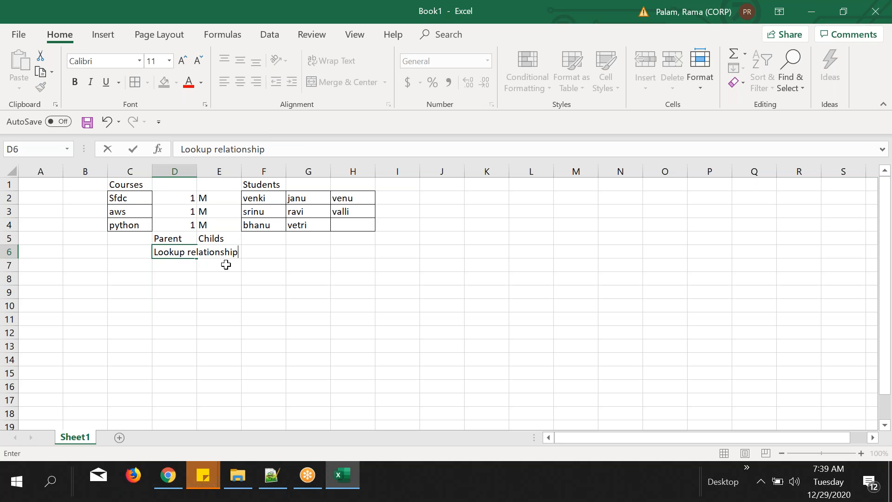
type("/Master")
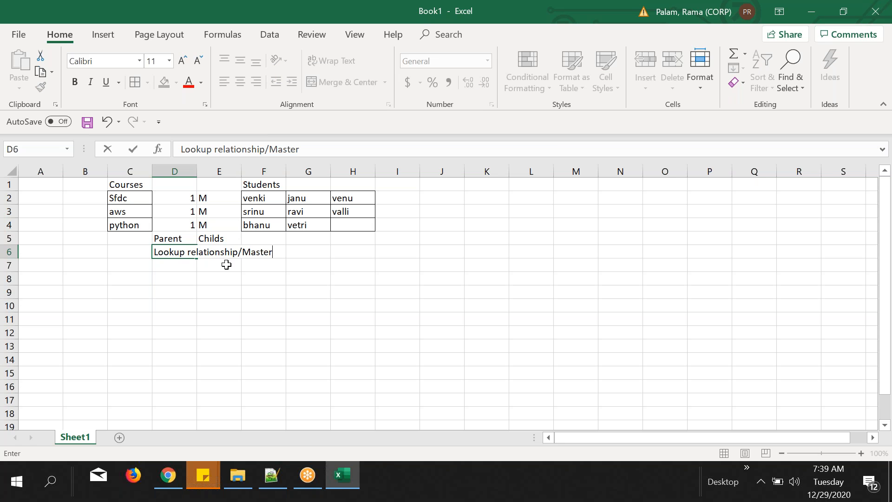
left_click(273, 275)
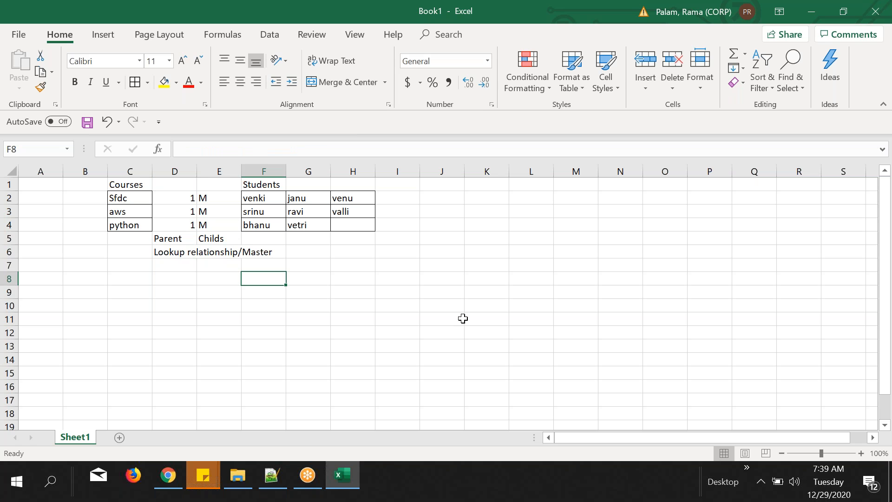
Review how the Courses and Students lists correspond to the Parent and Childs labels and the relationship type in row 6.
left_click(180, 252)
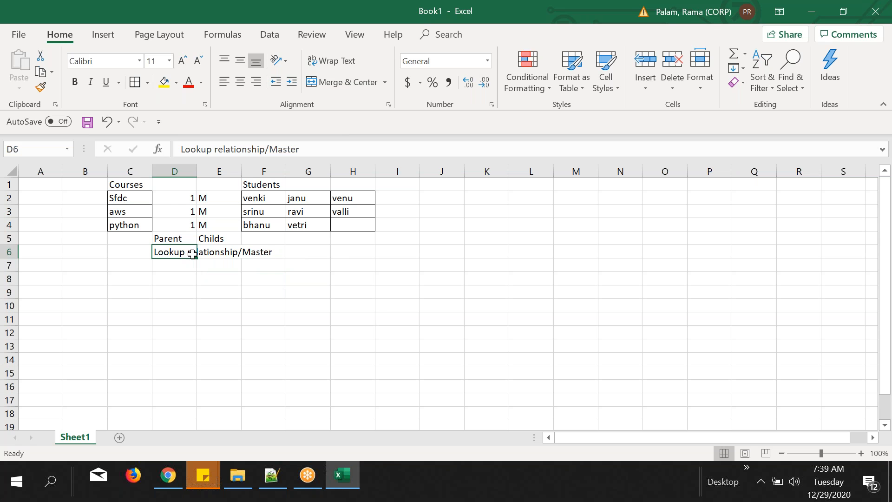
left_click_drag(109, 185, 369, 225)
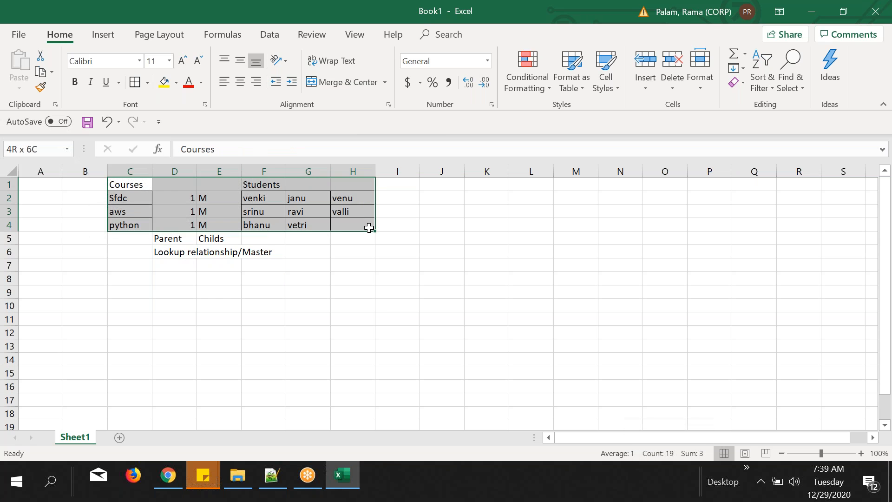
left_click(358, 297)
left_click(160, 268)
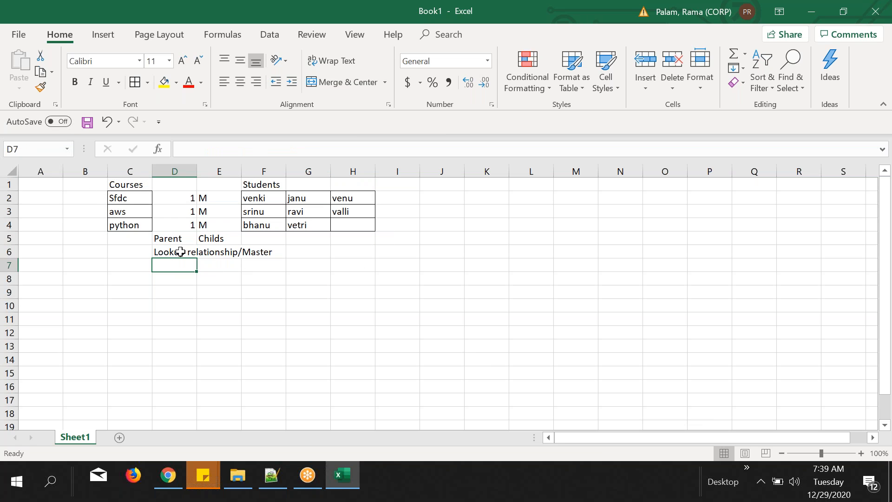
left_click(170, 242)
left_click(123, 187)
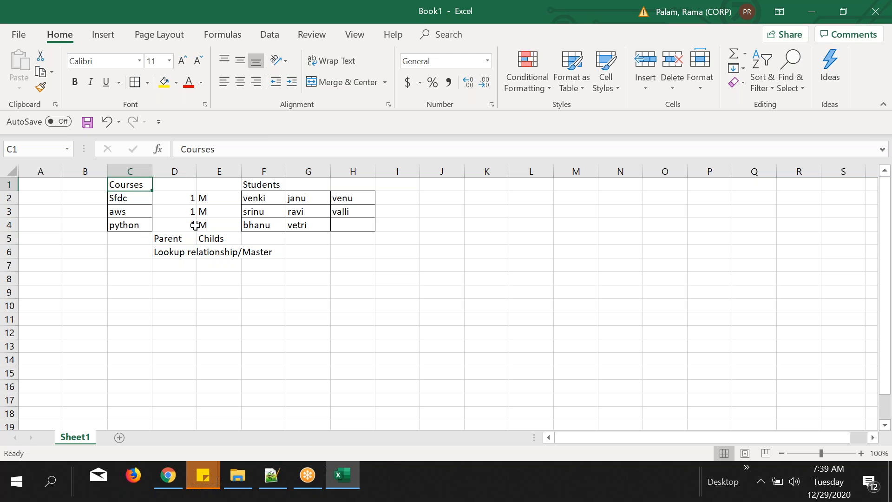
left_click(212, 238)
left_click(264, 184)
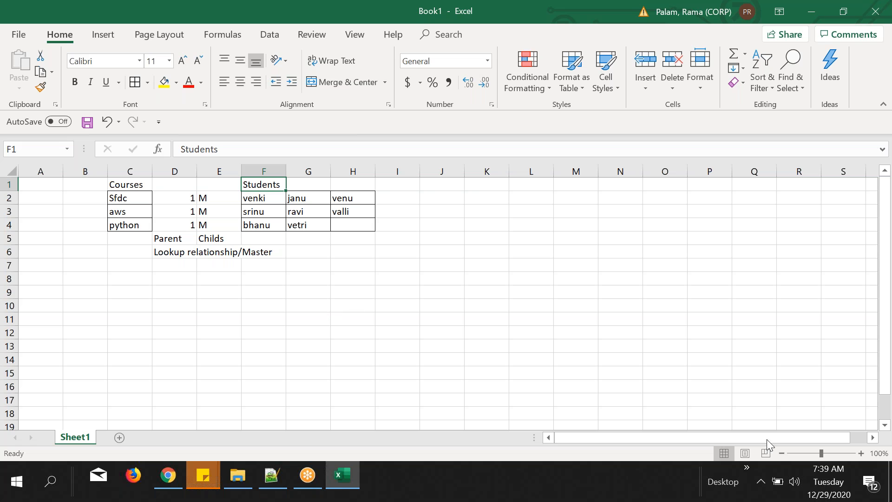
left_click_drag(122, 186, 124, 225)
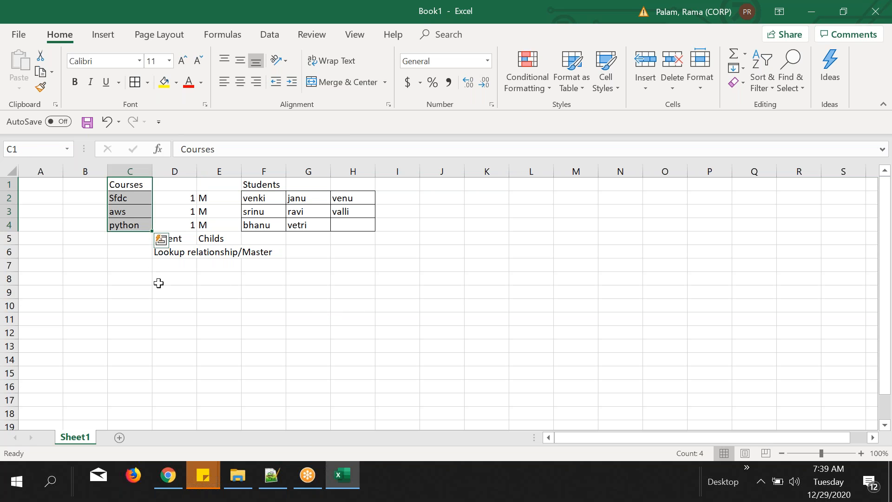
left_click(135, 184)
left_click(136, 278)
left_click_drag(152, 237, 275, 254)
left_click(397, 306)
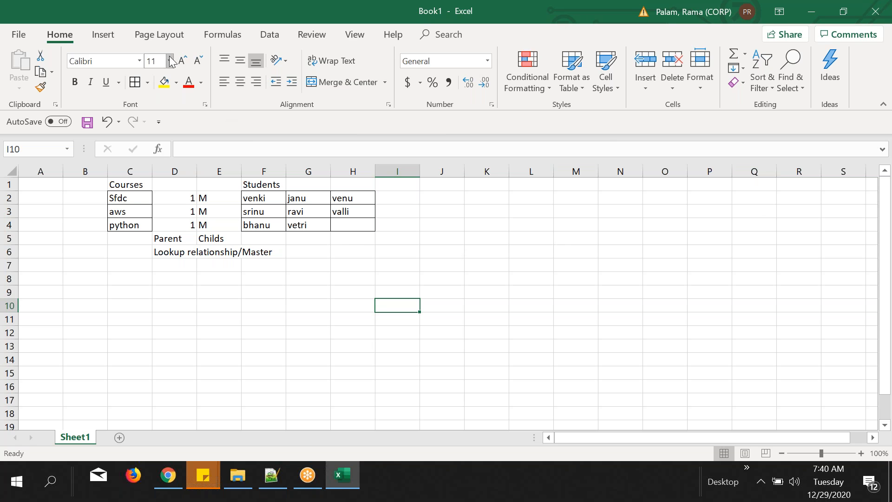
left_click_drag(129, 188, 142, 224)
left_click_drag(266, 183, 357, 224)
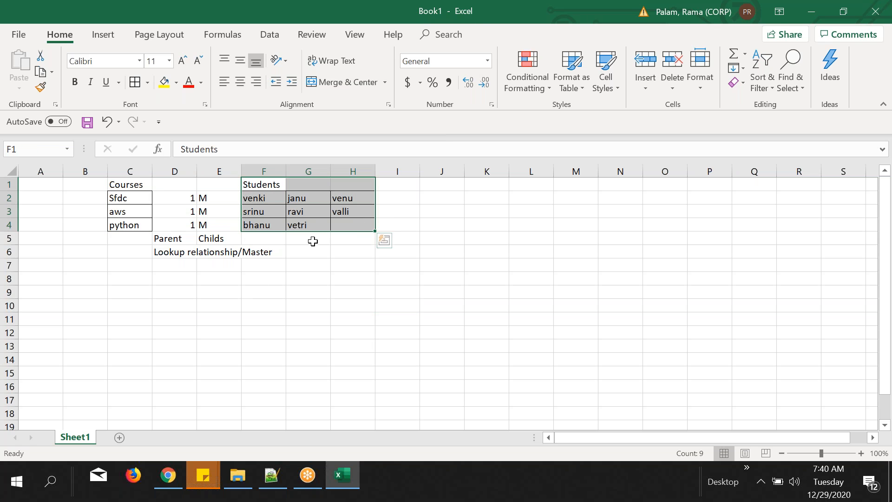
Review the Students table in F2:H4 against the Courses list in C2:C4 and its heading.
left_click(320, 269)
left_click_drag(251, 196, 358, 238)
left_click(283, 316)
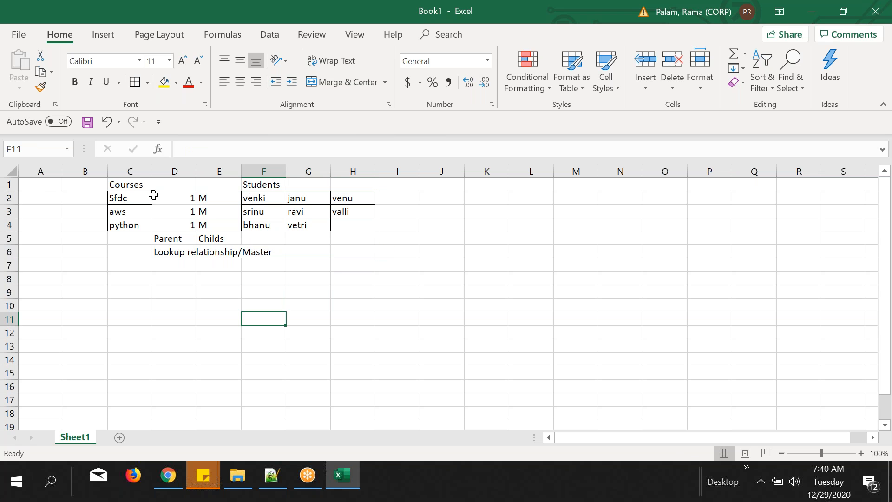
left_click_drag(136, 197, 144, 226)
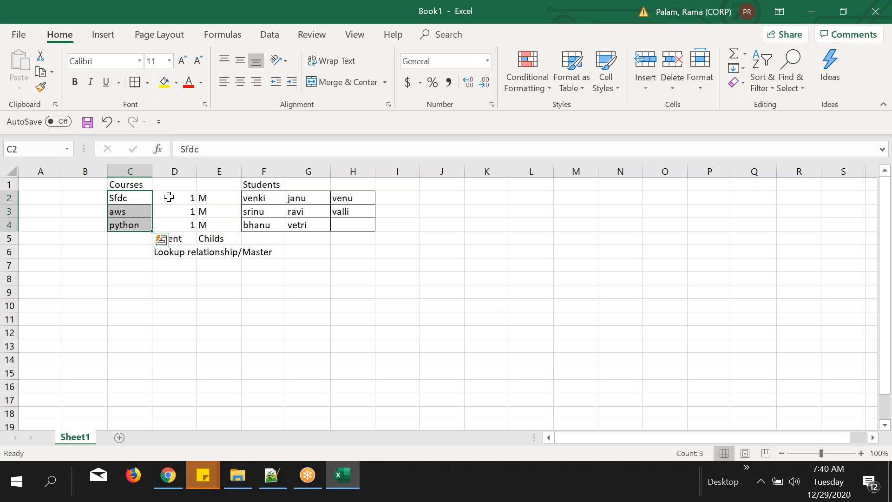
left_click(122, 183)
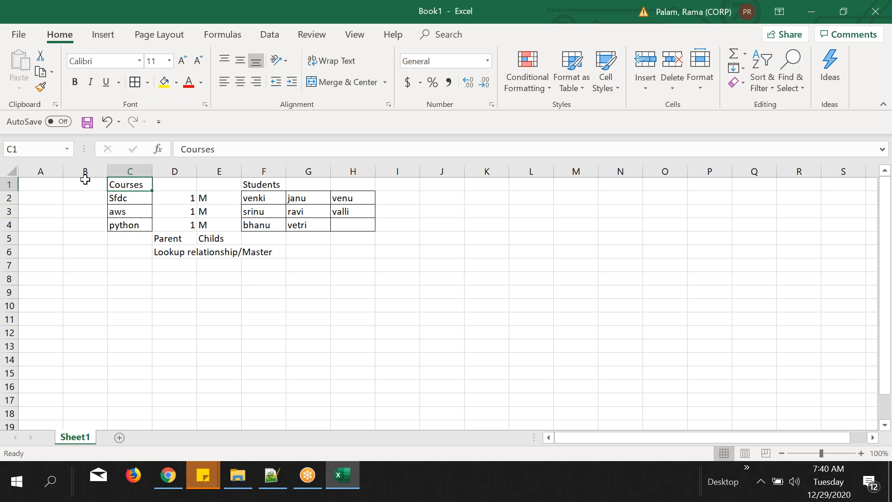
left_click(116, 266)
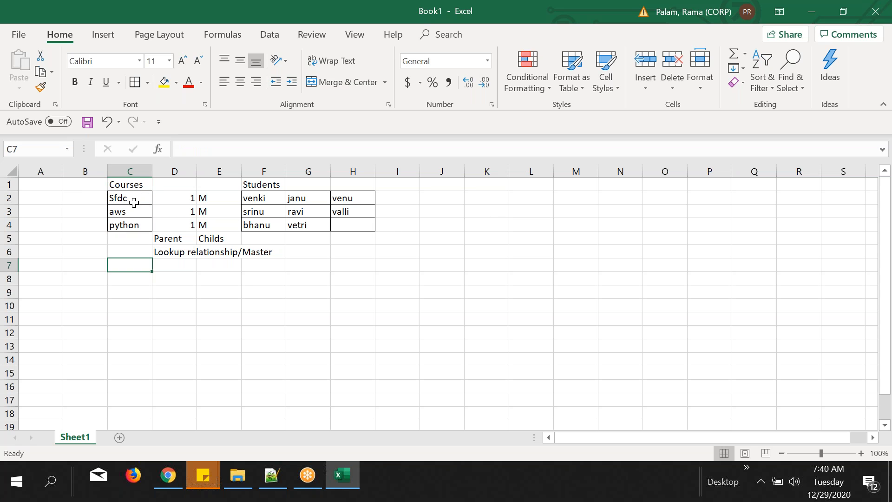
left_click_drag(136, 196, 137, 225)
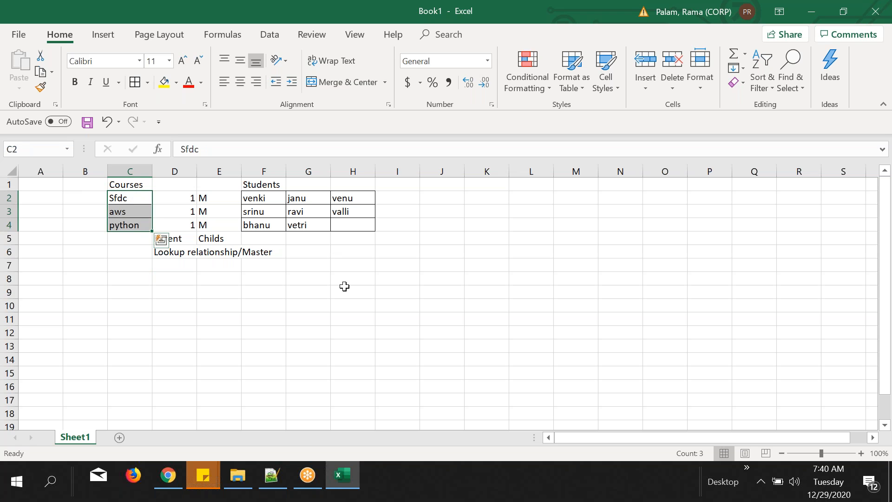
Switch to Chrome, find "object" in Salesforce Setup, and open the custom Objects page in a new tab.
left_click(158, 483)
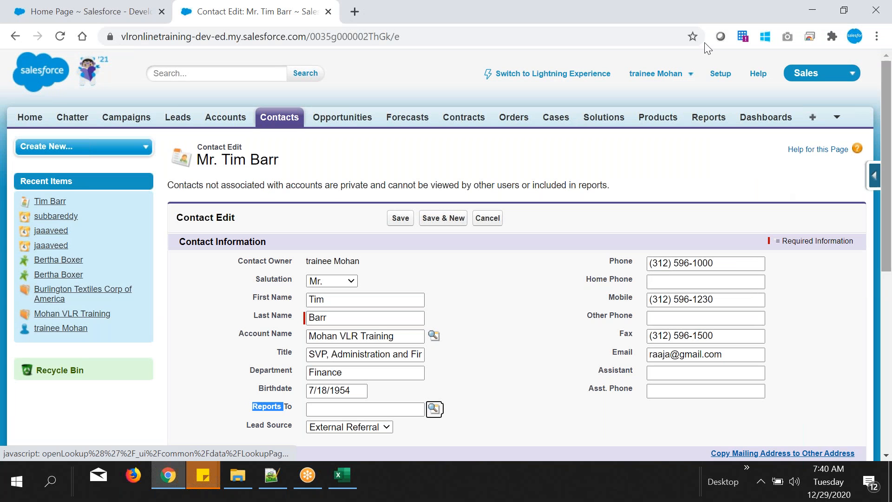
left_click(720, 74)
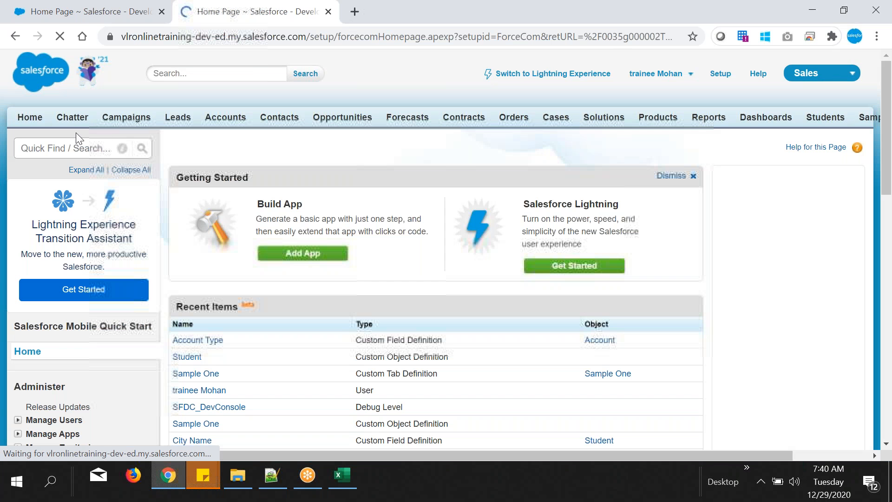
left_click(73, 146)
type("o")
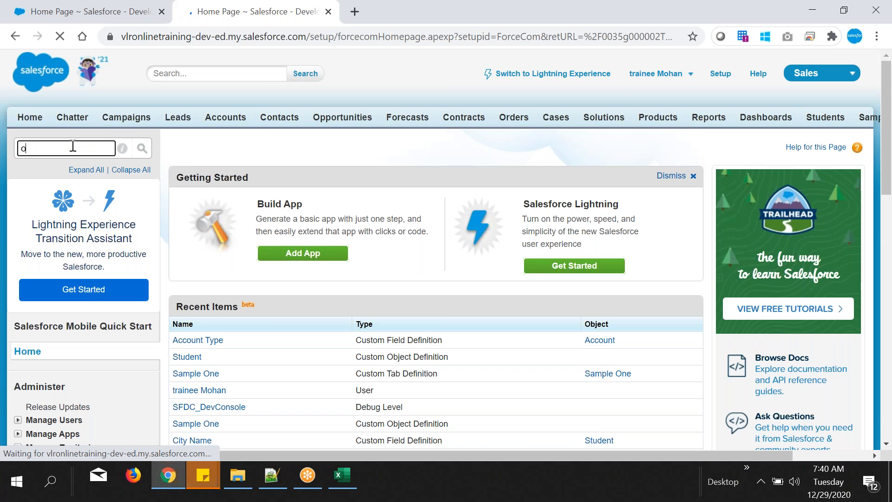
type("bject")
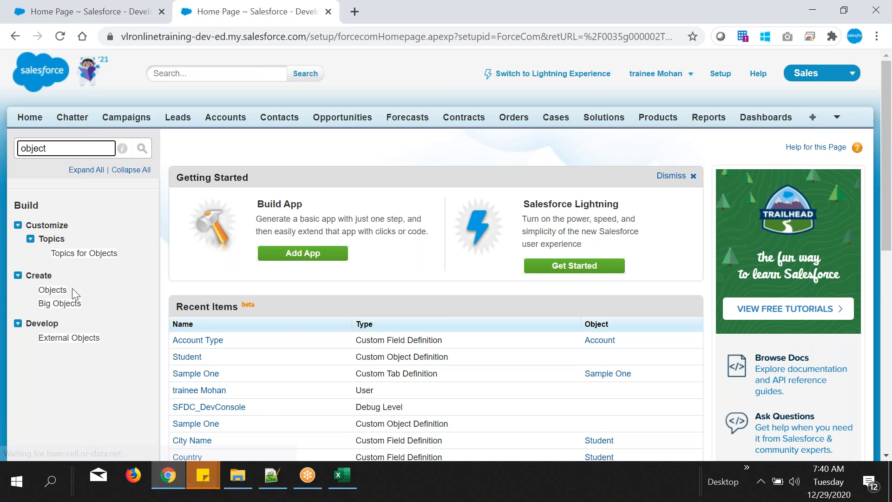
middle_click(54, 290)
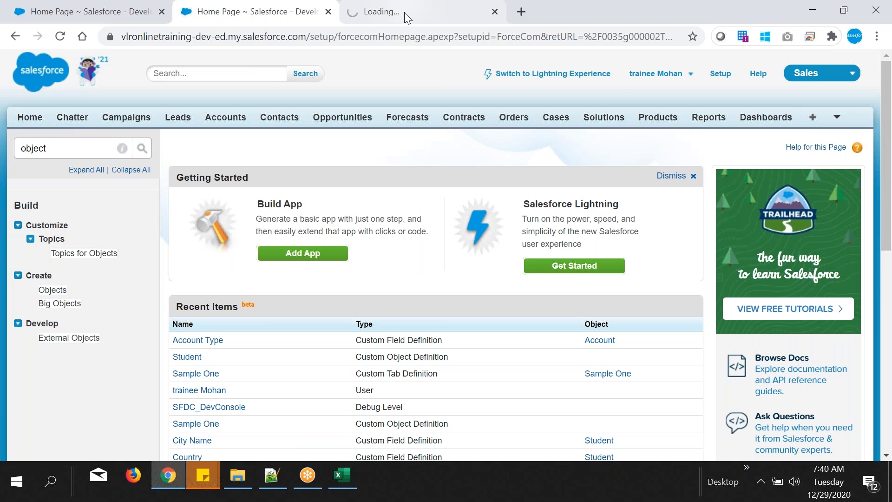
left_click(404, 12)
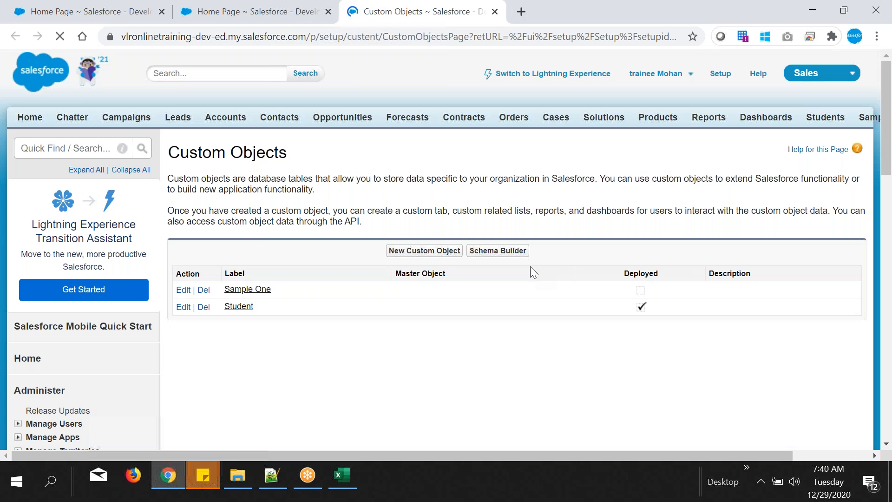
Start a new custom object definition and check the Courses heading in the Excel sheet for its name.
left_click(435, 251)
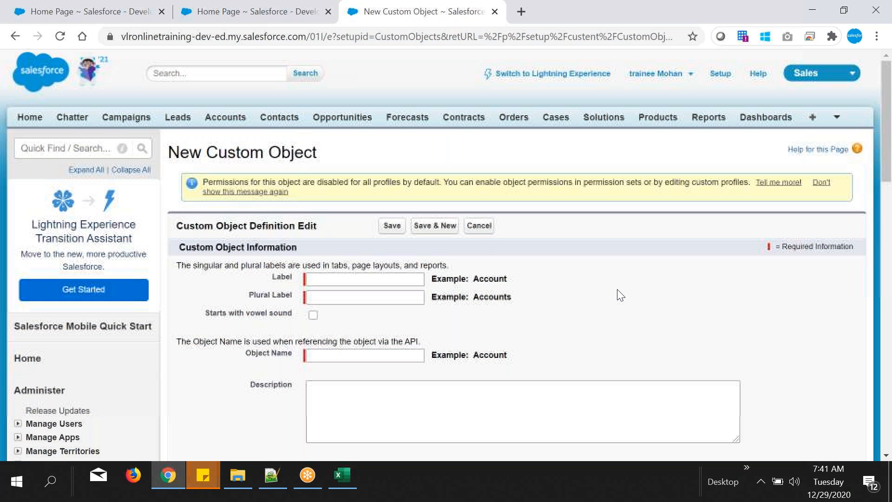
scroll(638, 172, "down", 3)
left_click(342, 475)
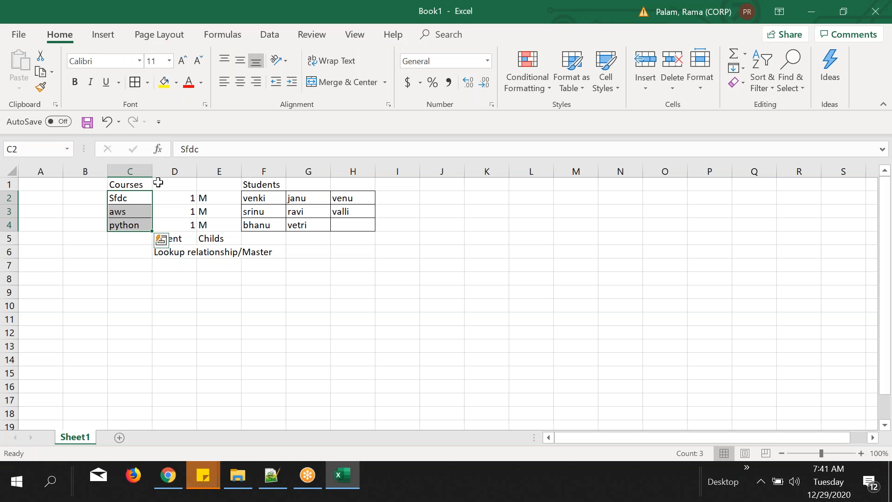
left_click(134, 184)
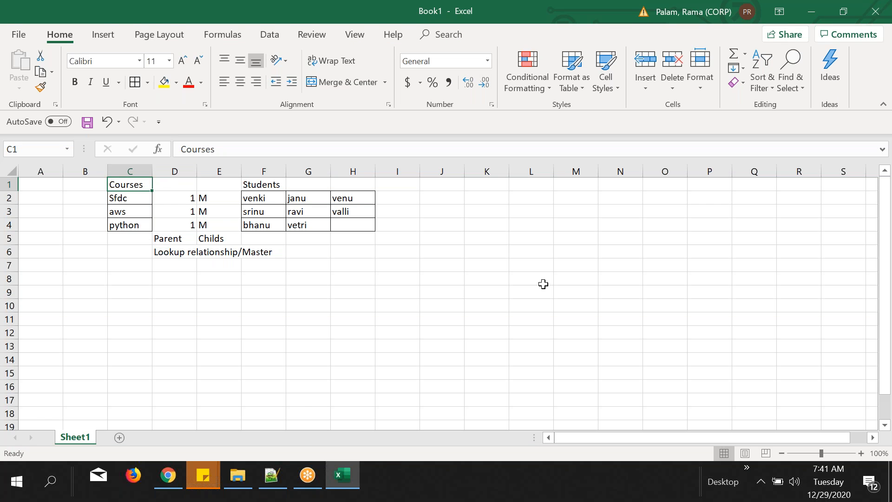
key("alt+Tab")
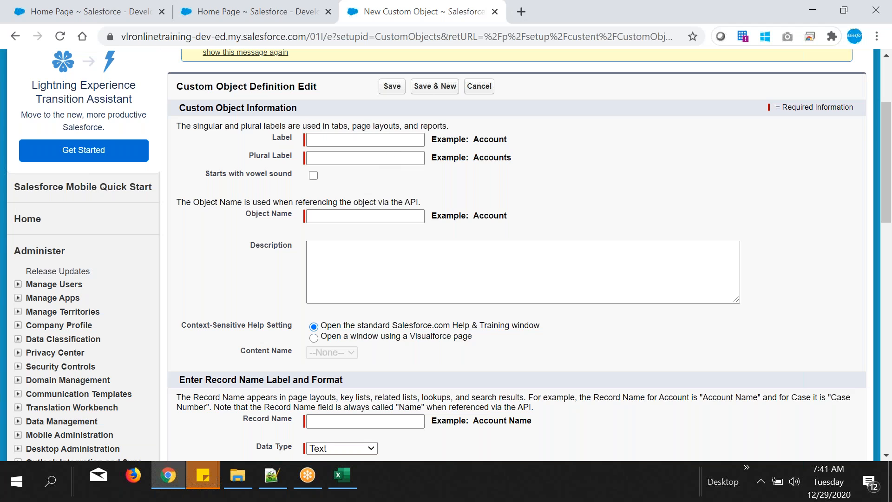
Set the new object's label to "Course" and its plural label to "Courses".
left_click(399, 140)
type("Course")
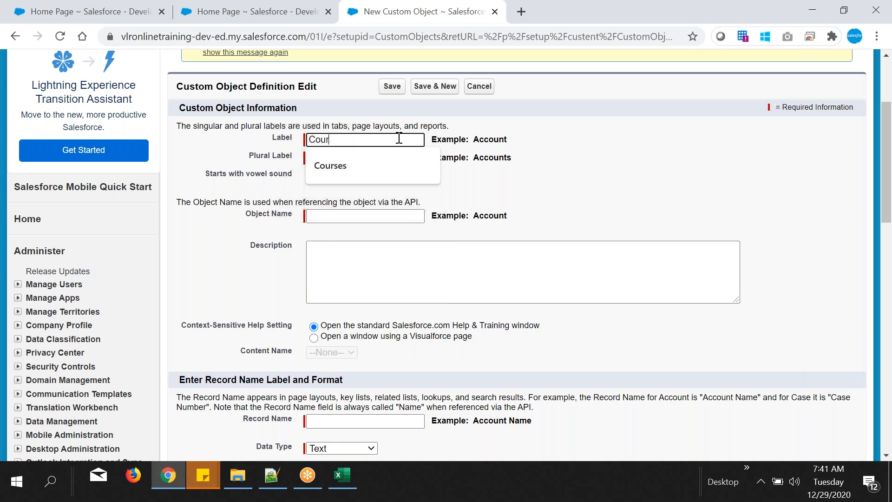
left_click(506, 153)
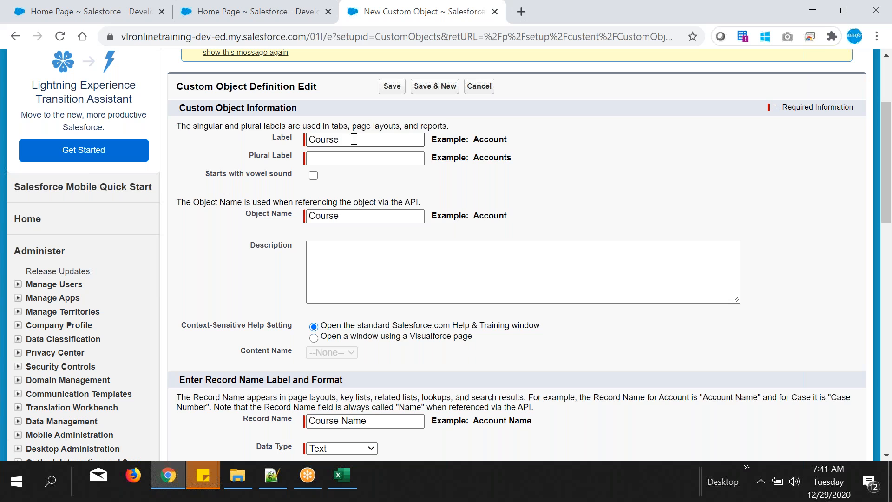
double_click(310, 139)
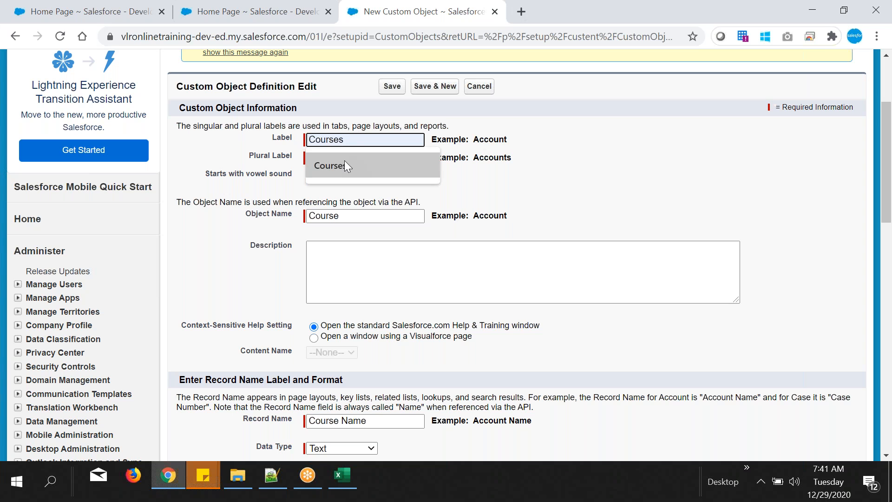
left_click(362, 157)
type("Courses")
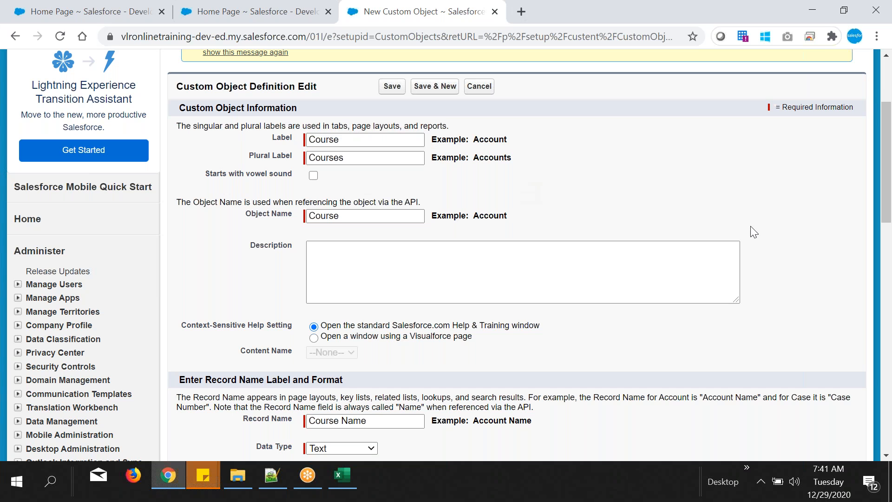
left_click(492, 261)
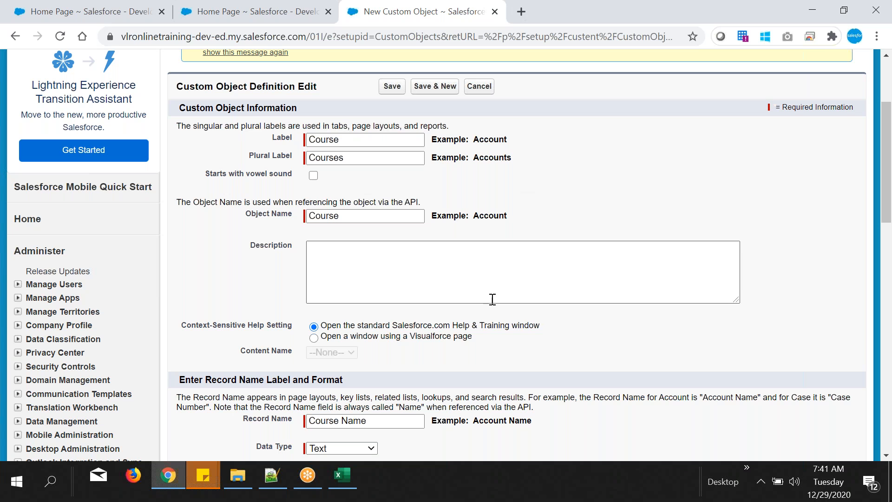
Examine the record name settings and shorten the record name to "Name".
scroll(601, 263, "down", 5)
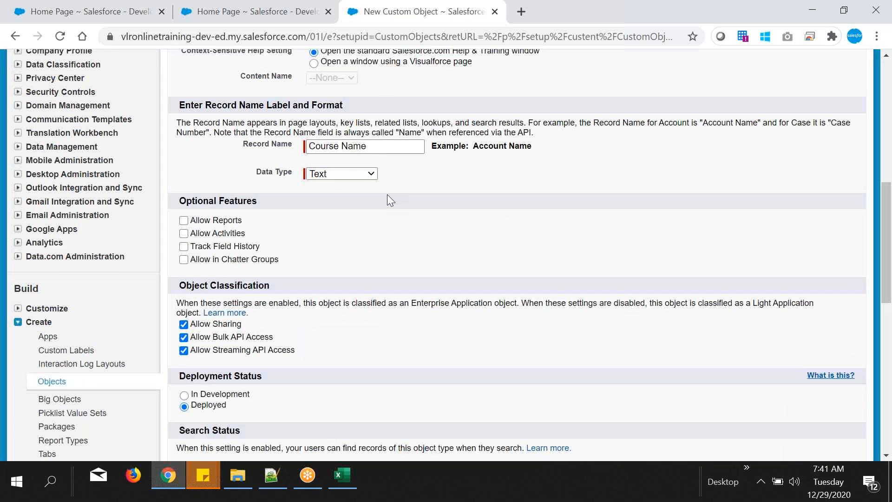
scroll(387, 194, "up", 2)
scroll(386, 195, "down", 2)
double_click(760, 134)
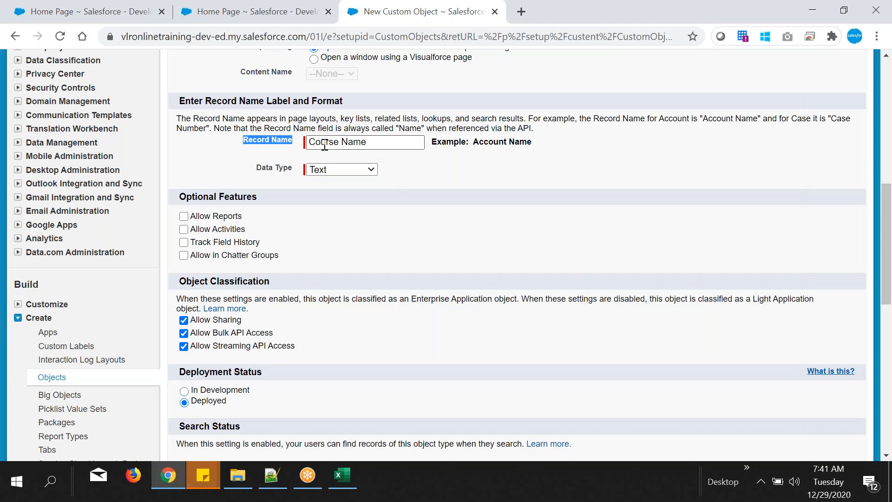
left_click_drag(313, 141, 382, 142)
left_click(428, 185)
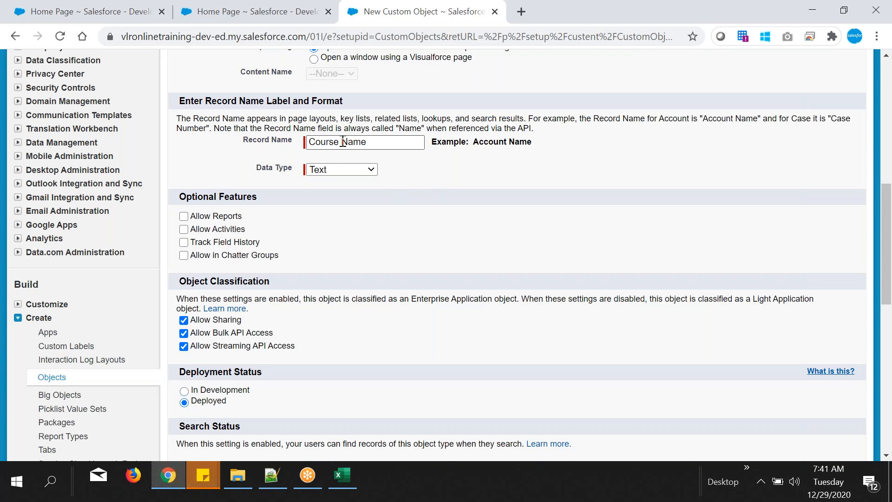
left_click_drag(343, 142, 258, 149)
key("BackSpace")
type("Name")
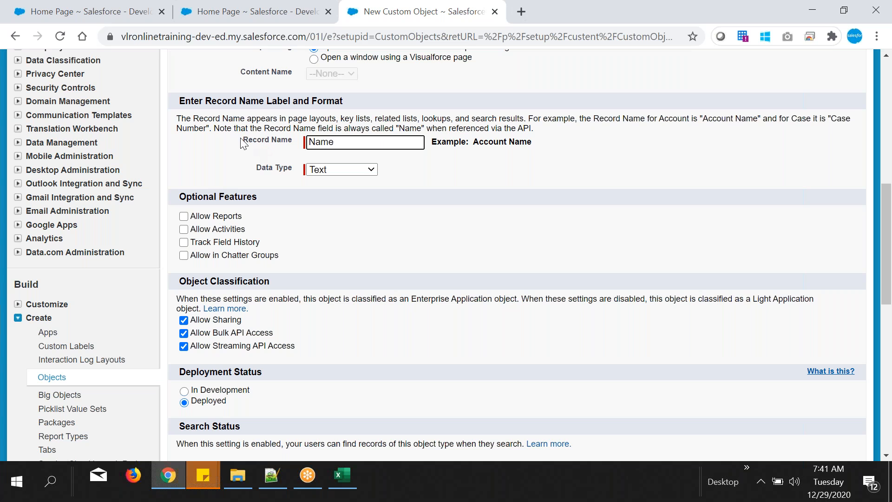
Restore the record name to "Course Name".
triple_click(246, 141)
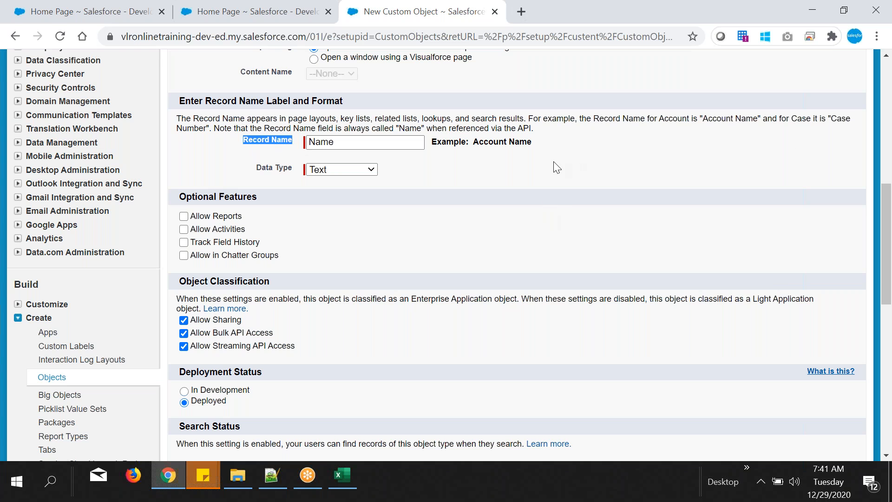
scroll(452, 227, "up", 2)
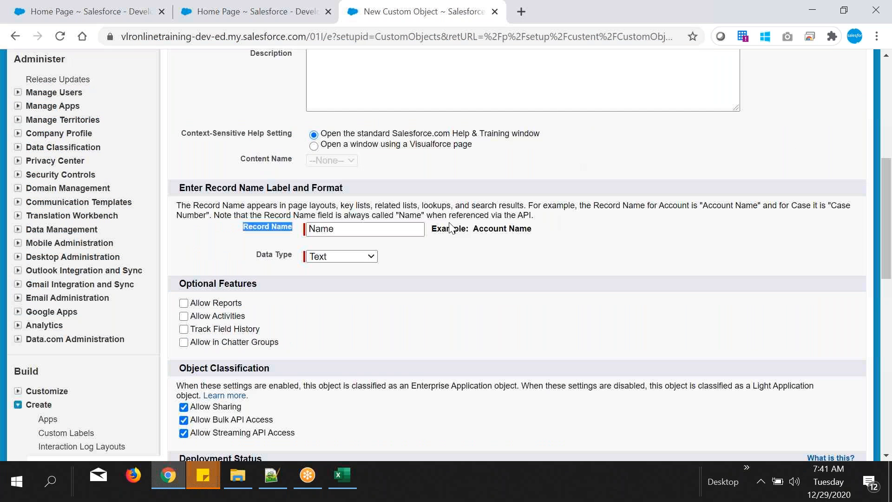
scroll(450, 228, "up", 1)
left_click_drag(341, 282, 463, 279)
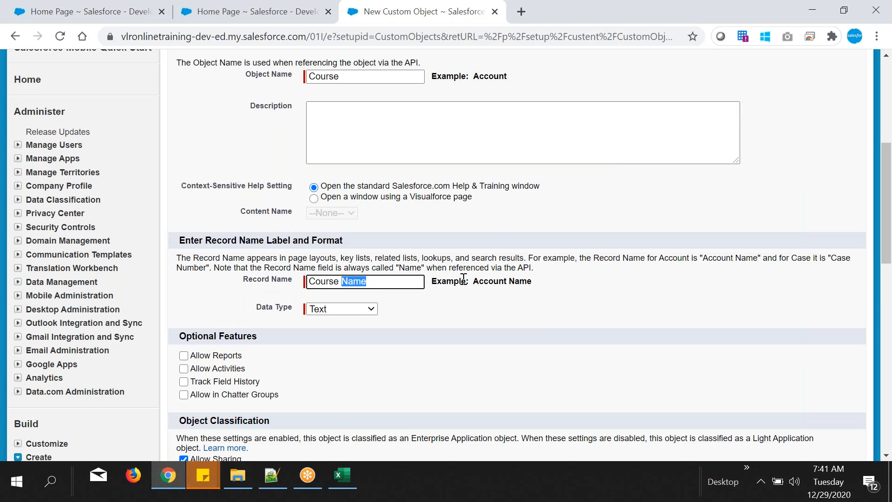
left_click(464, 279)
Switch the record name's data type to Auto Number and back to Text.
scroll(464, 279, "down", 1)
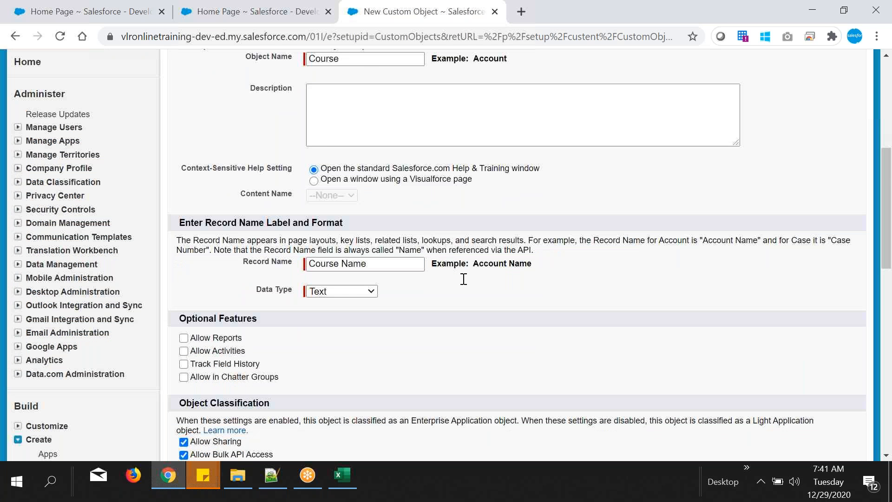
scroll(464, 279, "down", 2)
left_click(342, 169)
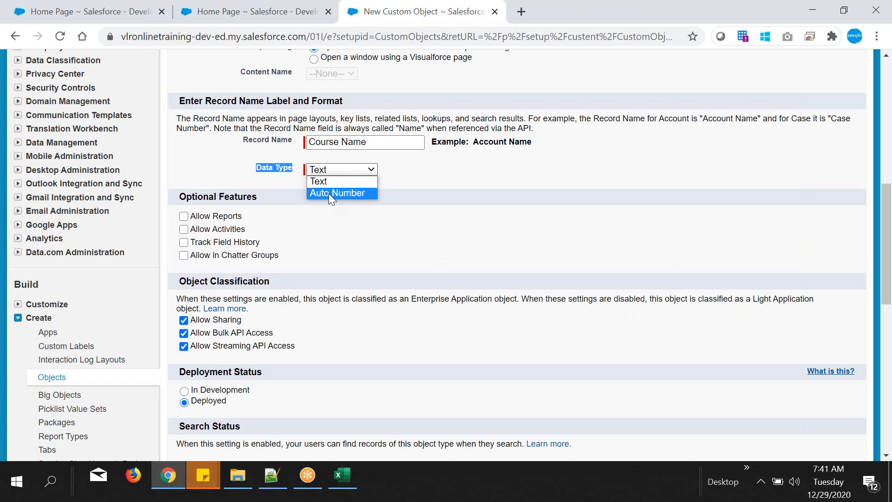
left_click(328, 194)
left_click(348, 169)
left_click(344, 181)
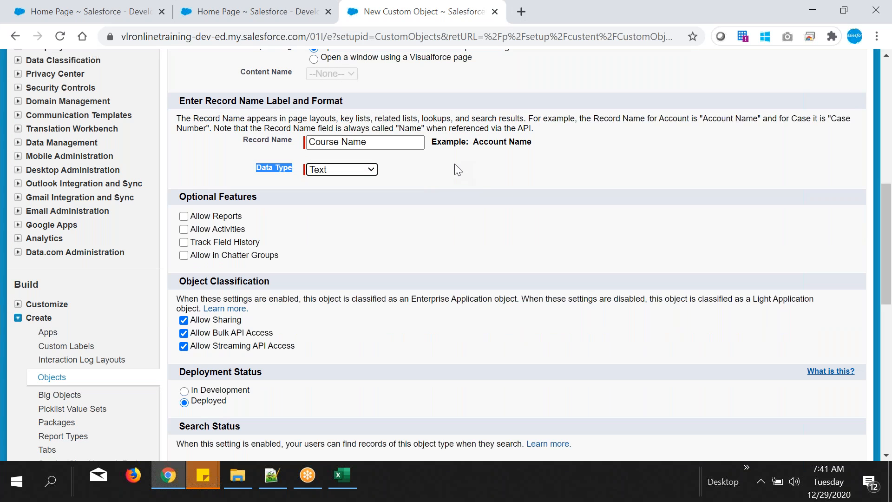
Save the Course custom object definition, leaving the optional features and creation options unselected.
scroll(481, 190, "down", 2)
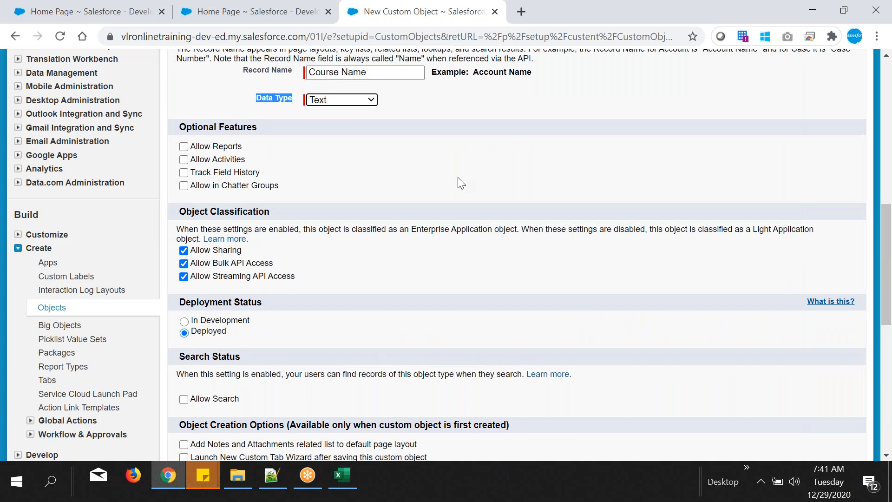
scroll(459, 271, "down", 4)
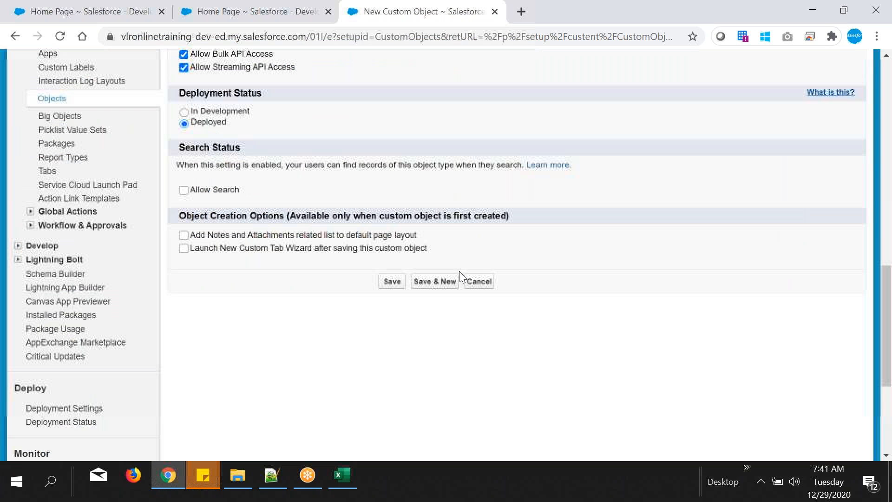
left_click(390, 282)
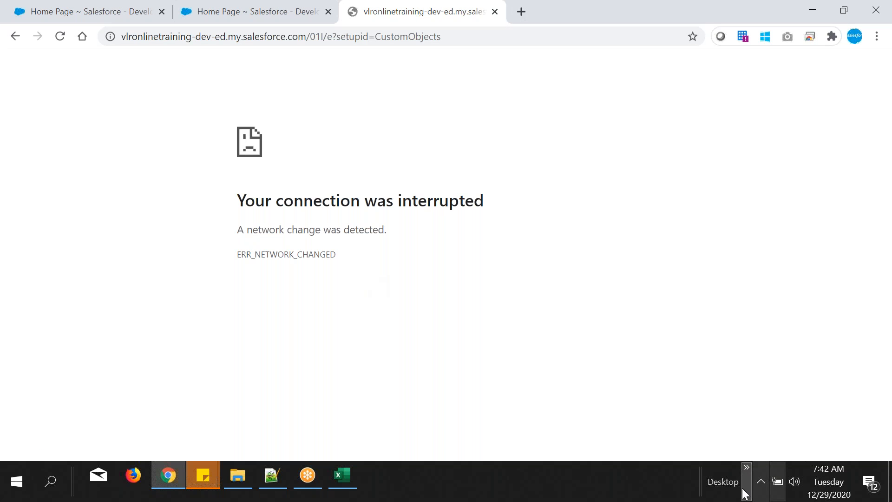
Reload the interrupted page and confirm resubmitting the Course custom object form.
left_click(762, 479)
left_click(621, 250)
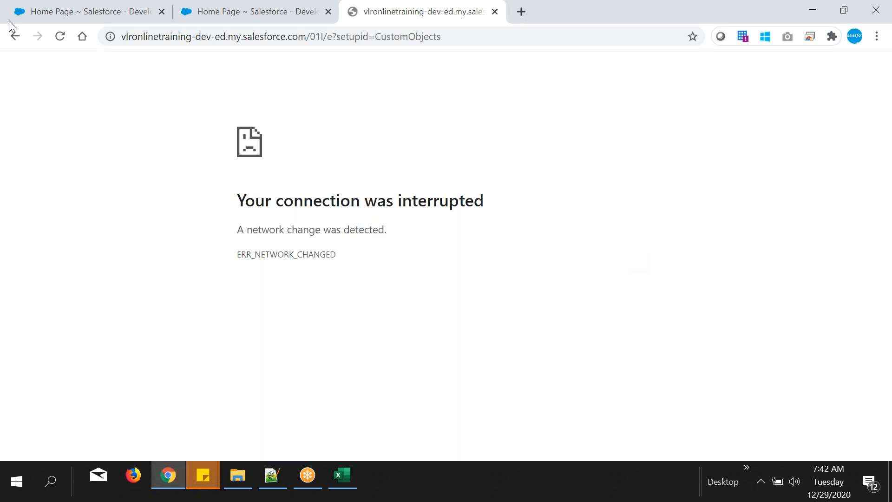
left_click(64, 33)
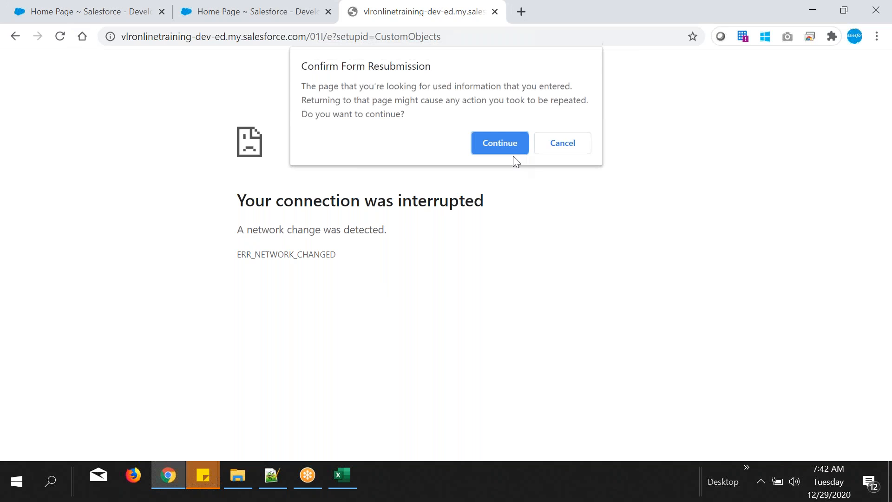
left_click(511, 142)
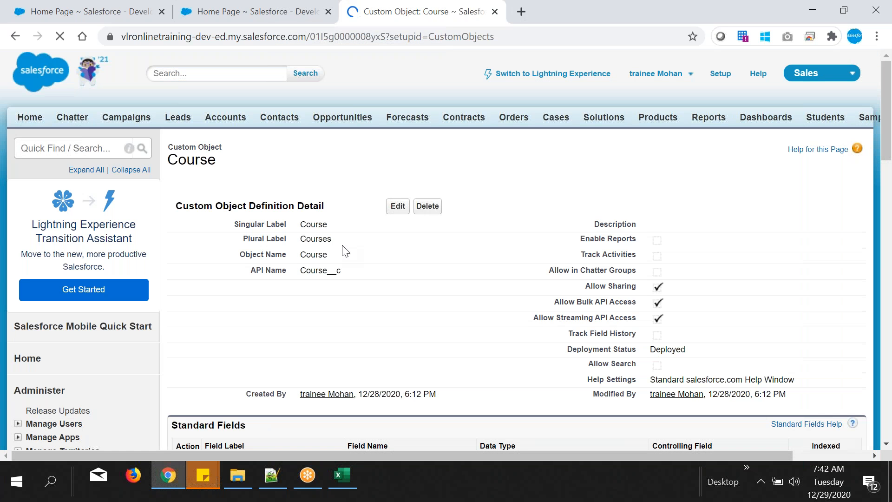
Examine the Course object's labels, API name, standard fields, and custom fields and relationships sections.
double_click(323, 285)
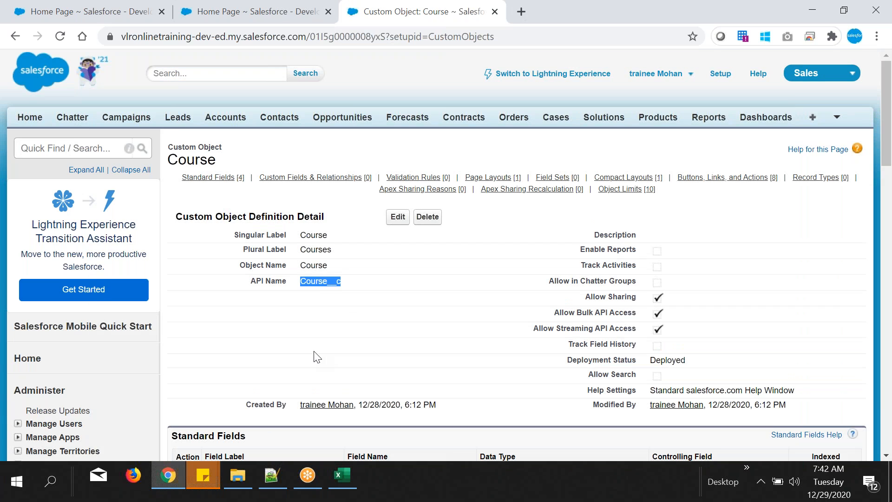
scroll(314, 358, "down", 4)
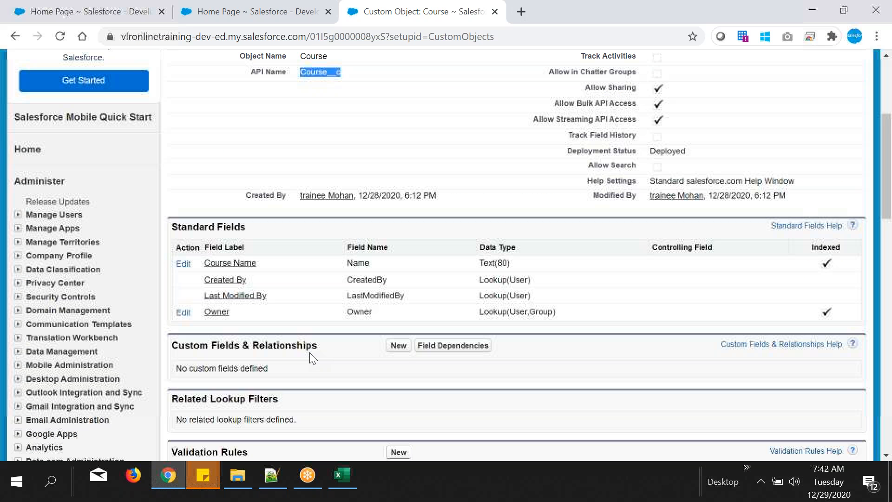
scroll(336, 193, "up", 3)
left_click_drag(229, 147, 267, 180)
left_click(365, 209)
scroll(366, 212, "down", 6)
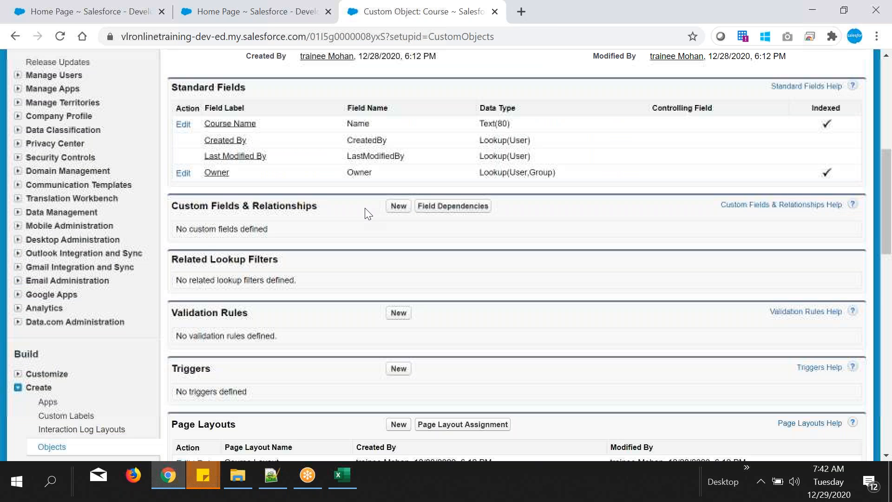
scroll(365, 212, "up", 4)
double_click(347, 113)
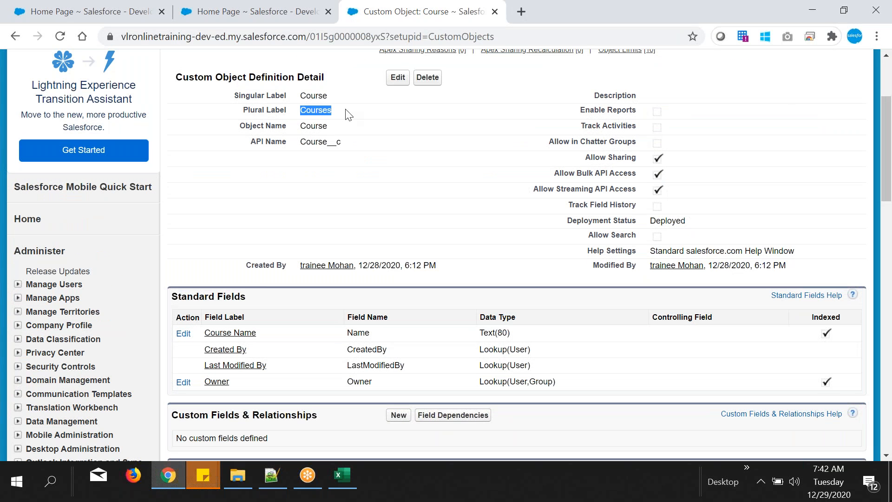
left_click_drag(300, 141, 362, 146)
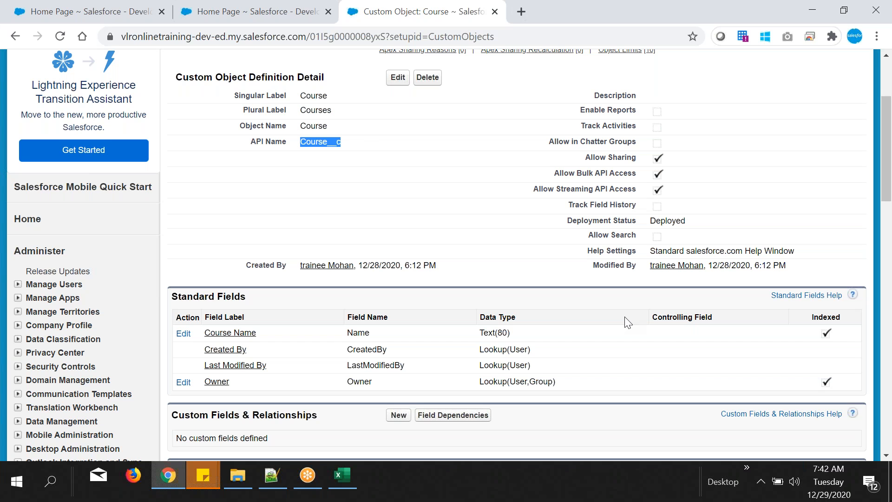
scroll(625, 320, "down", 5)
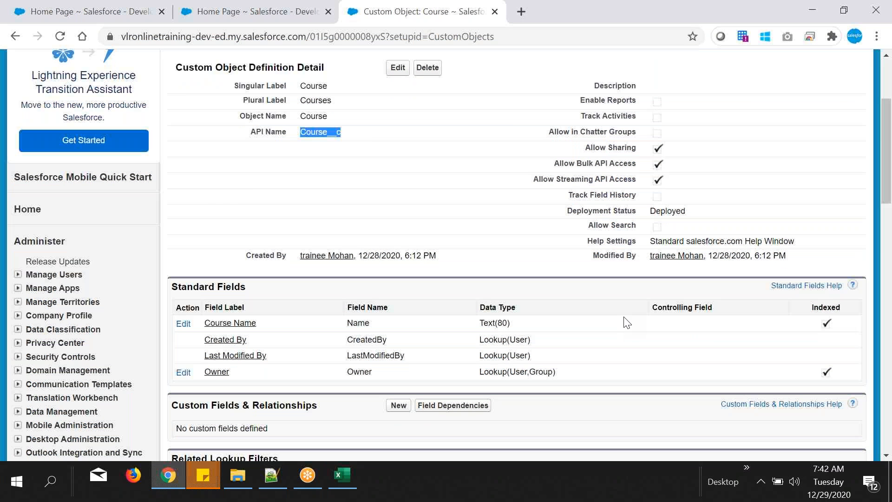
Switch to Excel to review the courses-to-students example, and return to the Course object definition in Chrome.
left_click(350, 474)
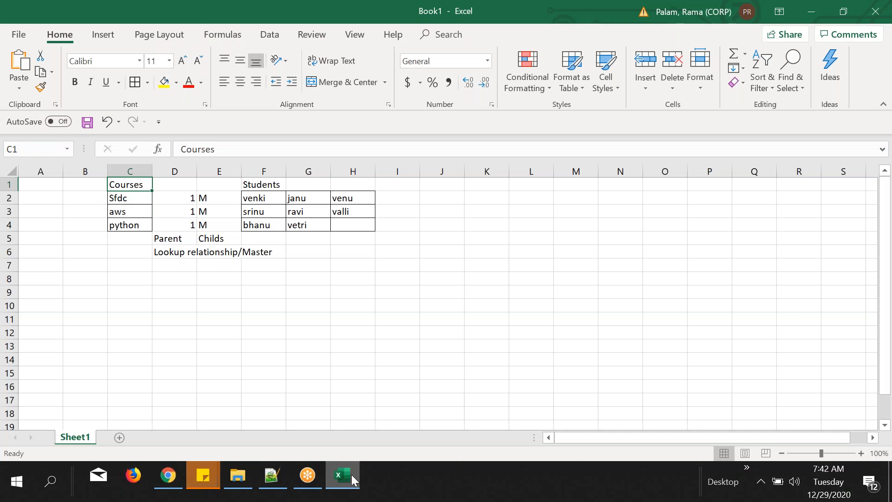
left_click(348, 471)
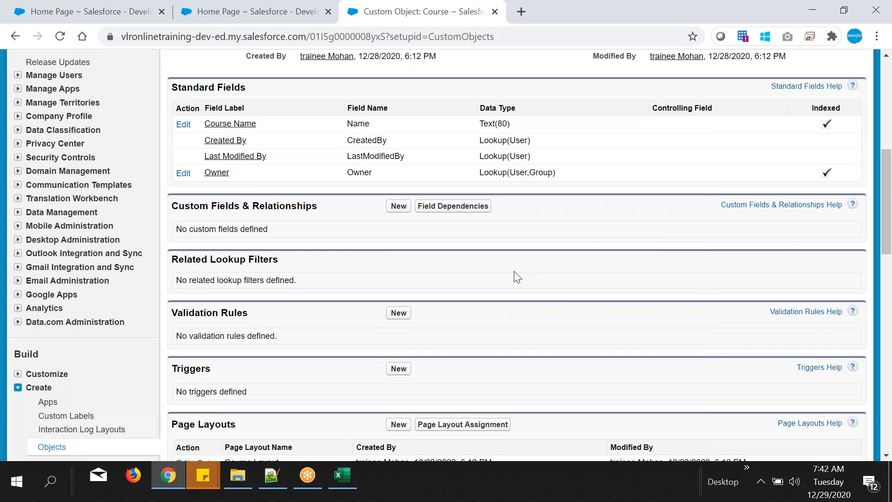
scroll(514, 272, "up", 8)
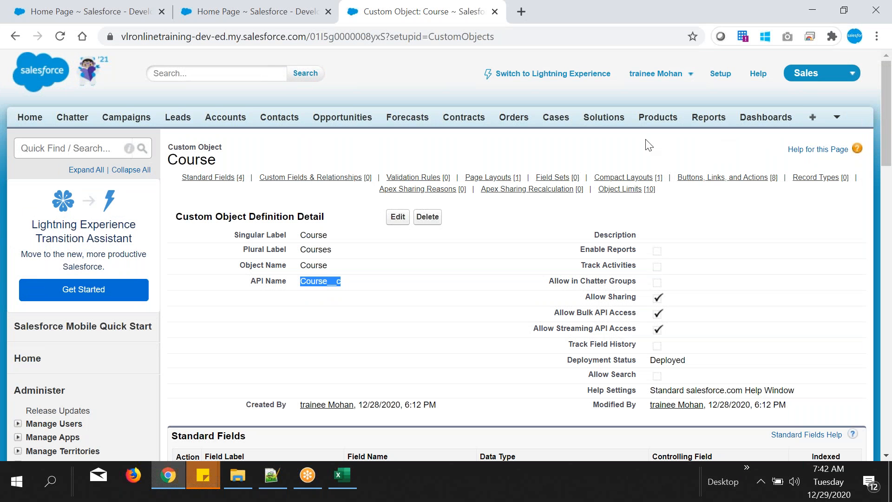
Check the list of additional tabs, and open the Tabs setup page in a new browser tab by searching for "tab".
left_click(836, 118)
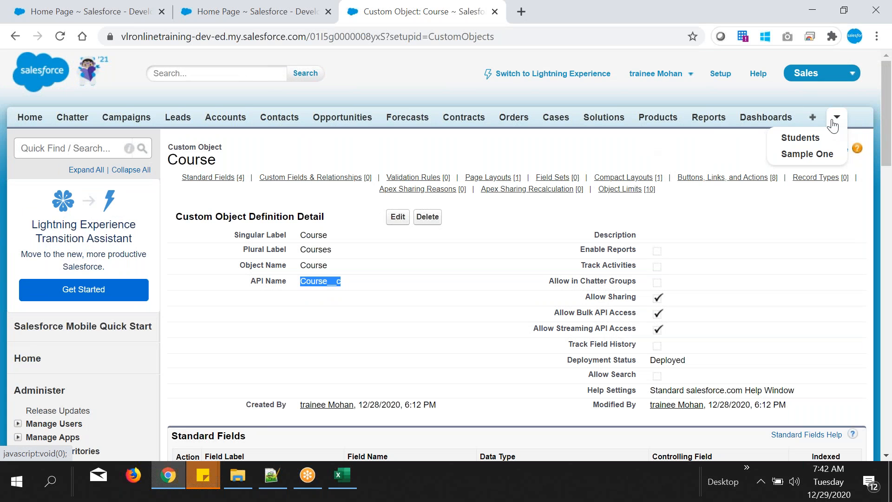
left_click(800, 138)
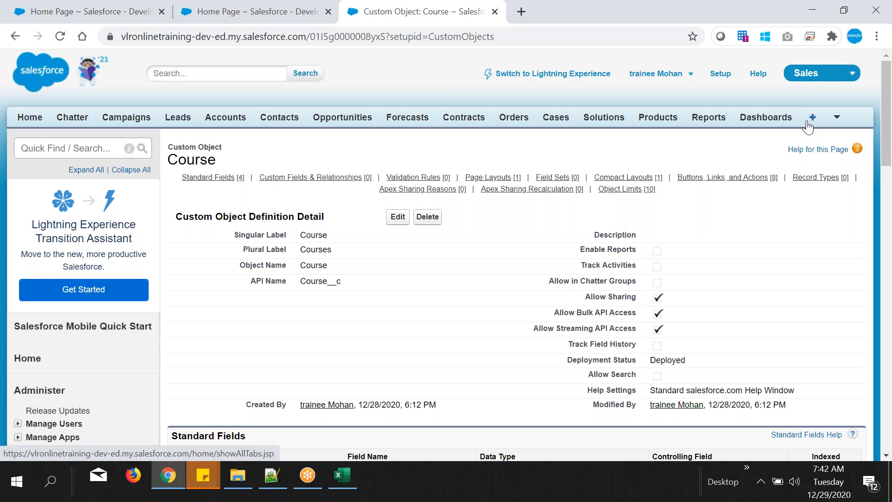
left_click(81, 153)
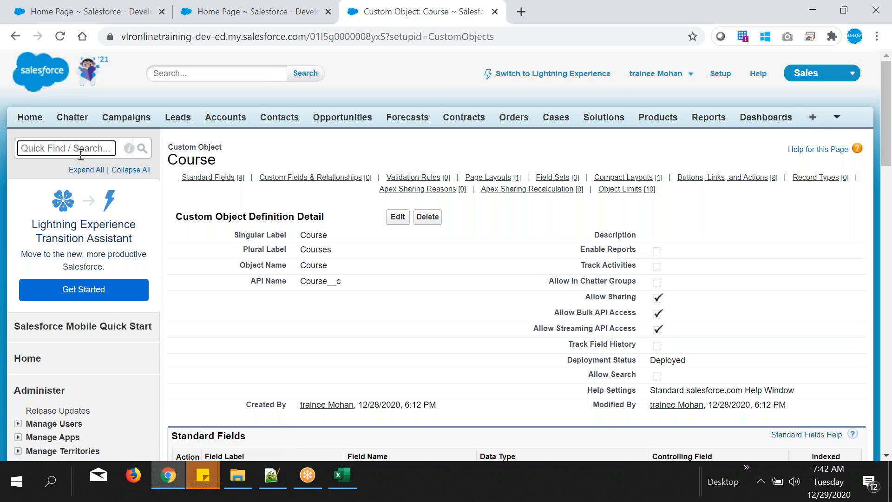
type("tab")
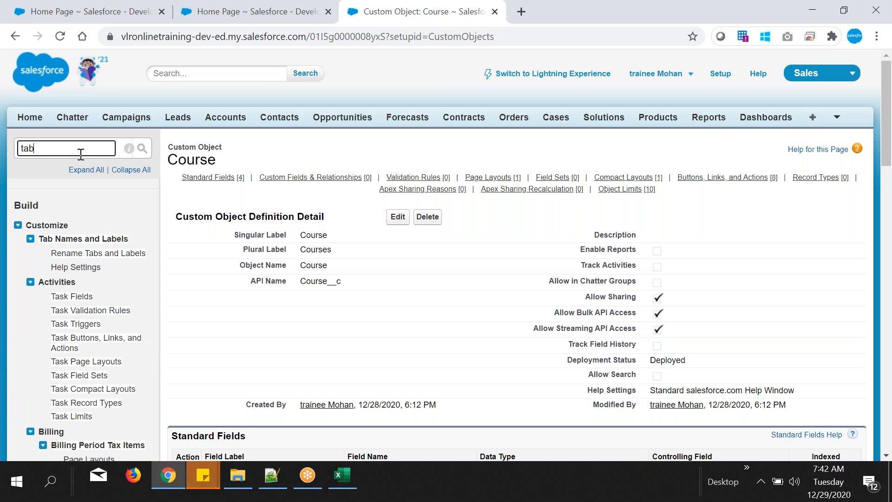
middle_click(49, 302)
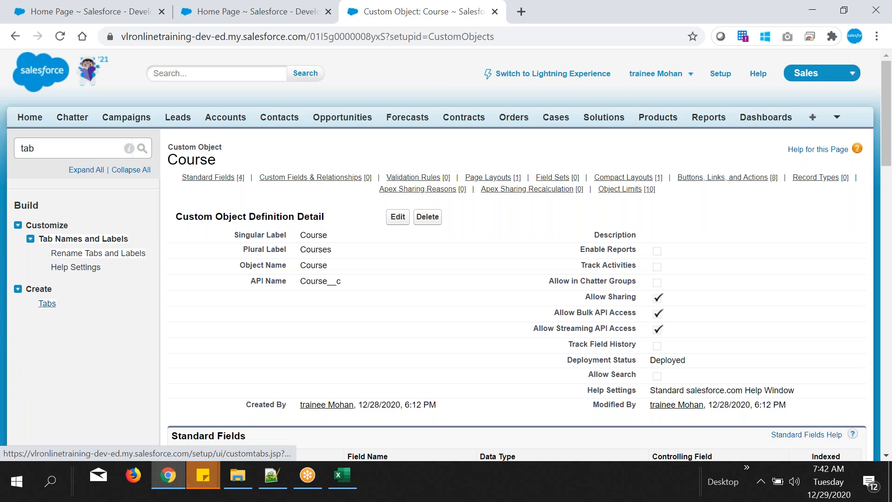
left_click(534, 13)
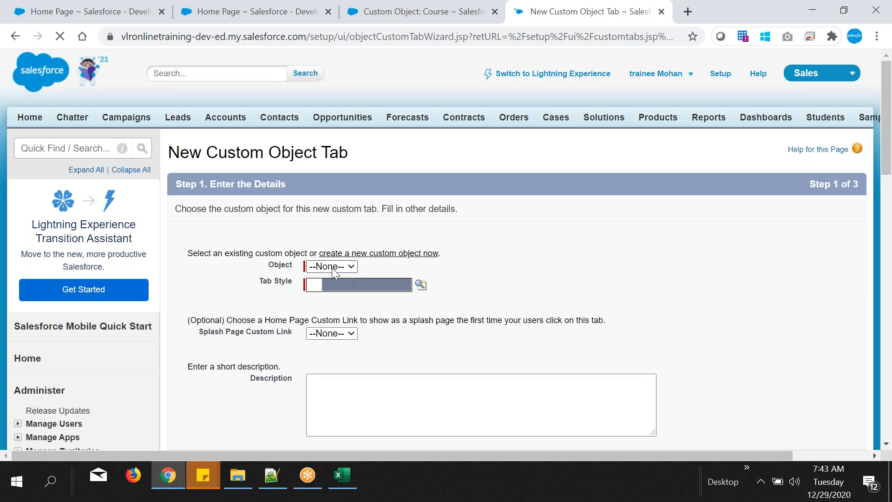
Define a new custom object tab for the Course object with the Big top tab style.
left_click(332, 266)
left_click(333, 287)
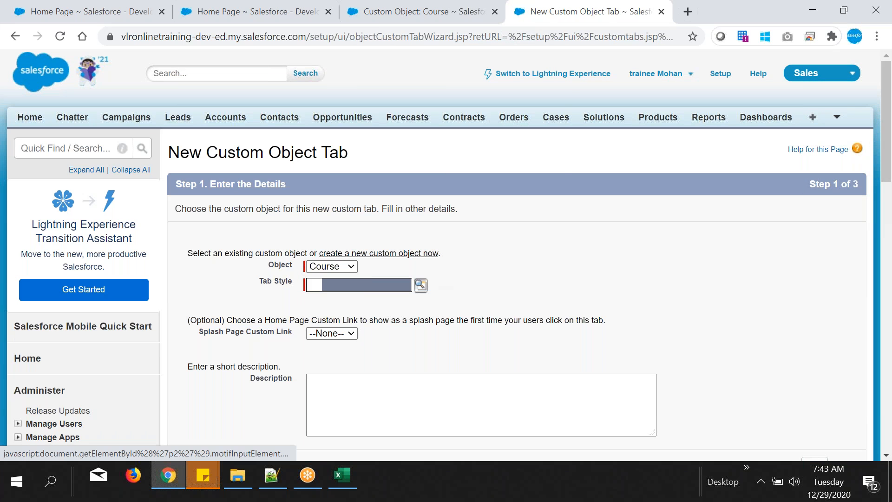
left_click(420, 285)
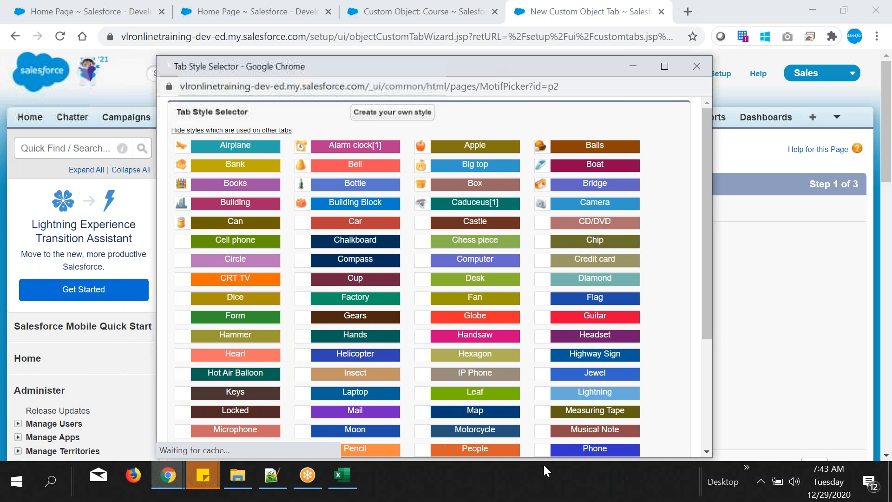
left_click(474, 164)
scroll(824, 342, "down", 3)
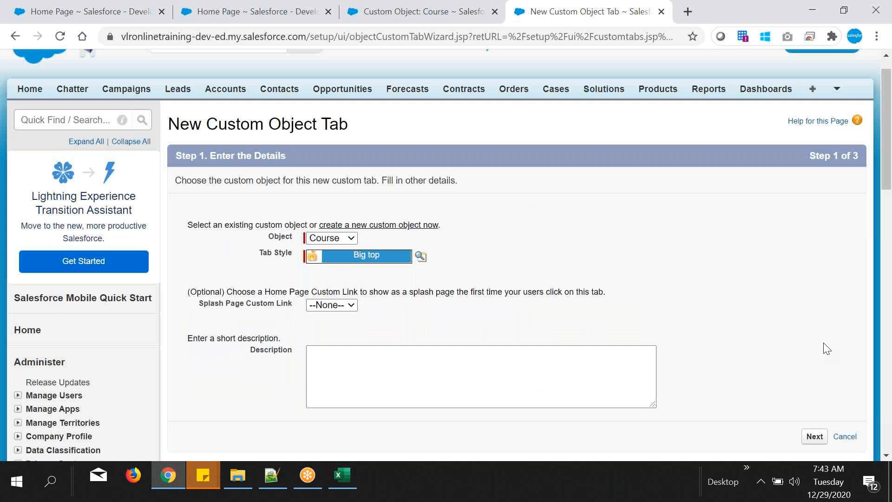
left_click(814, 325)
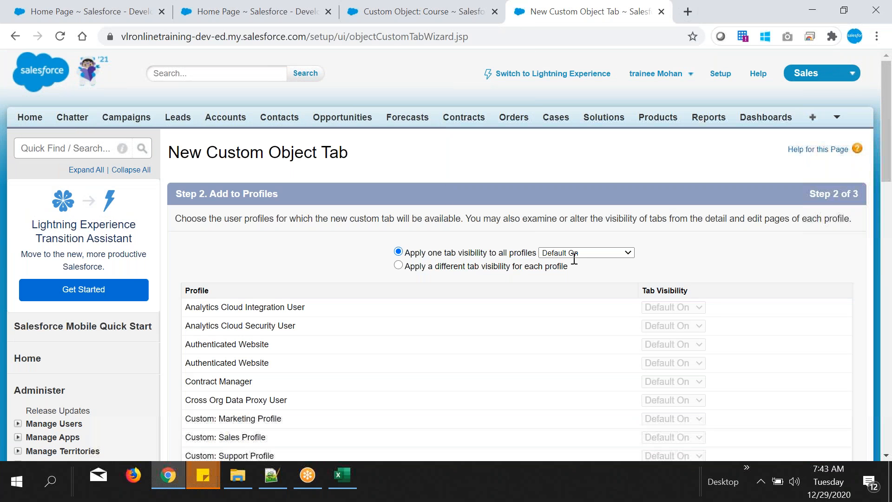
Save the Course tab with Default On visibility for all profiles and inclusion in all custom apps.
scroll(574, 259, "down", 10)
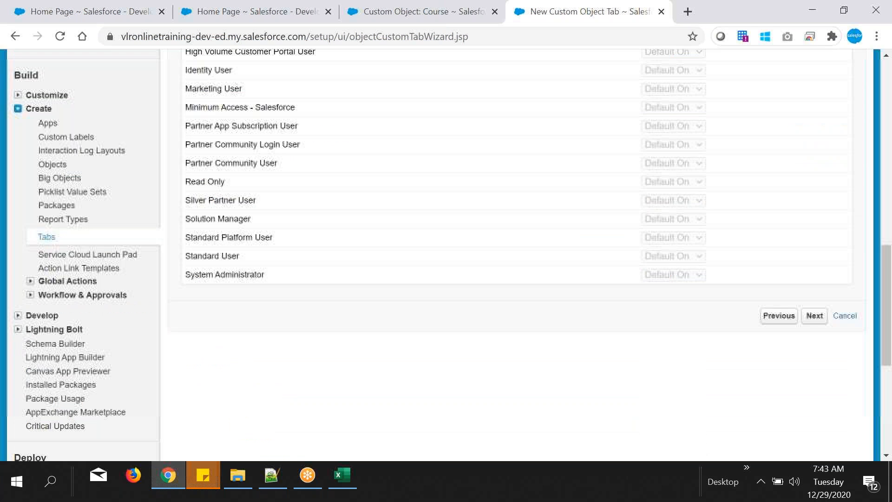
left_click(814, 315)
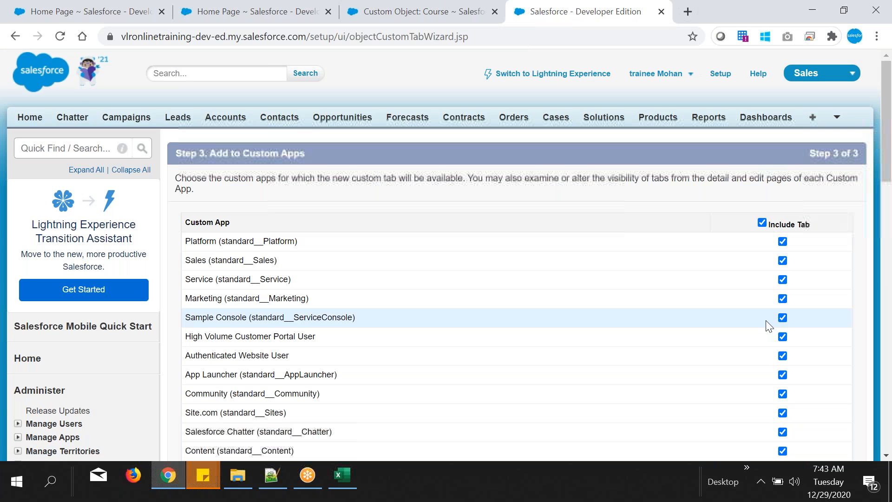
scroll(766, 321, "down", 1)
scroll(769, 326, "down", 8)
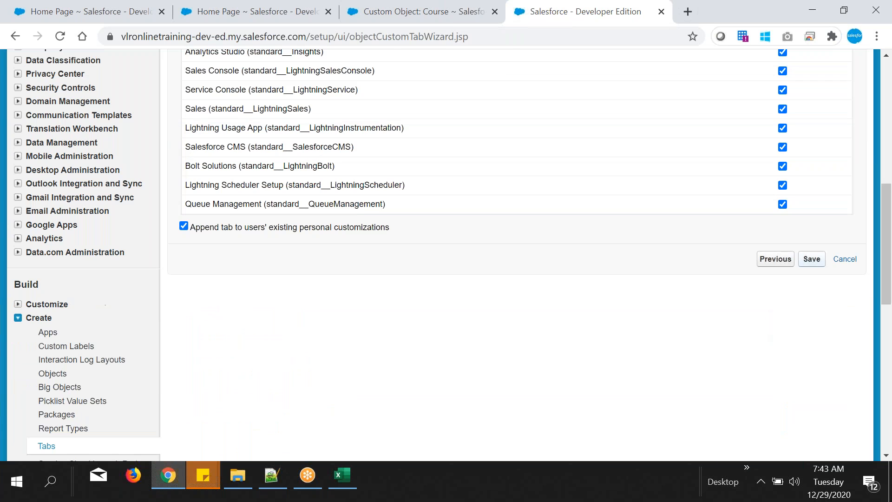
left_click(811, 259)
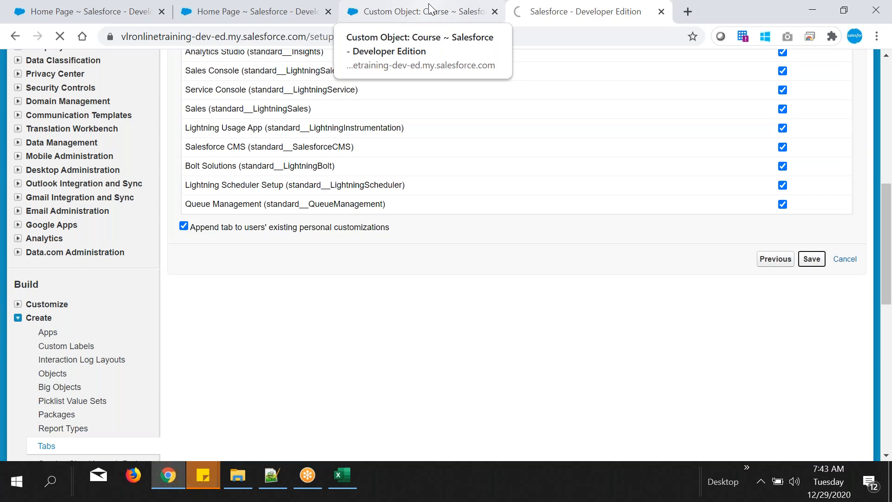
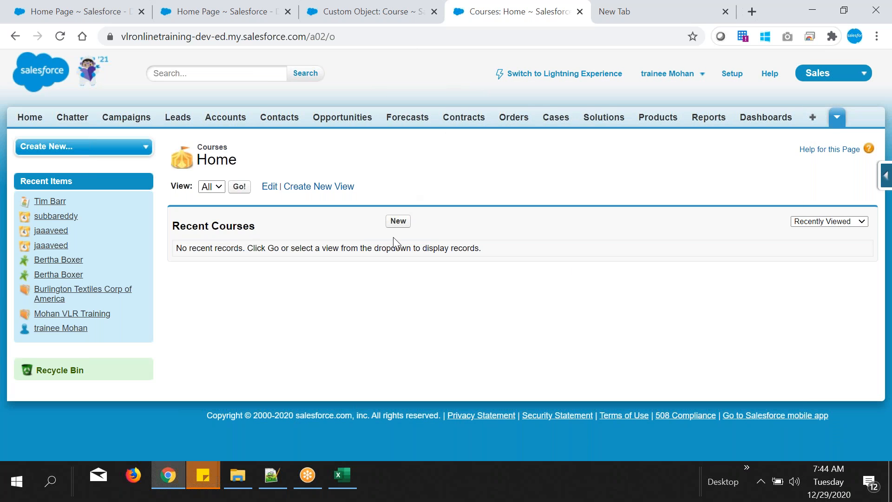
Open a new Course record form and examine its Course Name and Owner fields.
left_click(398, 222)
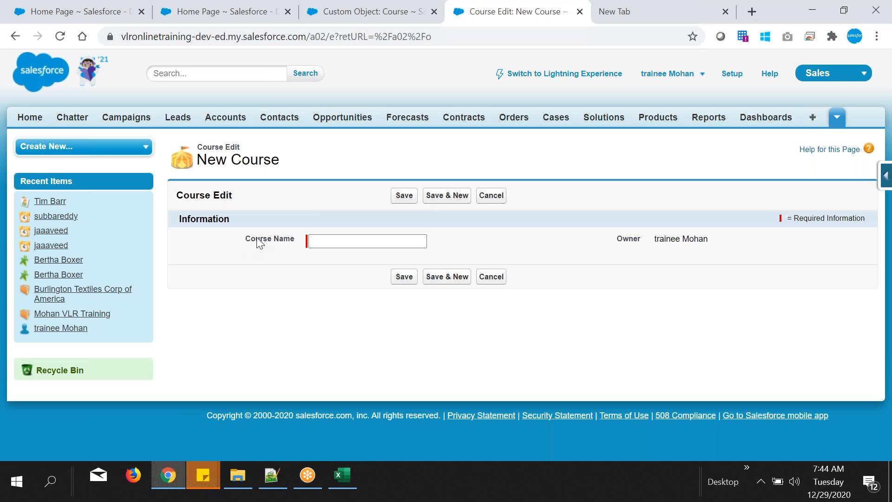
left_click_drag(244, 239, 284, 239)
left_click_drag(650, 238, 689, 238)
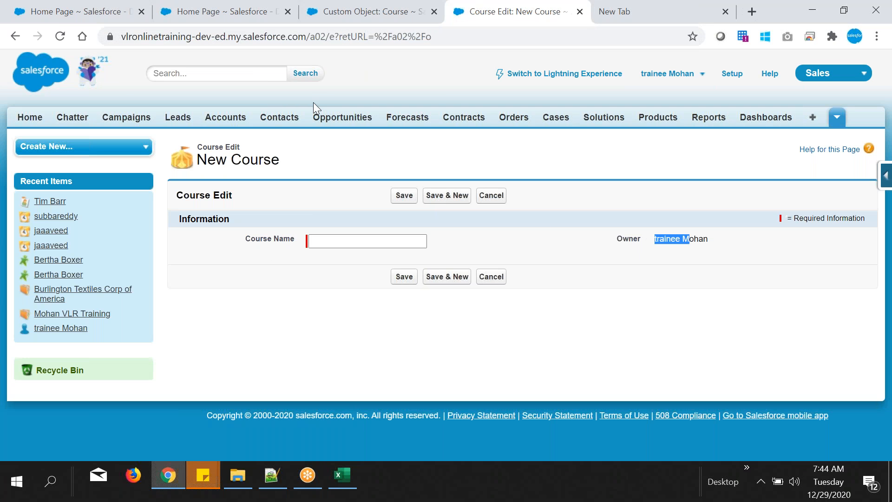
Return to the Course custom object definition page and review its heading and definition details.
left_click(371, 13)
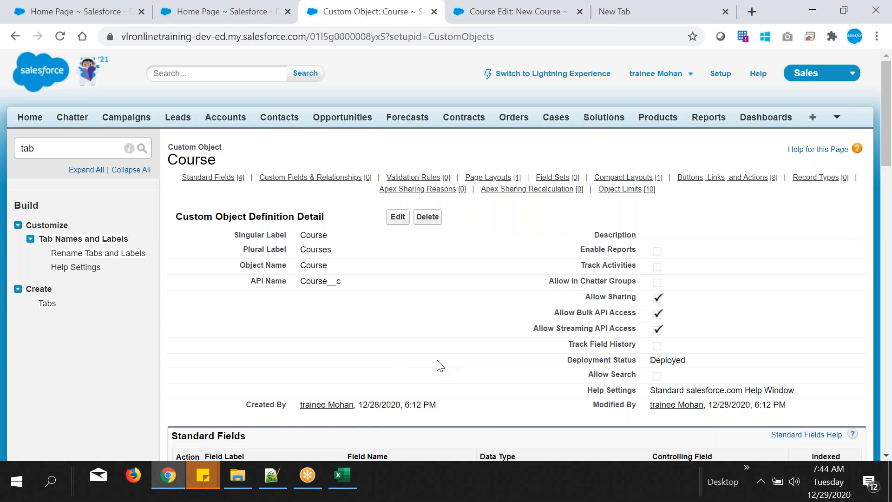
scroll(430, 364, "down", 3)
scroll(437, 362, "up", 3)
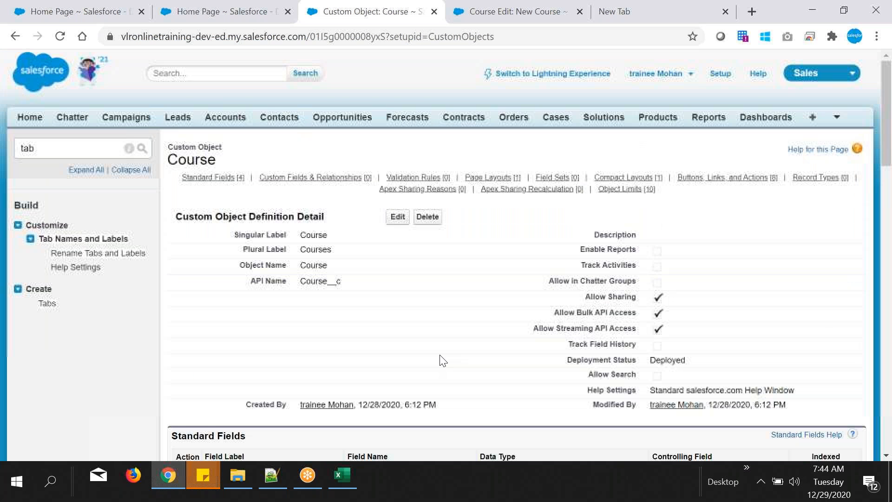
scroll(443, 361, "down", 1)
scroll(441, 359, "up", 1)
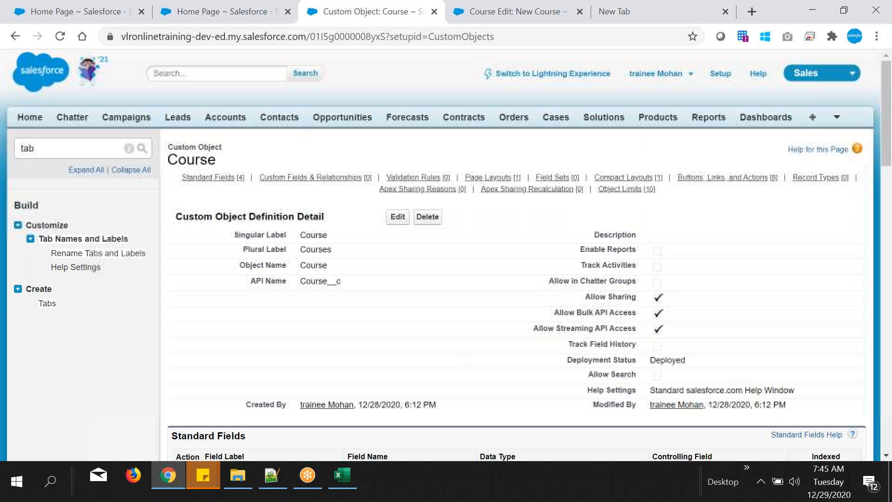
left_click_drag(178, 147, 223, 147)
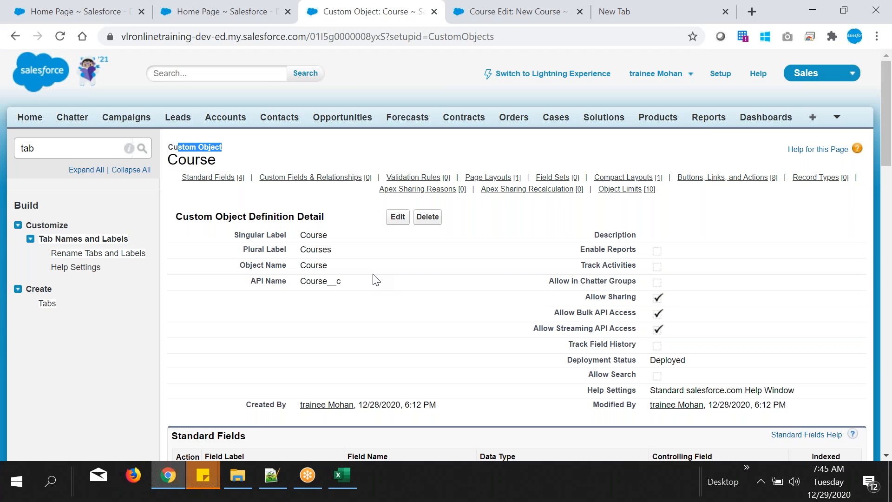
Review the standard fields listed in the Course custom object definition.
scroll(377, 280, "down", 1)
scroll(377, 280, "down", 7)
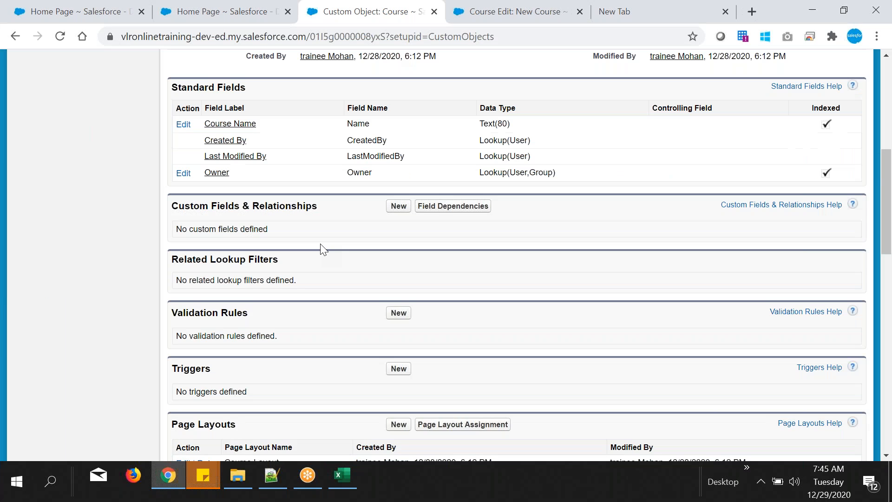
scroll(321, 245, "up", 3)
left_click_drag(348, 247, 379, 288)
double_click(380, 295)
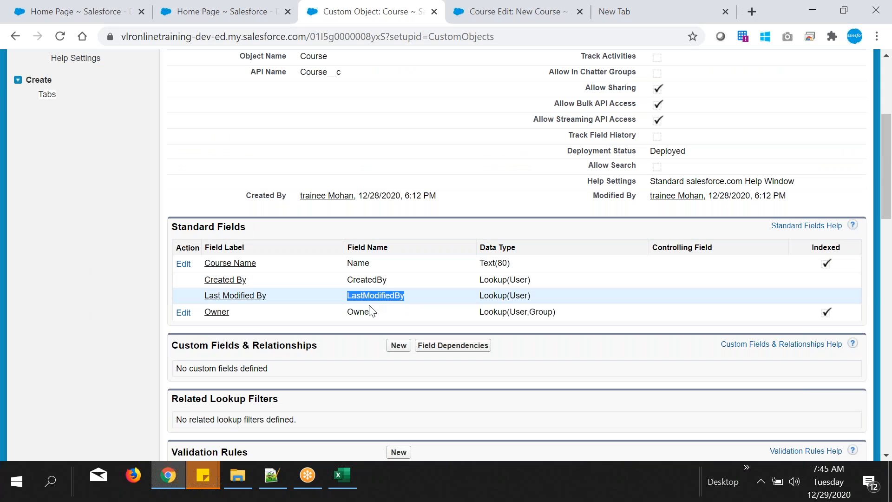
double_click(363, 312)
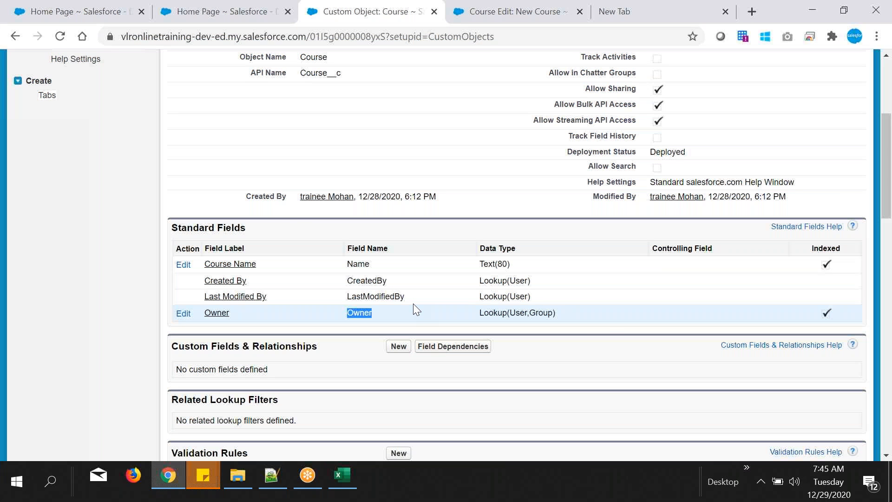
scroll(414, 302, "up", 5)
Save the SFDC course, then create and save a course named Python, starting another new record after each.
left_click(514, 12)
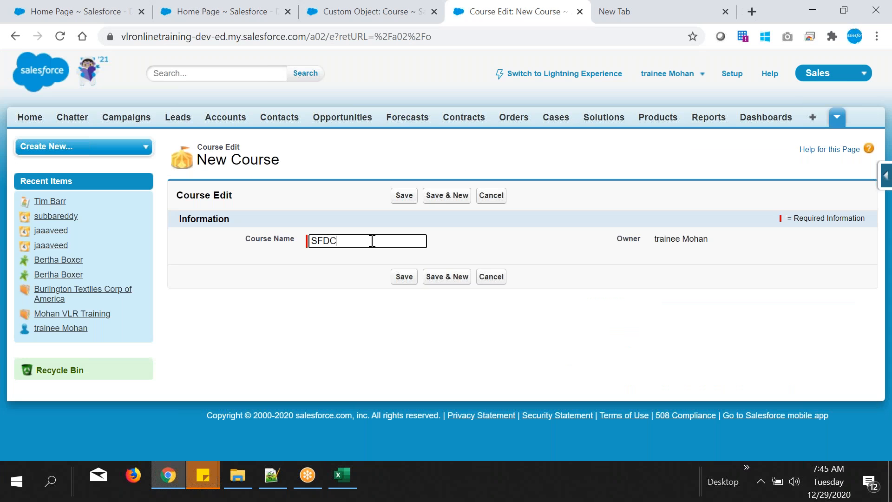
left_click(437, 196)
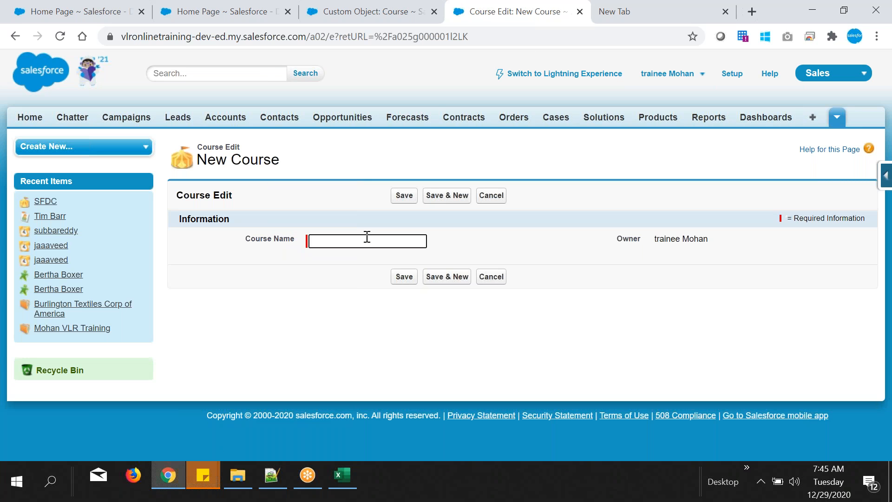
type("Python")
left_click(447, 196)
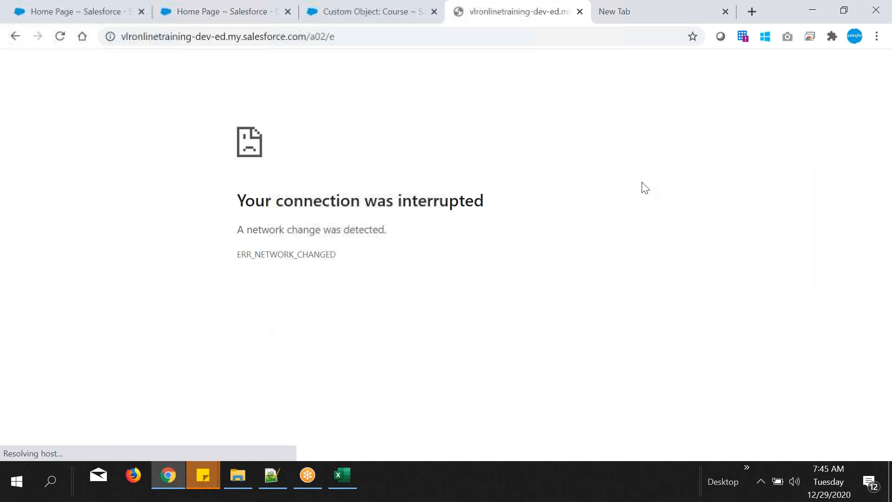
Reload the interrupted page until the blank new-course form loads.
left_click(55, 37)
left_click(480, 140)
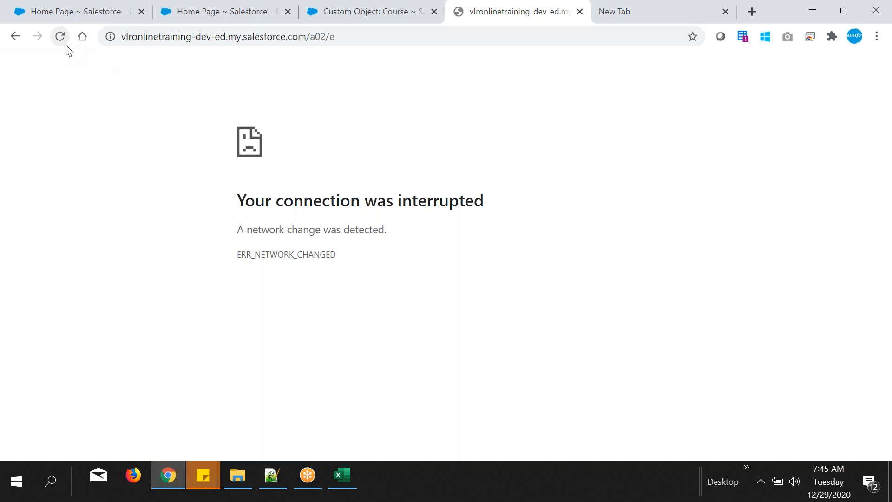
left_click(65, 45)
left_click(501, 146)
double_click(166, 32)
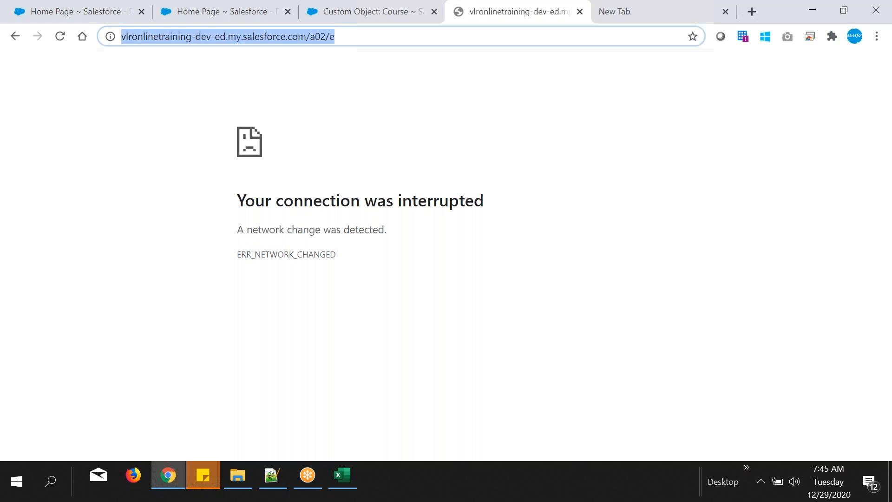
left_click(166, 78)
left_click(59, 36)
left_click(498, 138)
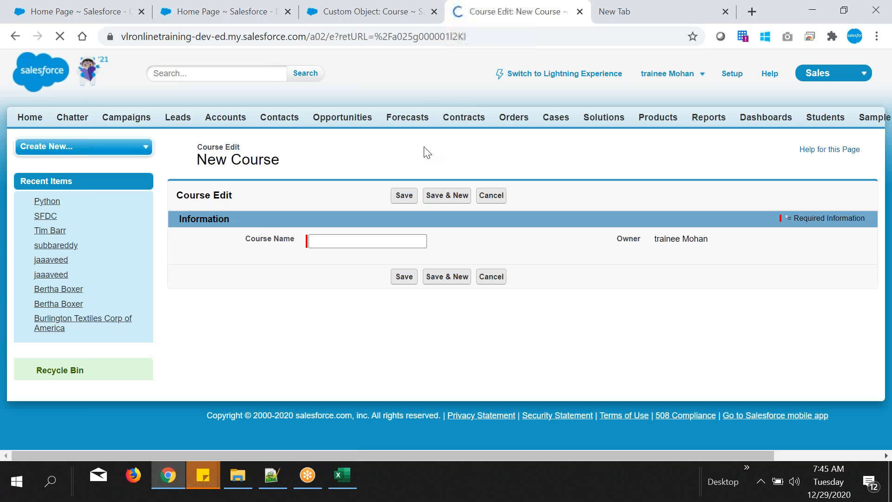
Check the course list in the Excel workbook, then create and save a course named AWS in Salesforce.
left_click(478, 233)
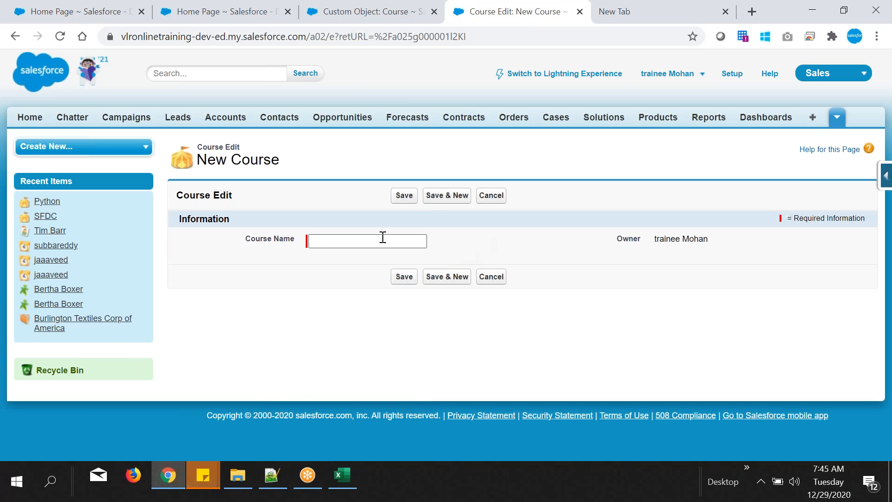
left_click(397, 238)
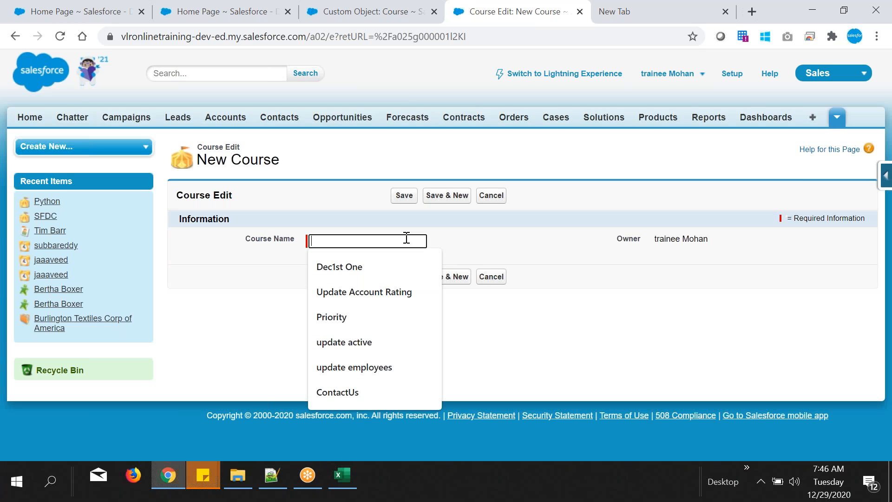
left_click(437, 236)
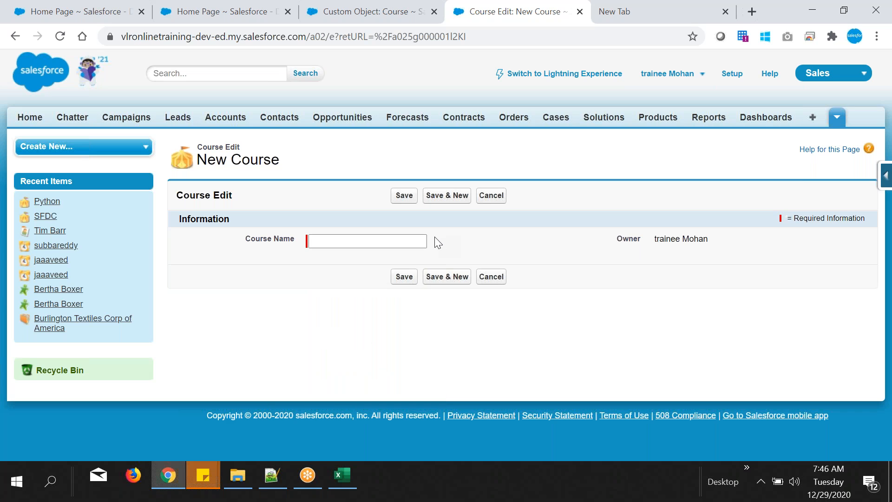
left_click(341, 480)
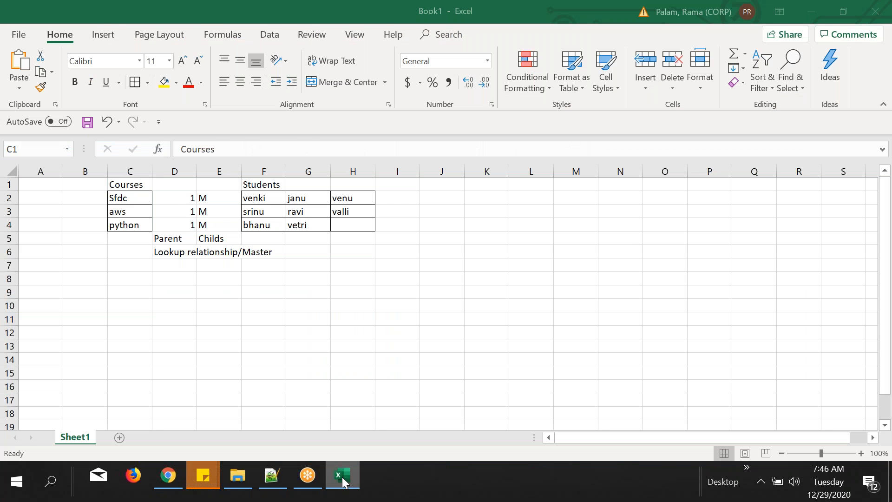
left_click(342, 477)
left_click(364, 242)
type("AWS")
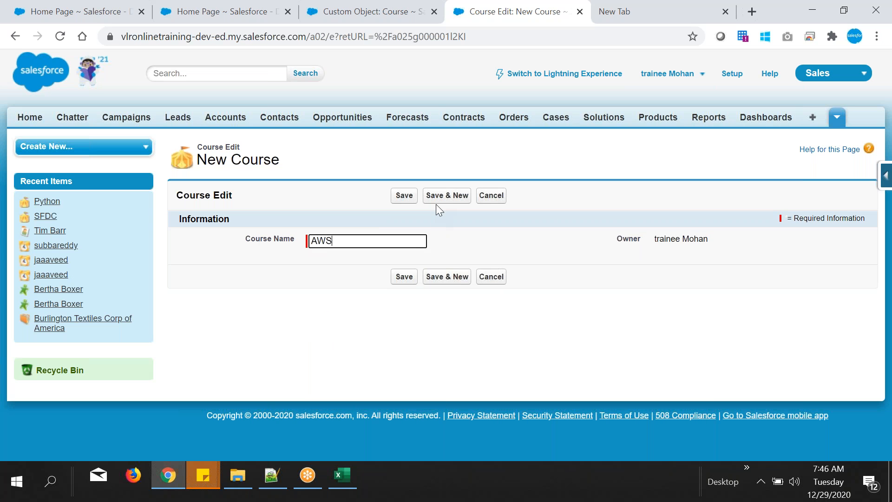
left_click(403, 196)
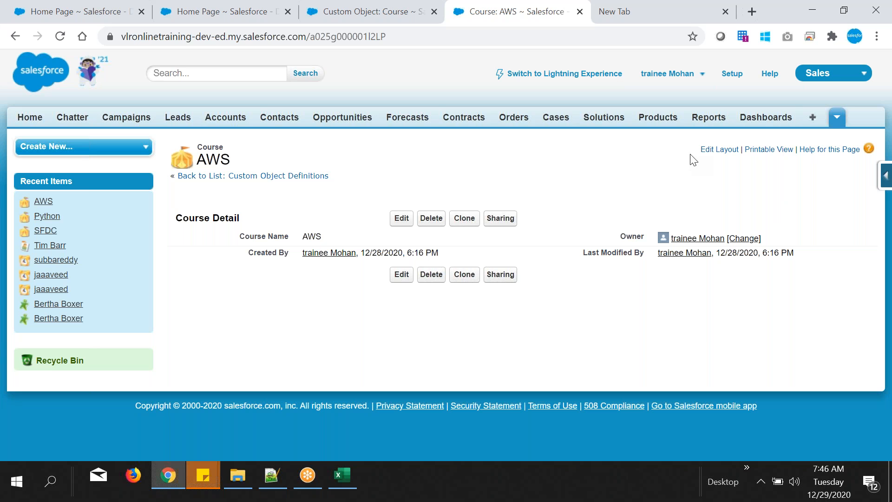
Open the Courses home page and review the recently created course records.
left_click(836, 116)
left_click(787, 170)
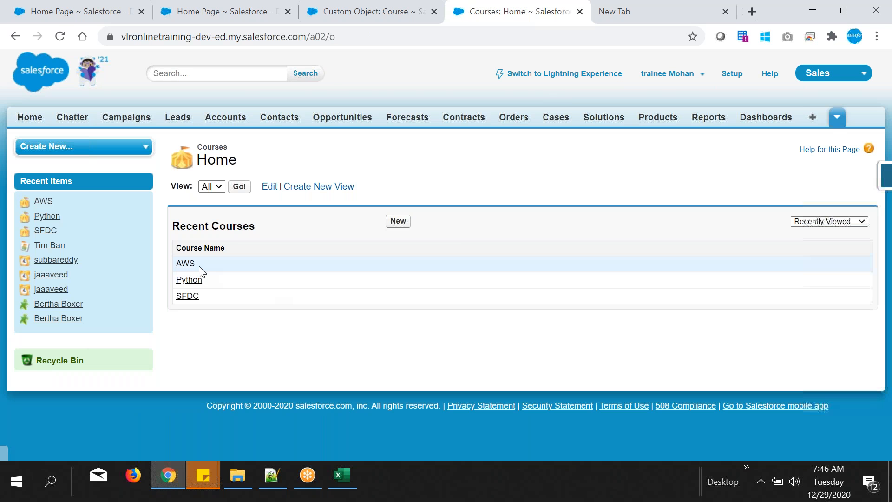
left_click_drag(202, 299, 177, 264)
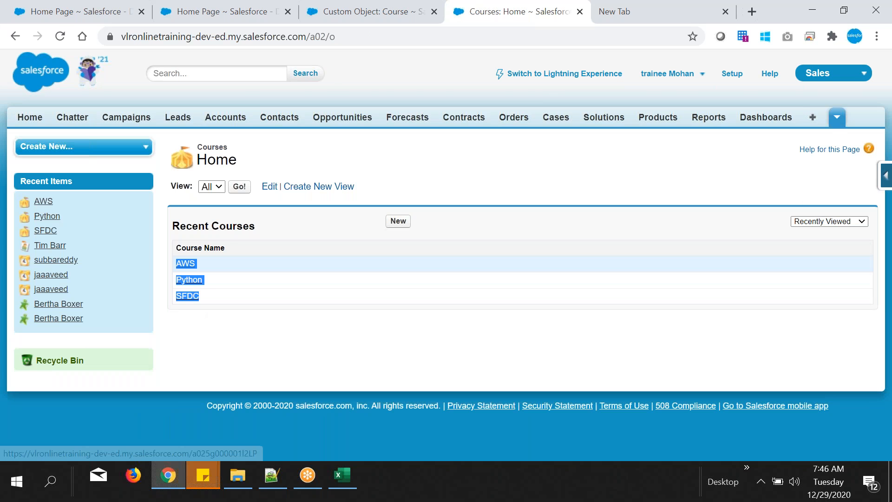
left_click(376, 260)
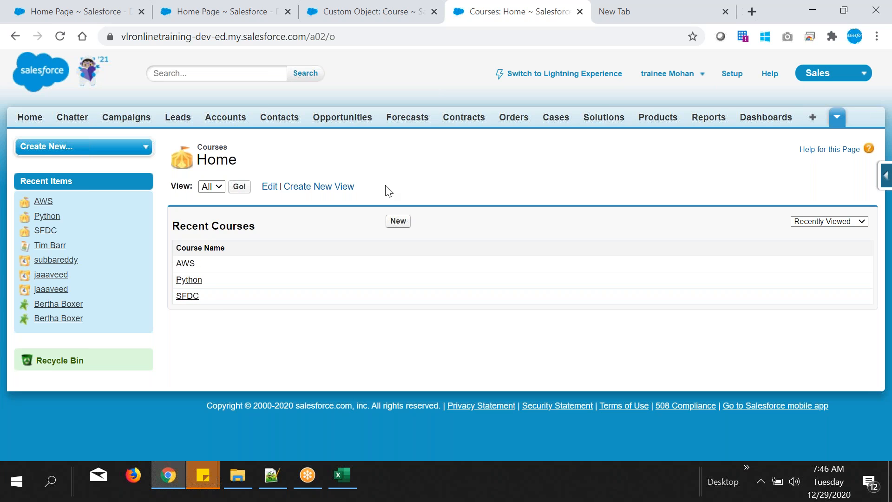
left_click_drag(203, 293, 176, 263)
left_click(269, 334)
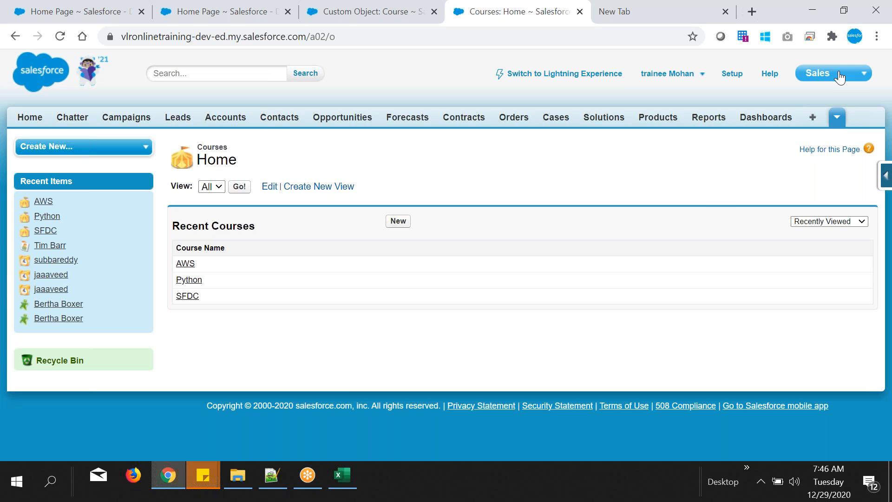
Switch from the Sales app to the Service app and look over its home page.
left_click(825, 73)
left_click(805, 111)
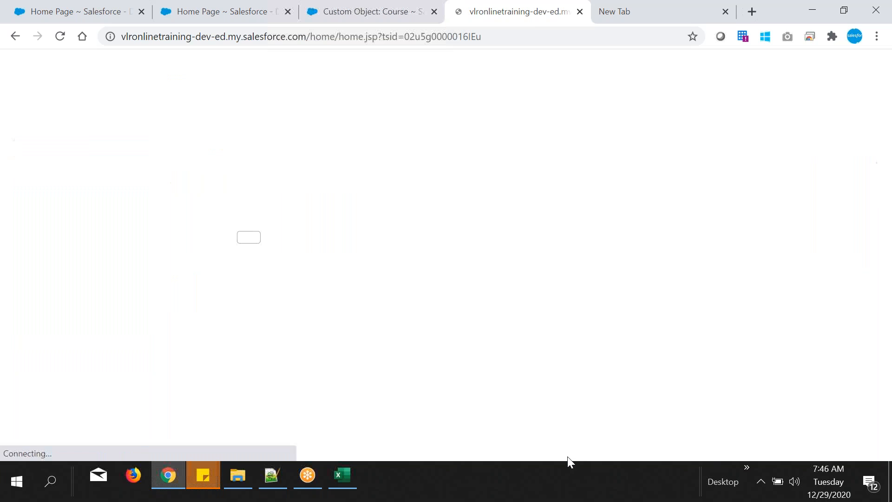
left_click(759, 483)
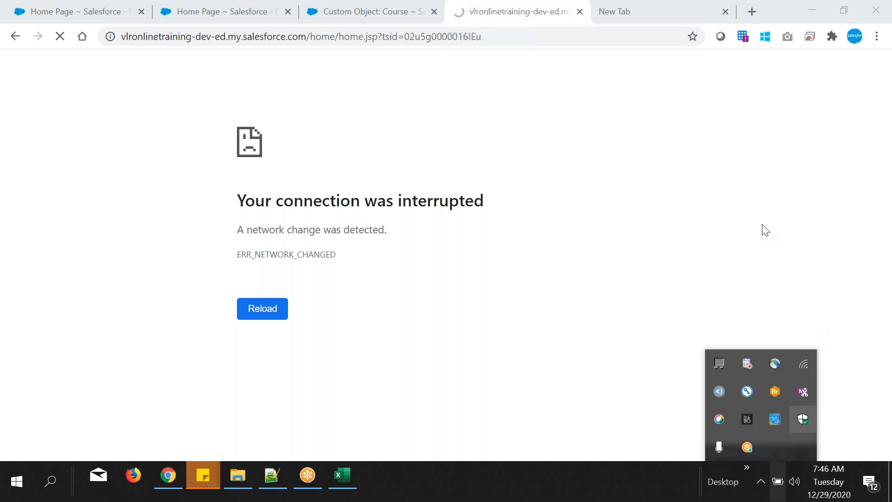
left_click(747, 139)
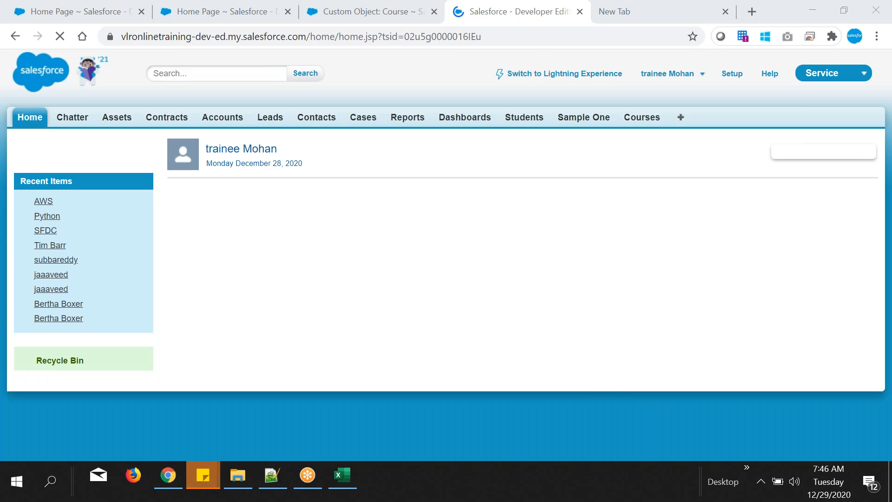
scroll(463, 311, "down", 5)
scroll(464, 311, "up", 6)
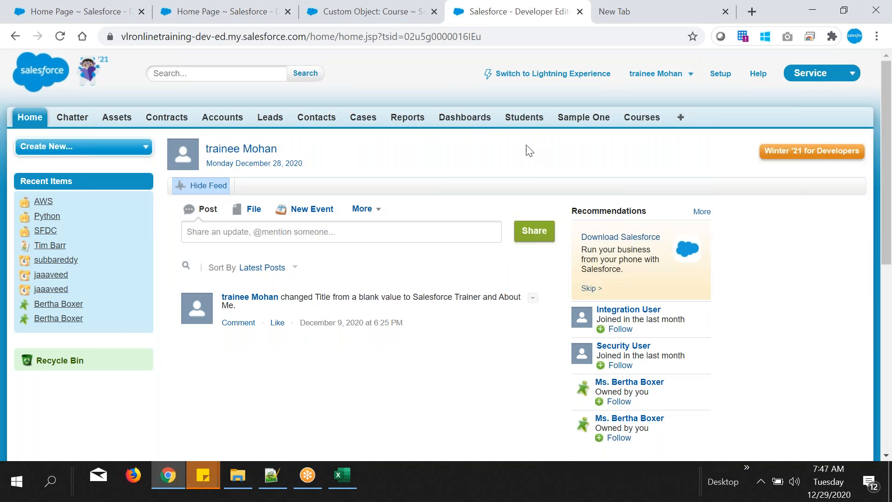
scroll(526, 175, "down", 1)
scroll(526, 174, "up", 1)
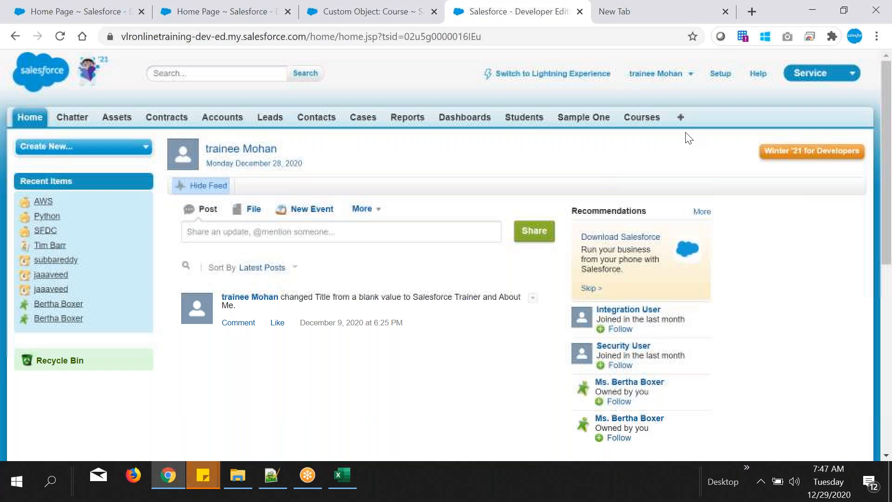
Open the Students home page in the Service app.
left_click(530, 121)
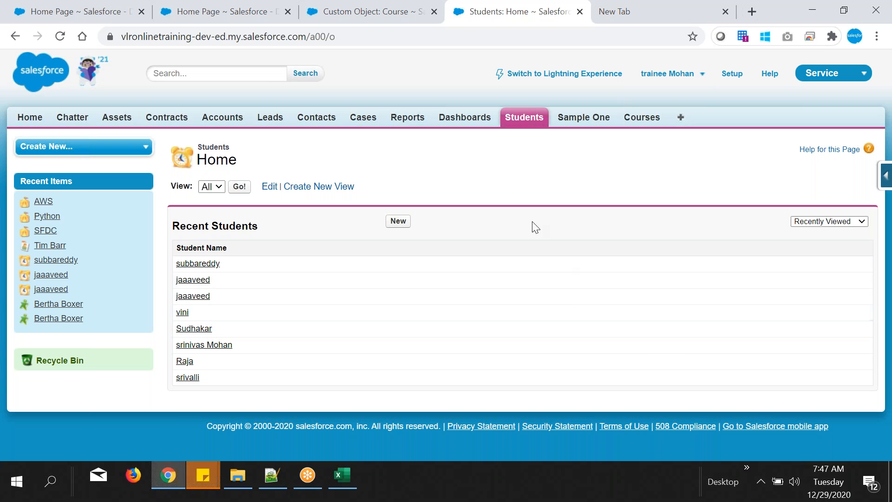
left_click(766, 479)
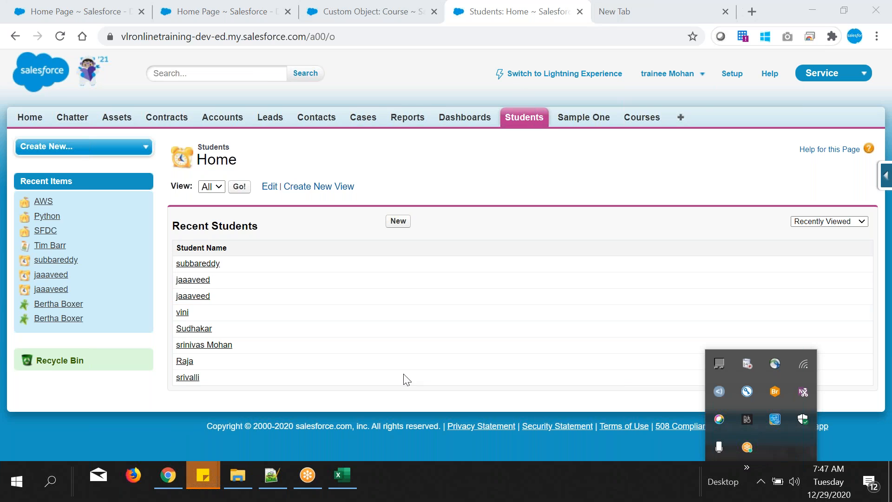
left_click(746, 205)
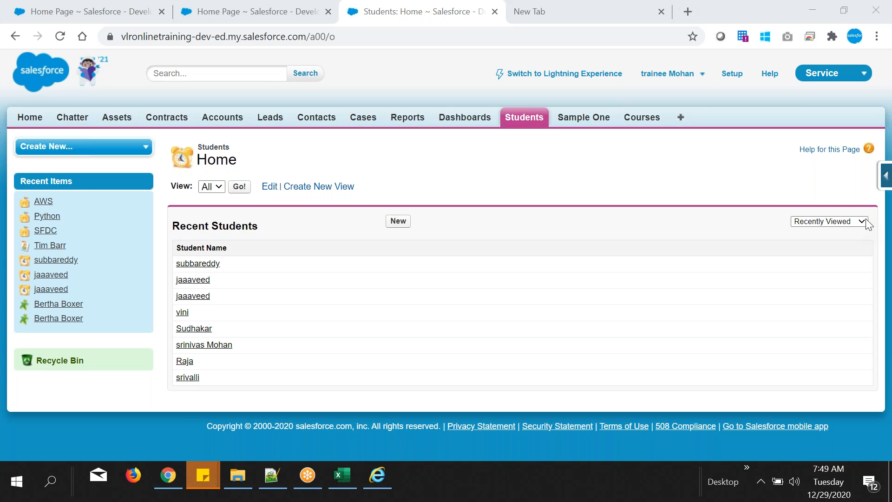
Close the empty New Tab page and return to the Students home page after viewing the other Salesforce home page.
left_click(661, 11)
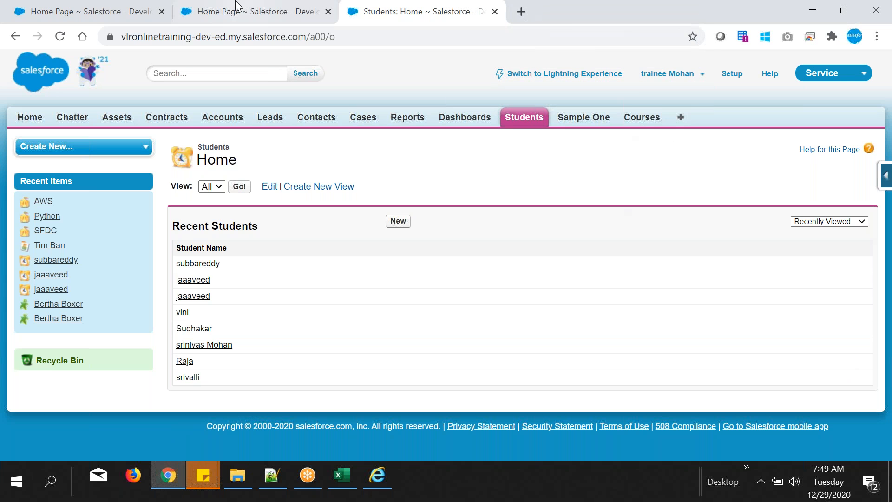
left_click(246, 11)
left_click(483, 10)
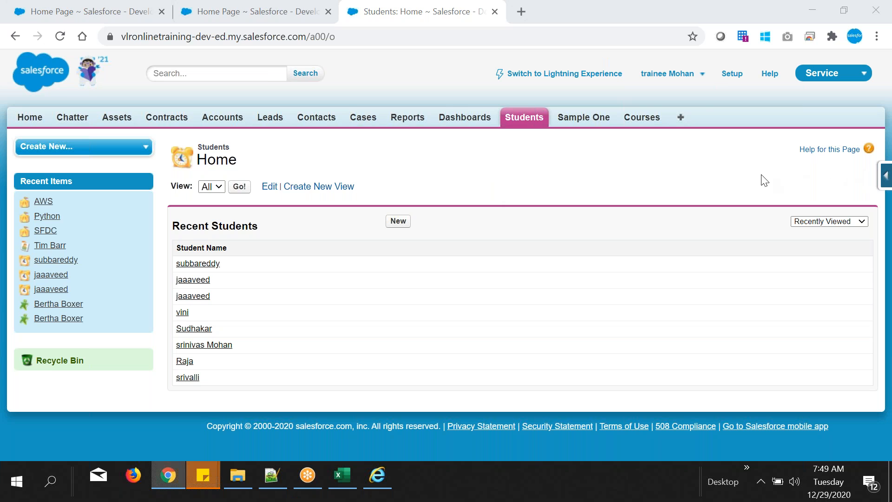
left_click(637, 190)
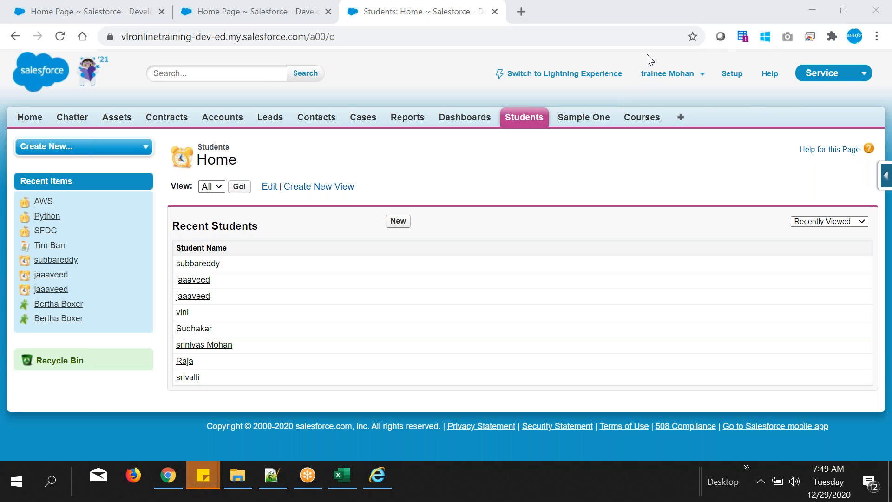
left_click(645, 206)
left_click(365, 51)
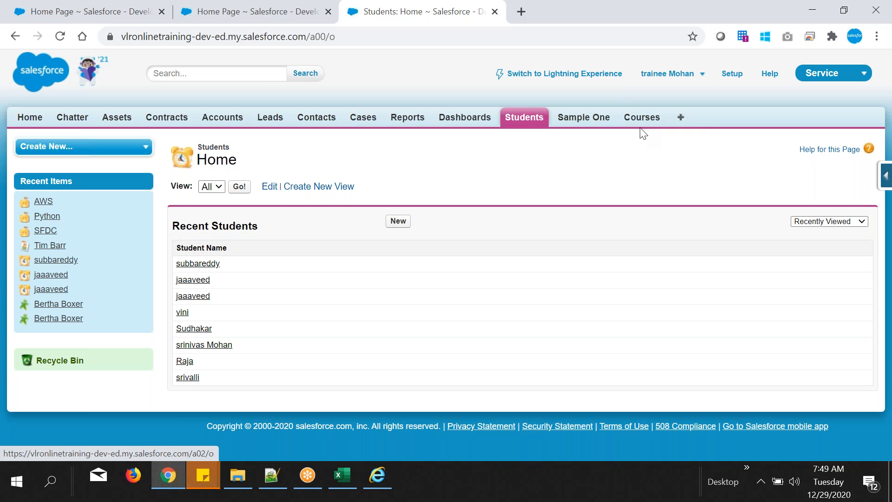
Switch to the Excel workbook listing courses and students, and set its ribbon to auto-hide.
left_click(338, 476)
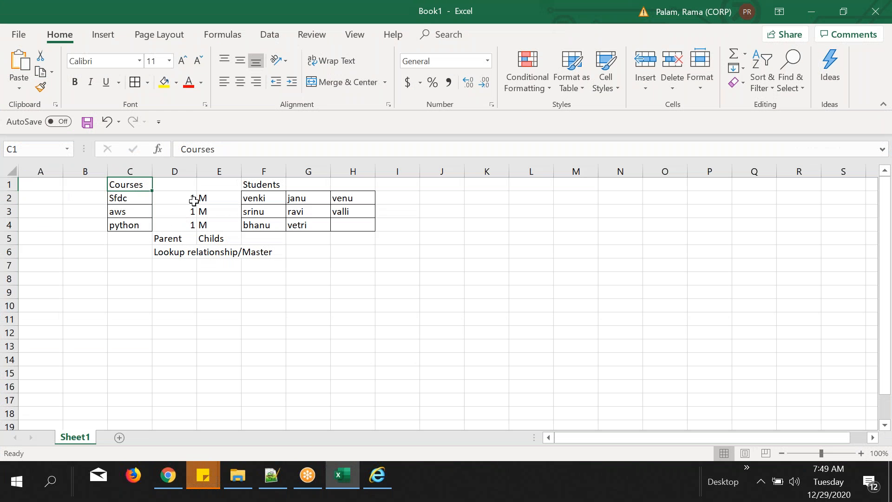
left_click(347, 481)
left_click(355, 476)
scroll(332, 338, "down", 1)
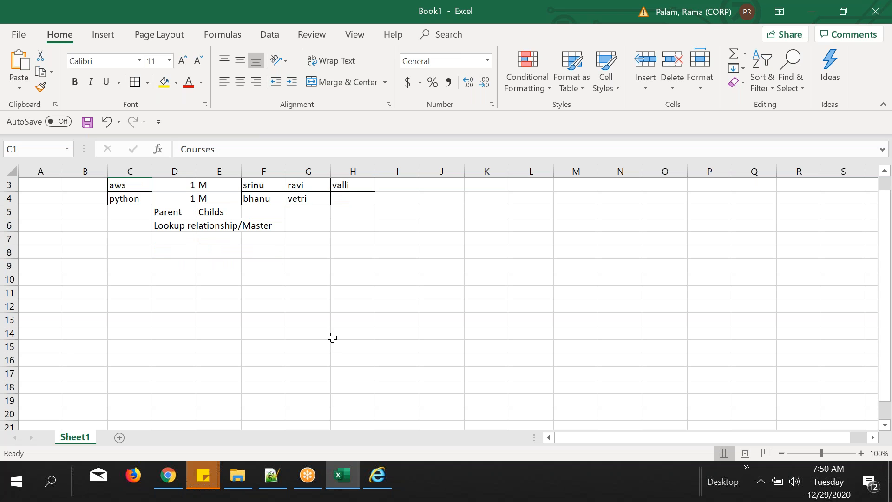
left_click(780, 11)
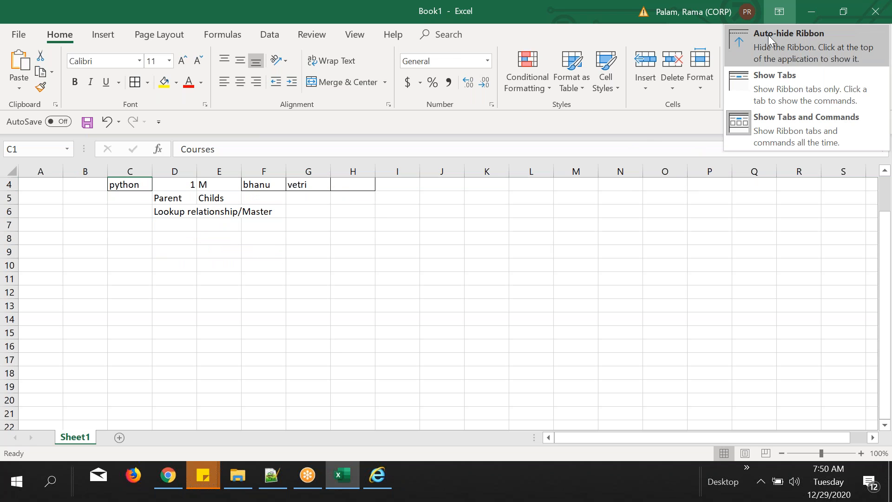
left_click(796, 43)
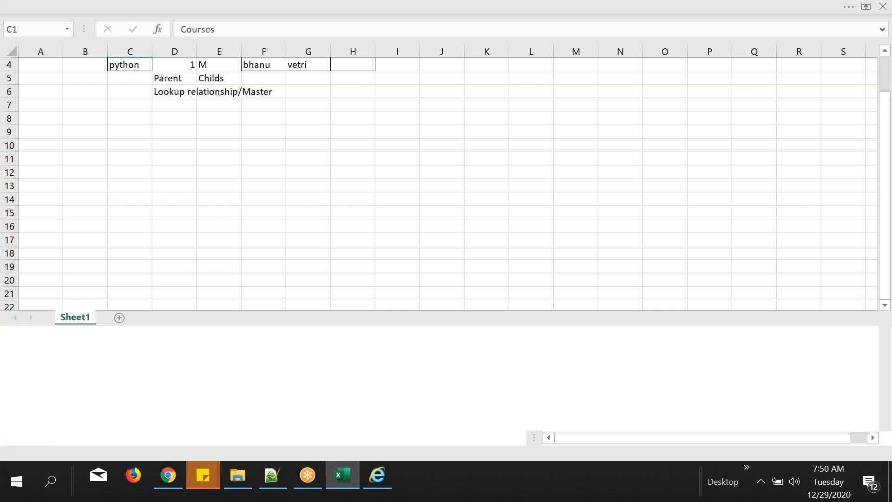
Examine the Courses and Students table, its 1-to-M columns, and the Parent, Childs and Lookup relationship/Master labels below it.
left_click(293, 89)
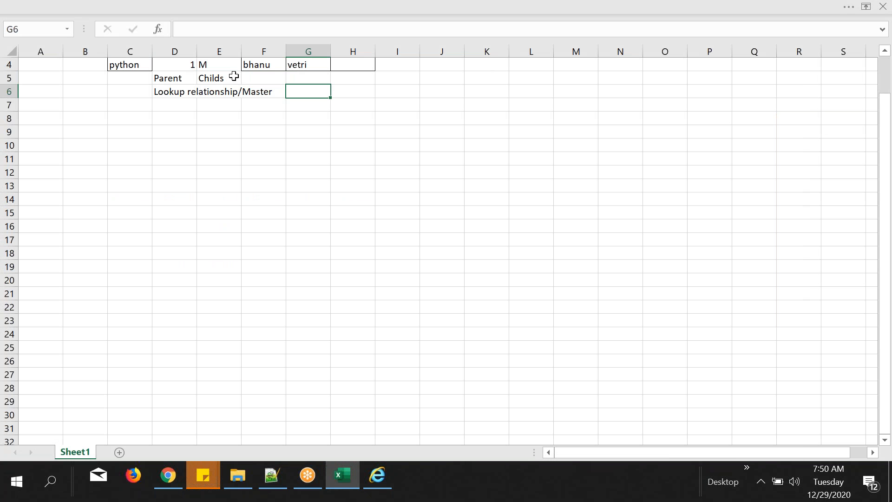
scroll(314, 165, "up", 1)
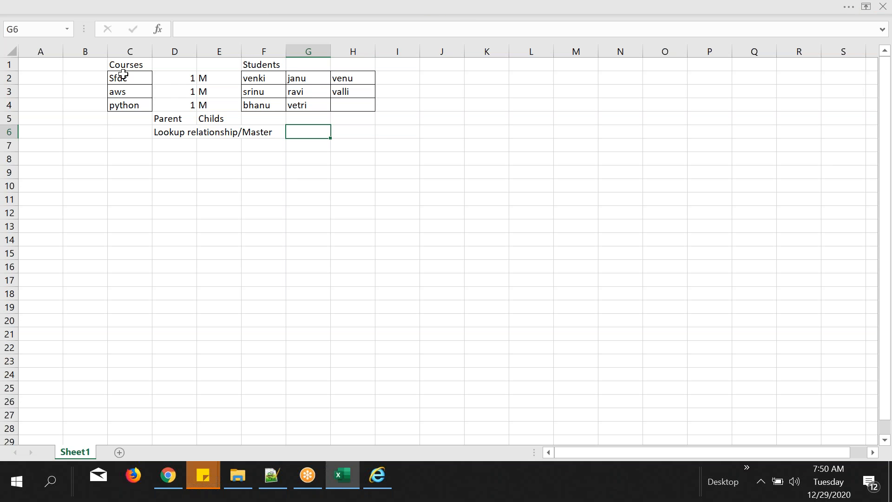
left_click_drag(114, 65, 332, 112)
left_click(337, 145)
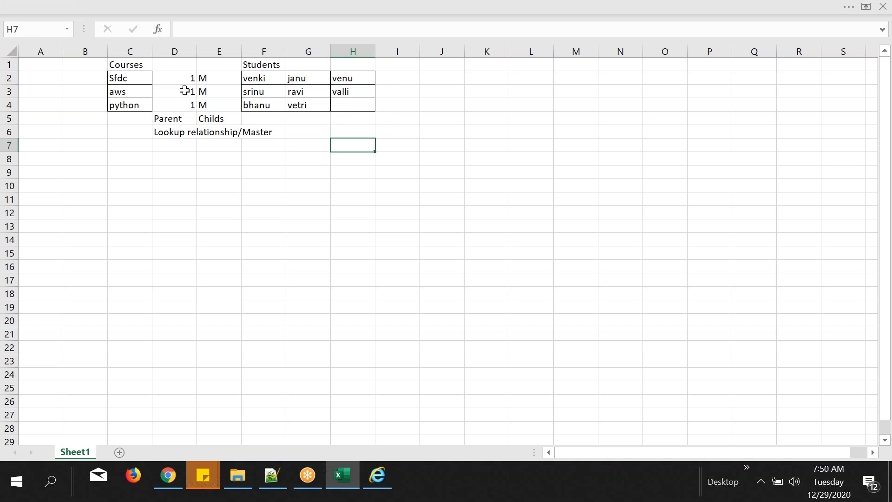
left_click(189, 73)
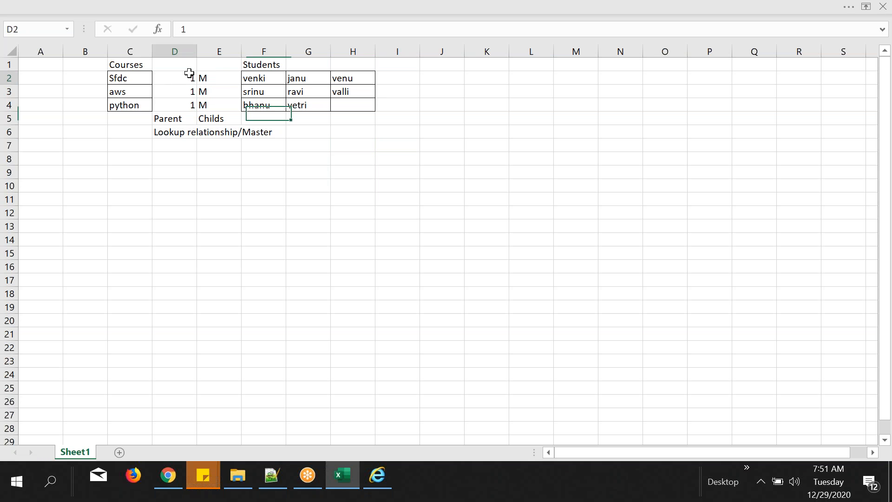
left_click(188, 136)
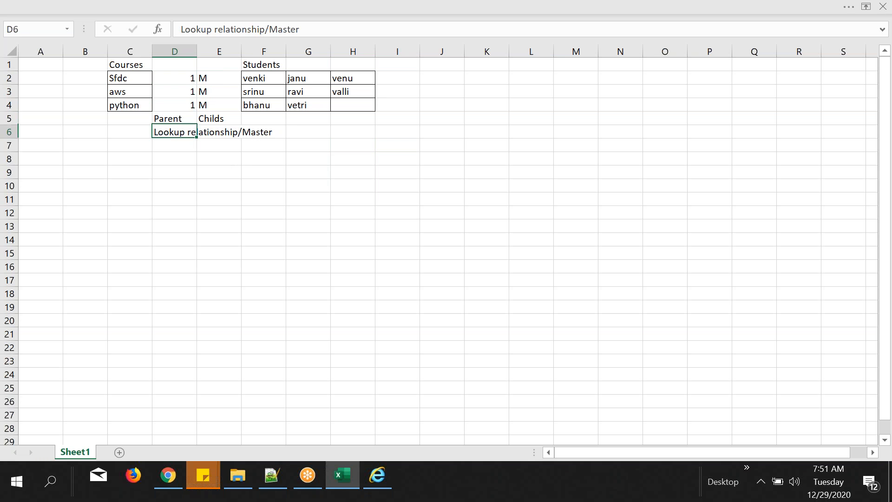
left_click(257, 133)
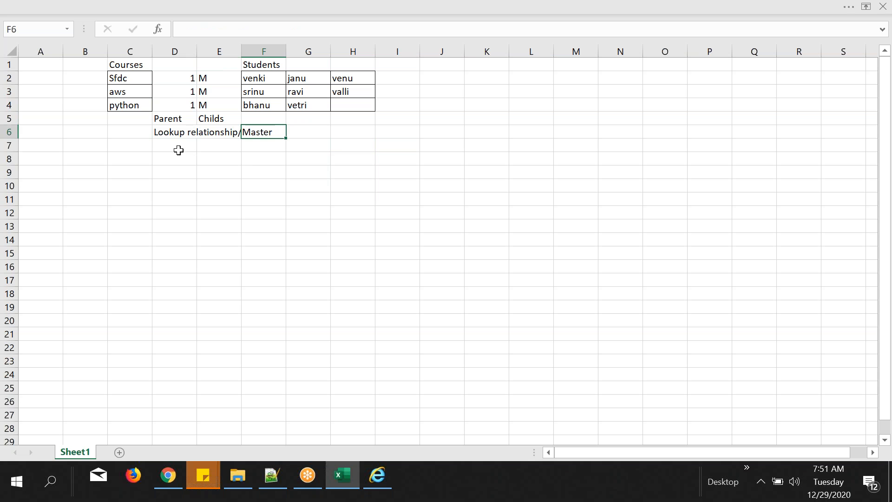
left_click(176, 149)
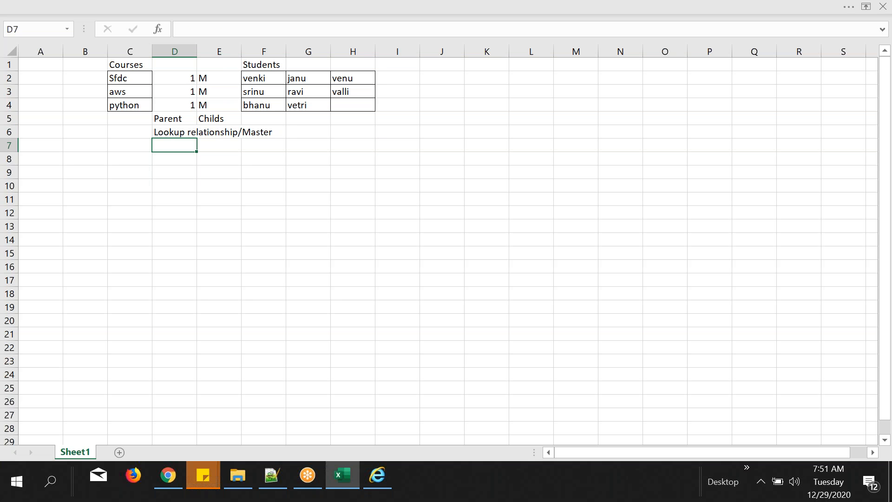
Switch to the Notepad++ notes and add the indented bullet "- it is a field datatype" under the lookup heading.
left_click(279, 472)
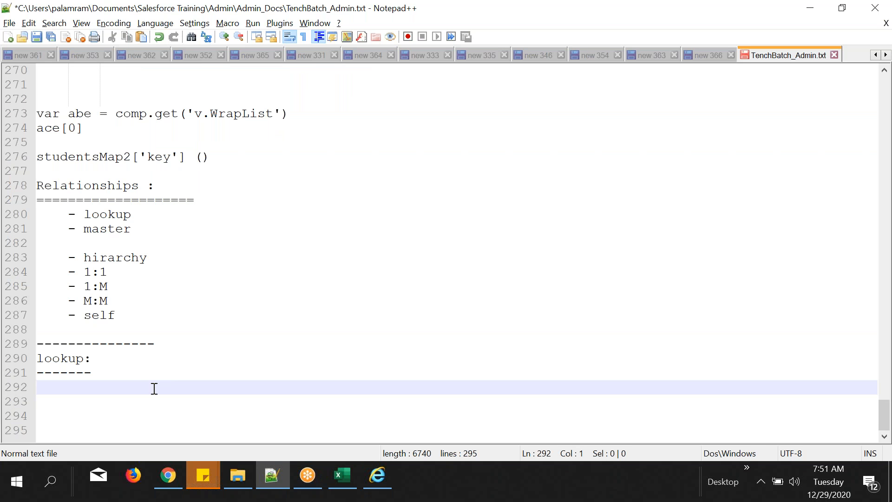
key("Tab")
type("- it i")
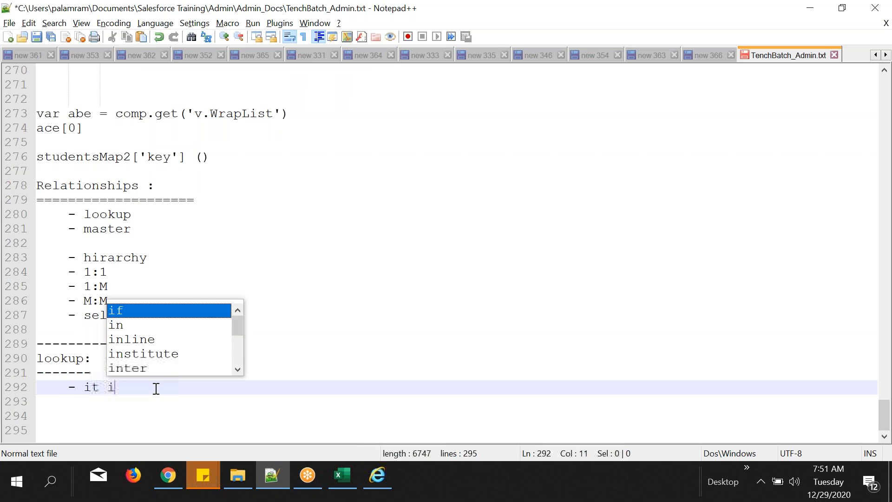
type("s a ")
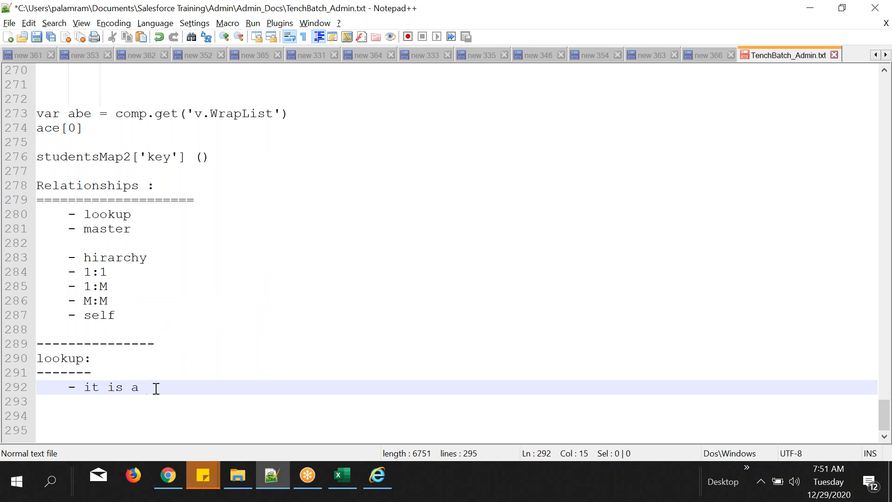
type("fiel")
type("atatype")
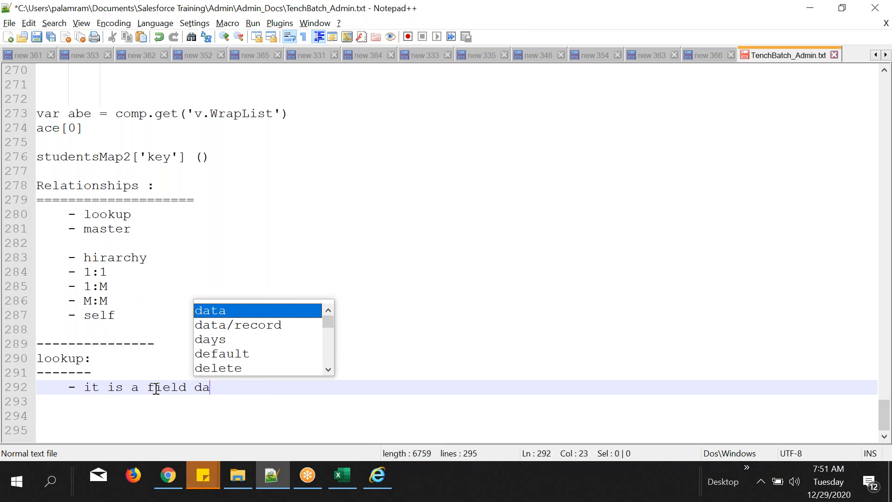
key("Return")
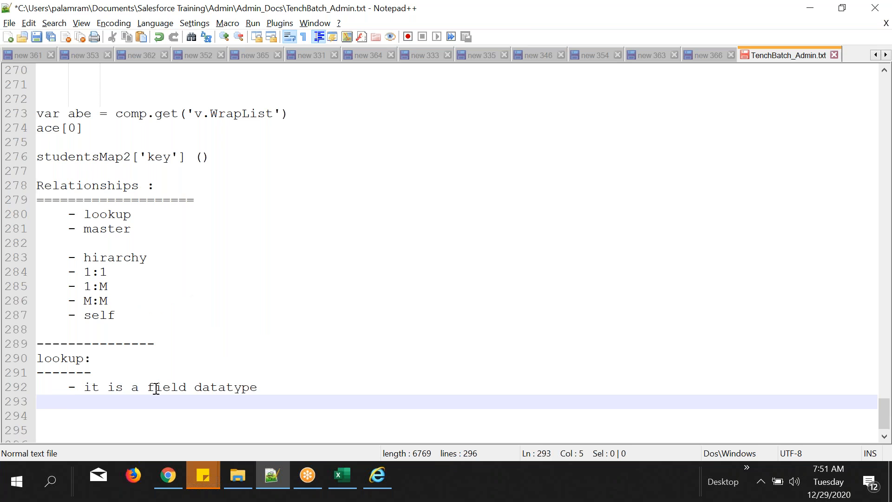
Extend the datatype bullet with ", you can create a field by using this relatioship" and start another dashed bullet below it.
scroll(156, 388, "down", 1)
left_click(270, 376)
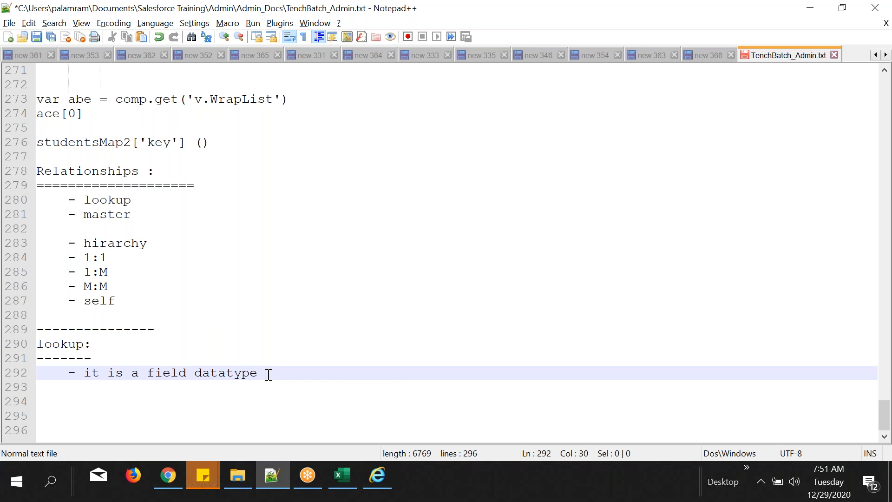
type("you can create a field by u")
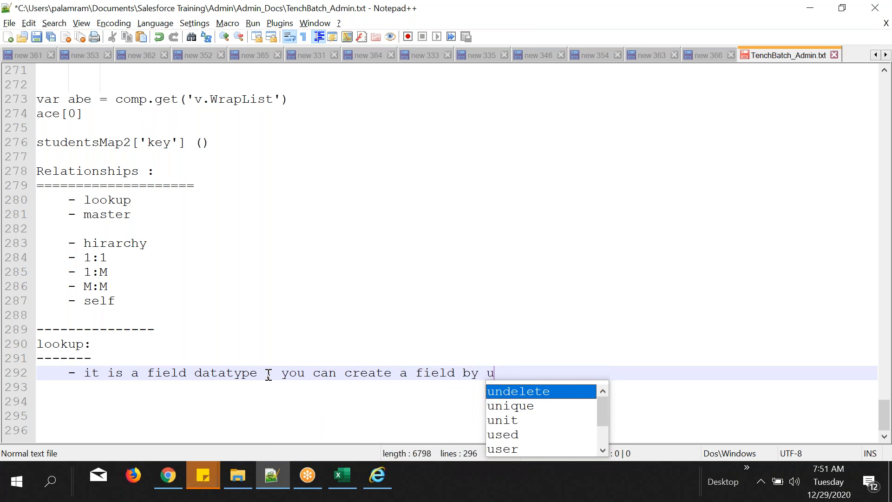
type("sing this relatioship")
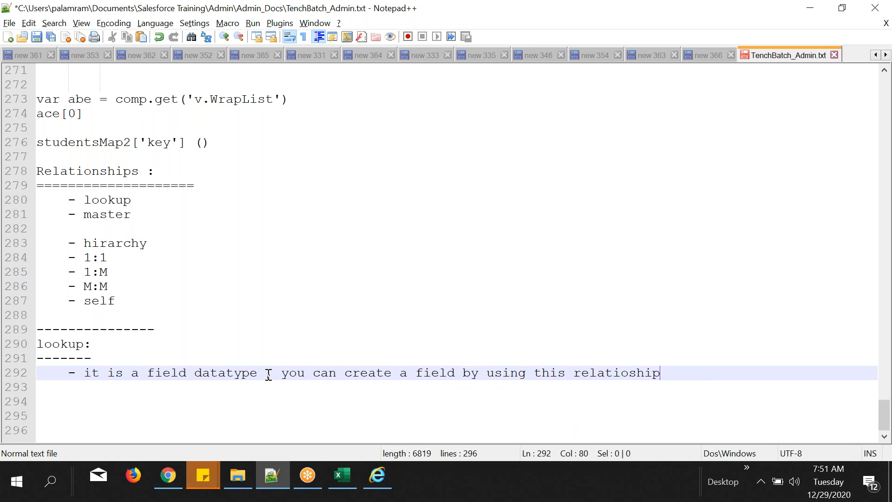
key("Return")
type("-")
scroll(268, 375, "down", 1)
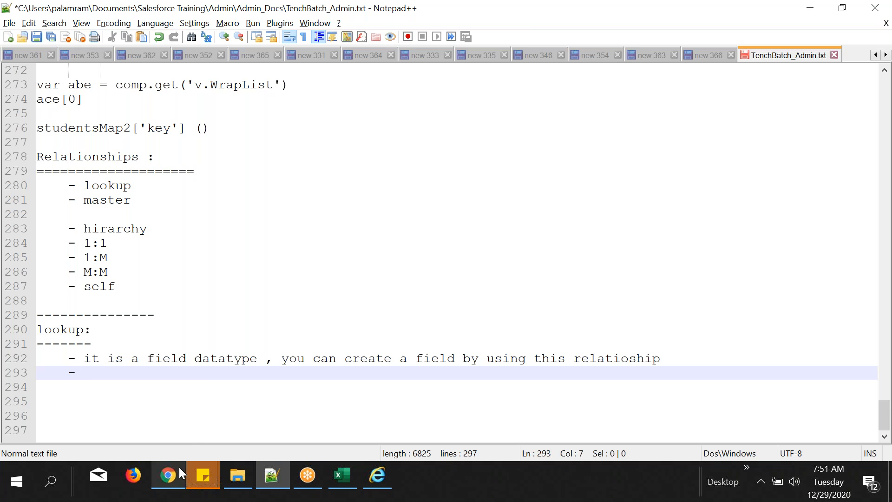
Switch to the Excel workbook and compare the Students and Courses headings as child and parent objects.
left_click(333, 480)
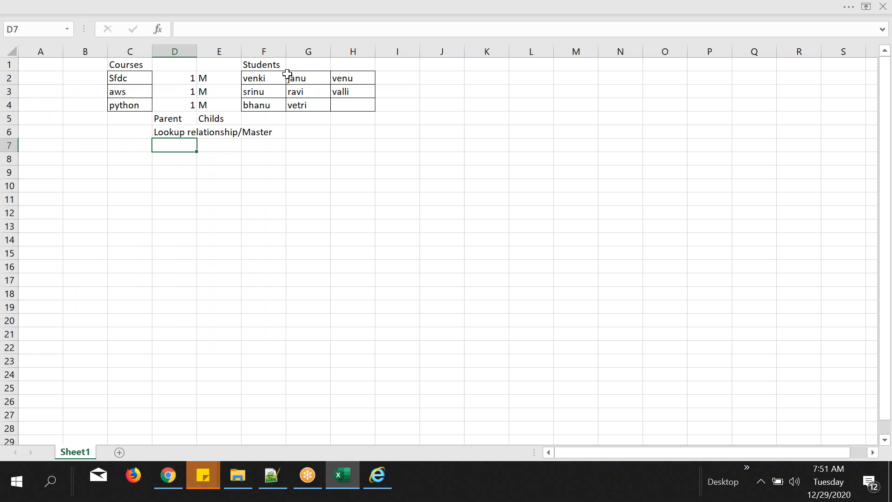
left_click(272, 64)
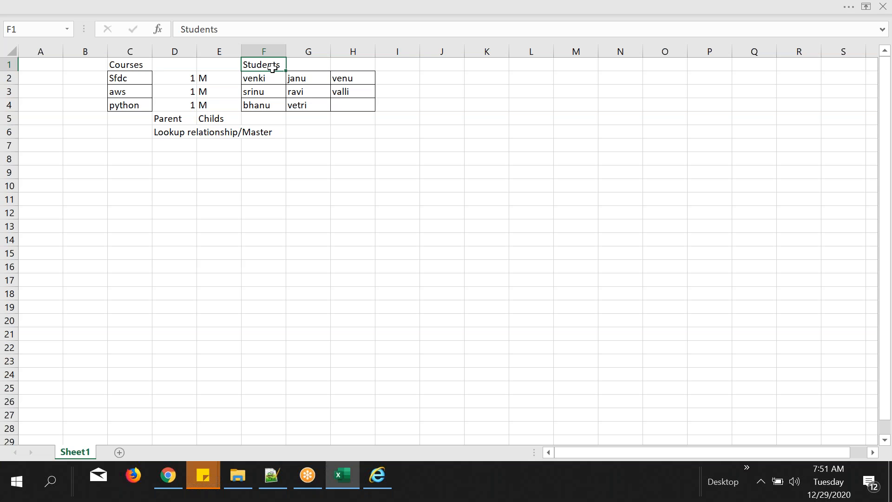
left_click(127, 66)
left_click(265, 67)
Return to the Notepad++ notes and complete the second lookup bullet as "Always you need to create this dattype field on child object".
left_click(272, 475)
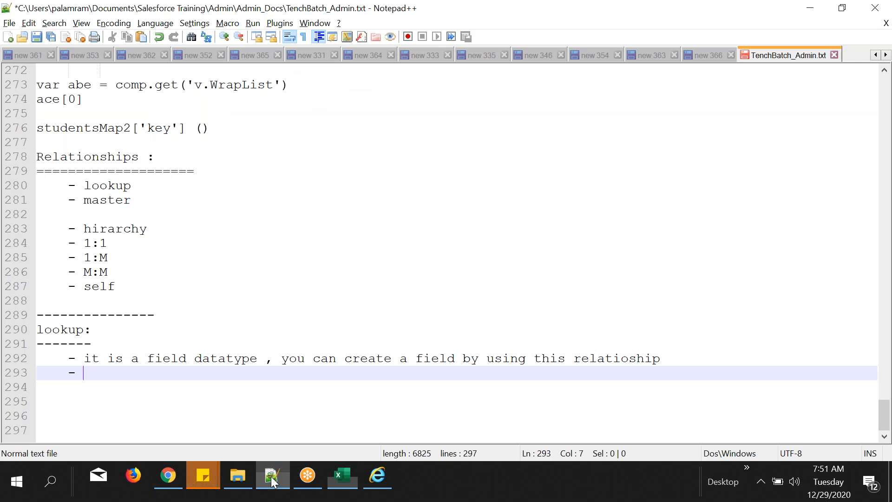
type("Always")
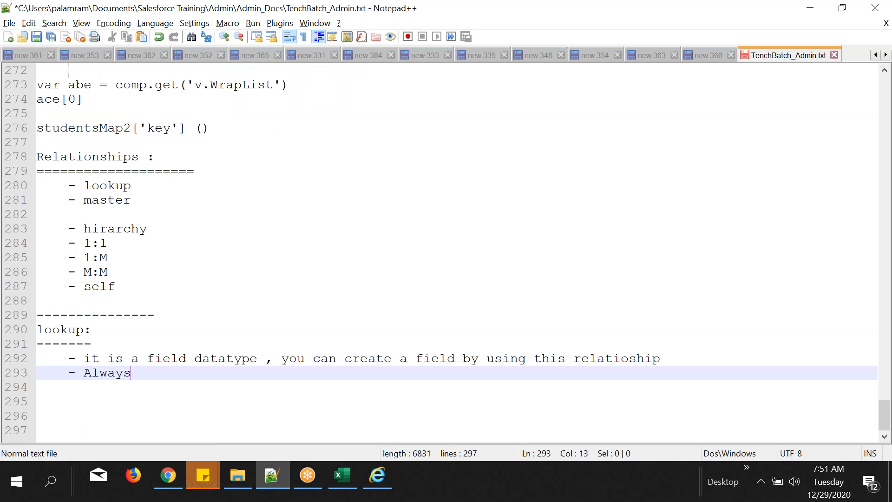
type(" you need to c")
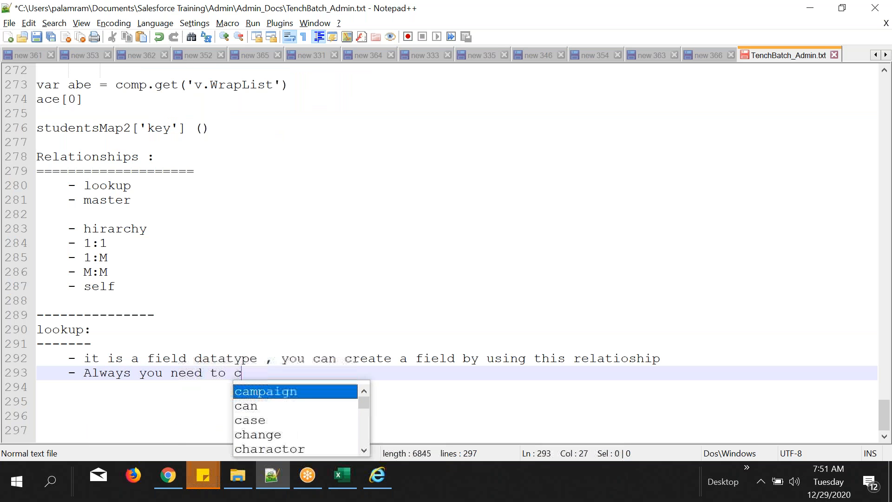
type("reate this dattype fiel")
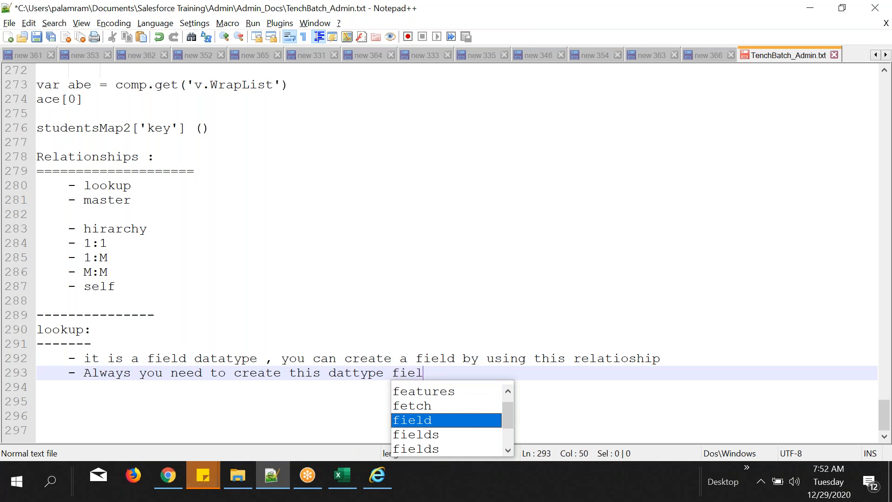
type("d on child object")
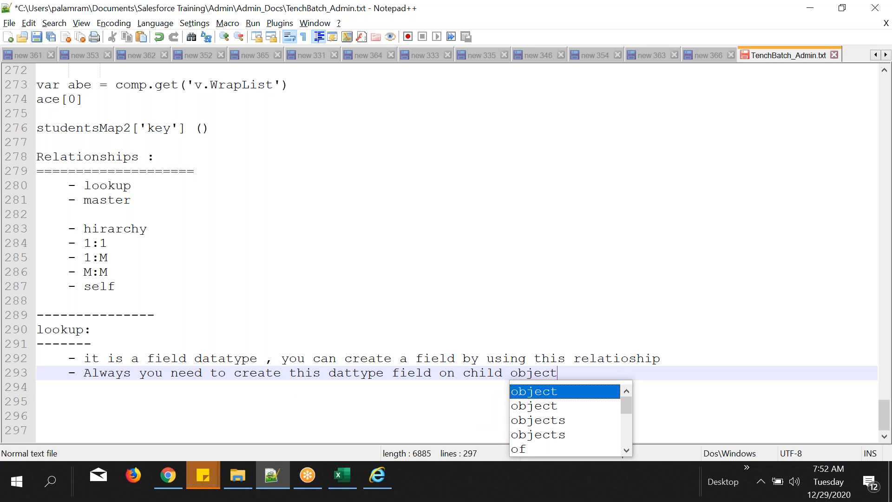
key("Return")
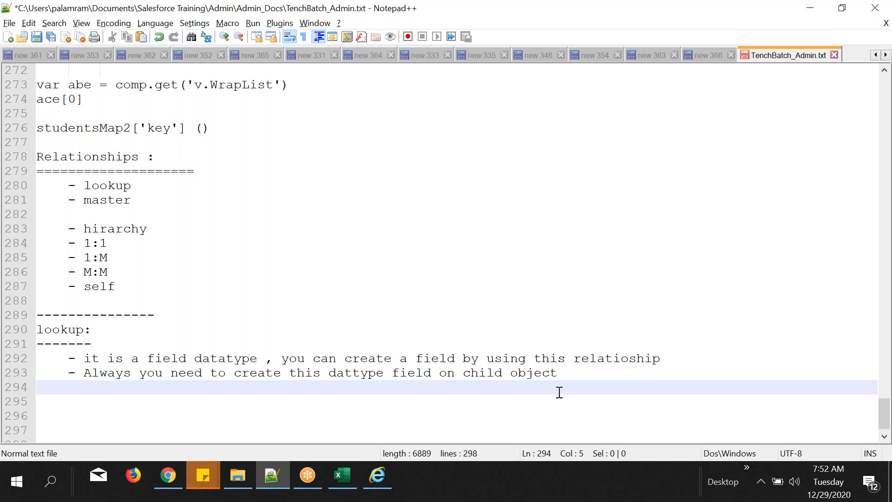
Review how the Sfdc course relates to its students in the Excel workbook, including the Childs label, and return to the Notepad++ notes.
left_click(346, 470)
left_click(293, 184)
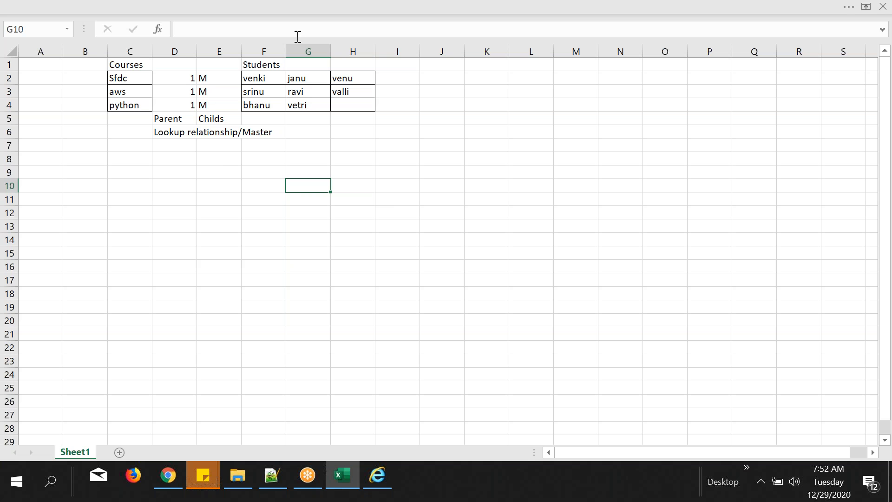
left_click(263, 66)
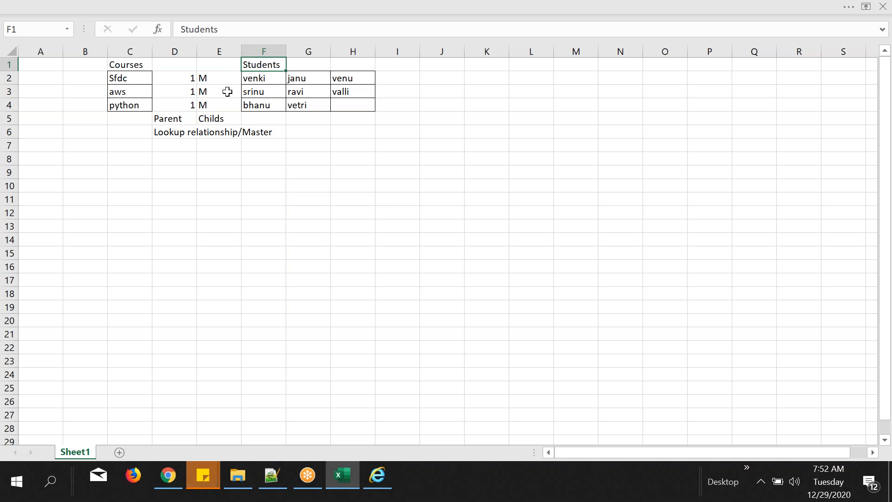
left_click(133, 77)
left_click_drag(269, 77, 349, 77)
left_click(301, 120)
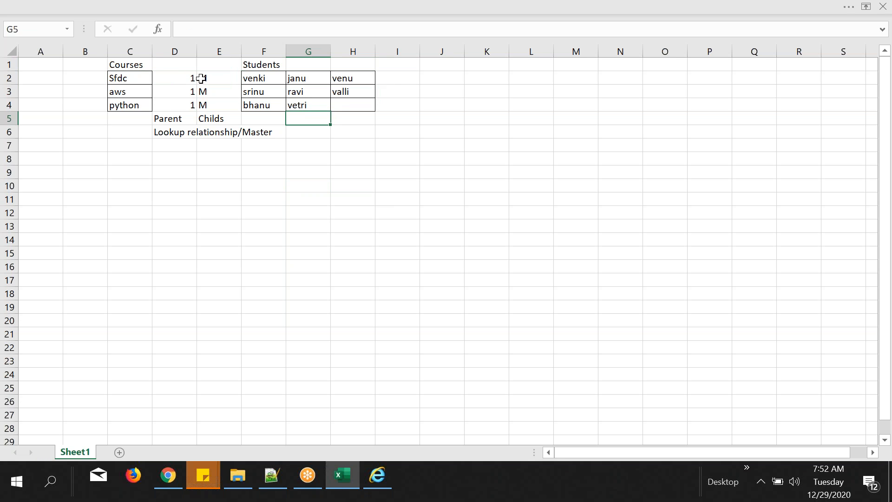
left_click(219, 119)
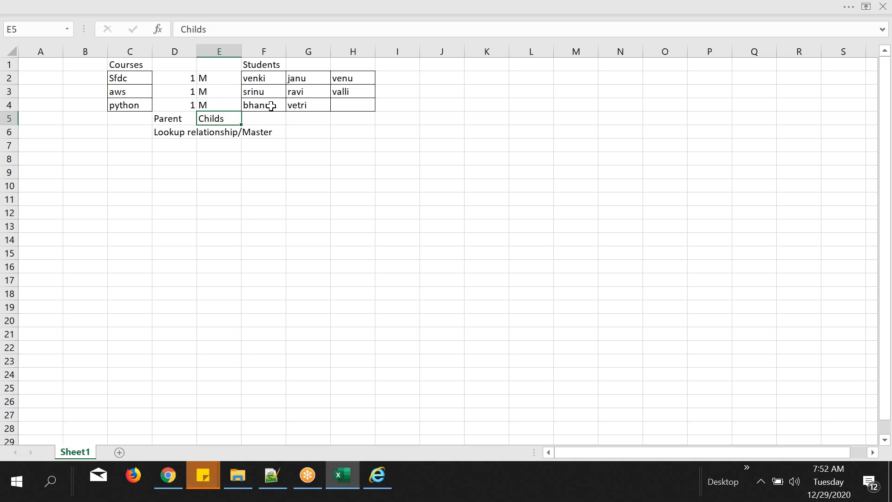
left_click(281, 477)
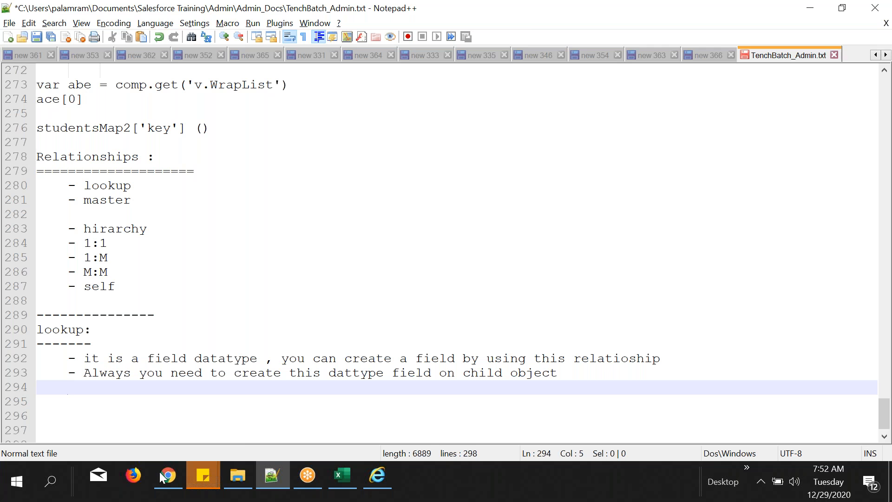
Switch to Salesforce in Chrome and close the duplicate Home Page tab beside the Students page.
mouse_move(162, 477)
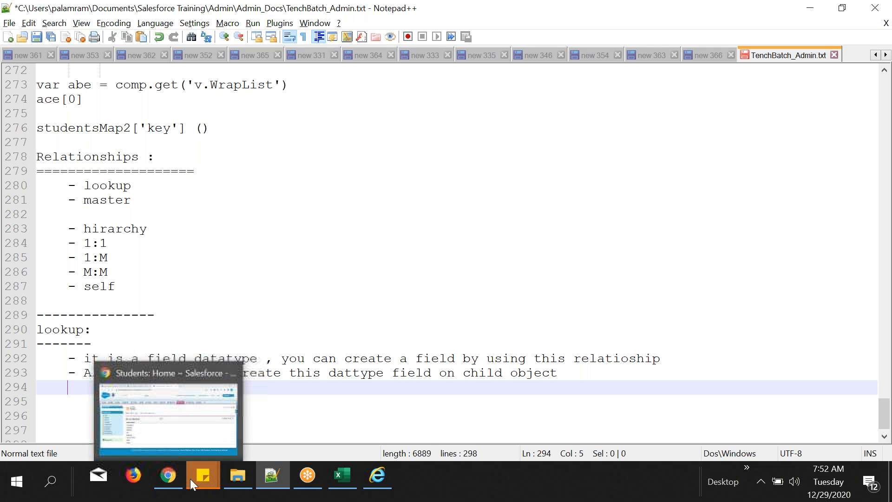
left_click(168, 476)
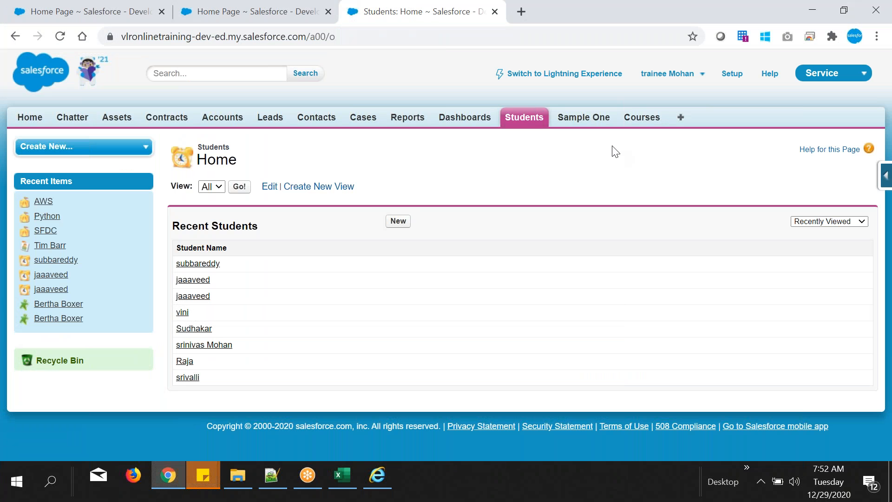
left_click(328, 11)
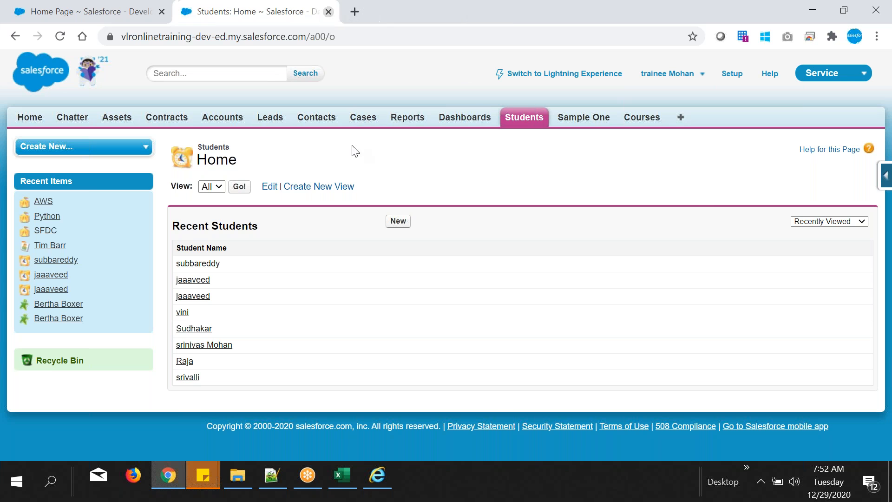
Open the field definitions of the Student custom object from the Students home page.
left_click(881, 169)
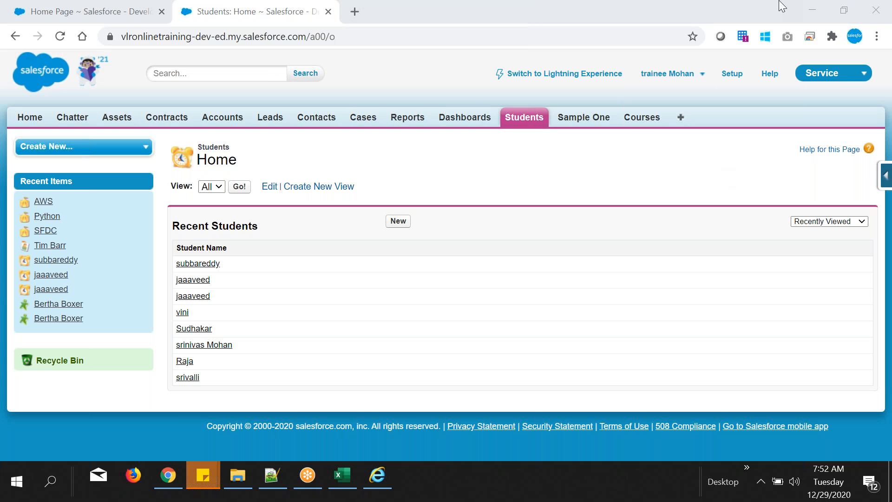
left_click(886, 176)
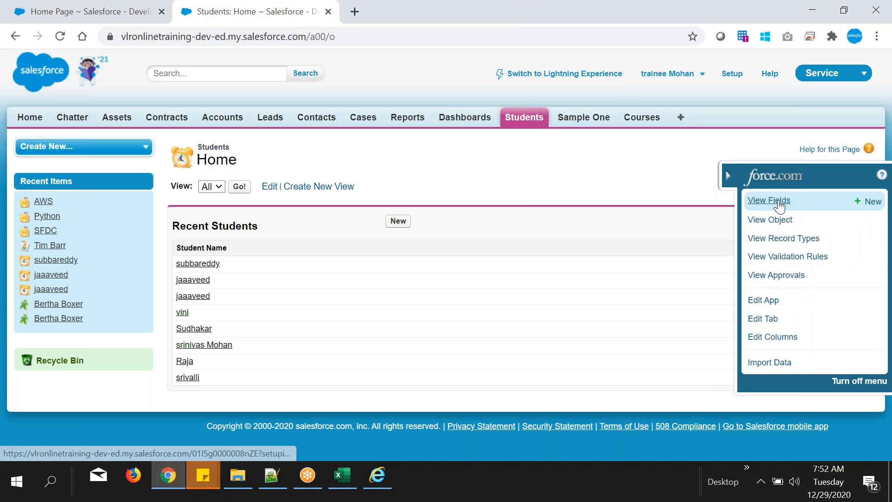
left_click(768, 200)
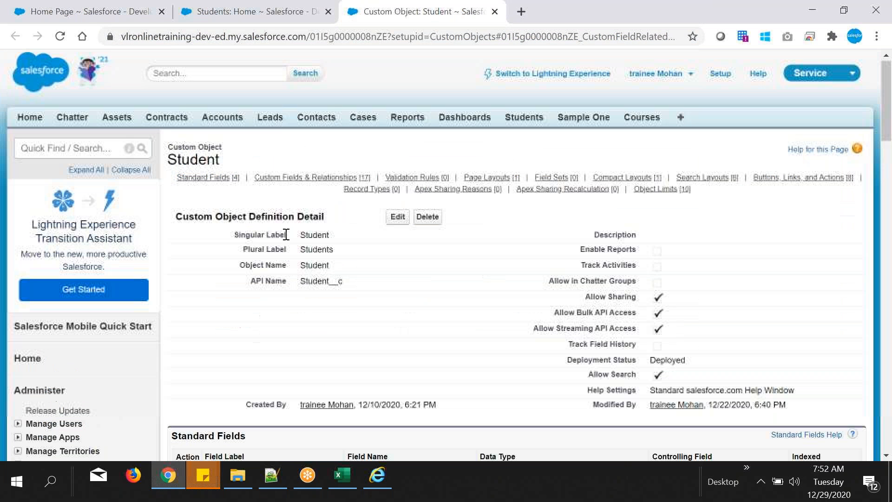
Start a new custom field on the Student object with the Lookup Relationship data type and continue to choosing the related object.
left_click_drag(257, 266, 411, 331)
scroll(408, 329, "down", 5)
left_click(399, 276)
scroll(454, 269, "down", 3)
scroll(454, 269, "down", 5)
scroll(453, 269, "up", 4)
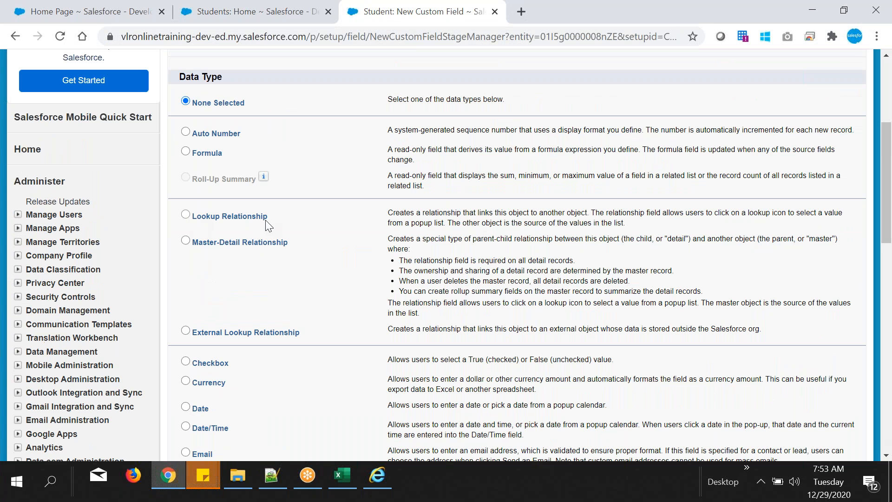
left_click(186, 215)
scroll(590, 268, "up", 5)
left_click(814, 224)
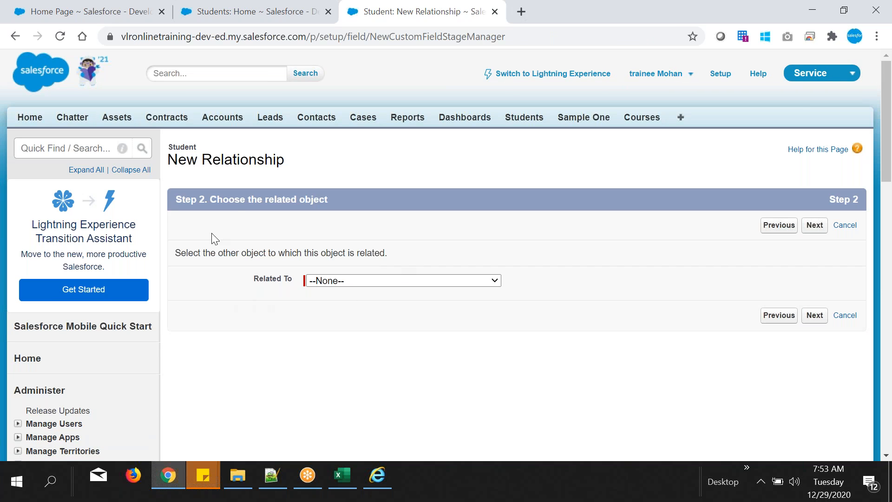
Switch to the Notepad++ notes and add the line "* Related To = parent object" under the lookup bullets.
left_click_drag(213, 200, 328, 199)
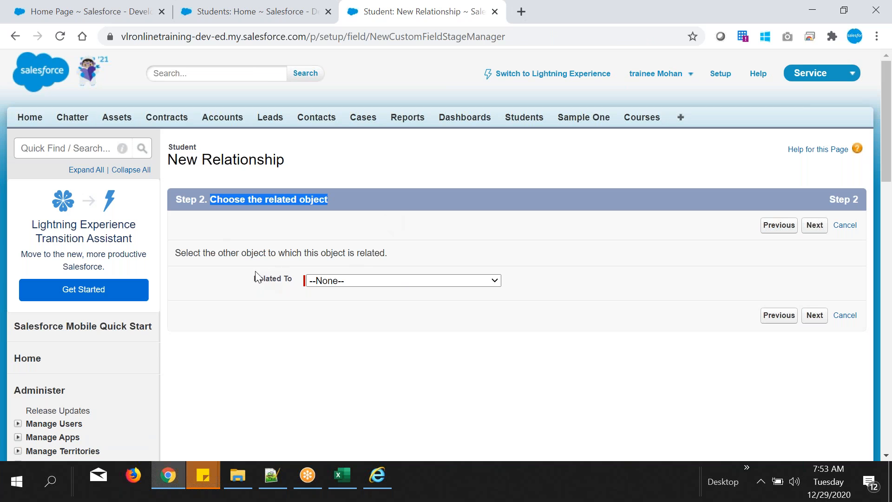
left_click_drag(253, 279, 298, 279)
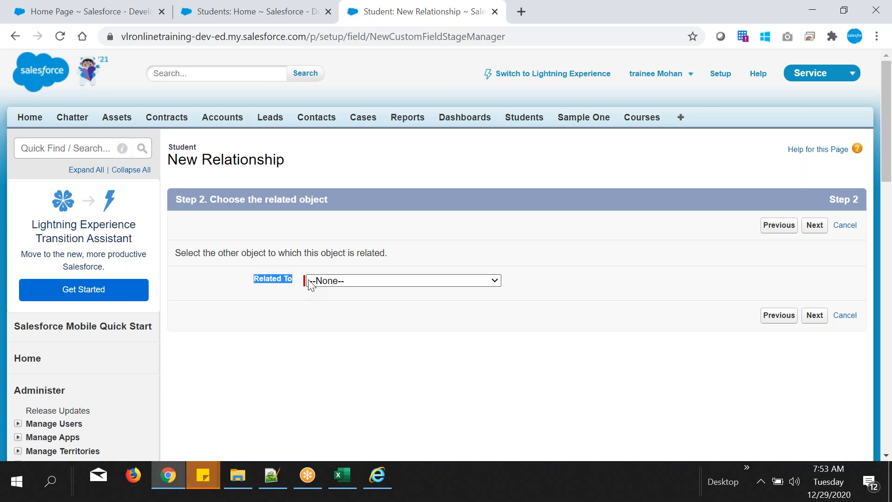
left_click(277, 470)
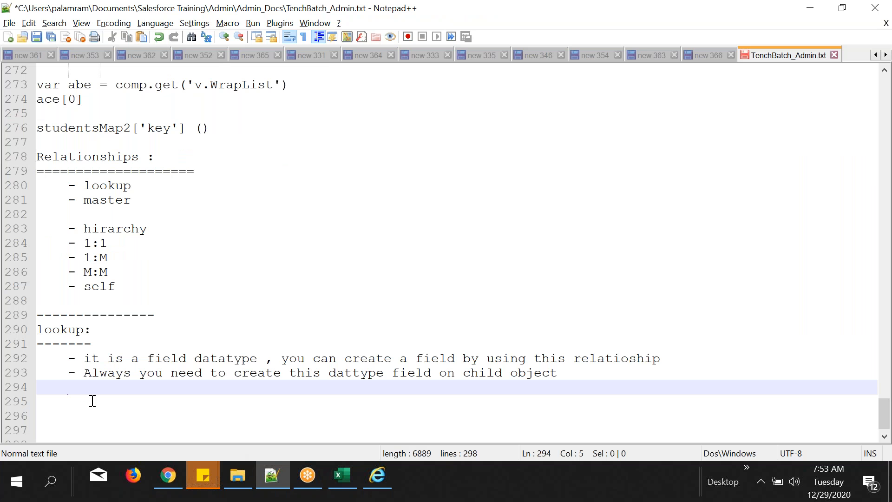
type("* Related To = parent object")
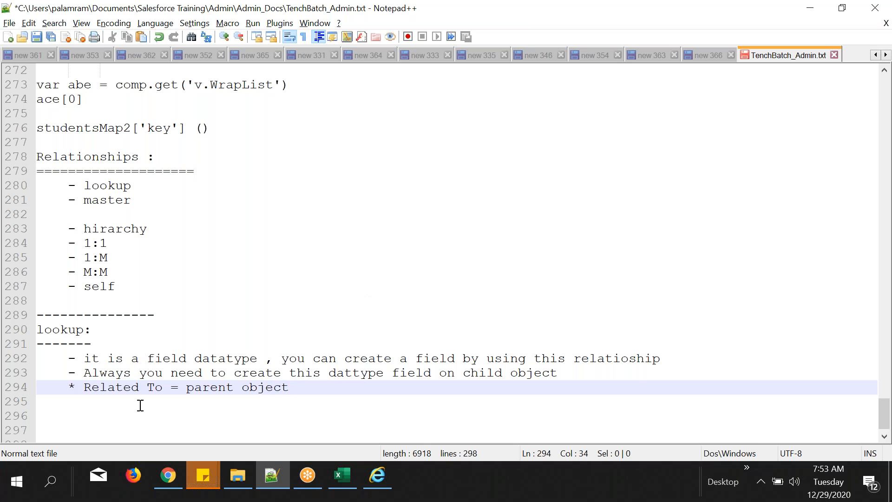
Return to Salesforce in Chrome and set Related To to Course for the Student lookup field.
left_click(168, 475)
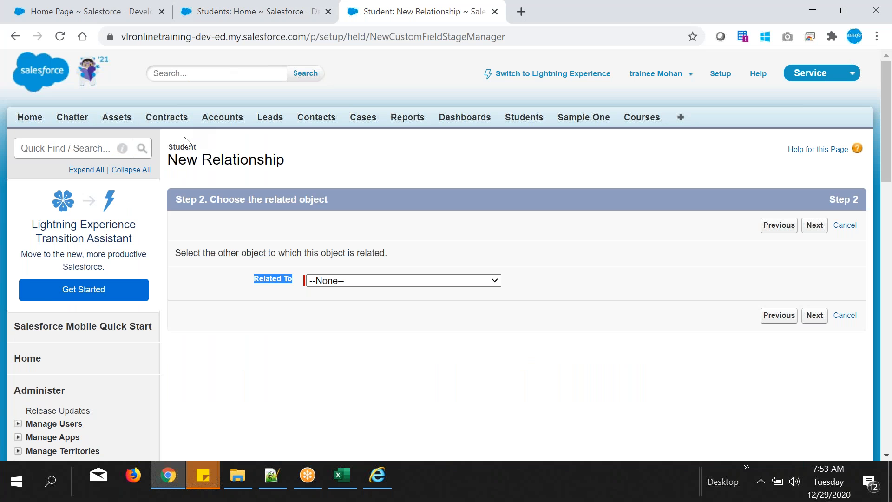
left_click_drag(173, 145, 197, 147)
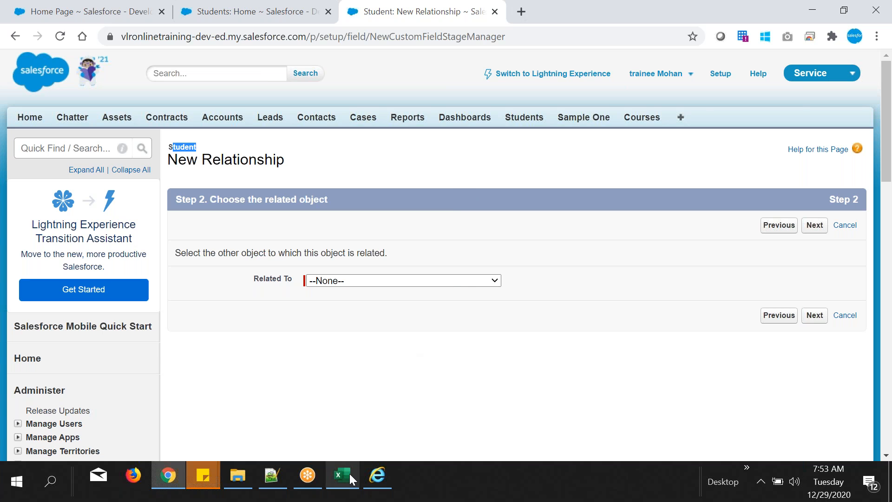
left_click_drag(250, 278, 344, 284)
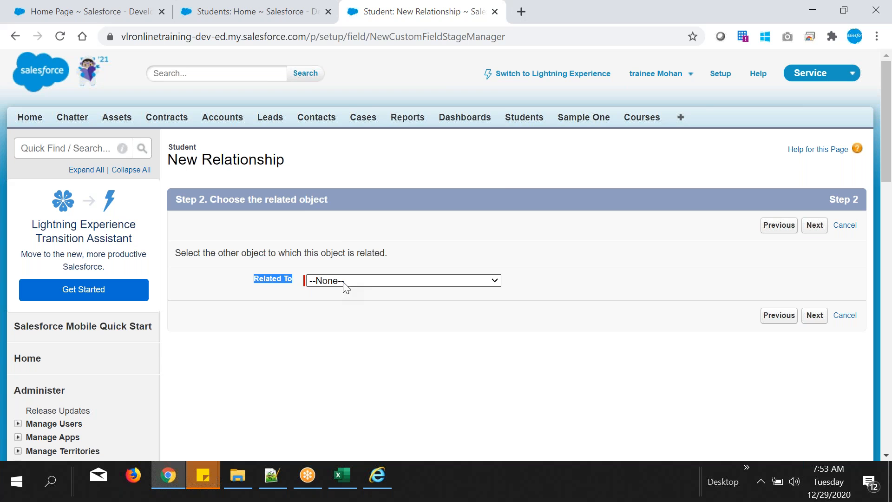
left_click(364, 282)
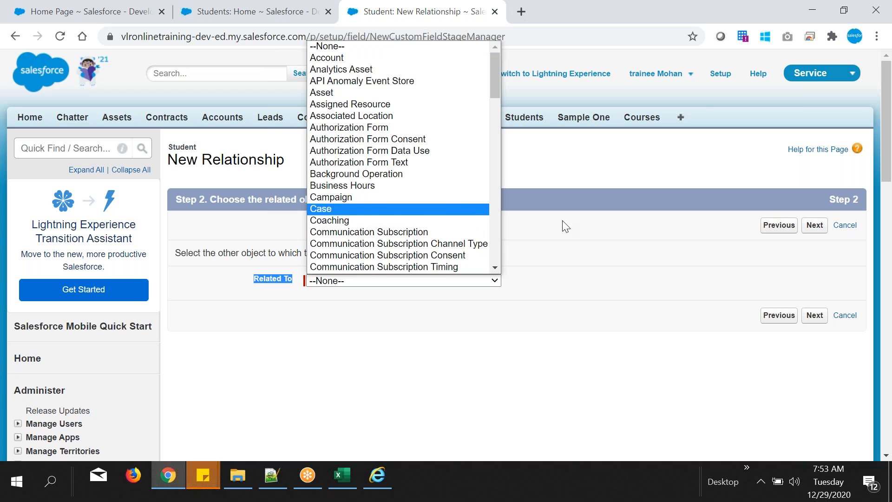
key("d")
key("c")
key("Down")
key("Down")
key("Down")
key("Down")
key("Down")
key("Down")
key("Down")
key("Down")
key("Down")
key("Down")
key("Down")
key("Down")
key("Down")
key("Down")
key("Down")
key("Down")
key("Down")
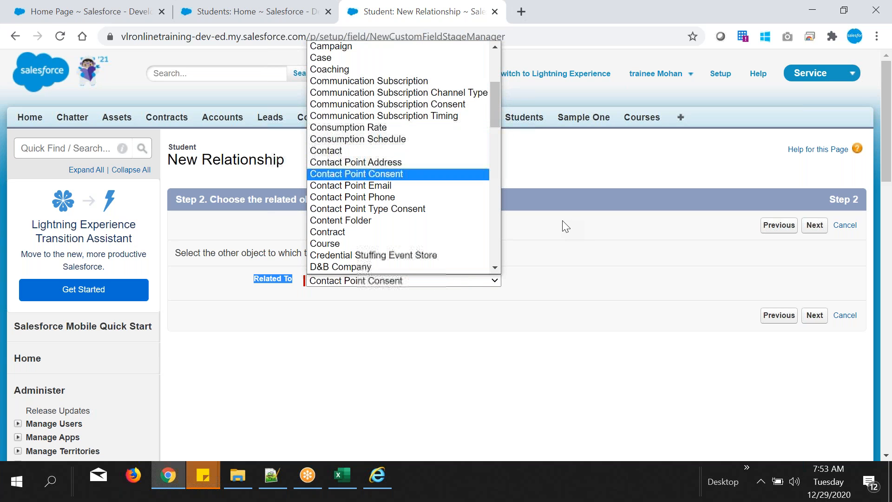
left_click(563, 226)
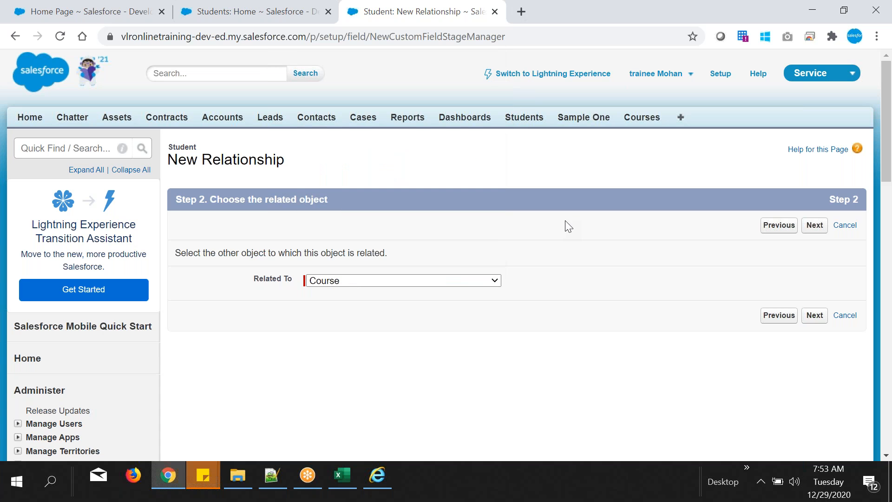
Check the Courses and Students headings in the Excel workbook and return to the relationship setup in Chrome.
left_click(338, 475)
left_click(136, 70)
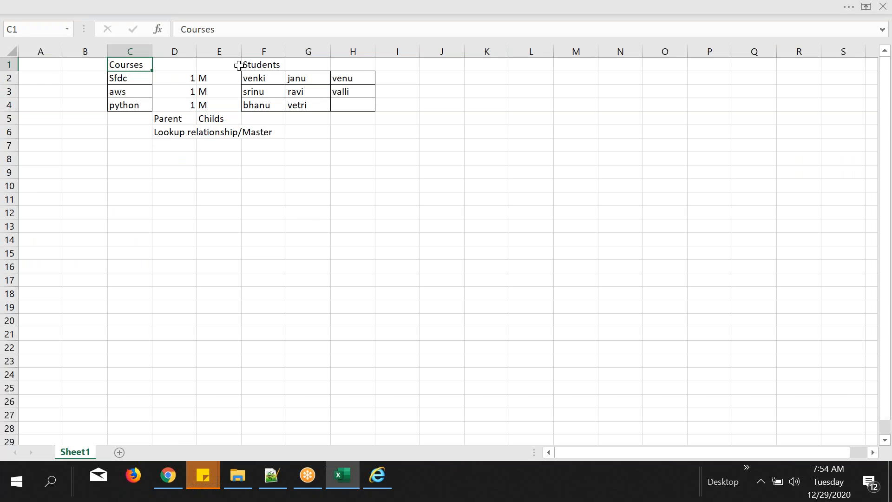
left_click(258, 65)
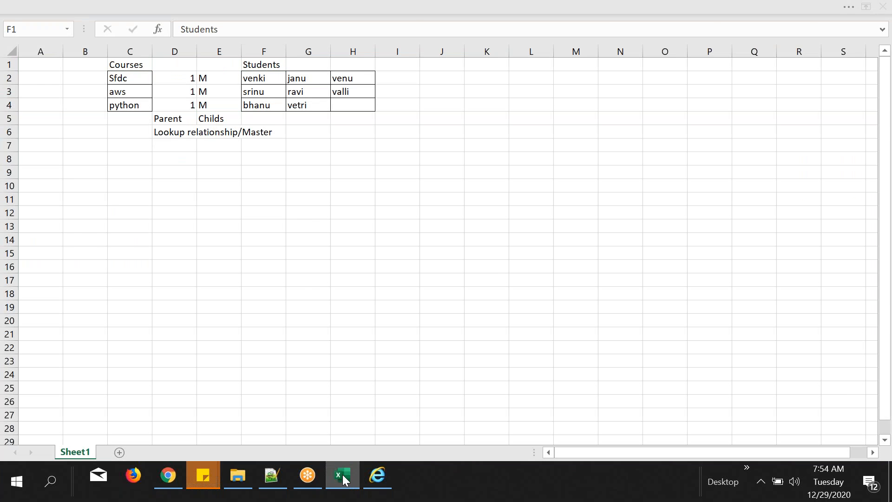
left_click(343, 479)
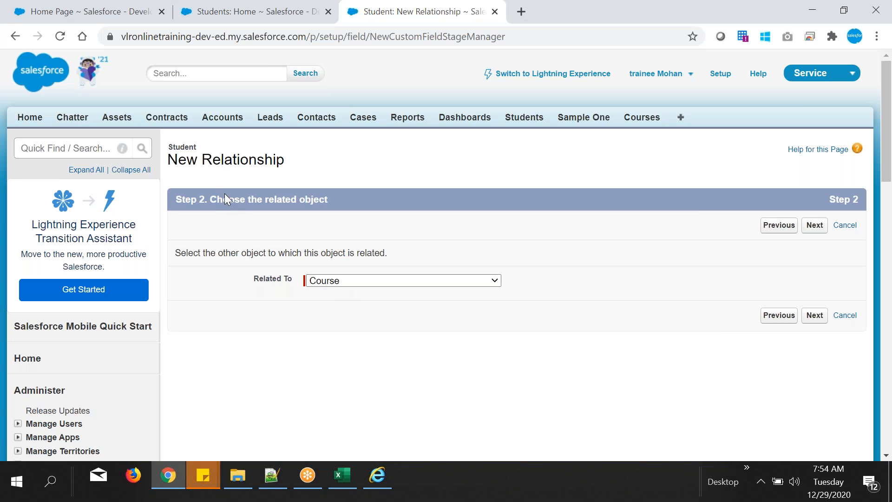
Continue to the lookup field's label and name settings and clear the prefilled field label.
left_click(813, 226)
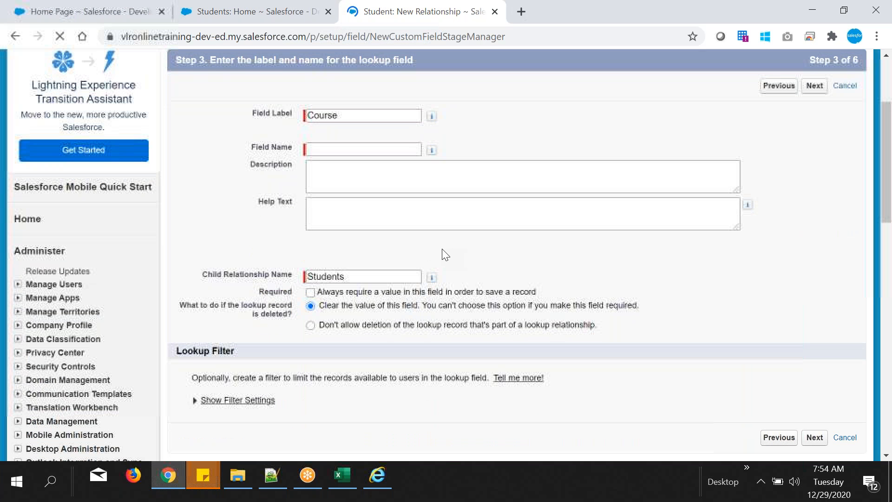
left_click_drag(251, 253, 317, 259)
double_click(343, 259)
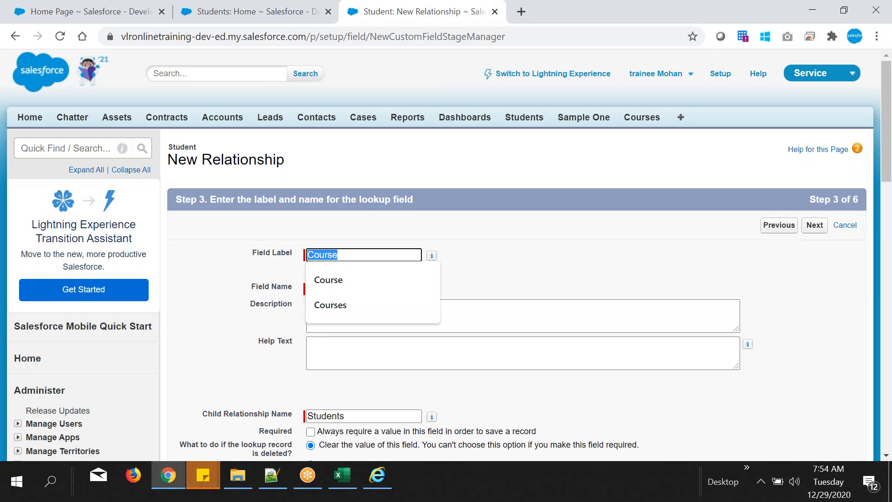
key("BackSpace")
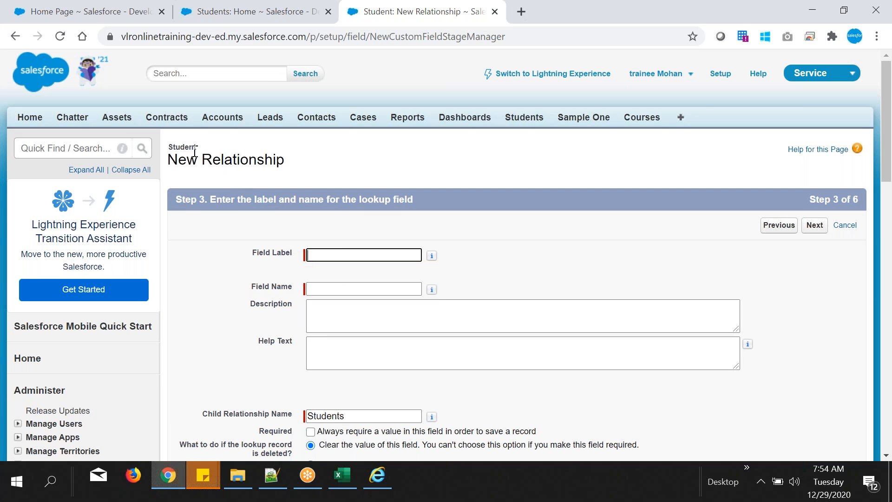
View the edit form of the first recent student's record and return to the new relationship setup.
left_click_drag(173, 144, 197, 147)
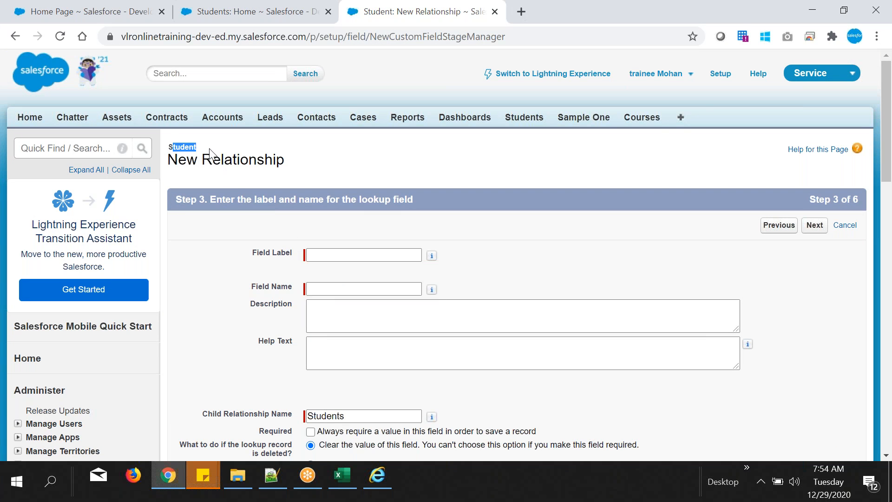
left_click(302, 8)
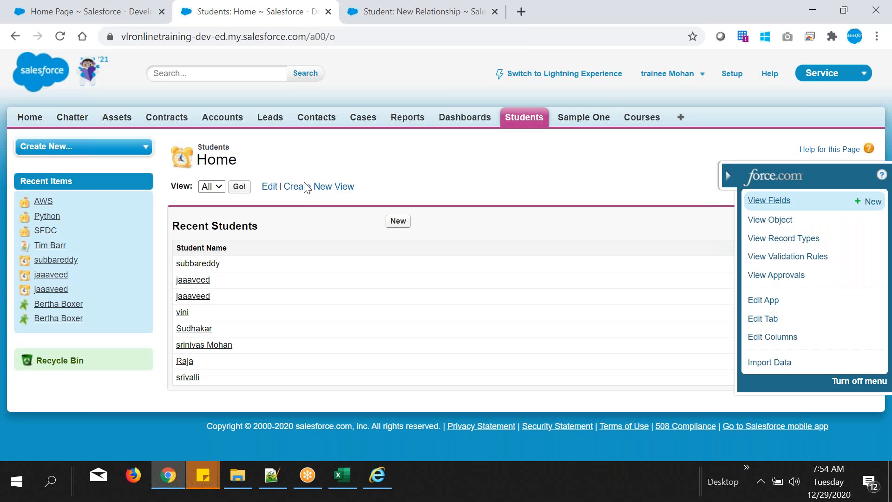
left_click(197, 265)
left_click(394, 218)
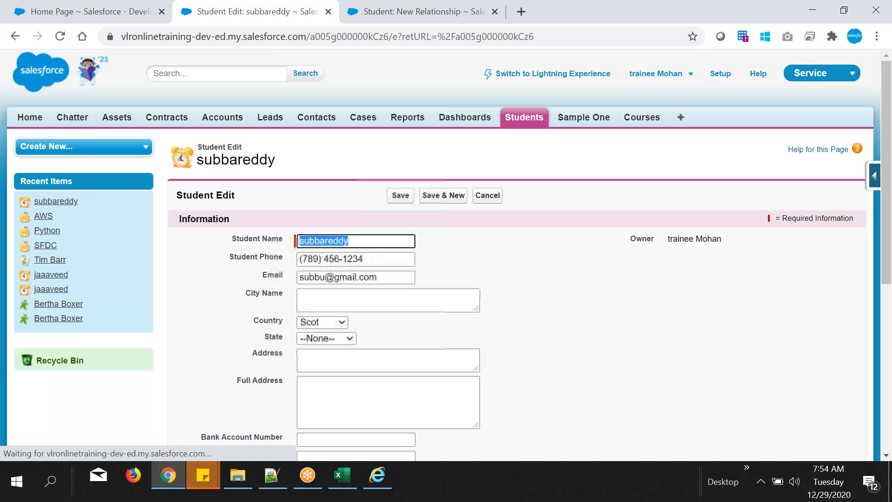
left_click(436, 12)
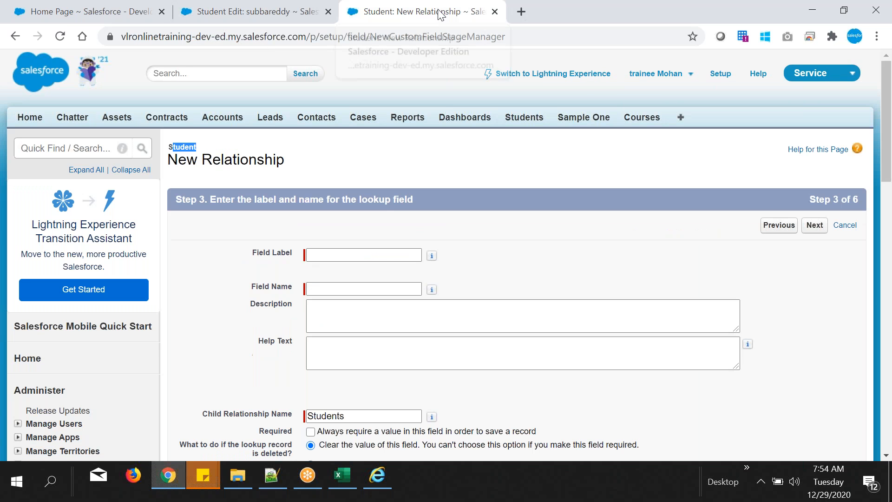
Set the lookup field's label to "Courses offered" and check its field name and child relationship name.
left_click(338, 253)
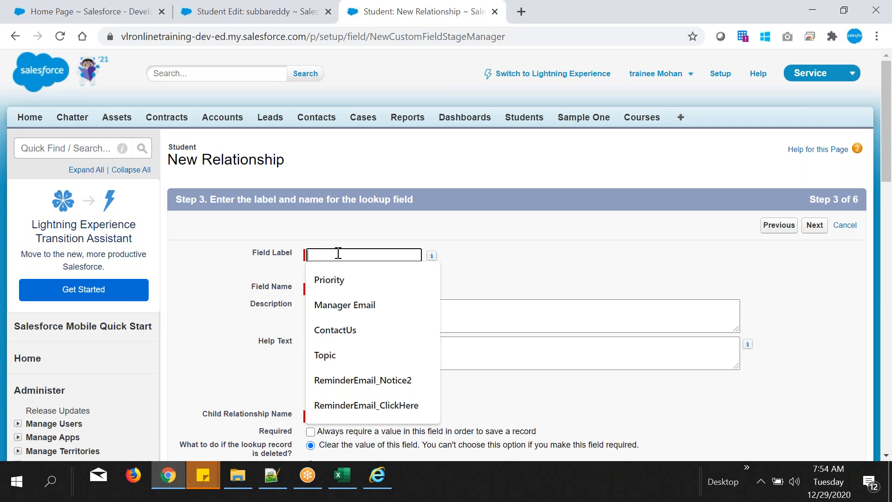
type("Course")
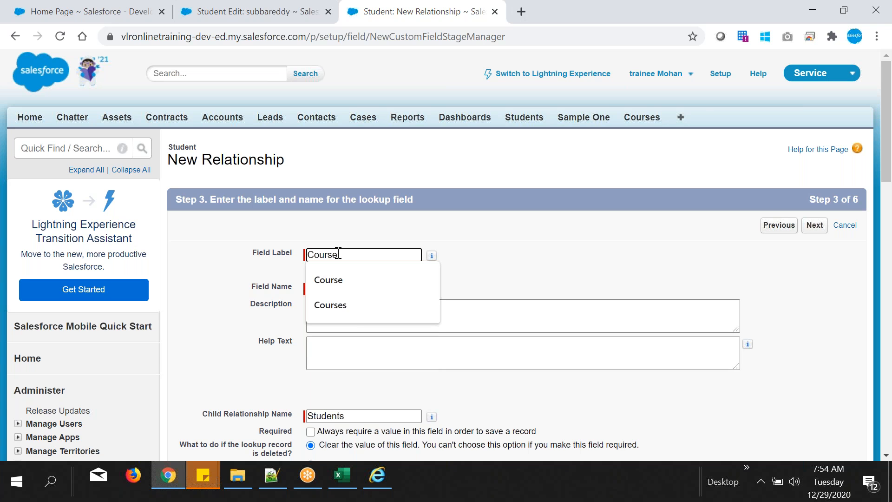
type("s offered")
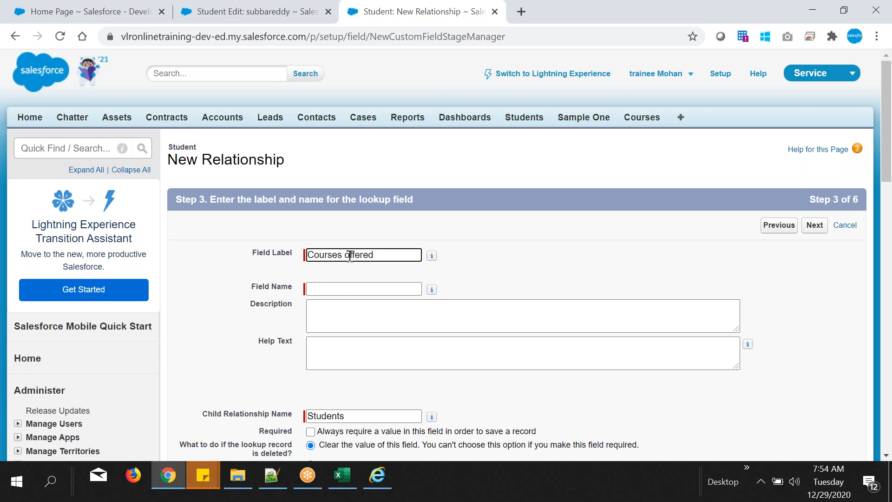
left_click(490, 266)
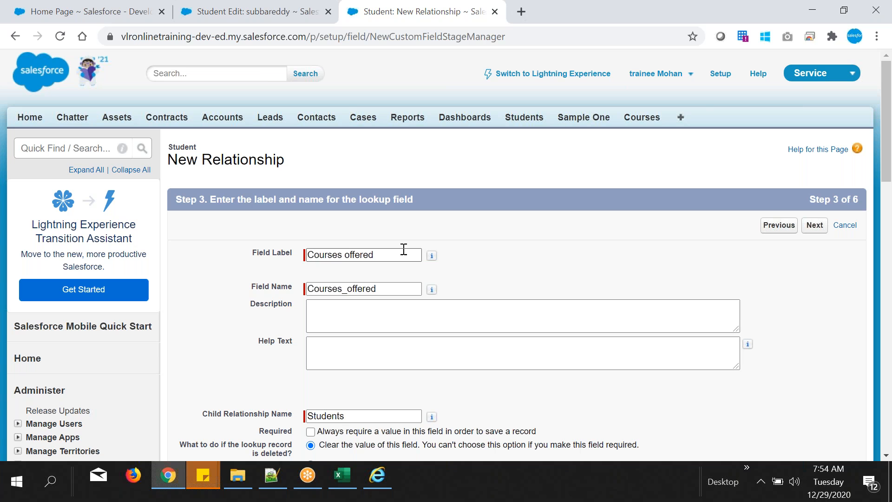
left_click_drag(390, 288, 309, 289)
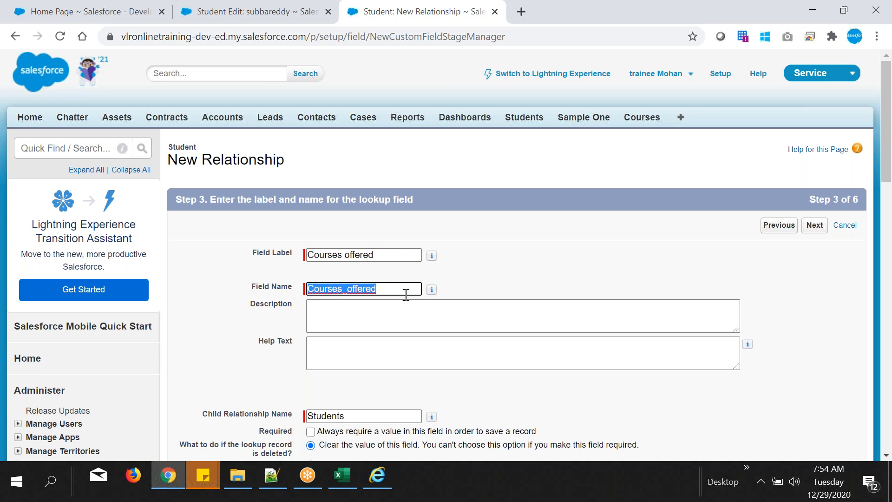
left_click(431, 299)
scroll(550, 282, "down", 3)
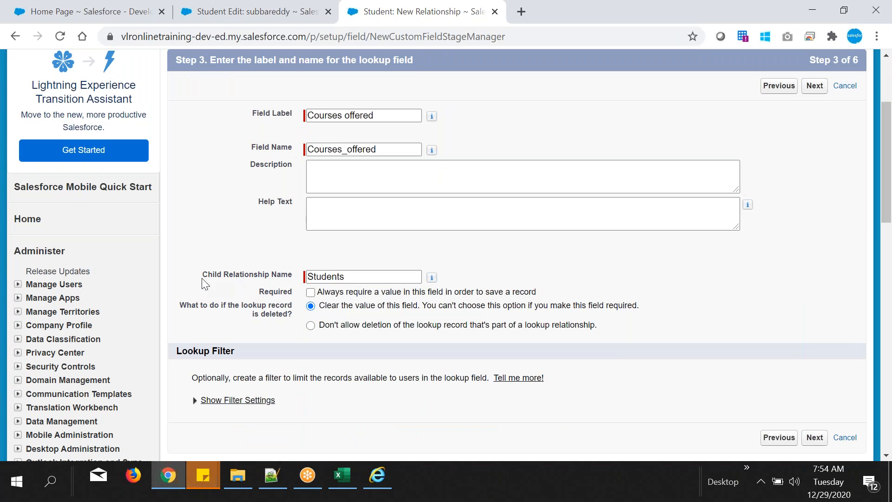
left_click_drag(203, 275, 290, 282)
left_click(509, 288)
scroll(709, 295, "up", 3)
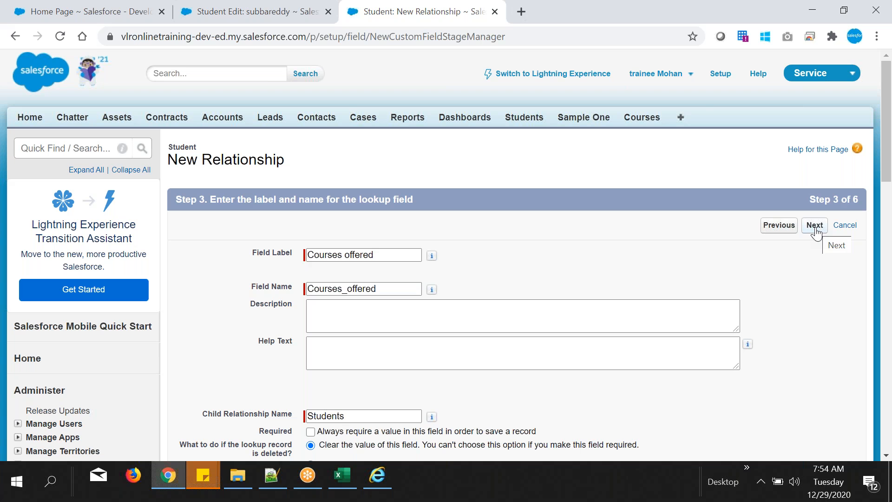
Keep the default field-level security, page layouts and Students related list, and save the Courses offered lookup field.
left_click(815, 225)
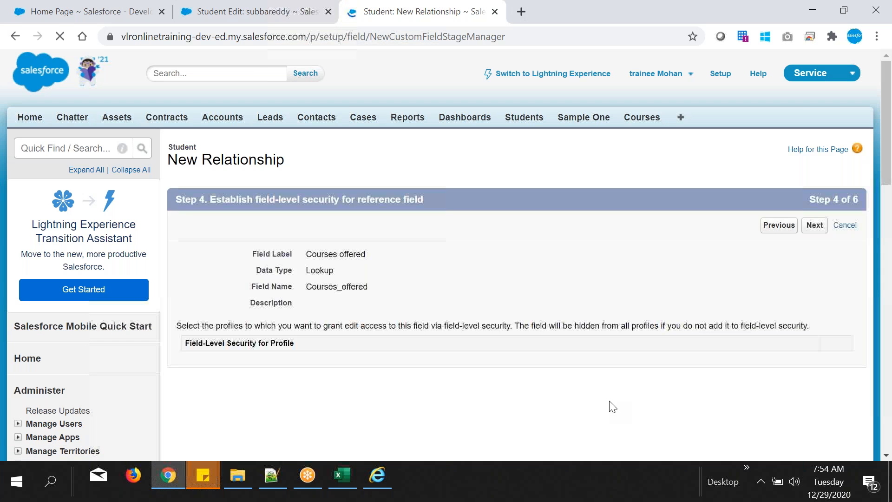
scroll(625, 418, "down", 2)
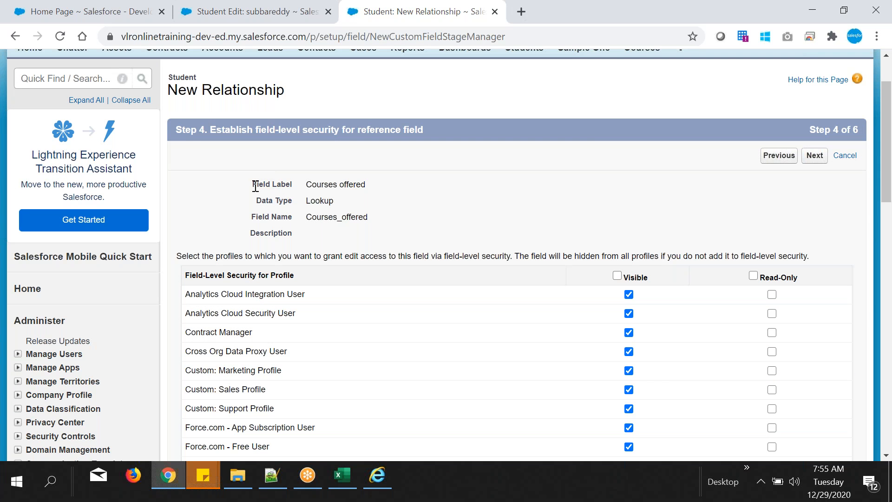
left_click(815, 155)
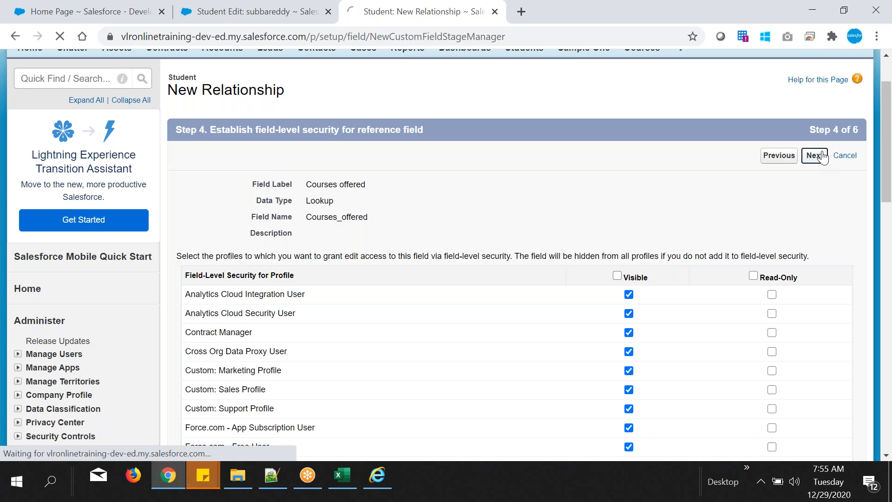
scroll(537, 273, "down", 2)
left_click(812, 153)
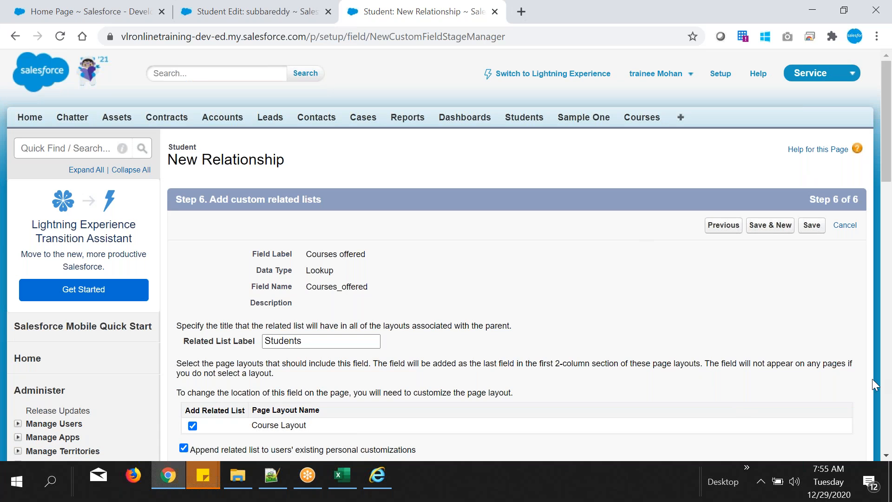
left_click(811, 226)
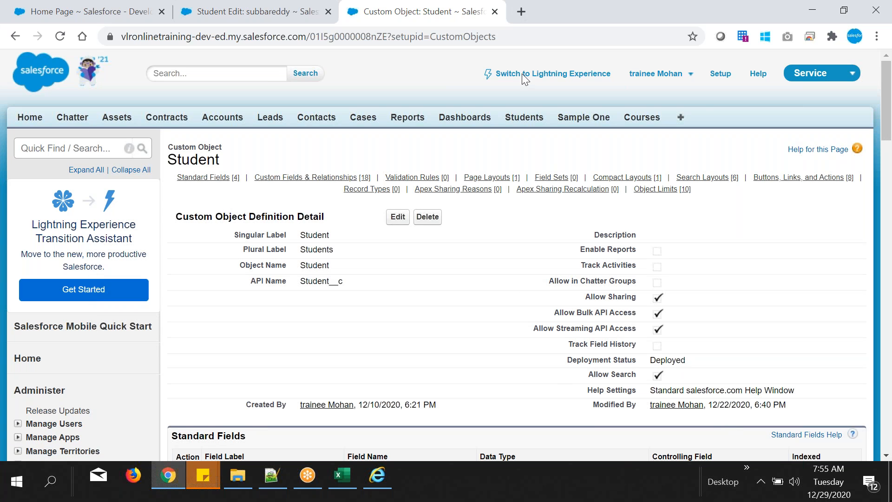
Review the Student object's details and locate the Courses offered lookup among its custom fields and relationships.
left_click_drag(224, 238, 384, 333)
left_click(385, 333)
scroll(551, 300, "down", 7)
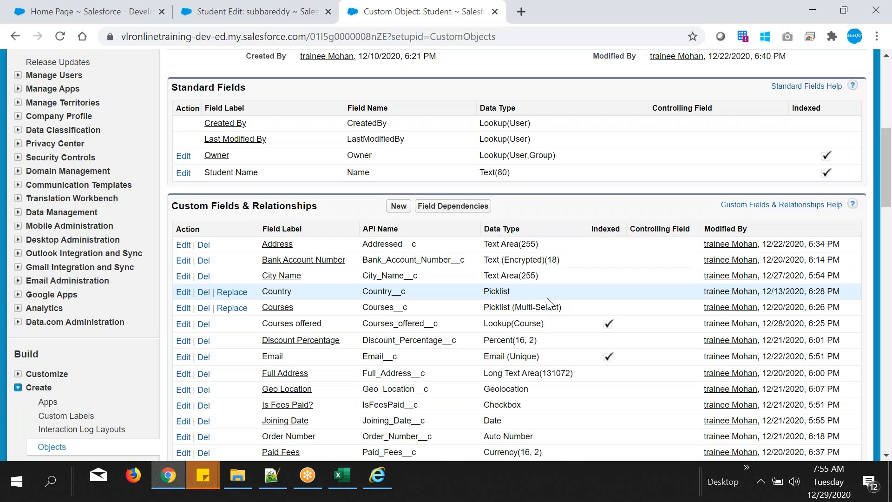
Review the Courses offered field's API name and data type, and compare it with the courses and students sheet in Excel.
scroll(383, 301, "down", 2)
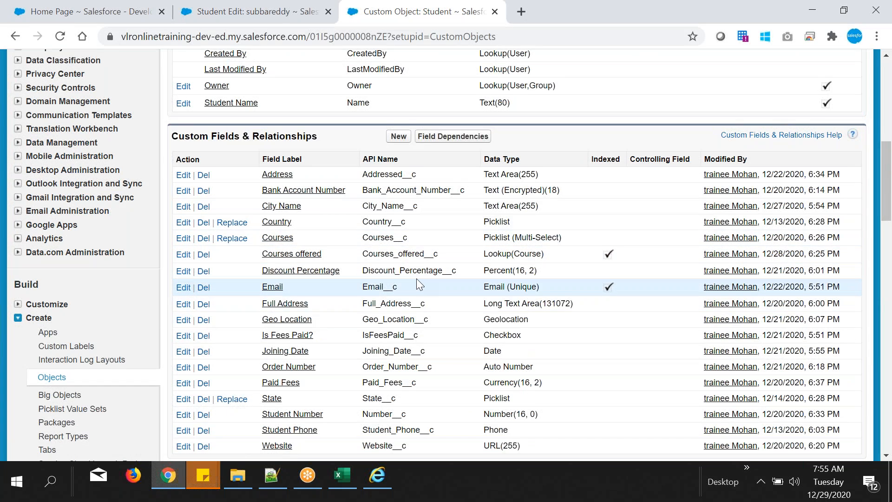
scroll(417, 281, "down", 1)
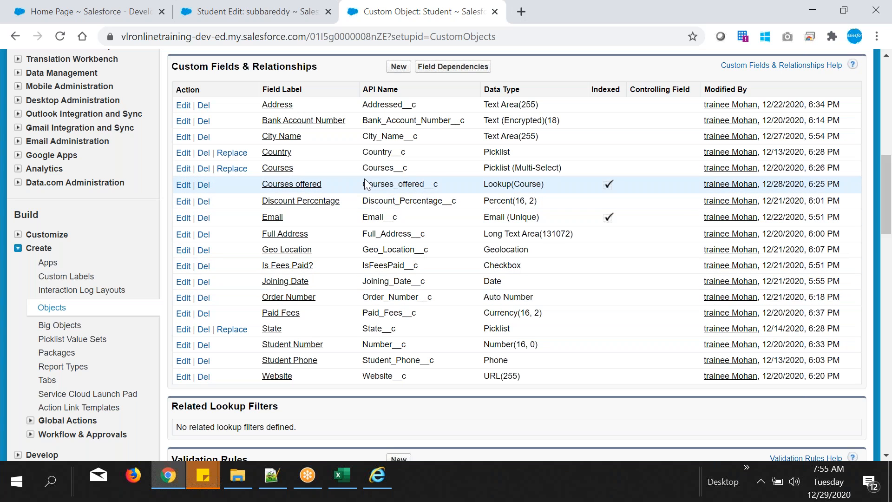
left_click_drag(412, 181, 502, 183)
double_click(503, 184)
double_click(495, 152)
double_click(491, 183)
left_click_drag(518, 184, 495, 186)
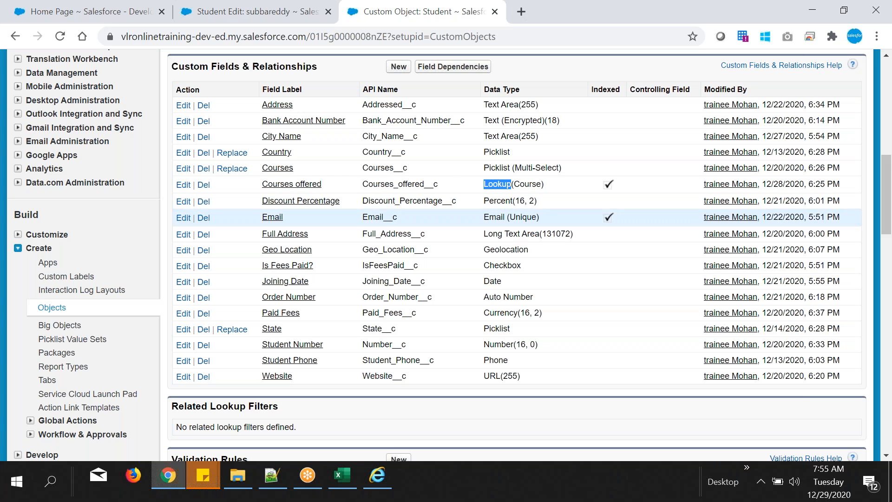
left_click(518, 185)
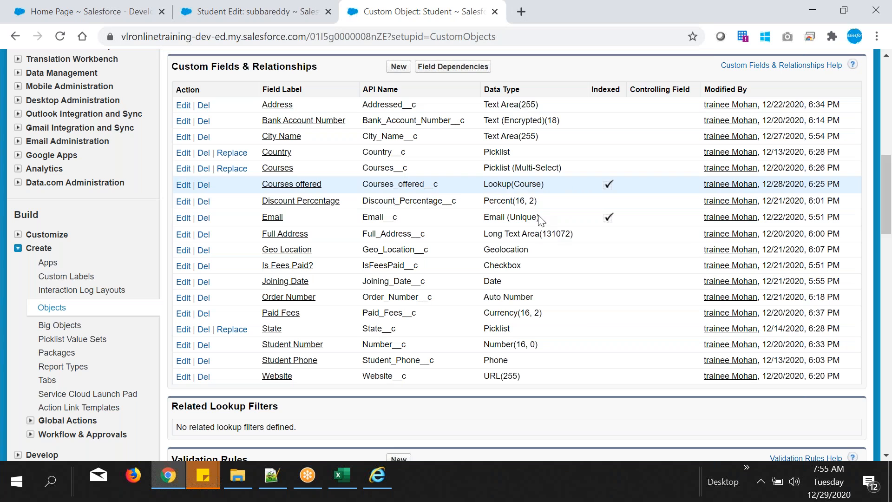
left_click_drag(483, 181, 561, 195)
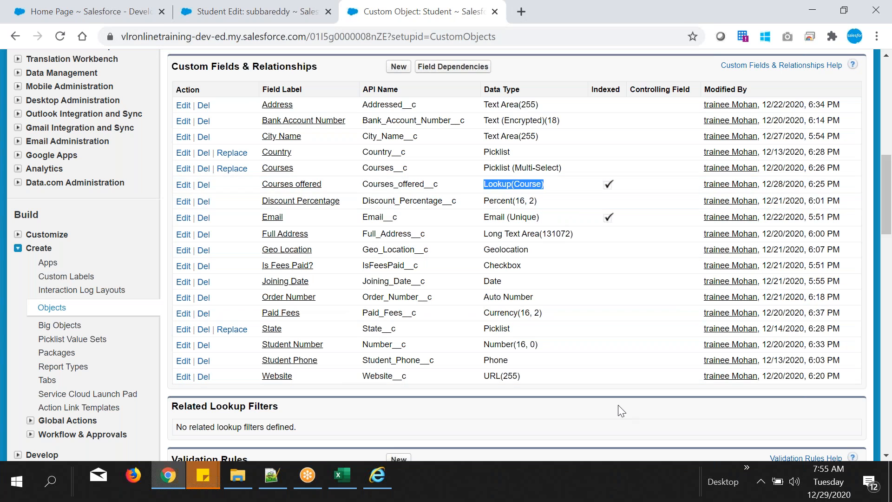
left_click_drag(363, 184, 439, 184)
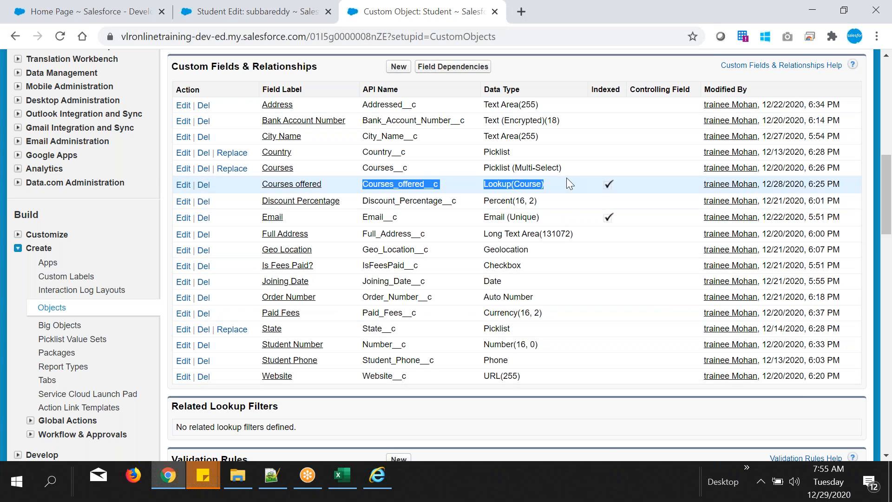
scroll(467, 307, "up", 5)
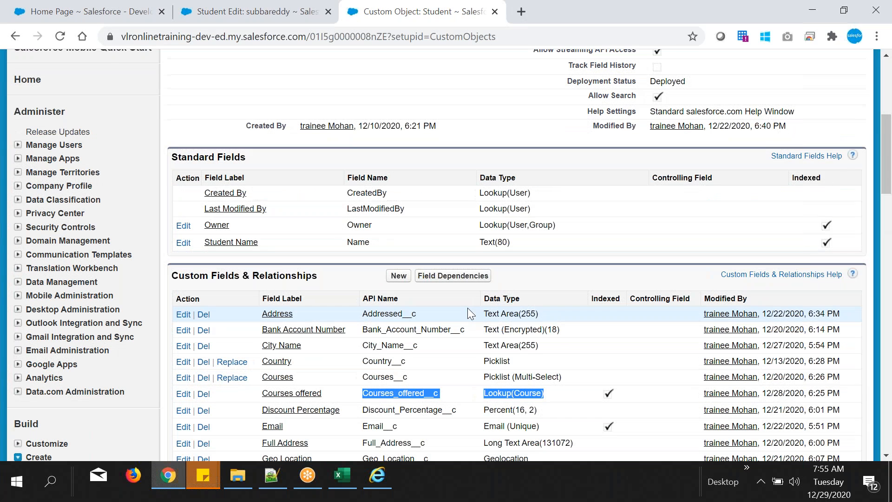
left_click(343, 478)
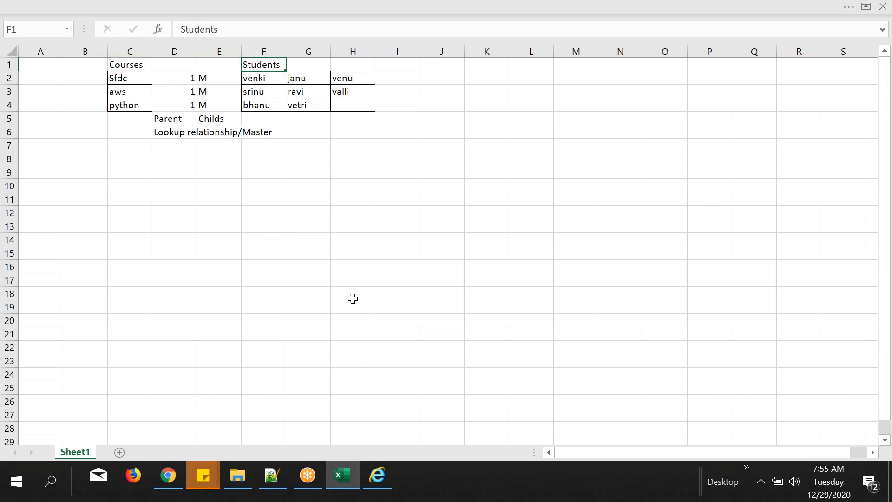
left_click(341, 471)
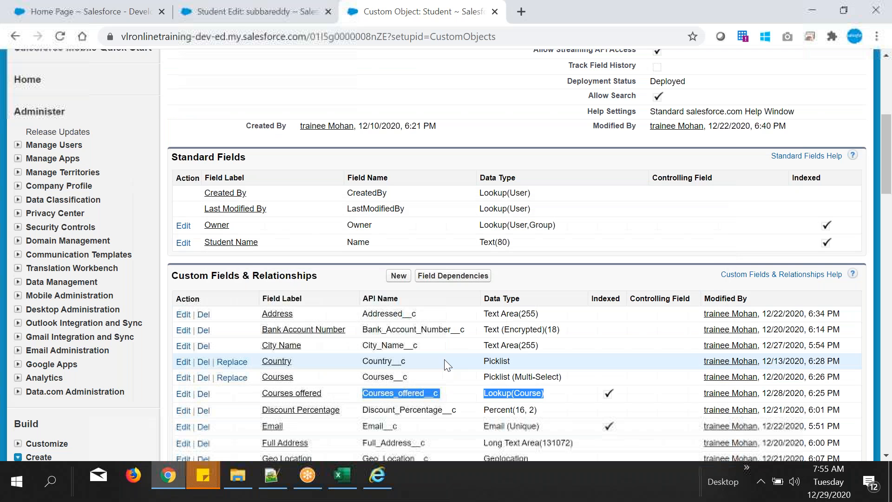
Open the first recent student's record for editing and locate its Courses offered field.
scroll(444, 358, "up", 7)
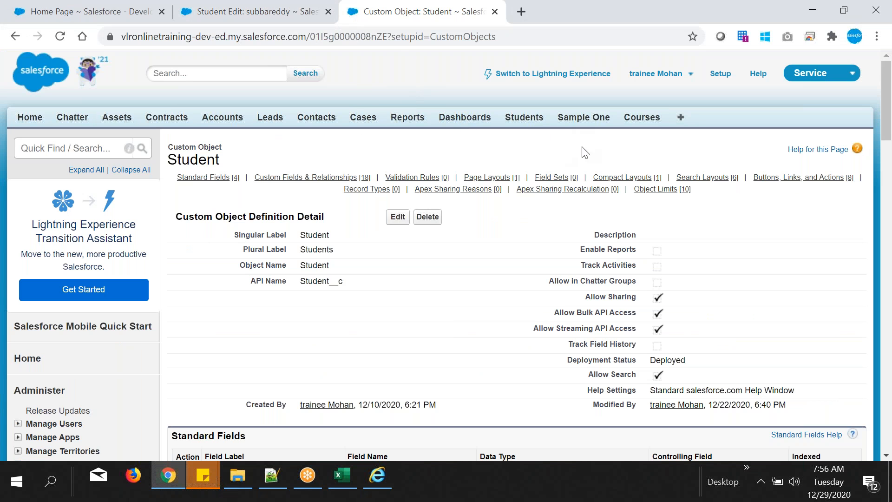
left_click(532, 120)
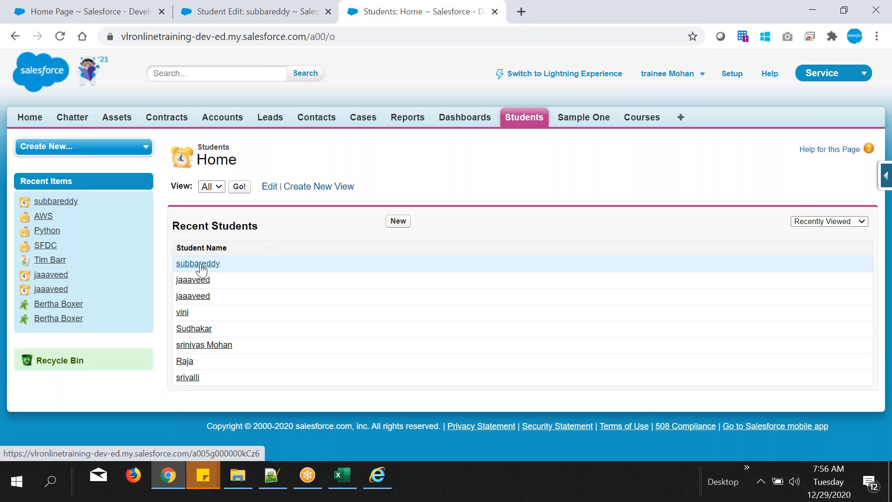
left_click(201, 264)
left_click(397, 218)
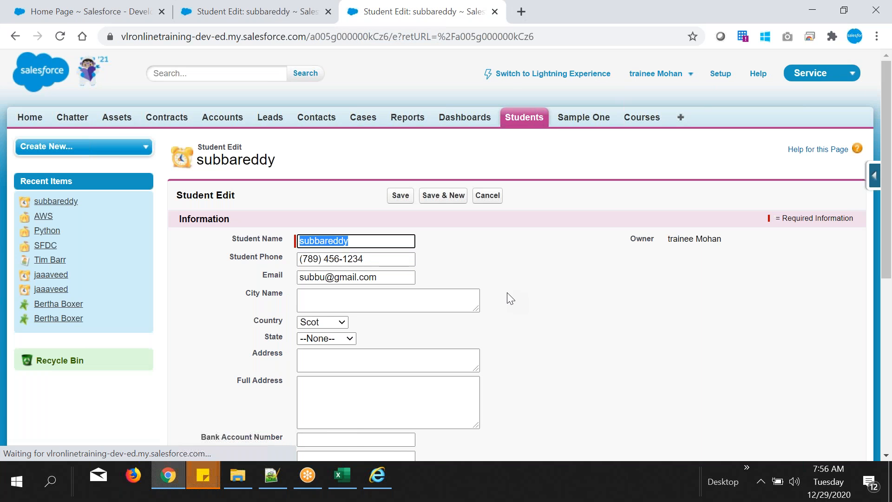
scroll(521, 286, "down", 7)
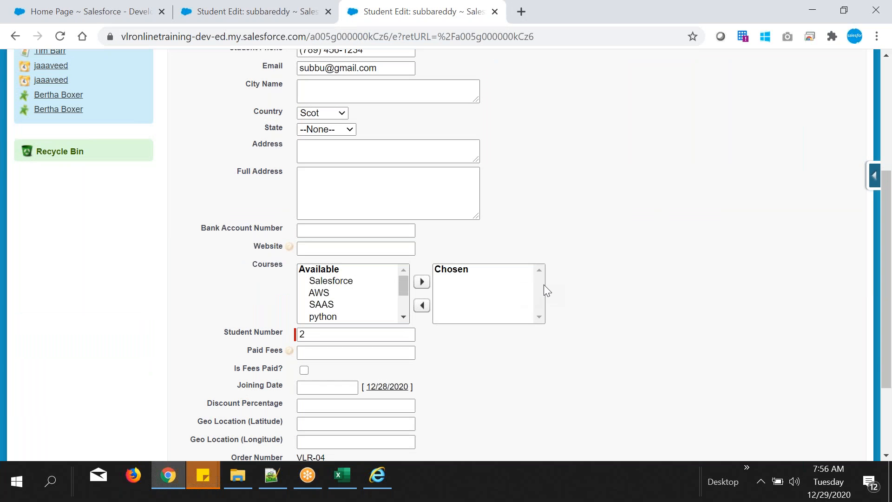
left_click_drag(222, 357, 285, 361)
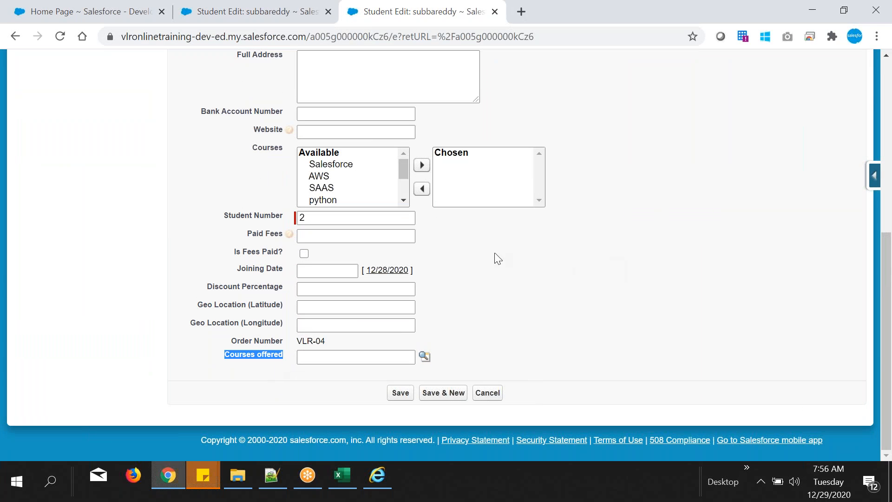
left_click(211, 368)
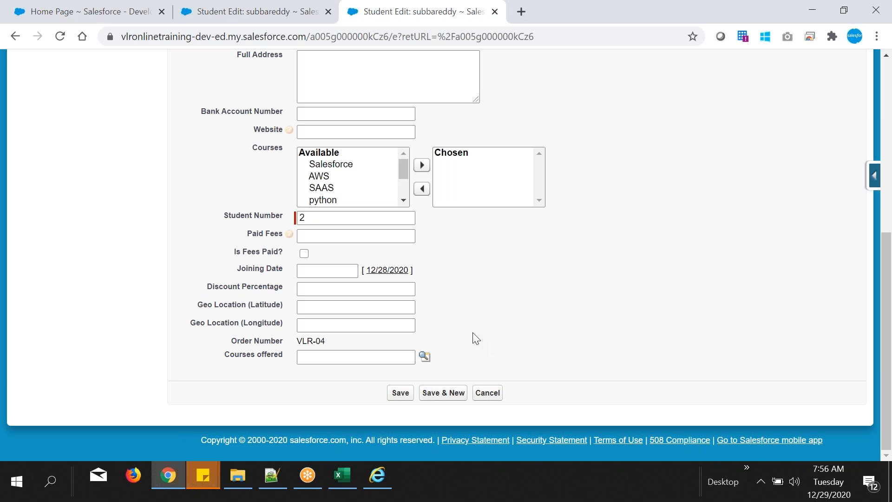
triple_click(258, 362)
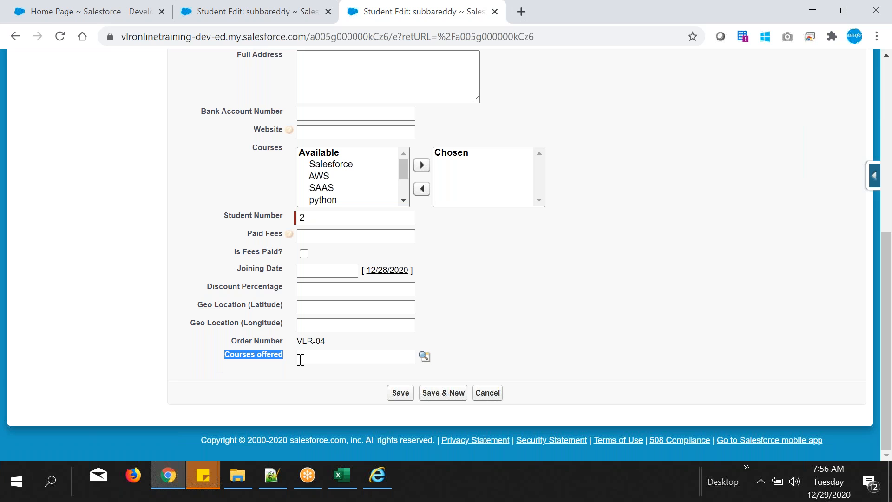
left_click(259, 362)
left_click_drag(229, 357, 287, 354)
left_click(255, 358)
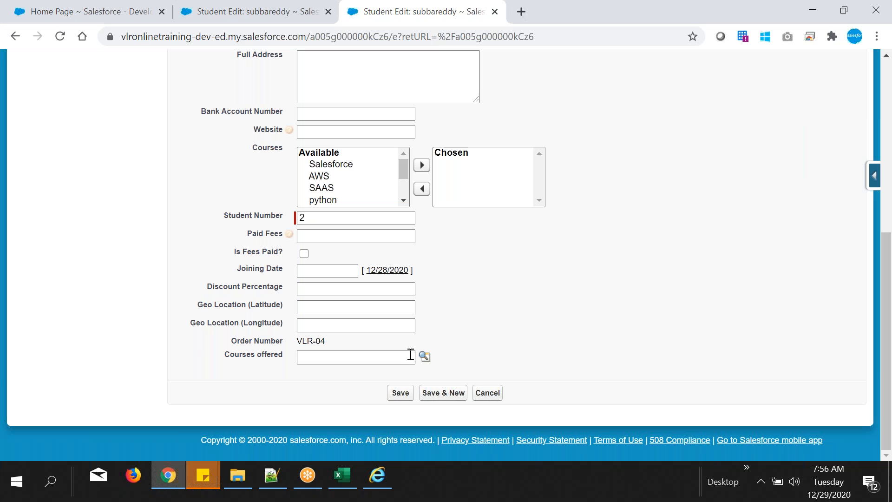
Examine the recently viewed courses in the Courses offered lookup window and close it without choosing one.
left_click(425, 357)
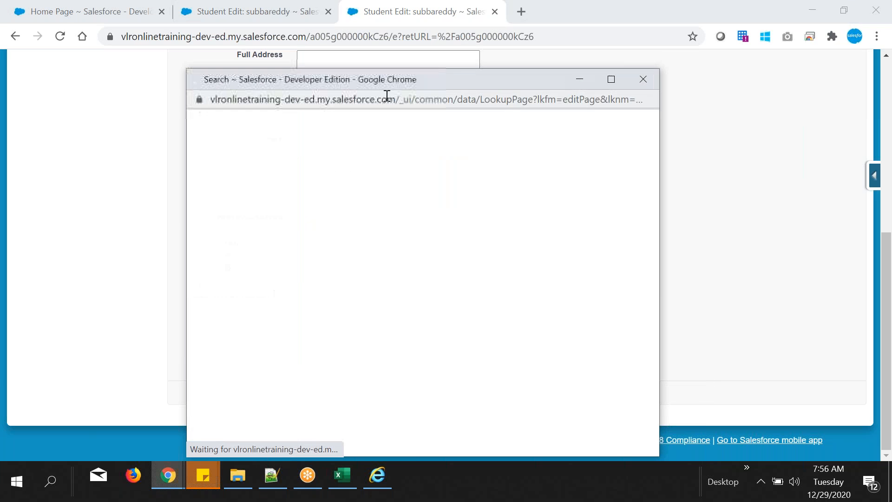
left_click_drag(395, 74, 394, 59)
left_click_drag(279, 194, 316, 196)
left_click_drag(201, 217, 254, 216)
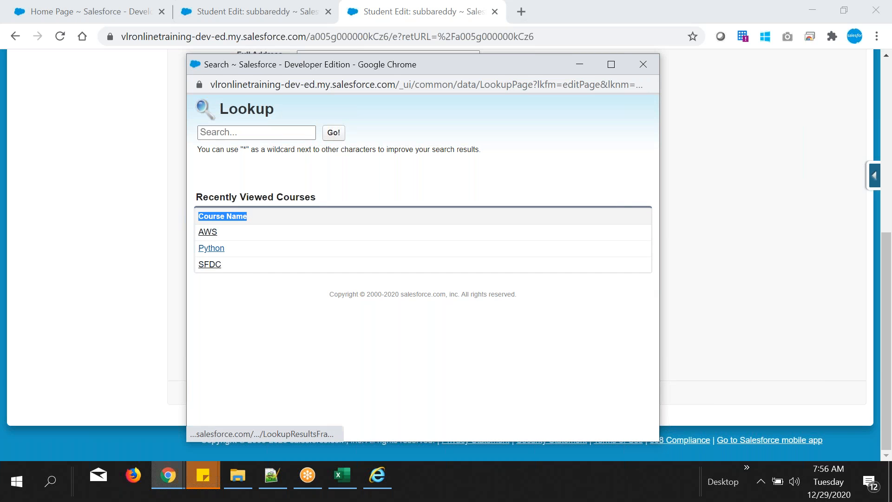
left_click(643, 65)
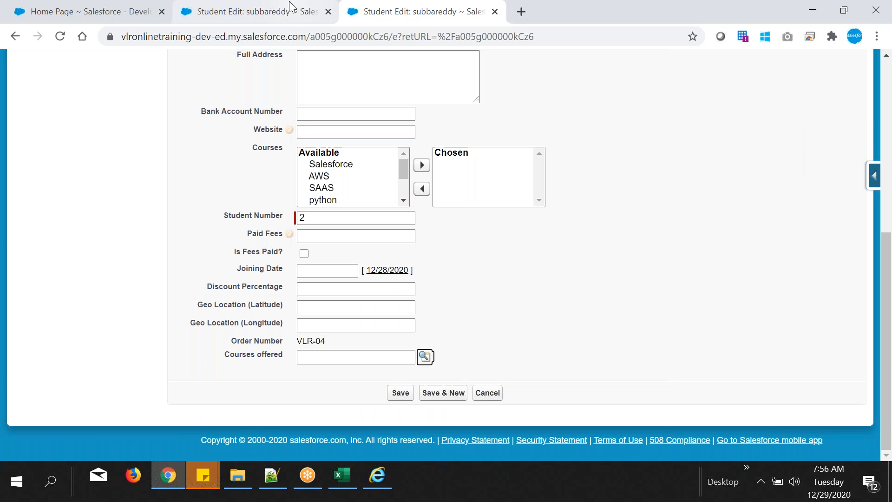
View the All list of Course records and return to the student's edit form.
left_click(288, 10)
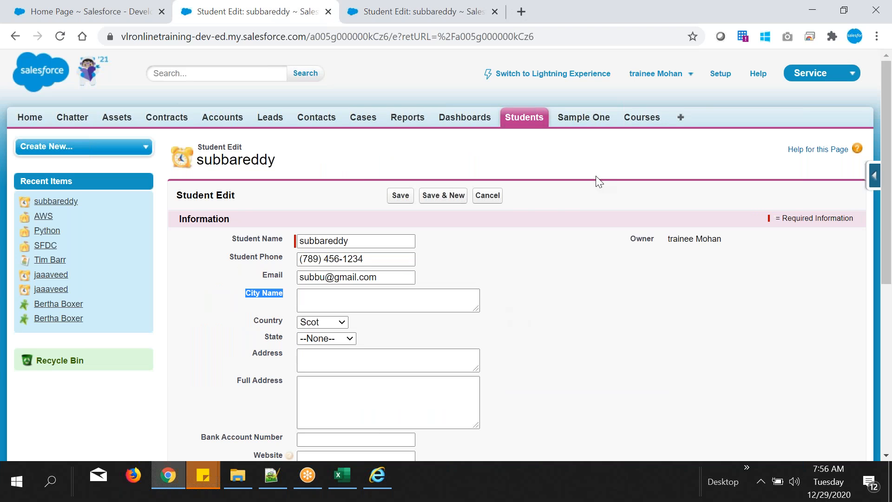
left_click(626, 121)
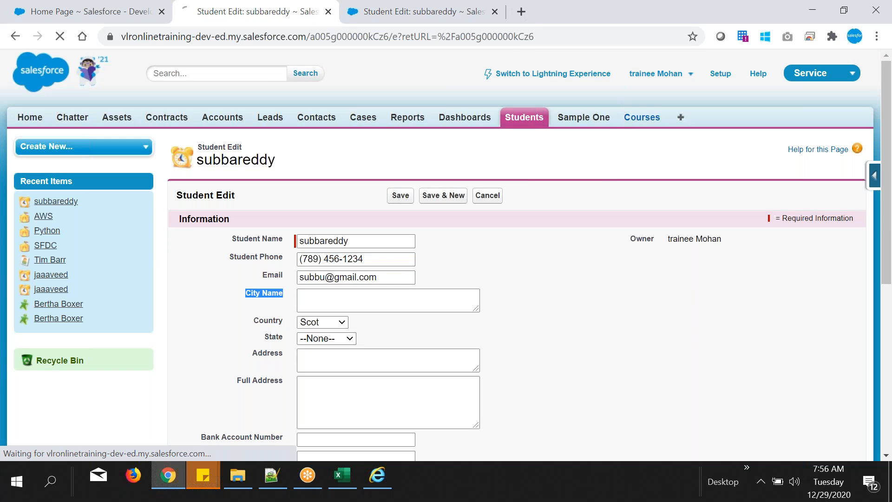
left_click(240, 187)
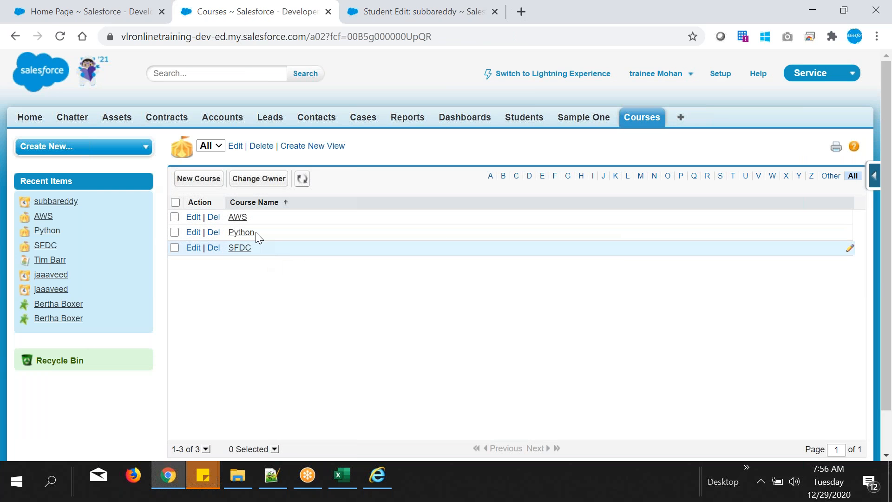
left_click(418, 13)
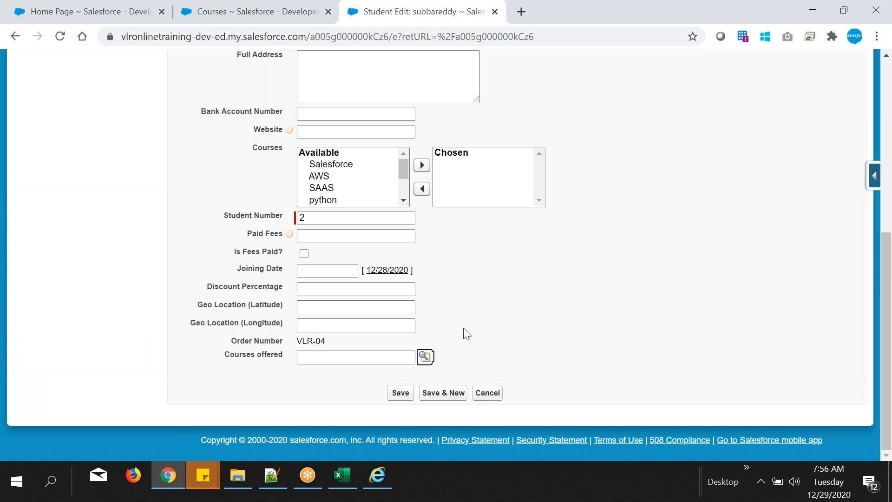
Compare the courses offered in the lookup window with the All list of Course records.
left_click(425, 355)
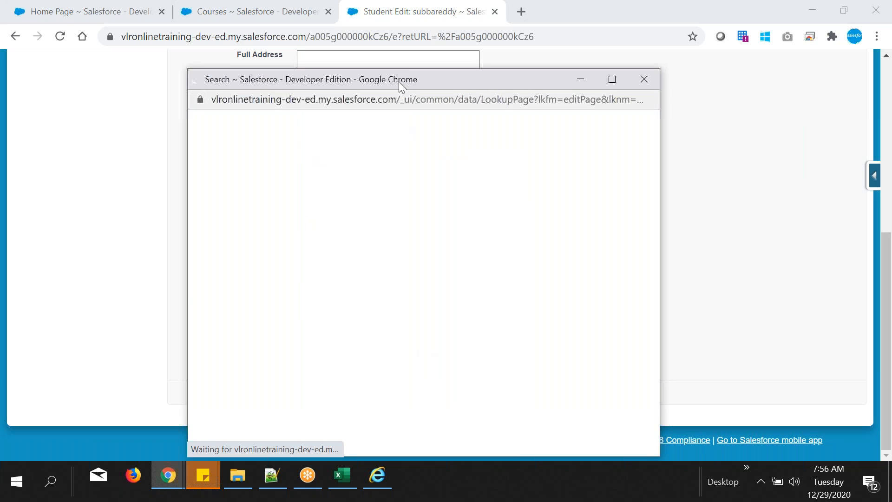
left_click_drag(402, 80, 403, 62)
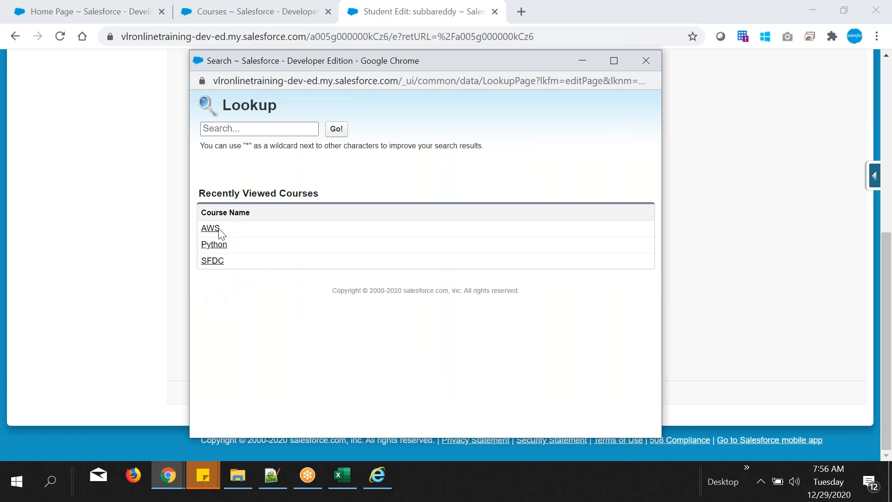
left_click_drag(236, 265, 205, 221)
left_click(233, 13)
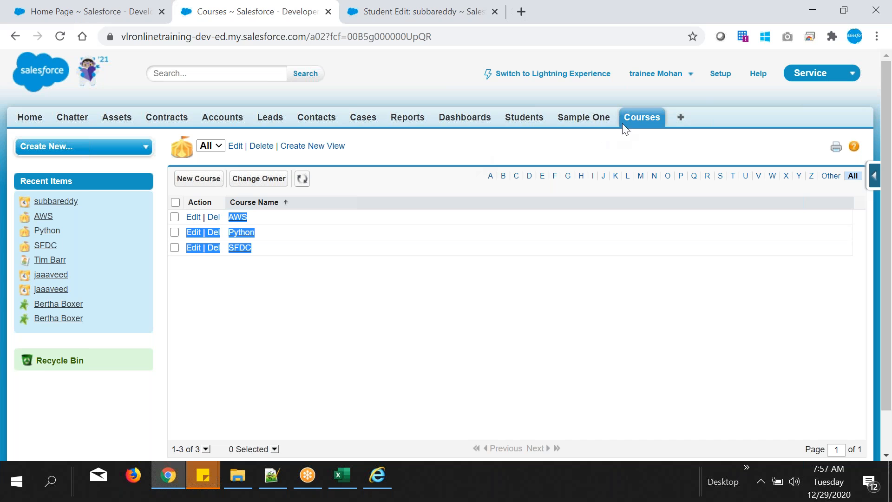
left_click(419, 12)
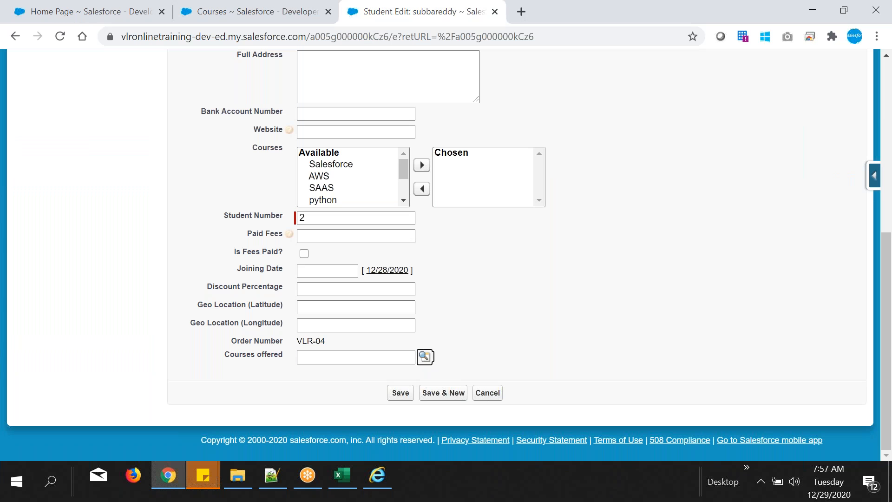
Choose SFDC as the student's Courses offered value through the lookup and save the student record.
left_click(426, 357)
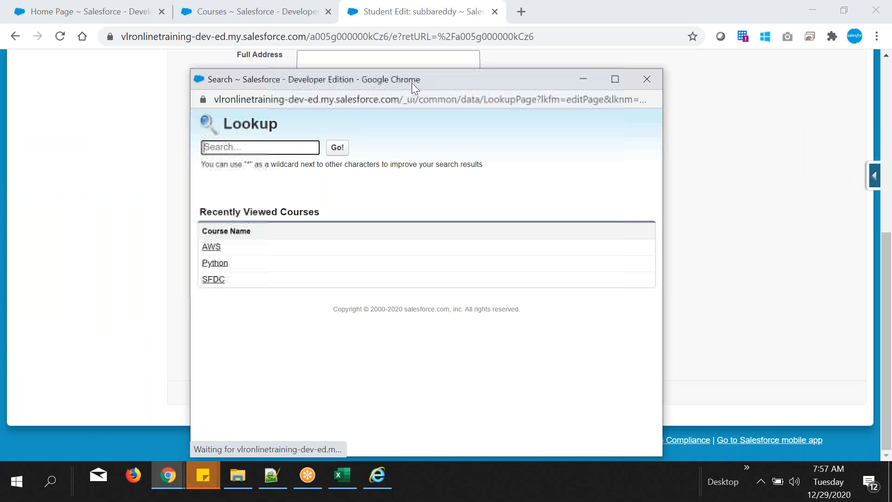
left_click_drag(289, 181, 322, 181)
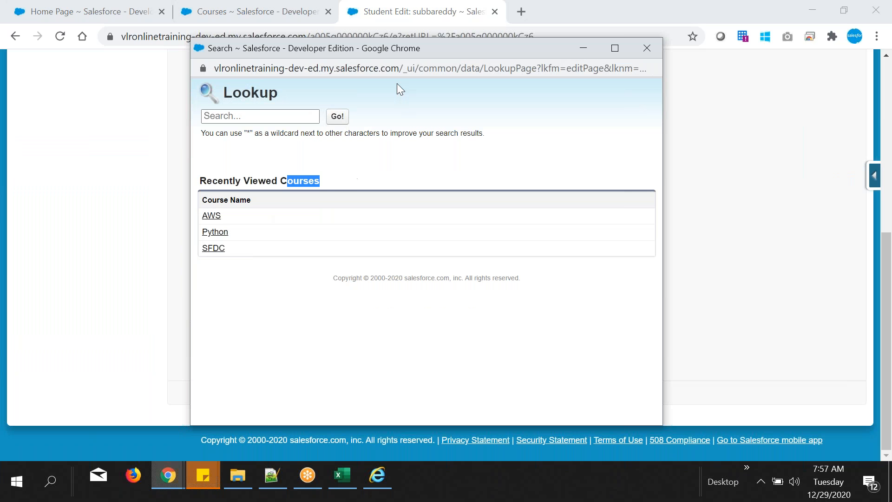
left_click_drag(518, 70, 659, 66)
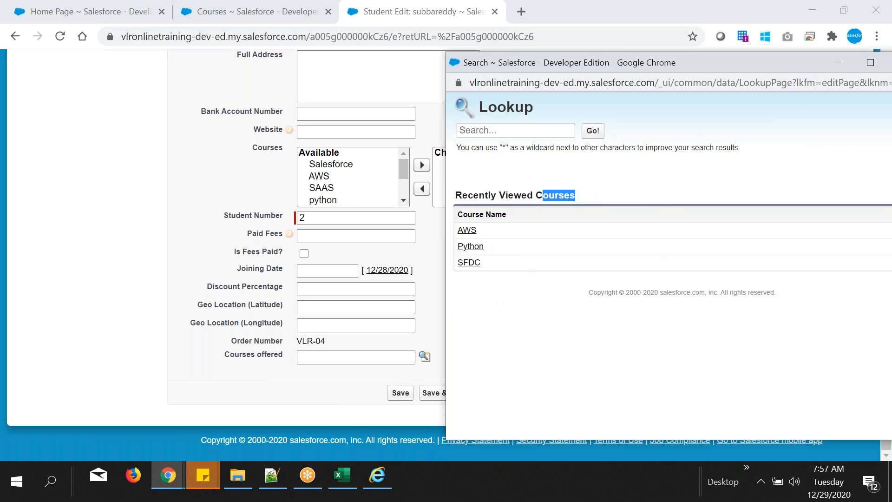
scroll(362, 307, "up", 5)
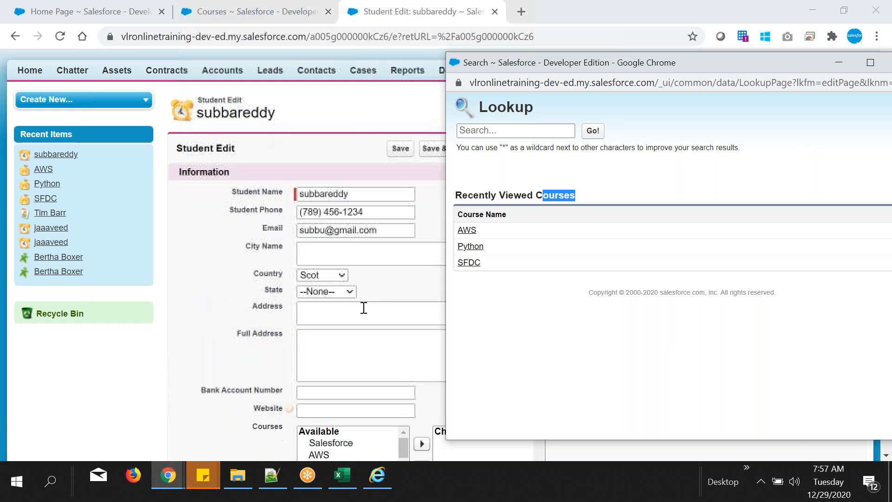
scroll(313, 347, "down", 3)
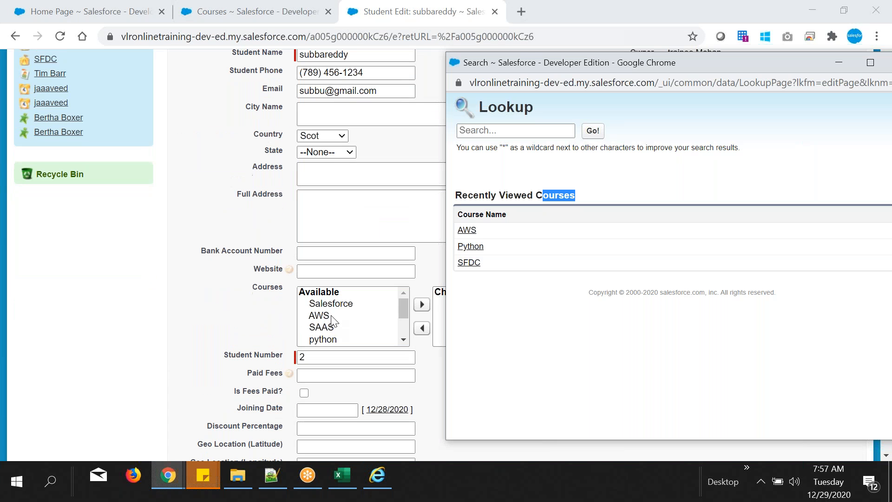
left_click(472, 263)
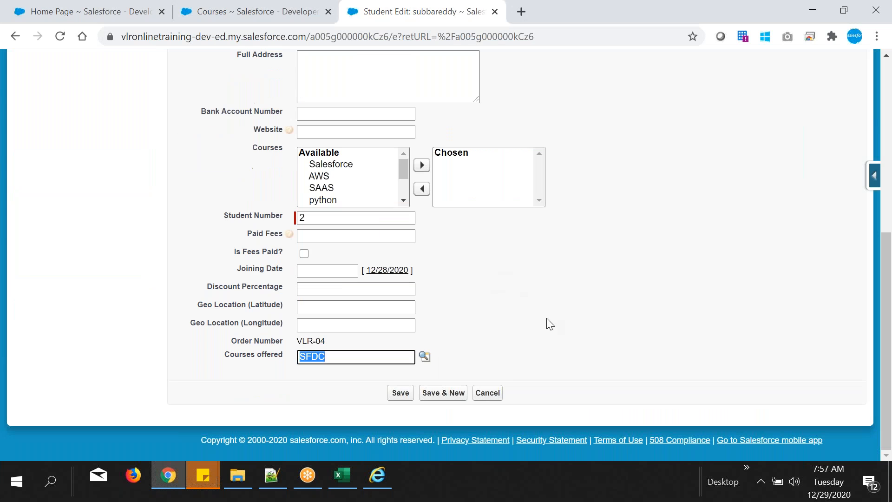
left_click(401, 392)
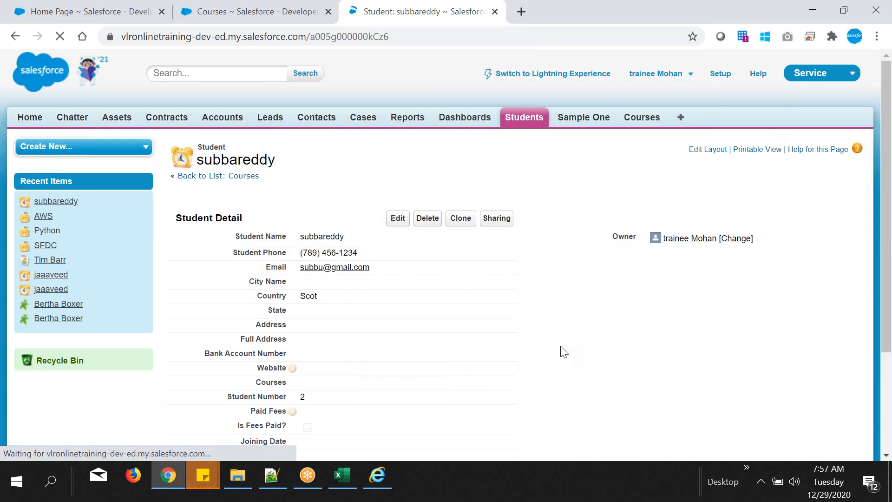
Check the saved Courses offered value on the student record and open the linked SFDC course.
scroll(565, 352, "down", 3)
left_click_drag(223, 362, 293, 366)
left_click(565, 312)
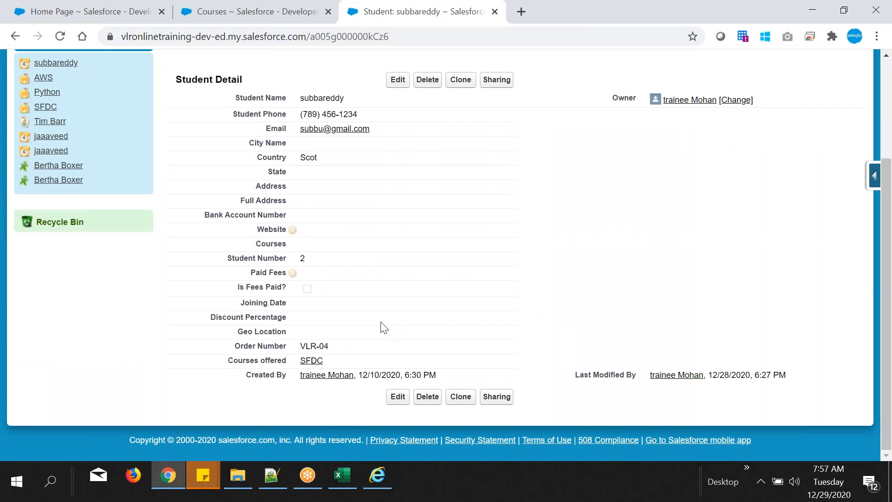
mouse_move(314, 367)
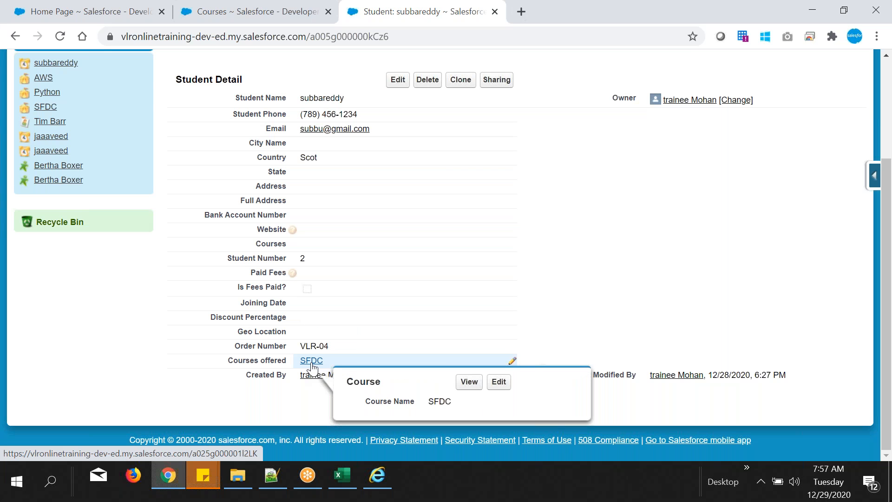
left_click(313, 363)
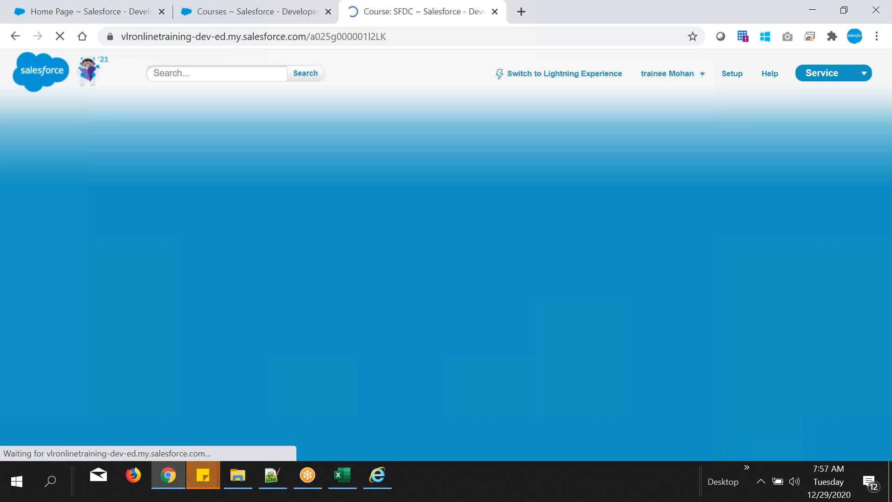
Examine the SFDC course's name and the students listed in its Students related list.
left_click_drag(207, 160, 236, 161)
left_click(201, 152)
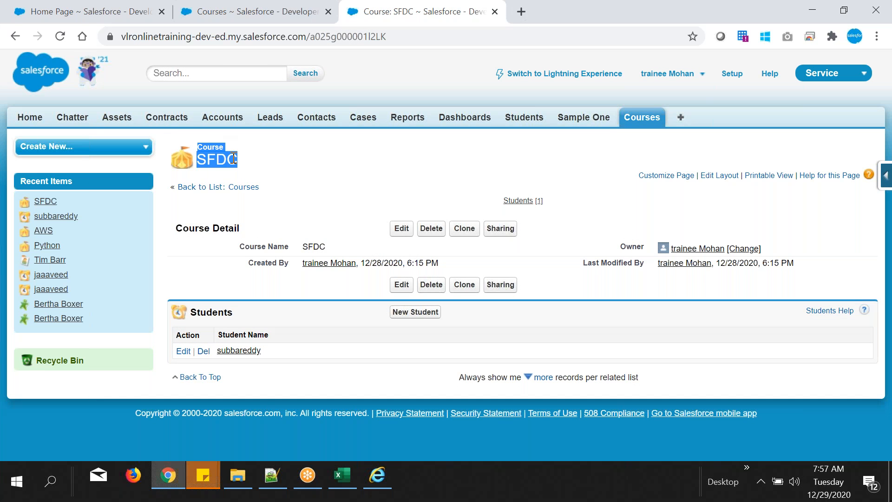
left_click_drag(246, 245, 325, 246)
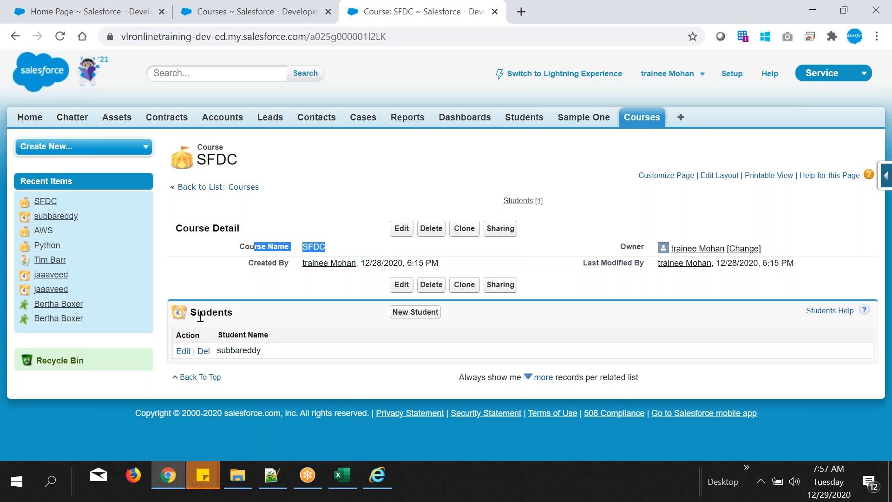
left_click_drag(197, 310, 231, 310)
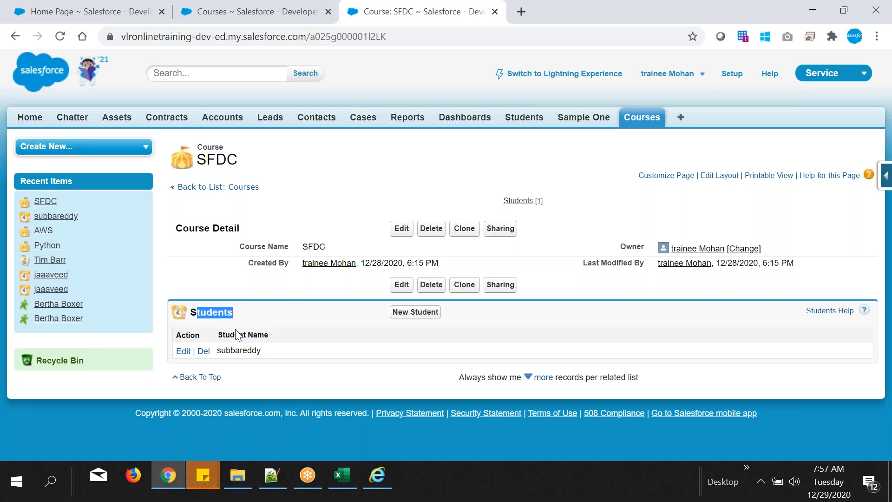
left_click_drag(270, 351, 215, 353)
left_click(299, 364)
Open the second student under Recent Students, choose SFDC as Courses offered through the lookup, and save the record.
left_click(525, 118)
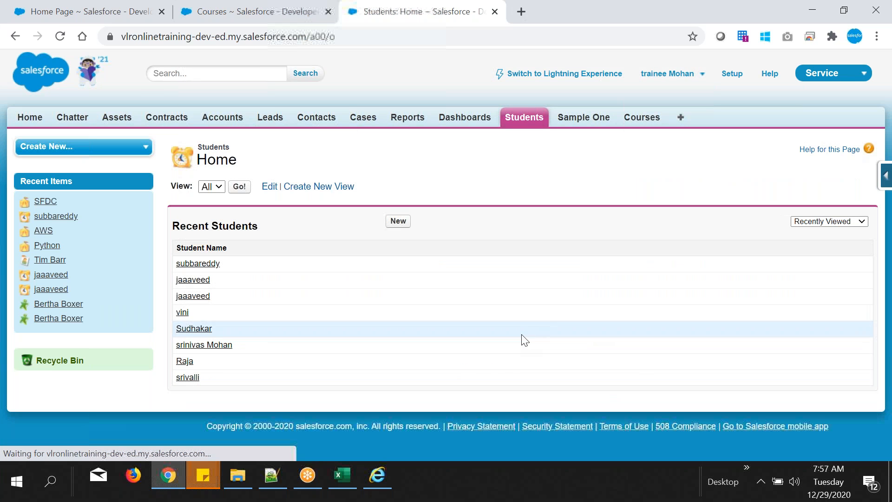
left_click(193, 280)
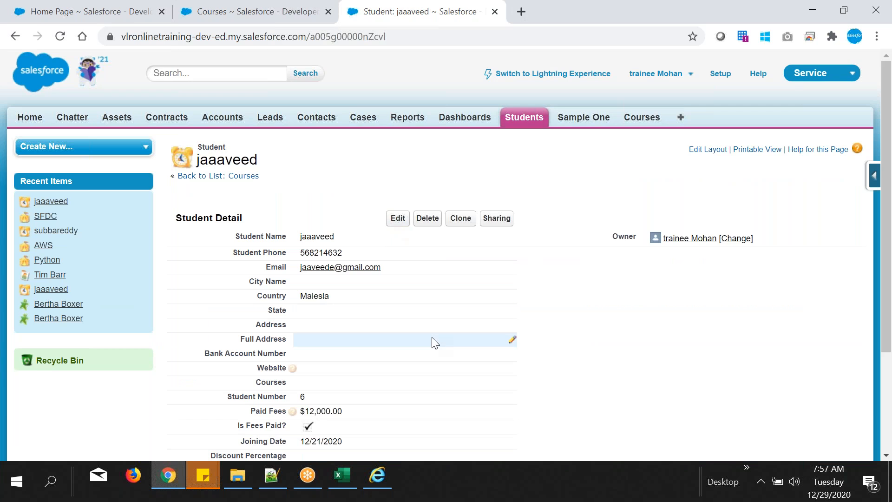
scroll(432, 338, "down", 3)
left_click(428, 363)
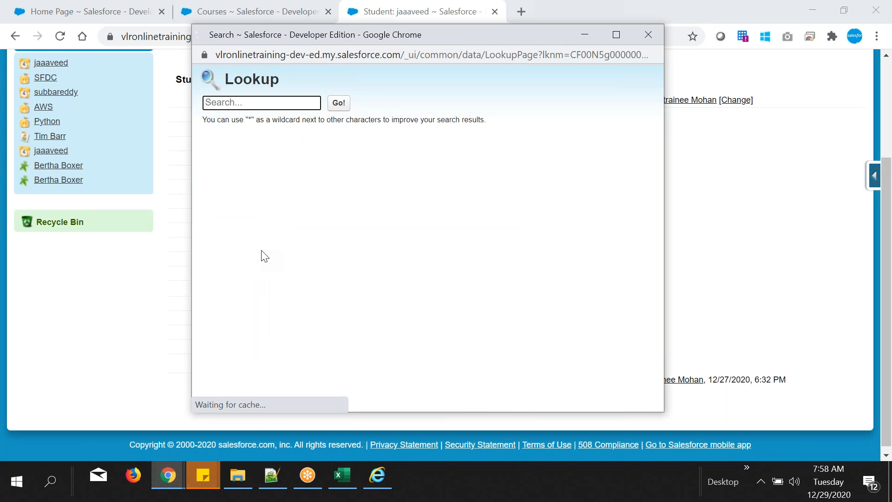
left_click(767, 481)
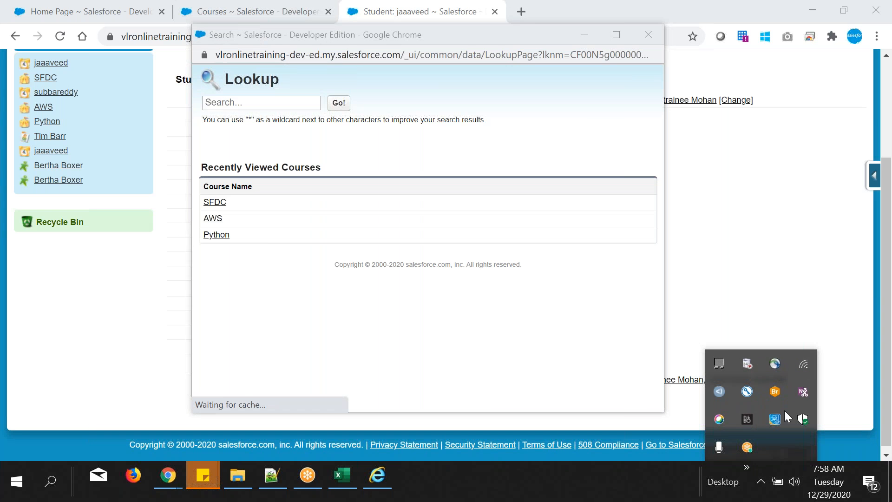
left_click(215, 201)
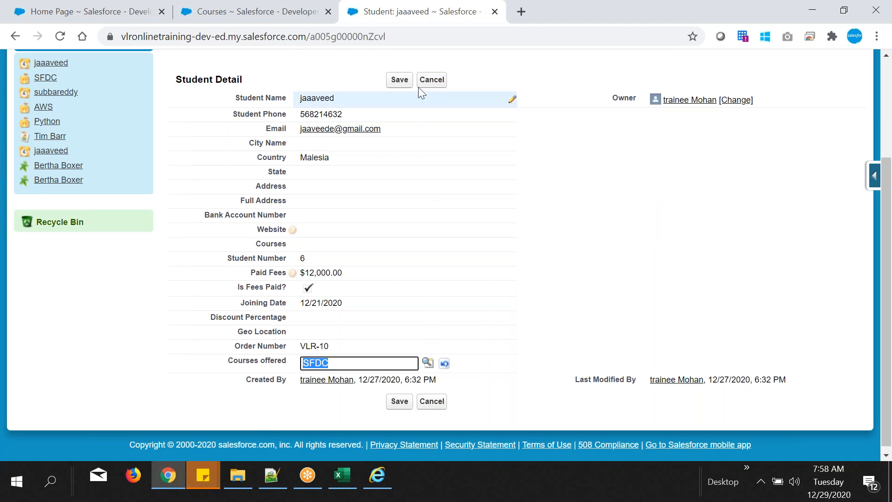
left_click(402, 83)
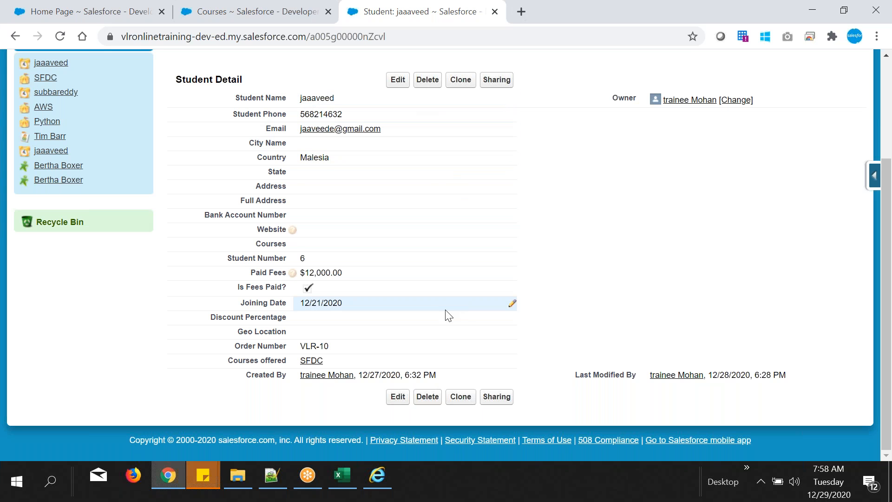
Assign AWS as Courses offered for the fourth recent student, fill in the required Student Number, and save the record.
scroll(449, 311, "up", 3)
left_click(523, 120)
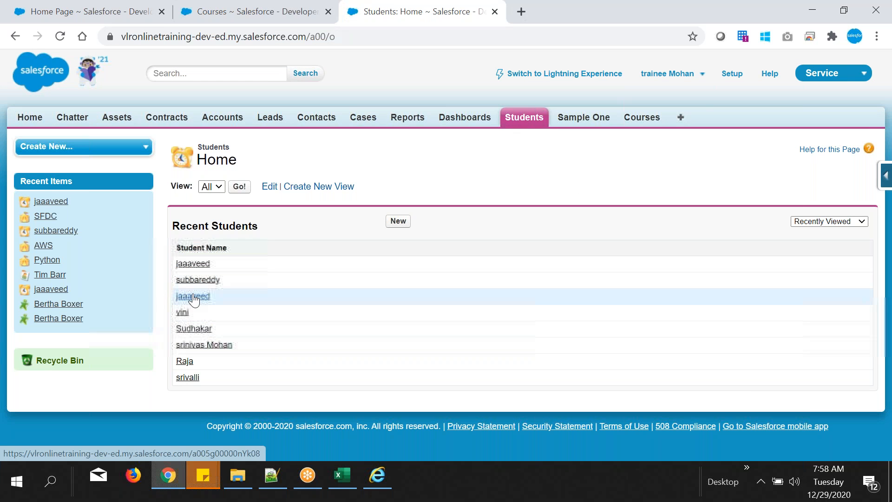
left_click(185, 312)
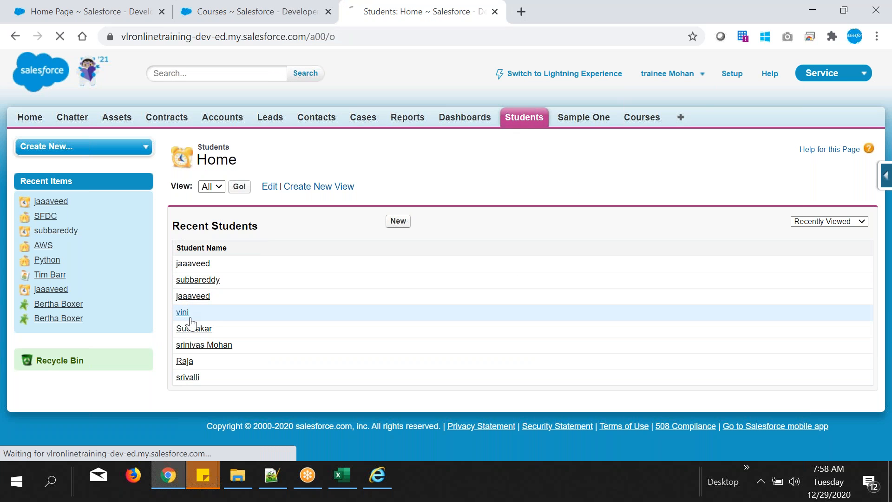
scroll(390, 307, "down", 3)
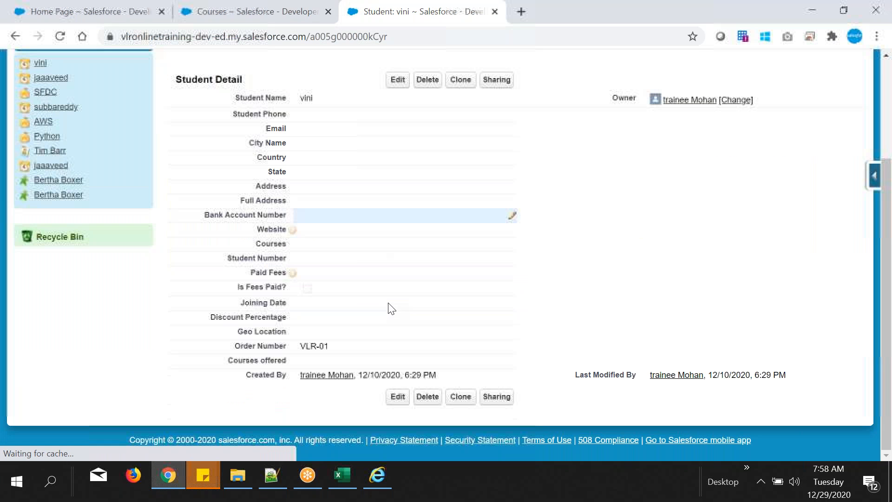
double_click(350, 361)
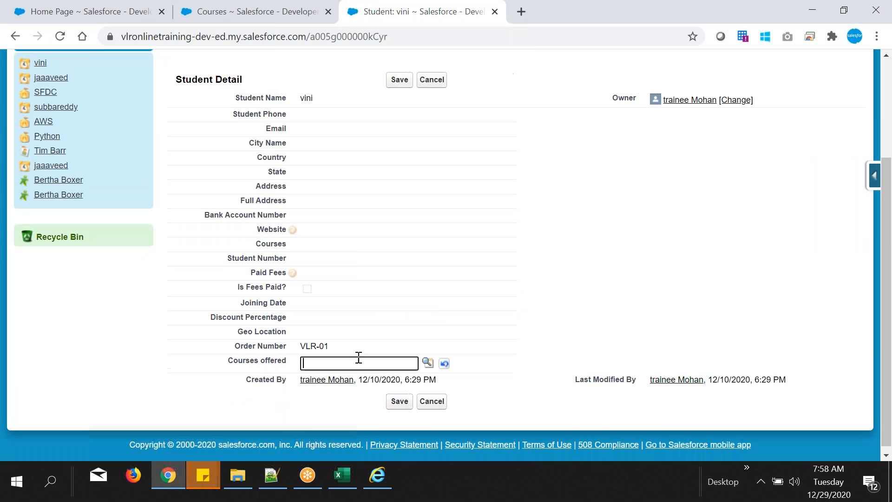
left_click(425, 362)
left_click_drag(378, 79, 378, 49)
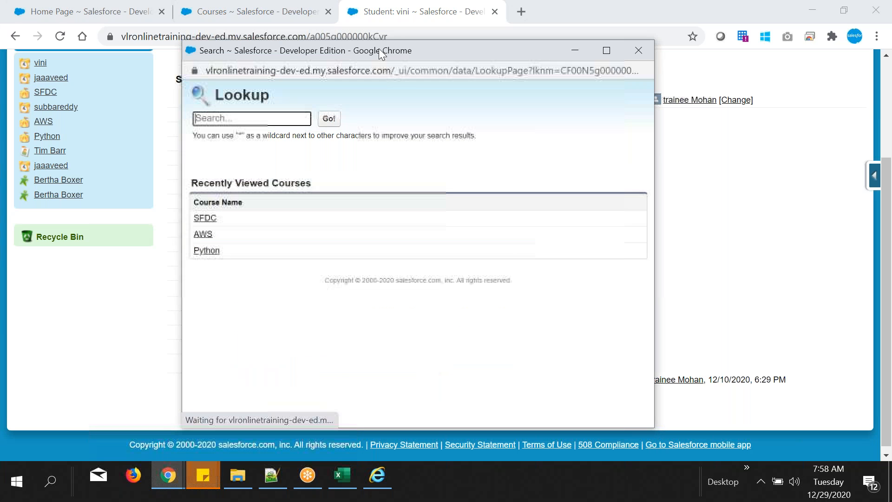
left_click(203, 234)
left_click(398, 80)
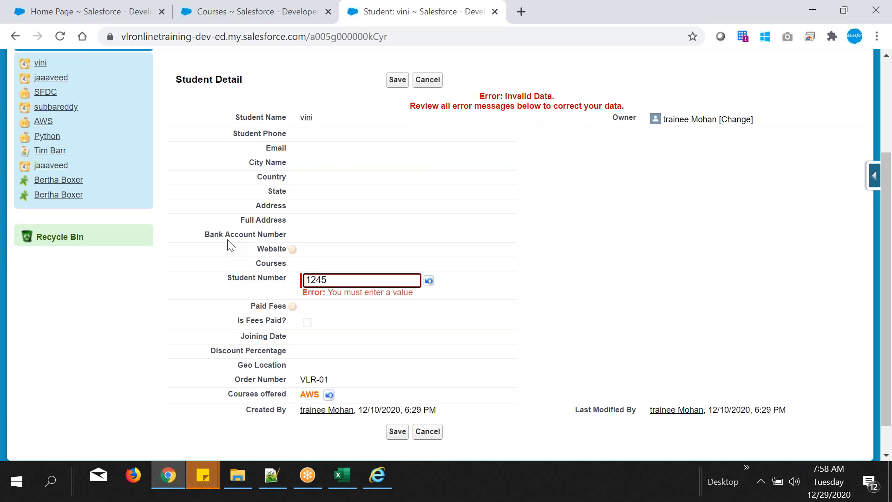
left_click(398, 431)
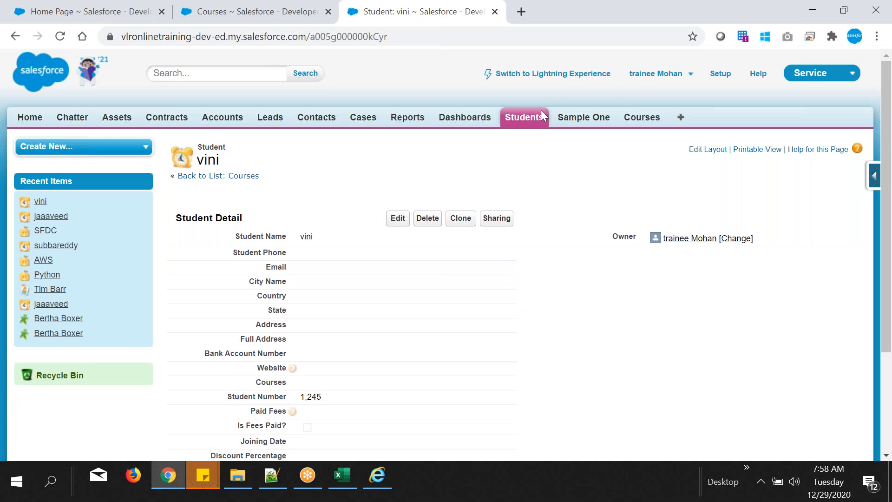
Open the fifth student under Recent Students, set Courses offered to AWS through the lookup, and save the record.
left_click(539, 112)
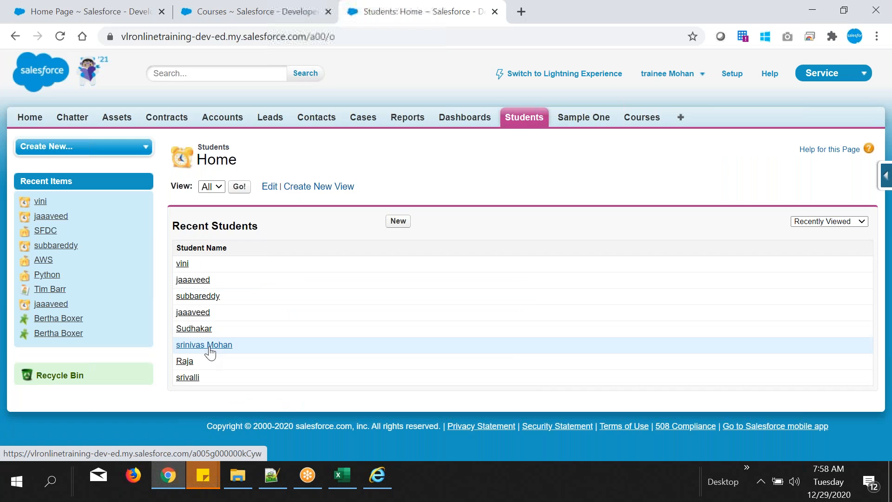
left_click(200, 329)
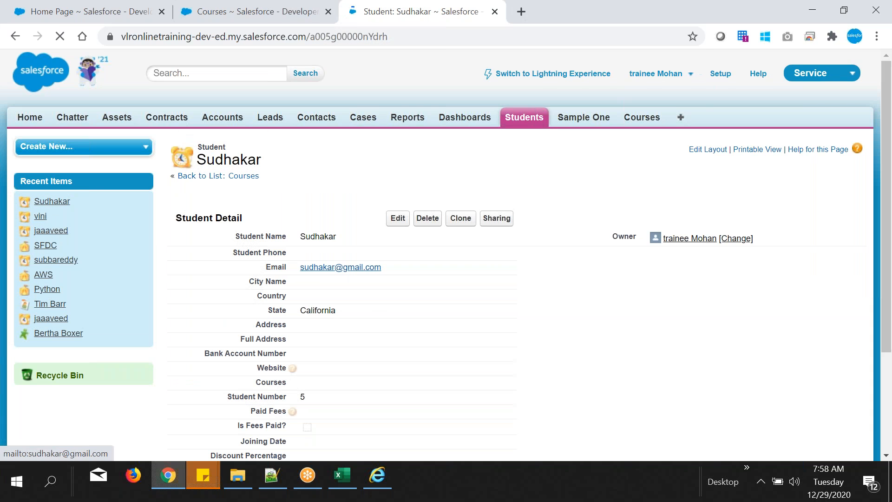
scroll(506, 282, "down", 3)
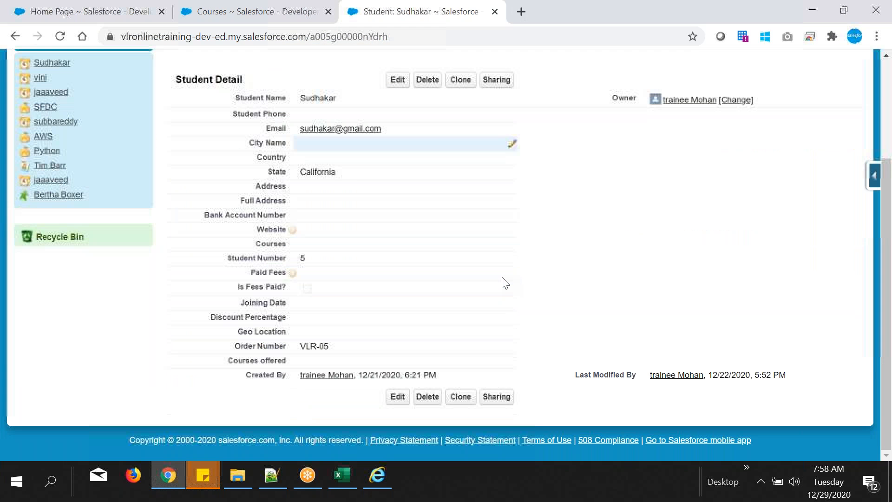
double_click(302, 362)
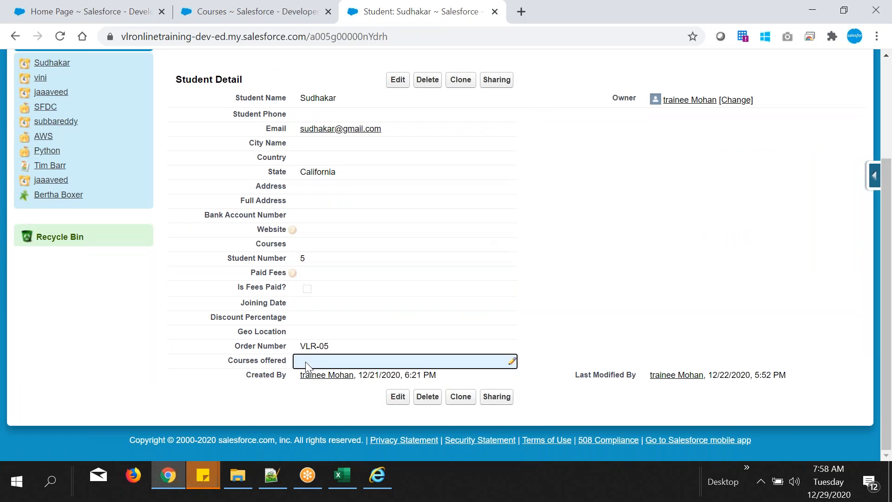
left_click(427, 362)
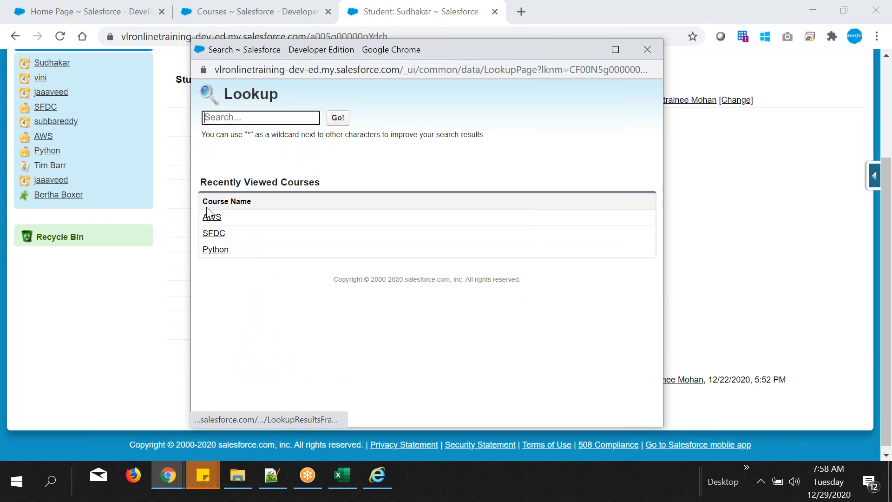
left_click(211, 217)
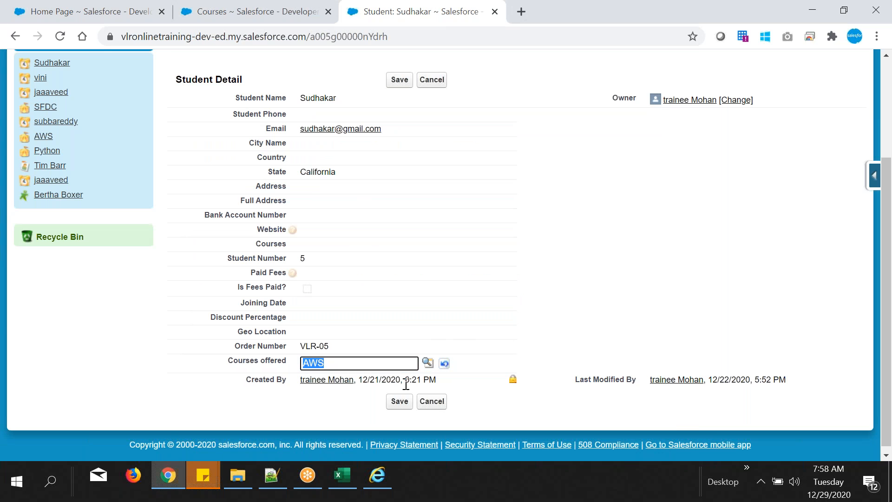
left_click(399, 401)
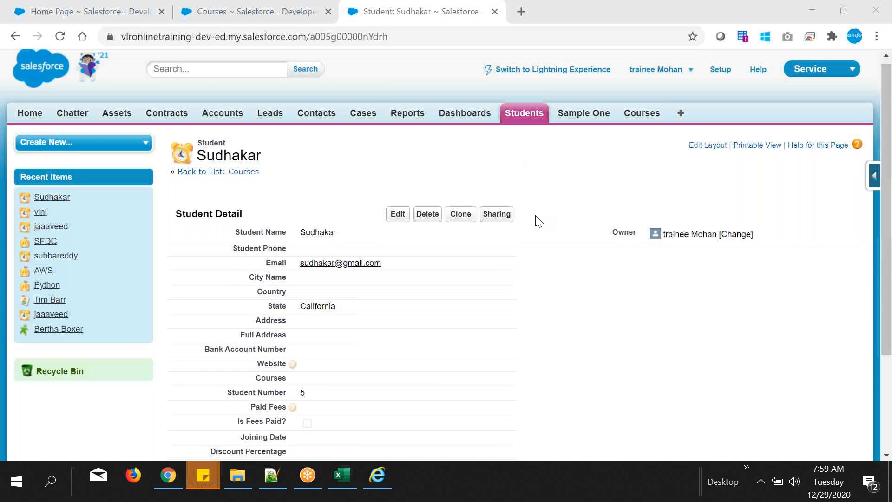
scroll(533, 227, "down", 3)
scroll(536, 240, "up", 3)
Open the second-to-last student under Recent Students, set Courses offered to Python through the lookup, and save the record.
left_click(524, 117)
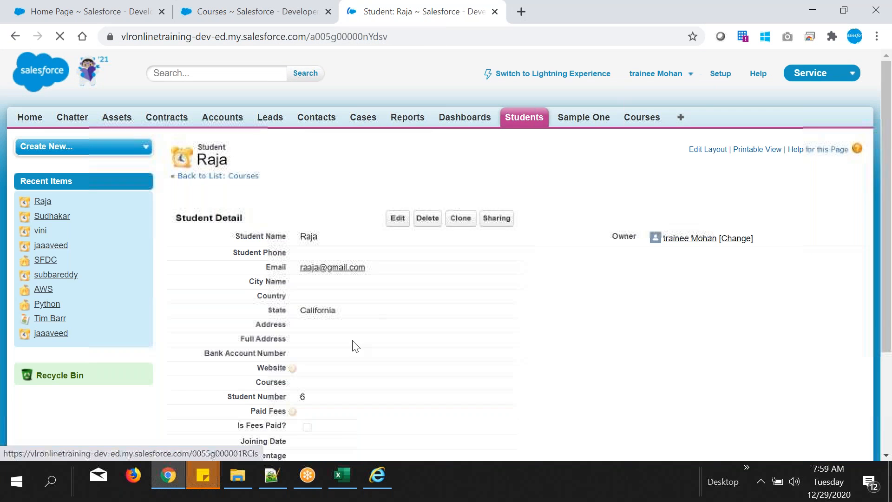
scroll(309, 363, "down", 3)
double_click(309, 364)
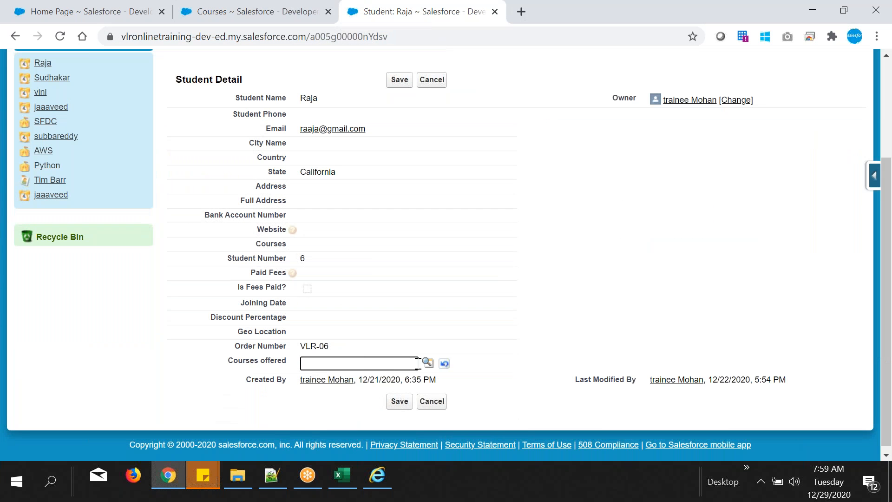
left_click(425, 362)
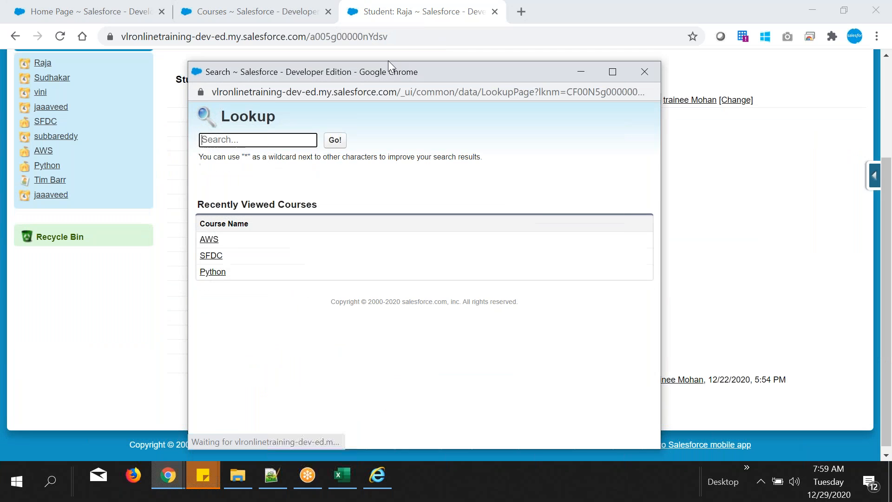
left_click(210, 261)
left_click(397, 86)
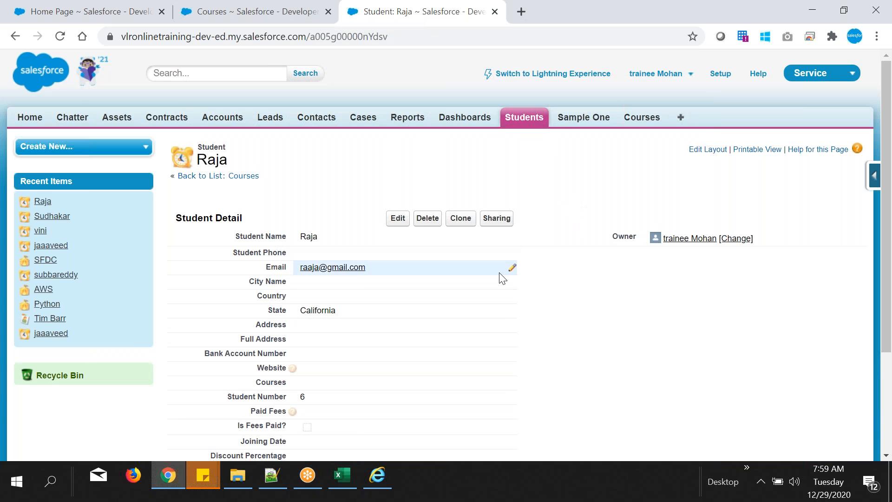
scroll(455, 316, "down", 3)
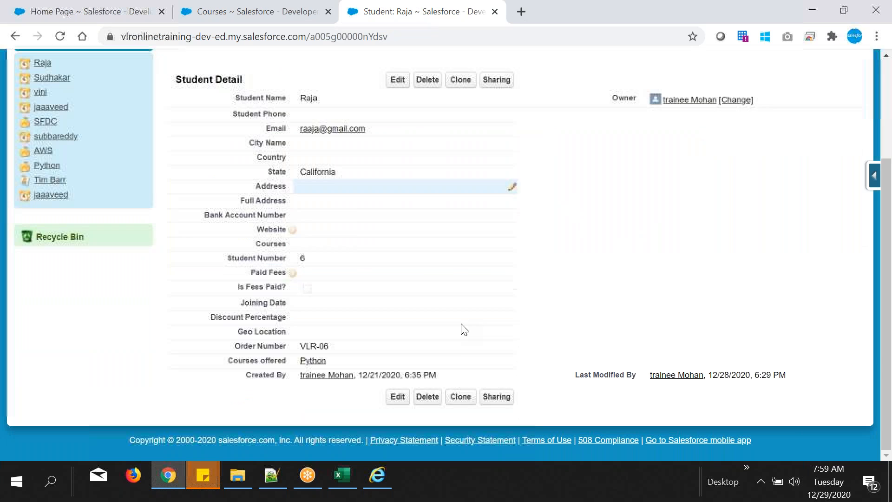
scroll(538, 321, "up", 3)
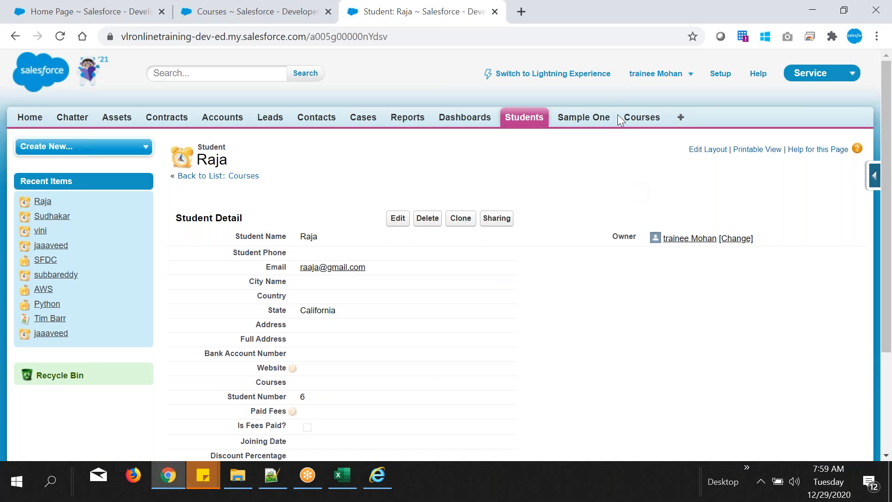
Compare the recent Courses and recent Students lists, finishing on the Courses home page.
left_click(636, 120)
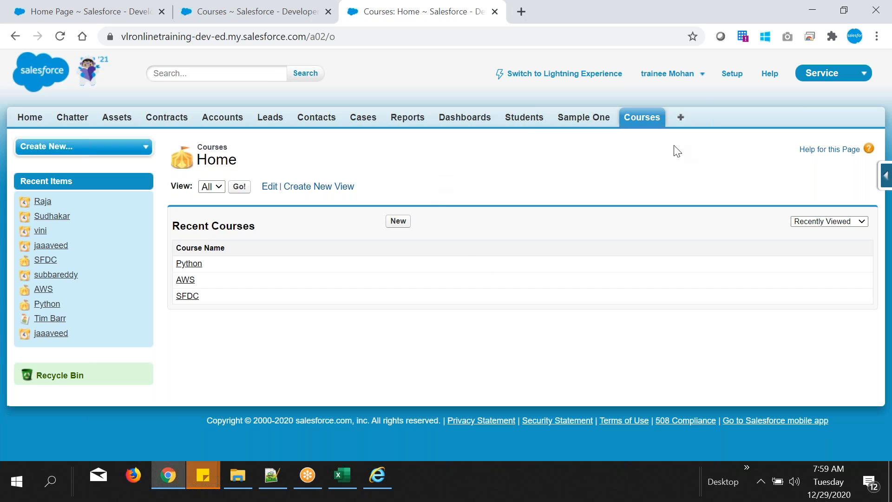
left_click(524, 117)
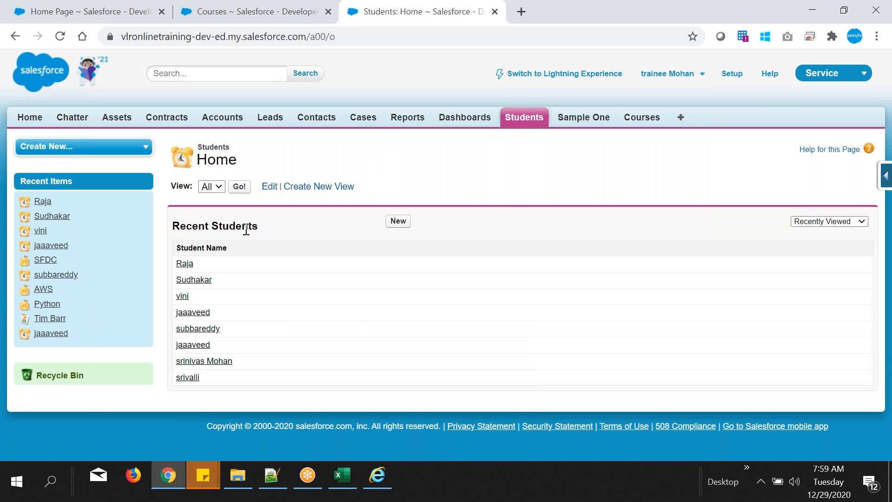
left_click(629, 119)
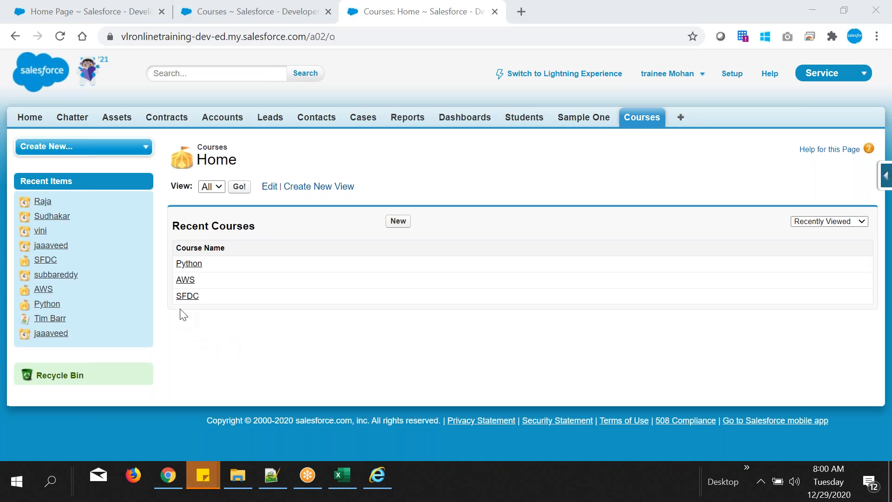
Open the SFDC course and examine its Course Detail section and the Students related list.
left_click(186, 297)
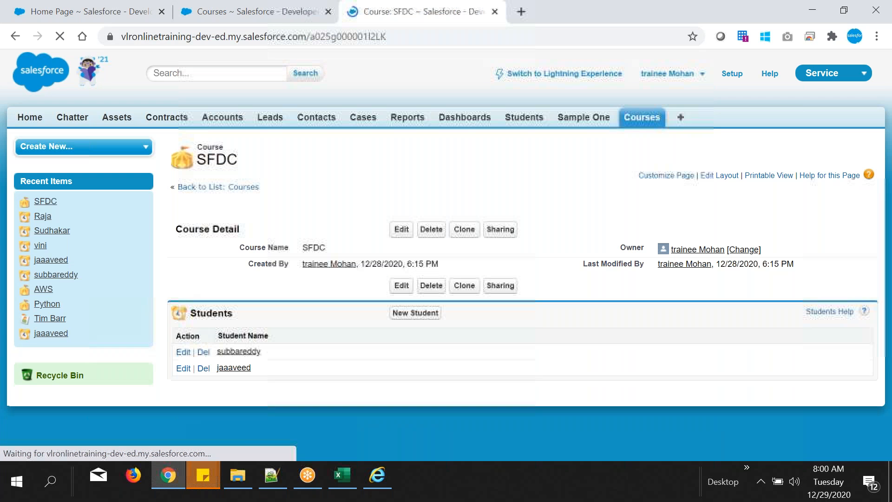
left_click_drag(266, 368, 222, 344)
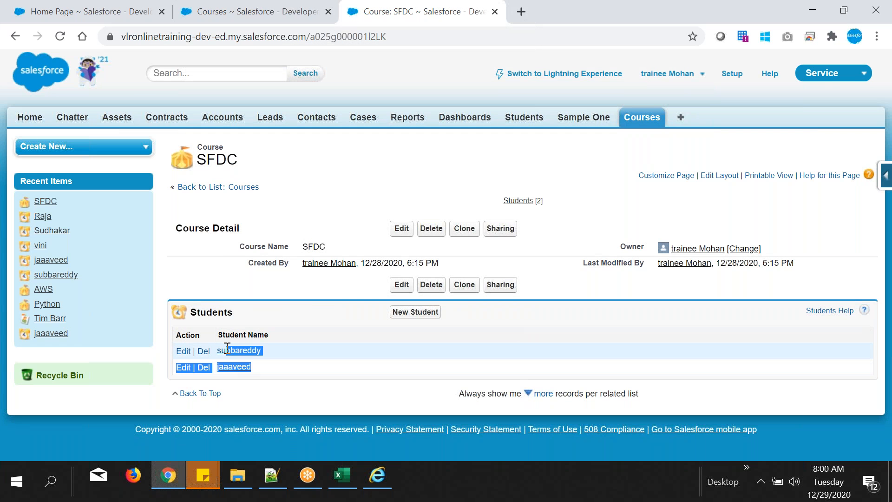
left_click(417, 360)
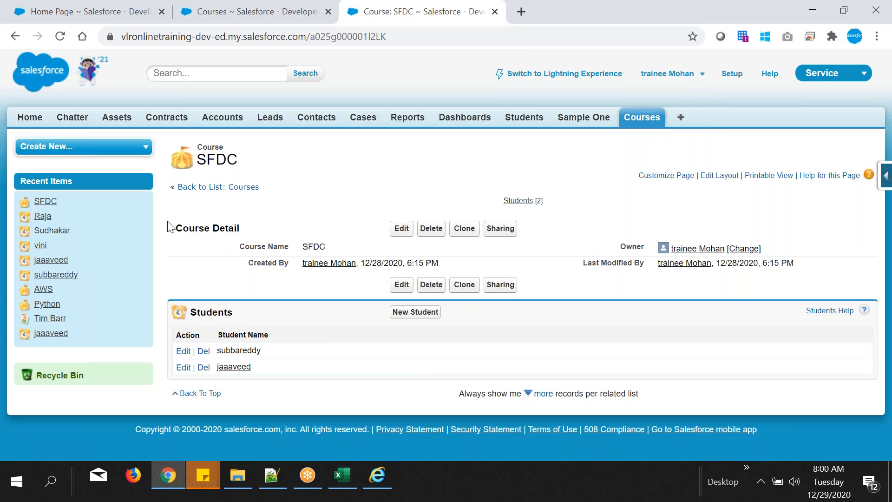
left_click_drag(183, 229, 258, 233)
left_click(262, 228)
left_click_drag(188, 231, 273, 232)
left_click(287, 223)
left_click_drag(193, 314, 244, 311)
left_click(279, 360)
left_click_drag(195, 311, 261, 316)
left_click(302, 345)
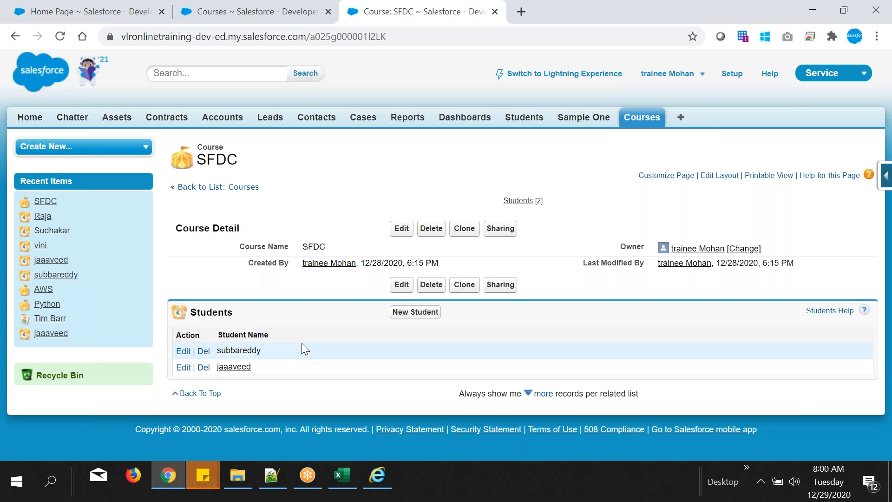
Return to the recent courses, open the Python course, and check which students are related to it.
left_click(650, 113)
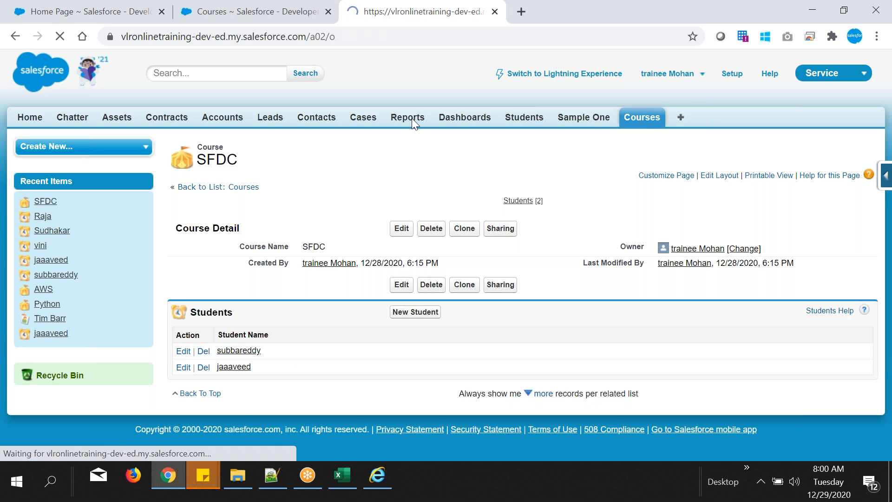
left_click(189, 280)
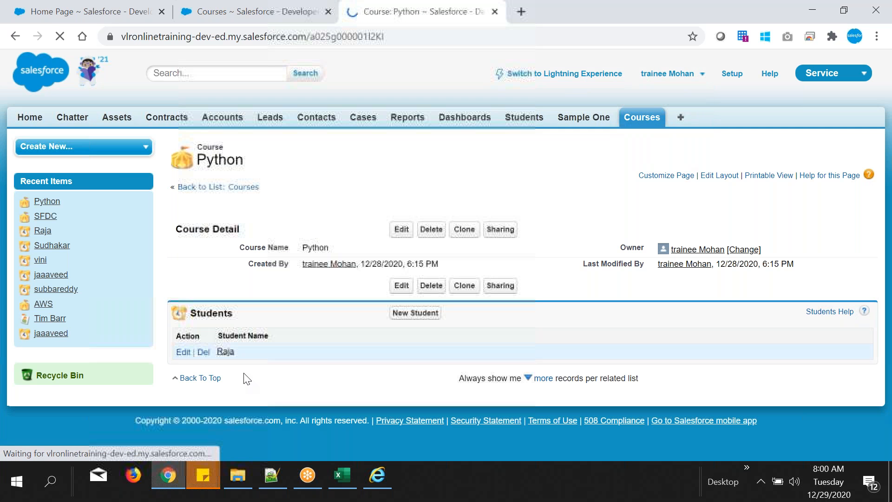
left_click_drag(223, 352, 294, 346)
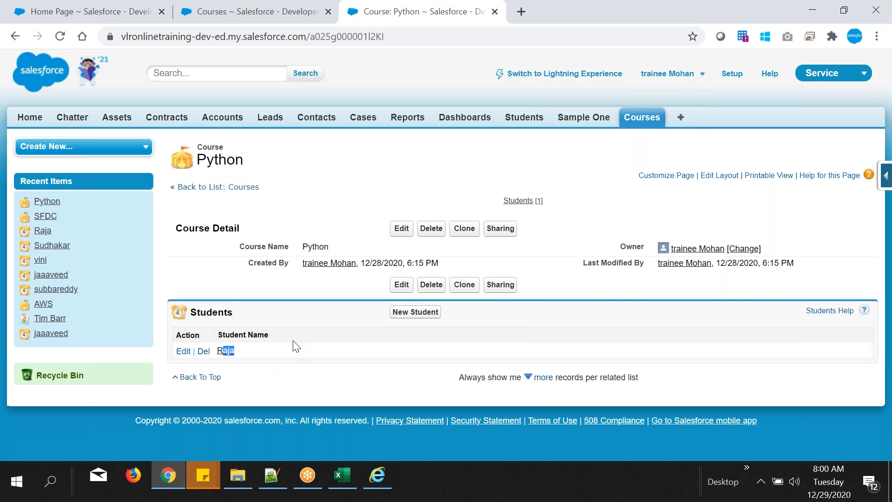
Open the AWS course from the recent courses and check its related students and Course Name.
left_click(643, 122)
left_click(184, 296)
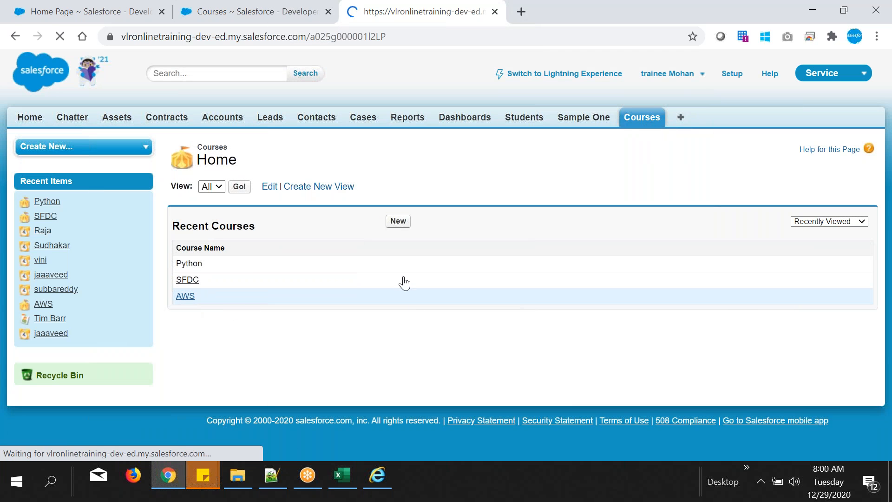
left_click_drag(277, 369, 211, 349)
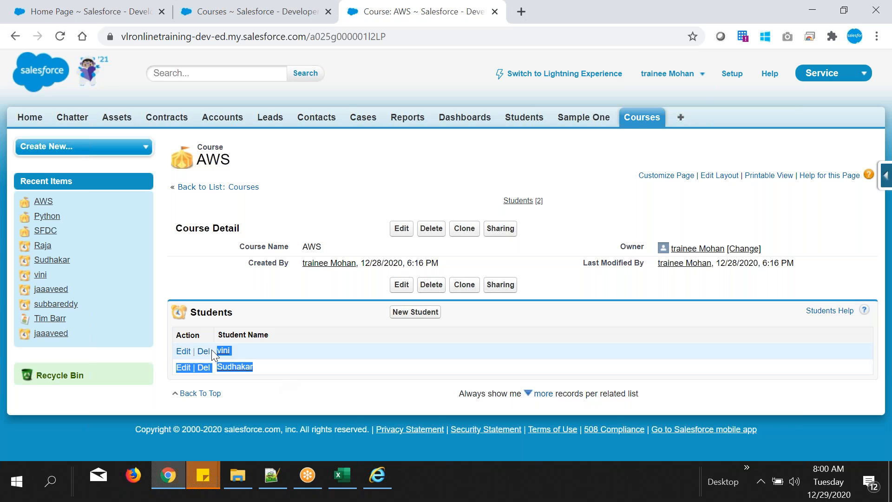
left_click(289, 365)
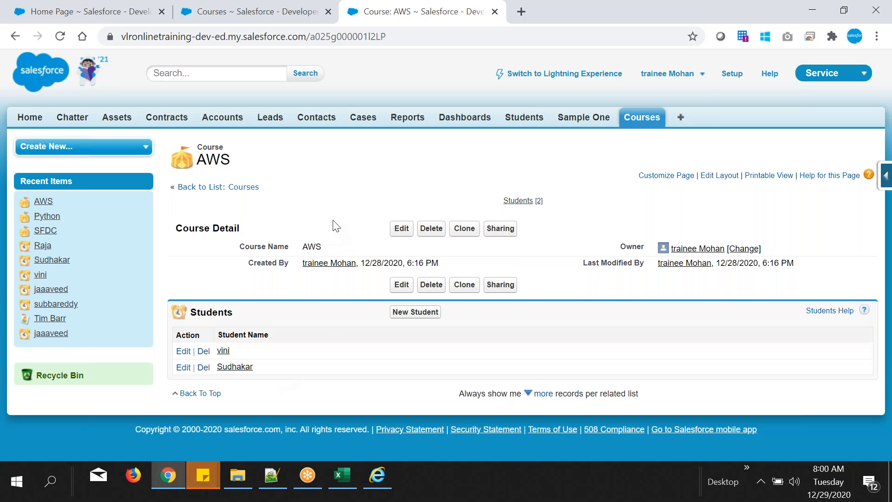
left_click_drag(253, 252, 337, 249)
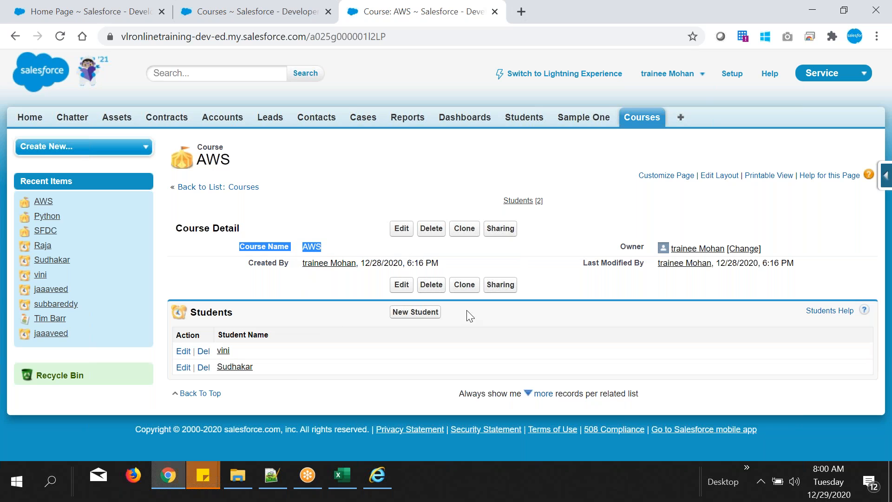
left_click(546, 167)
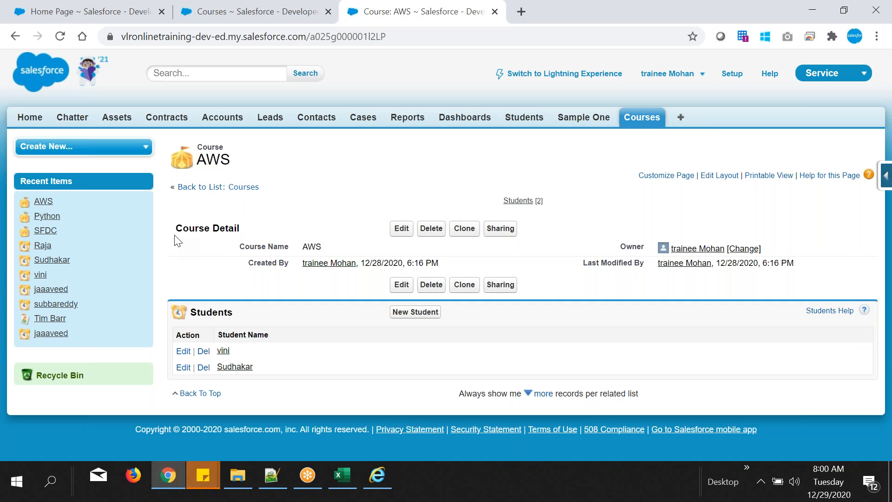
Compare the AWS course's title and Course Detail section with its Students related list to examine the parent-child relationship.
left_click_drag(176, 232, 229, 249)
left_click(342, 182)
left_click_drag(177, 228, 235, 229)
left_click_drag(196, 311, 233, 313)
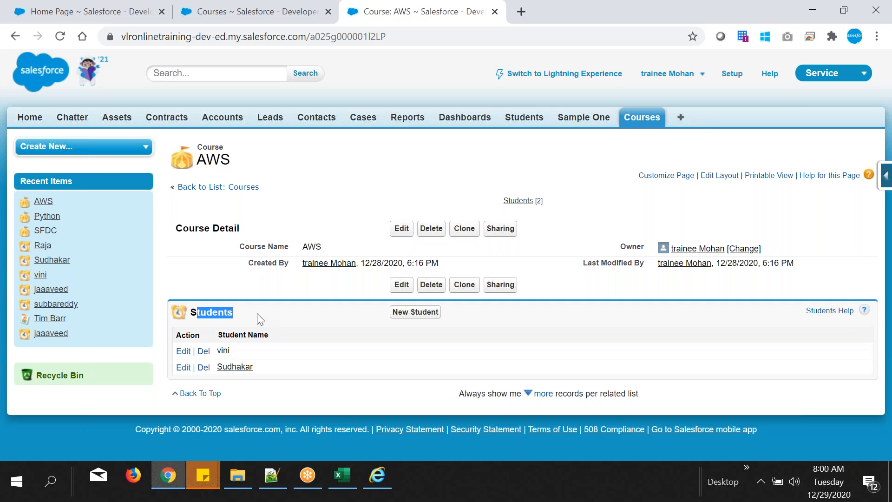
left_click(246, 319)
left_click_drag(194, 312, 275, 326)
left_click(245, 331)
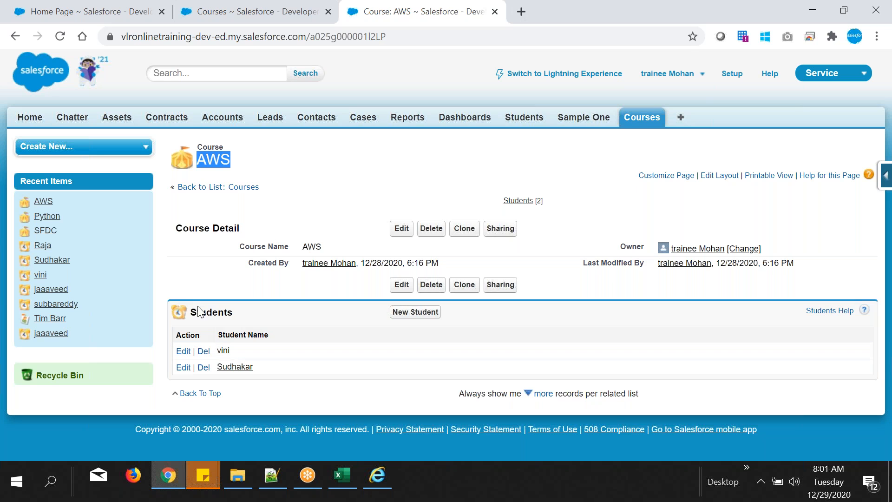
left_click_drag(199, 312, 250, 312)
left_click(276, 320)
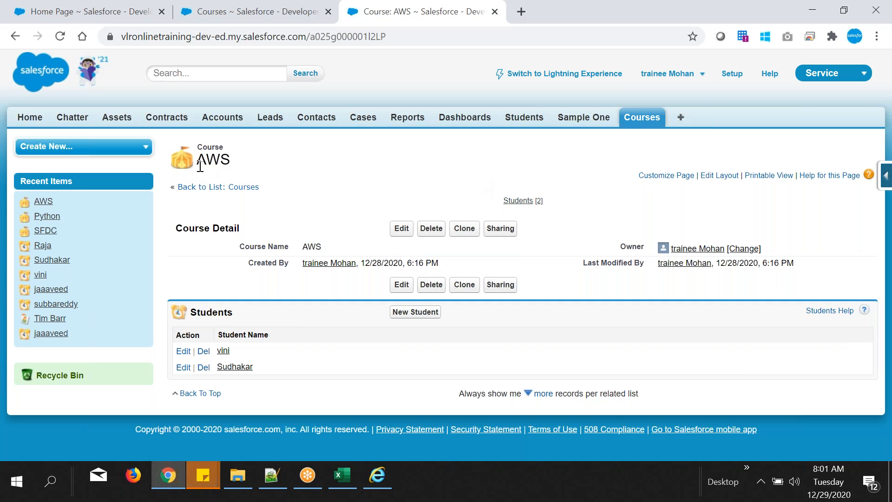
left_click_drag(199, 166, 241, 168)
left_click(257, 315)
left_click_drag(206, 312, 255, 312)
left_click(562, 140)
View the Students home page, reopen the SFDC course from the recent courses, and review its details and related students.
left_click(522, 122)
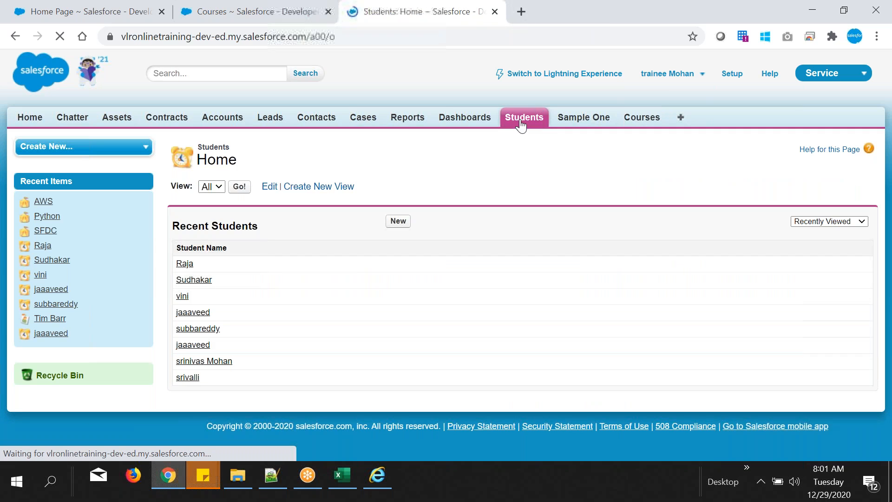
left_click(640, 118)
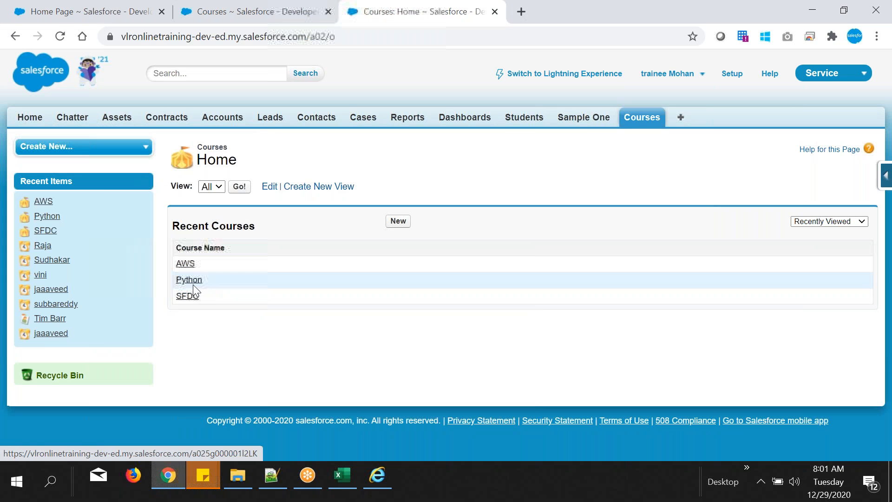
left_click(195, 297)
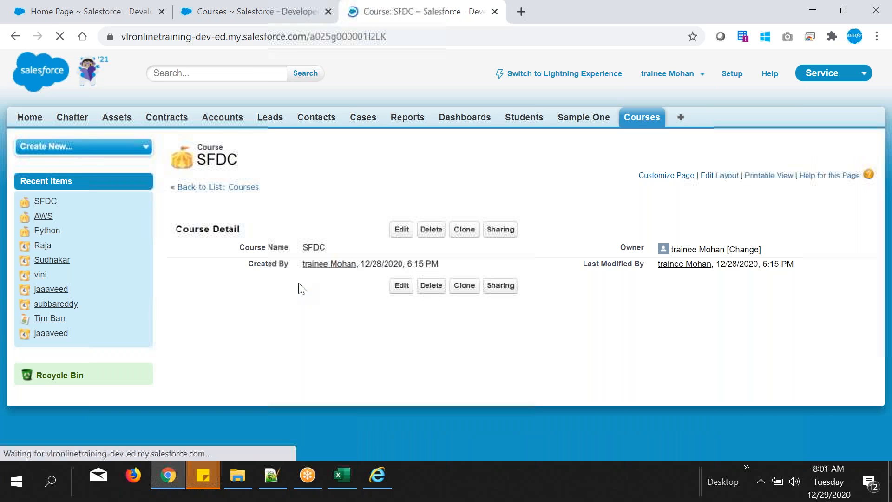
left_click_drag(260, 370, 225, 348)
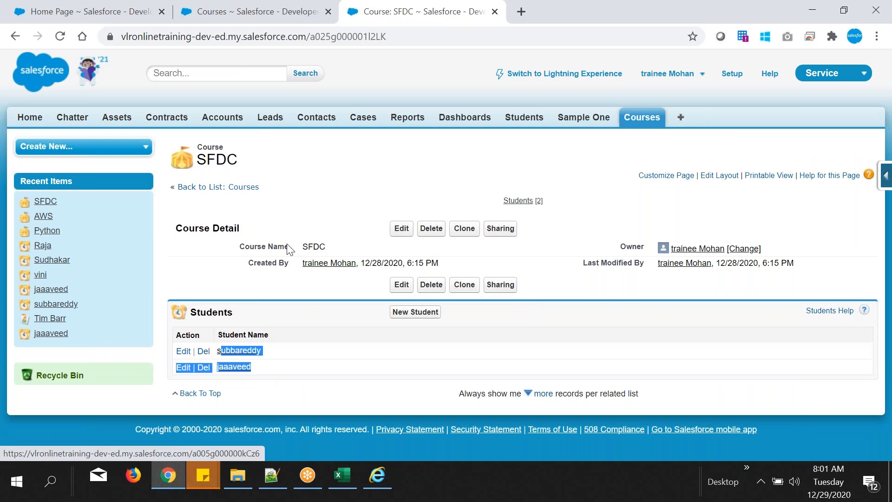
left_click(303, 192)
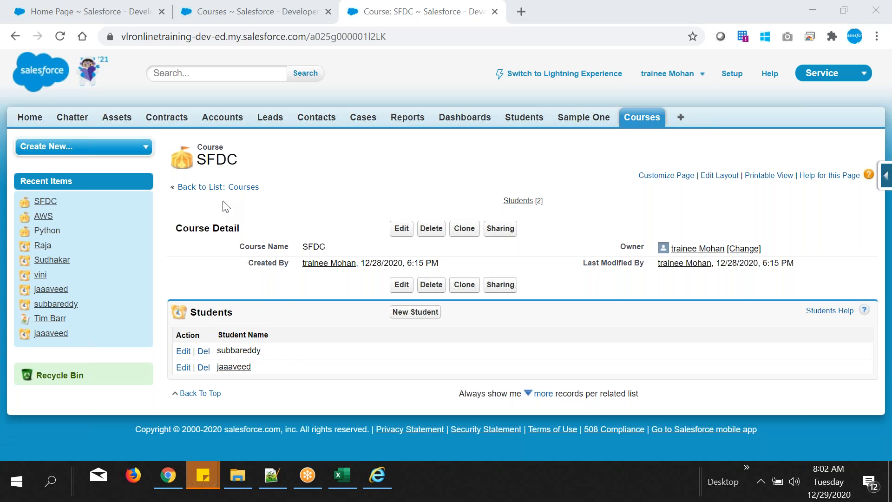
left_click_drag(182, 224, 255, 250)
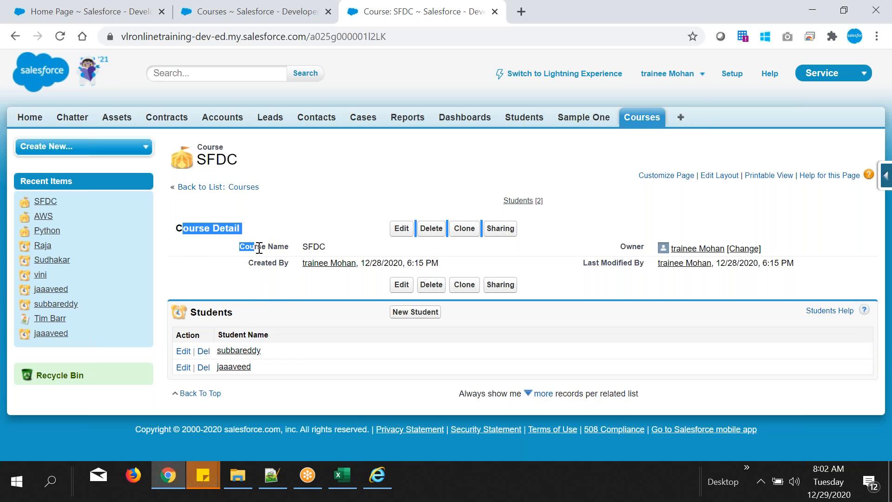
left_click(271, 229)
left_click_drag(202, 316, 234, 317)
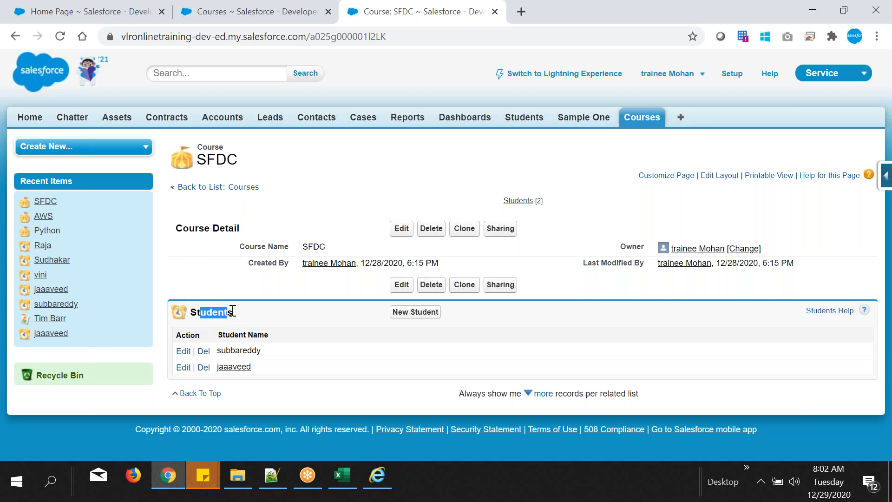
left_click(280, 319)
Open the first student listed under the SFDC course and check the Courses offered field.
left_click(239, 352)
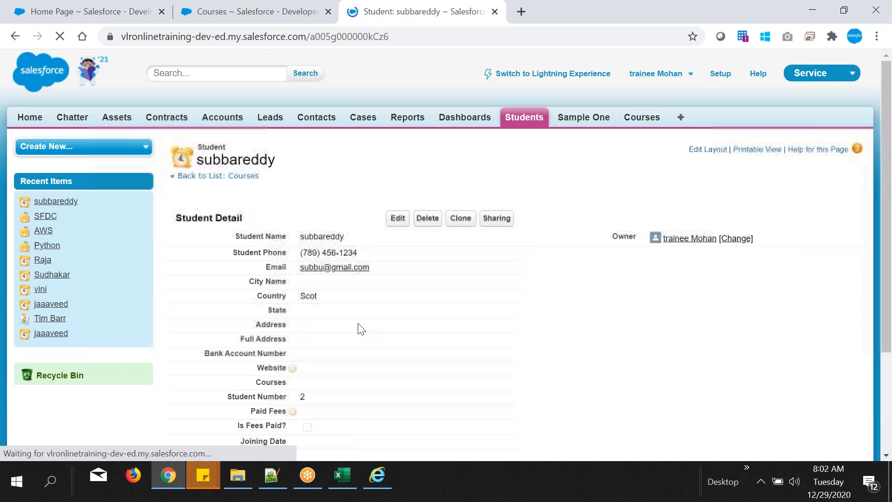
scroll(367, 373, "down", 3)
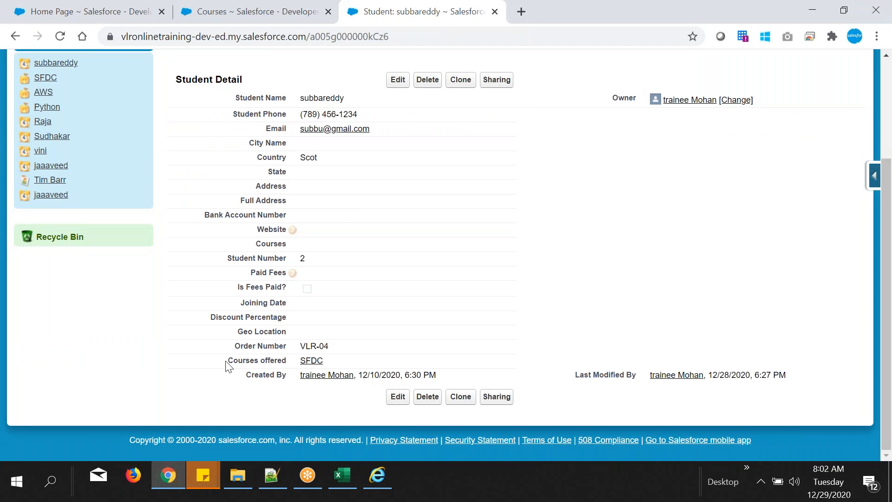
left_click_drag(228, 362, 268, 360)
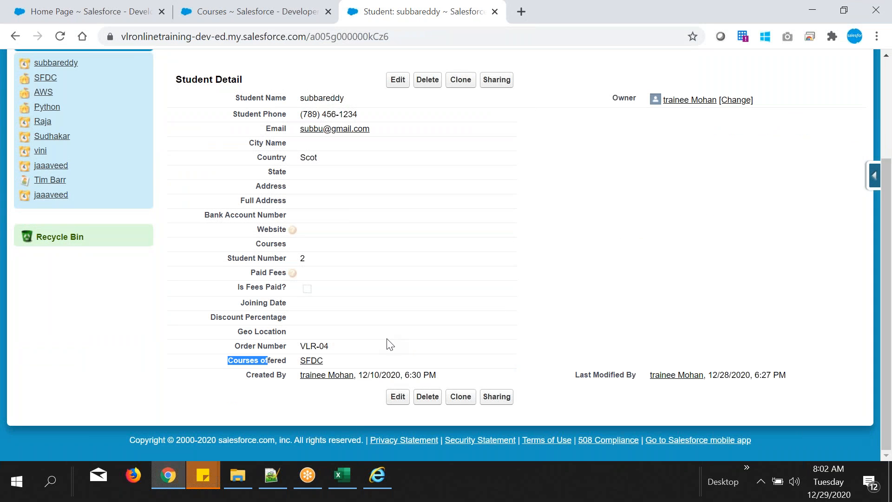
Edit this student record and add Salesforce and AWS to the chosen values of the Courses multi-select picklist.
left_click(396, 82)
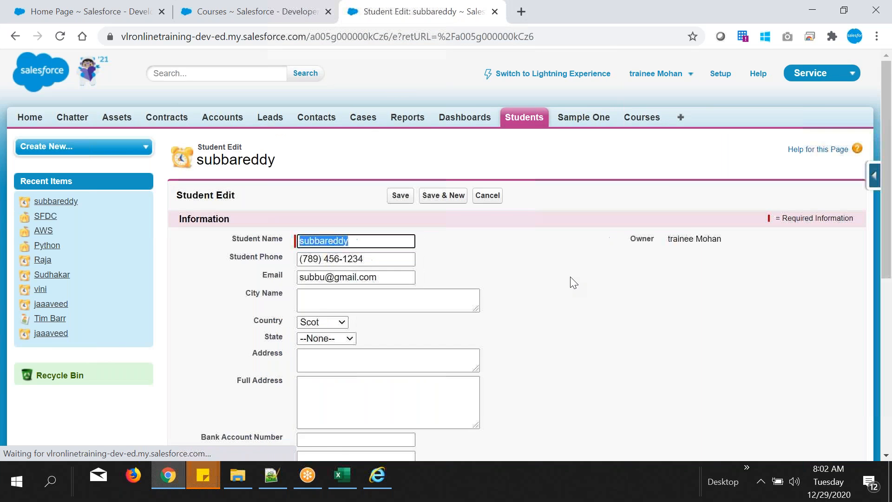
scroll(572, 281, "down", 7)
left_click_drag(261, 159, 281, 167)
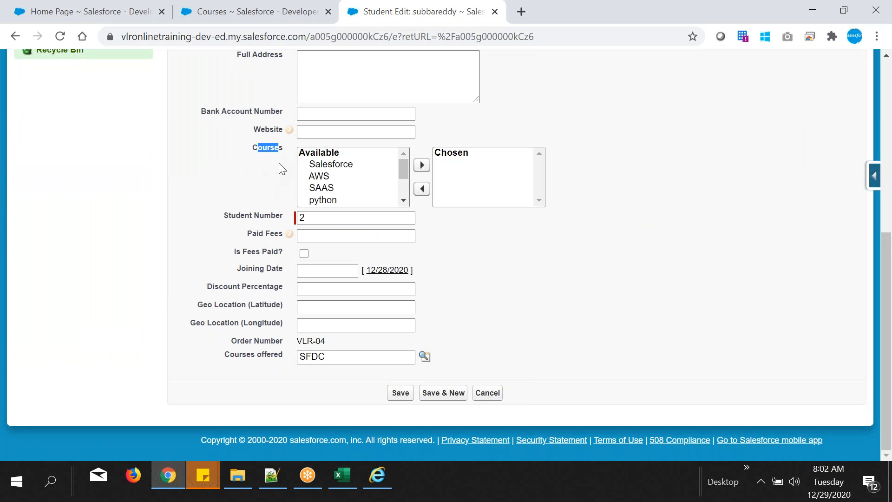
left_click_drag(339, 167, 352, 176)
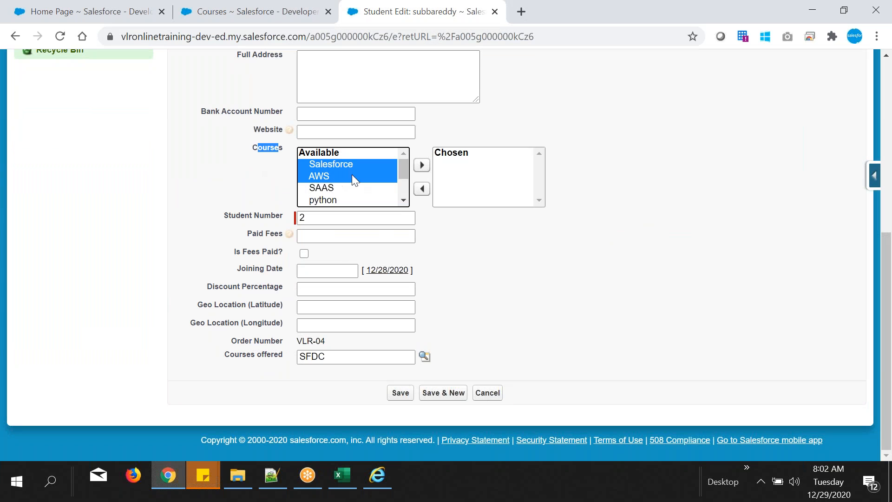
left_click(416, 166)
left_click(589, 202)
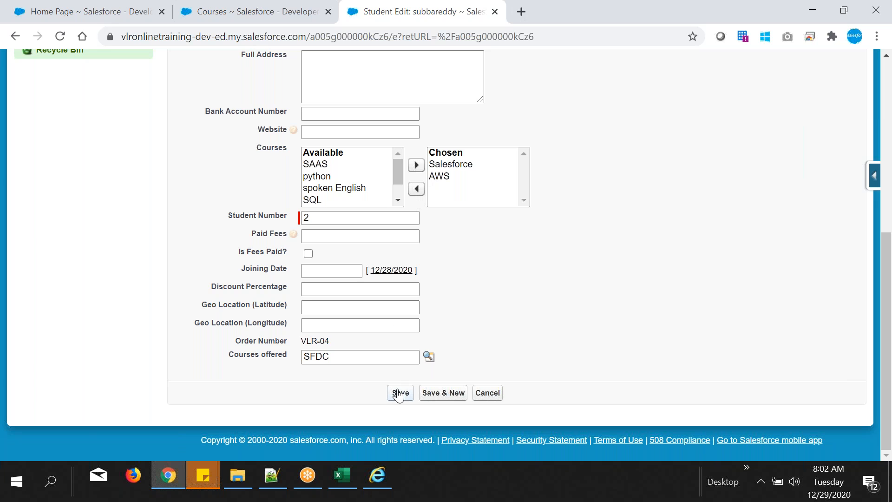
Remove AWS from the chosen Courses values and save the student record.
left_click(447, 176)
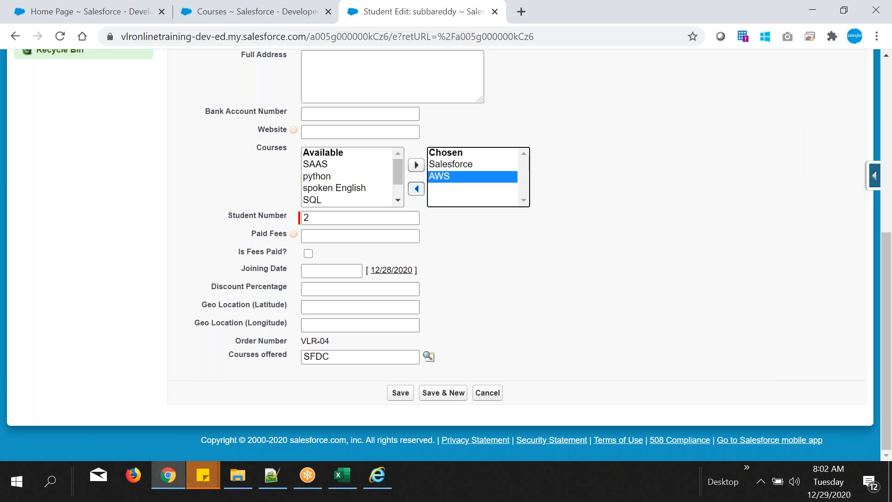
left_click(416, 189)
left_click(399, 395)
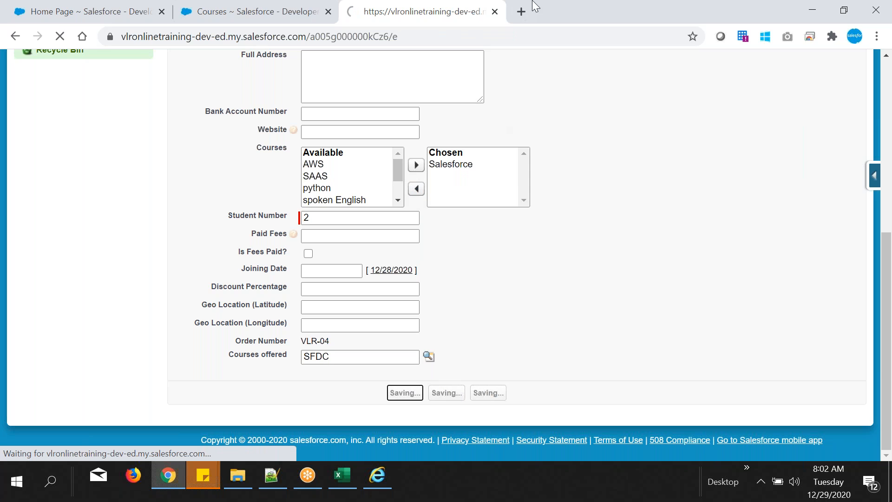
Check the Courses picklist value on the saved student record and compare it with the Courses offered lookup.
scroll(571, 234, "down", 3)
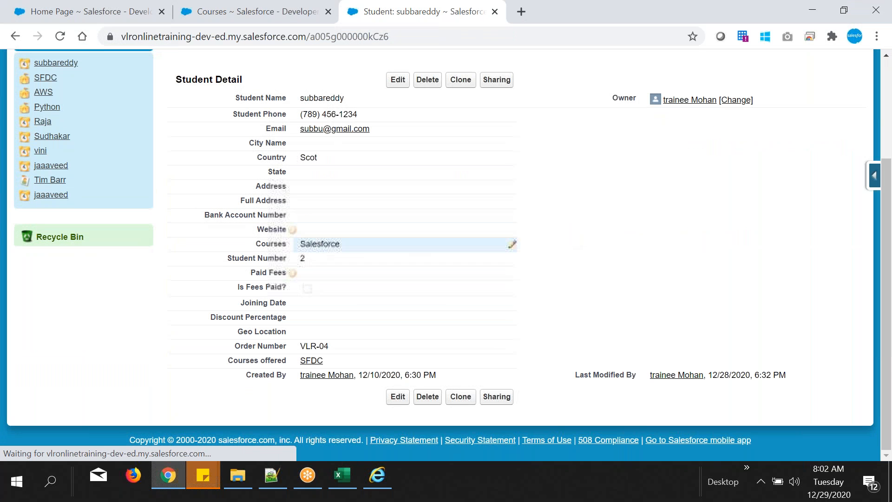
triple_click(339, 243)
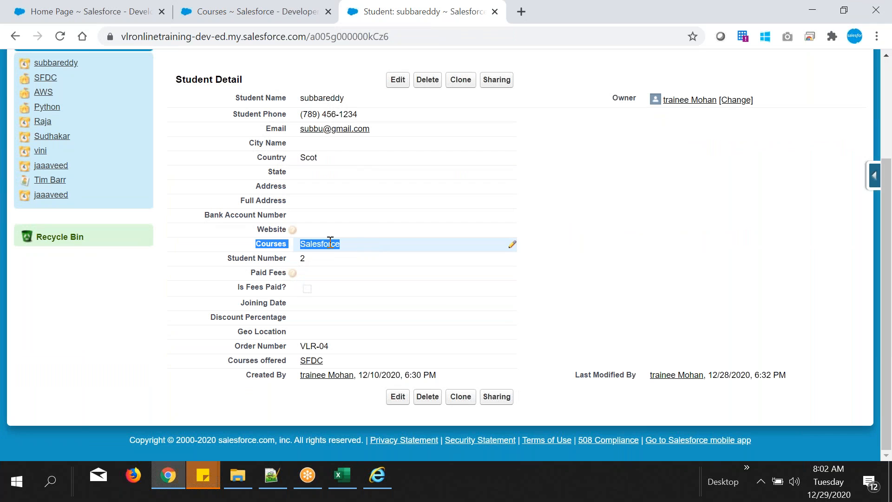
left_click(591, 243)
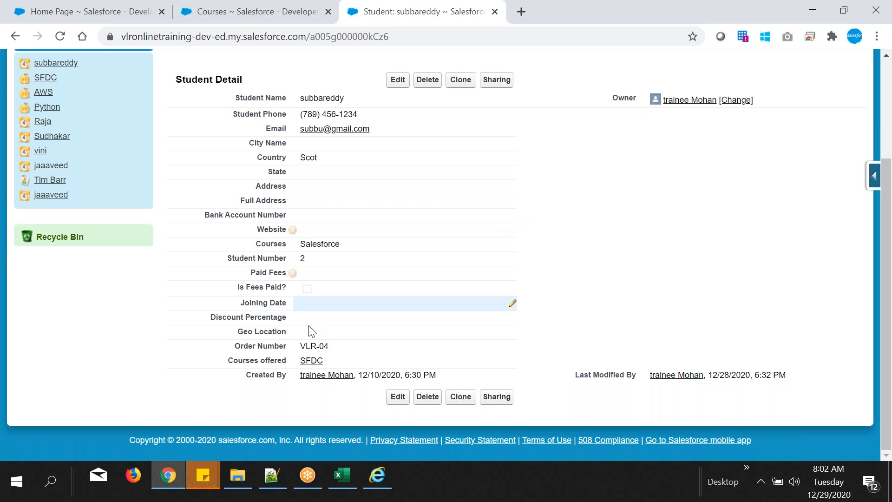
scroll(416, 119, "up", 3)
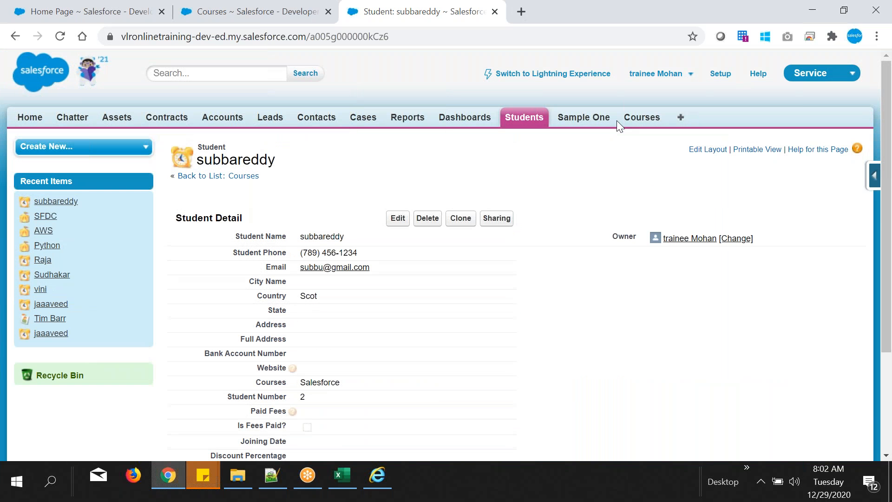
Open the SFDC course record in a separate browser tab and review its course details and related students.
left_click(646, 118, "ctrl")
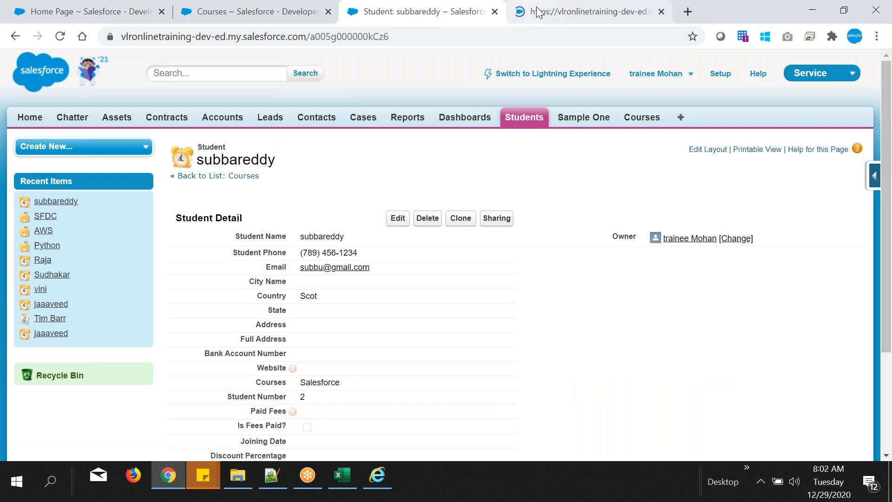
left_click(536, 12)
left_click(187, 264)
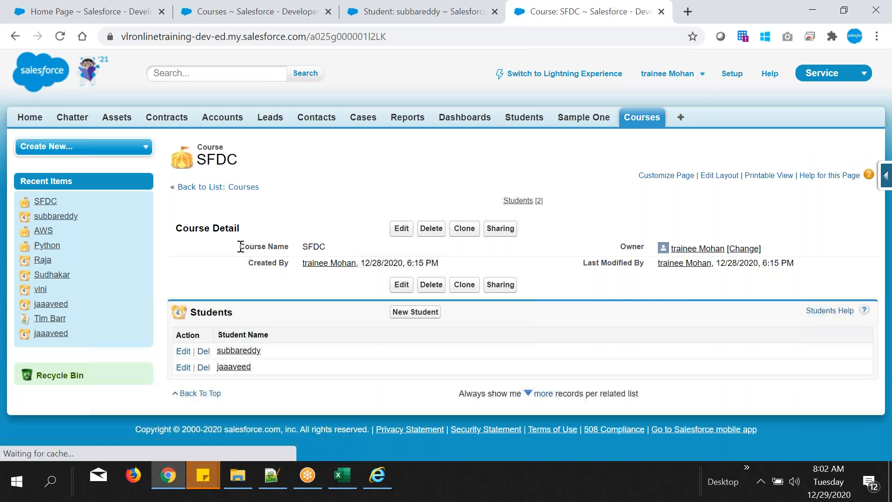
left_click_drag(239, 246, 300, 317)
Compare the Courses picklist value on the student record with the separate SFDC course record.
left_click(423, 13)
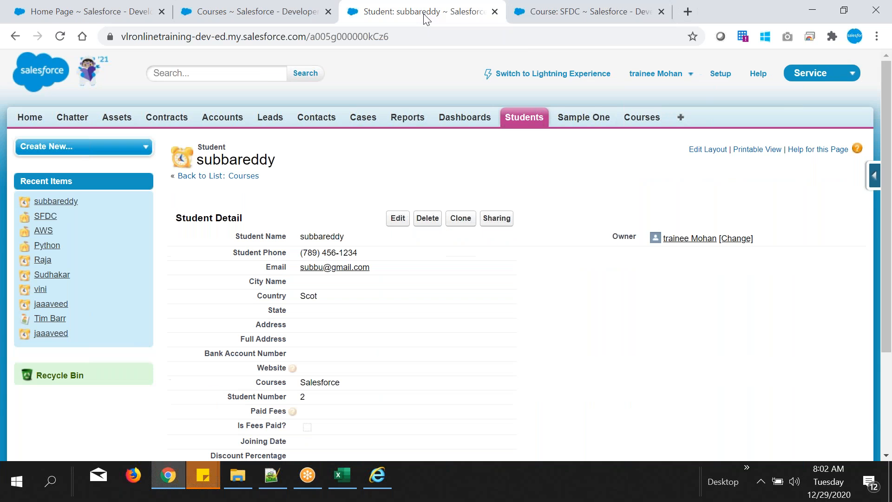
scroll(334, 304, "down", 3)
left_click_drag(288, 242, 349, 249)
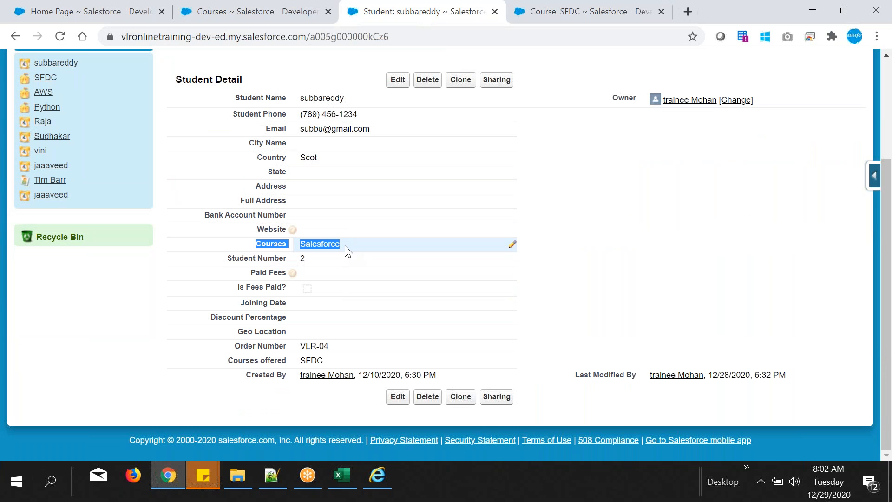
left_click(534, 14)
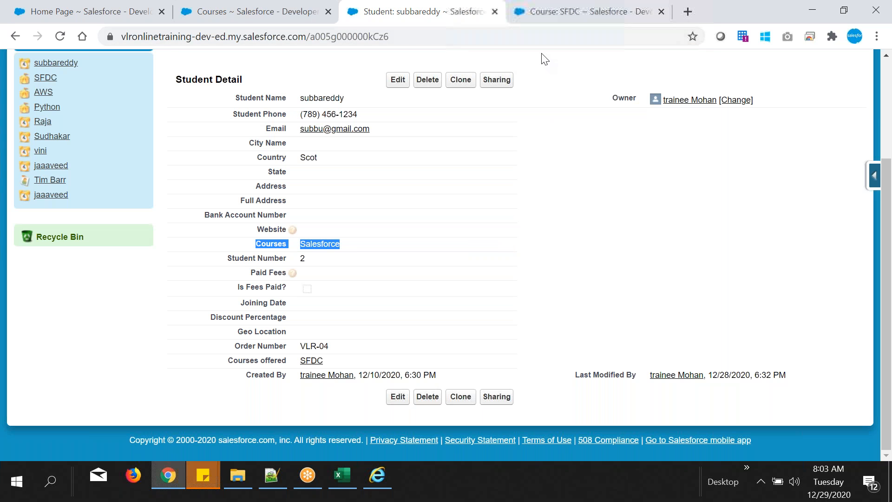
left_click(547, 186)
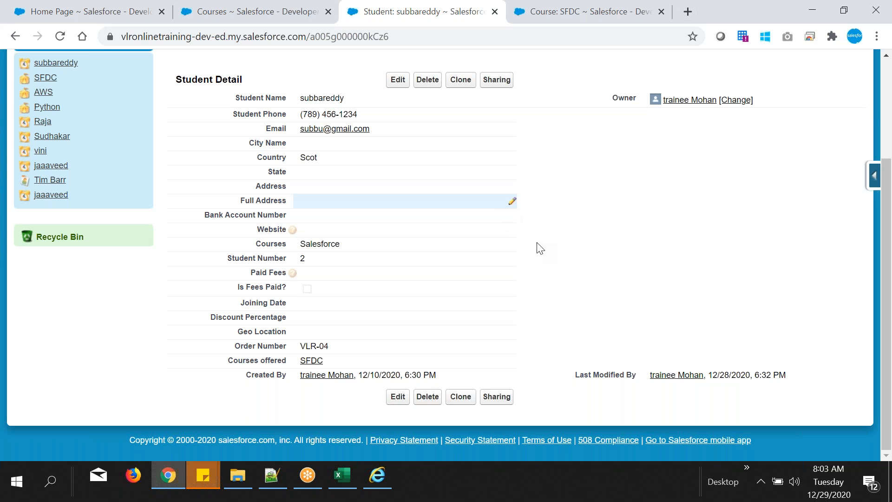
left_click(534, 12)
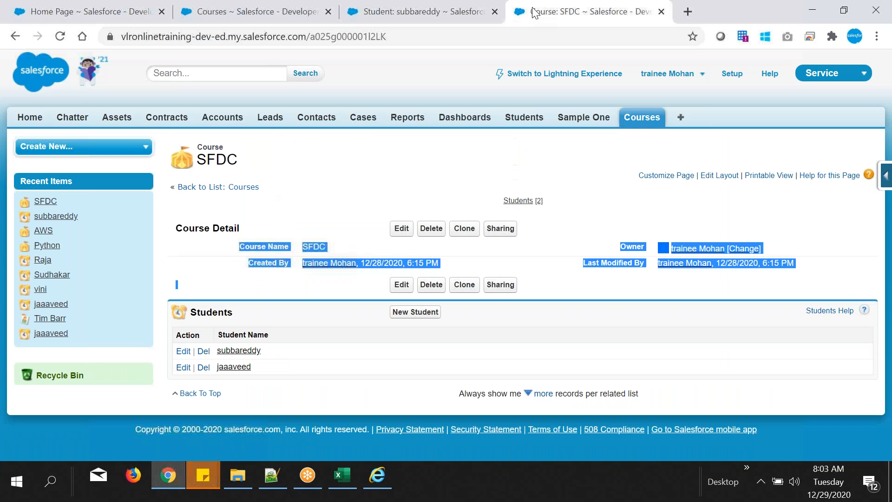
left_click(460, 173)
left_click(443, 16)
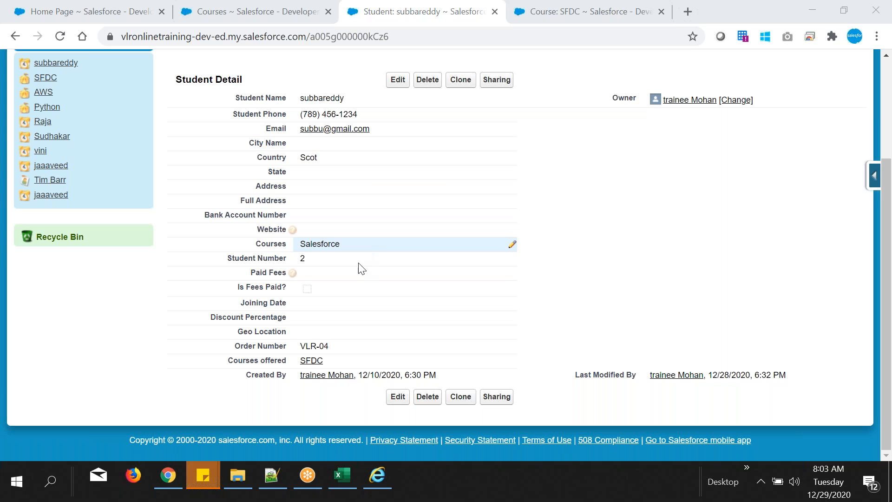
Switch to the Notepad++ relationship notes and highlight the M:M entry in the Relationships list.
left_click(271, 478)
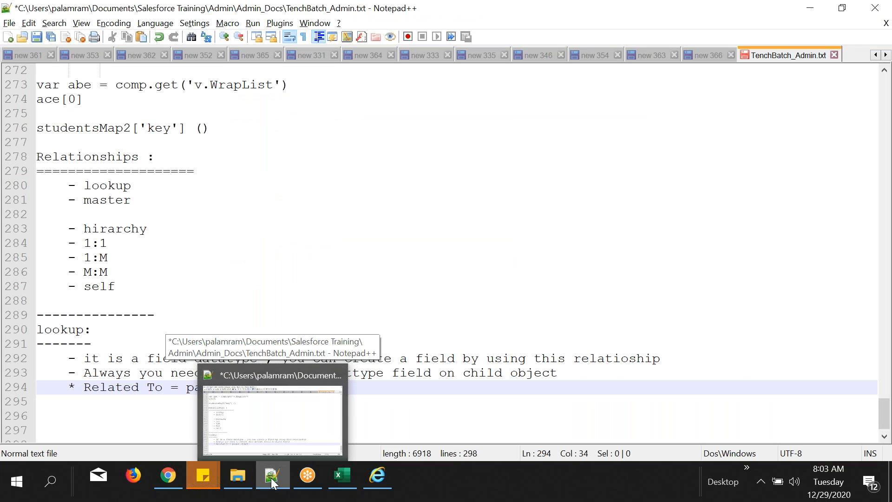
left_click_drag(66, 273, 134, 273)
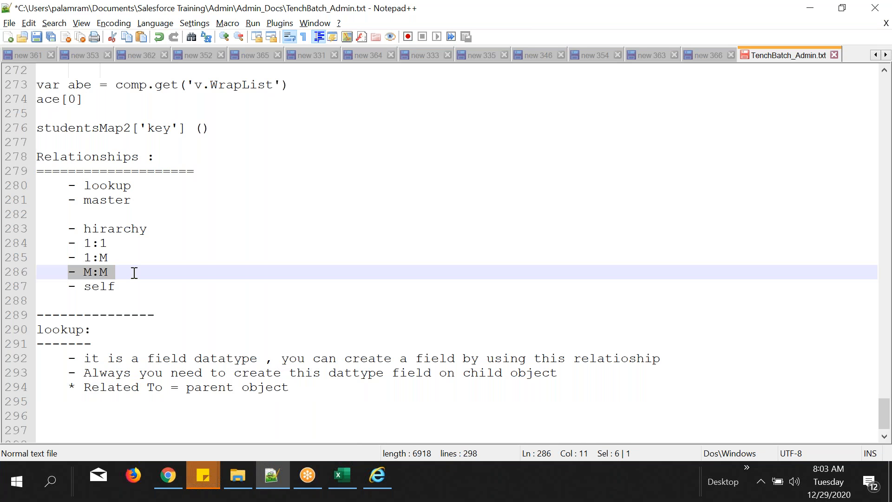
left_click(274, 479)
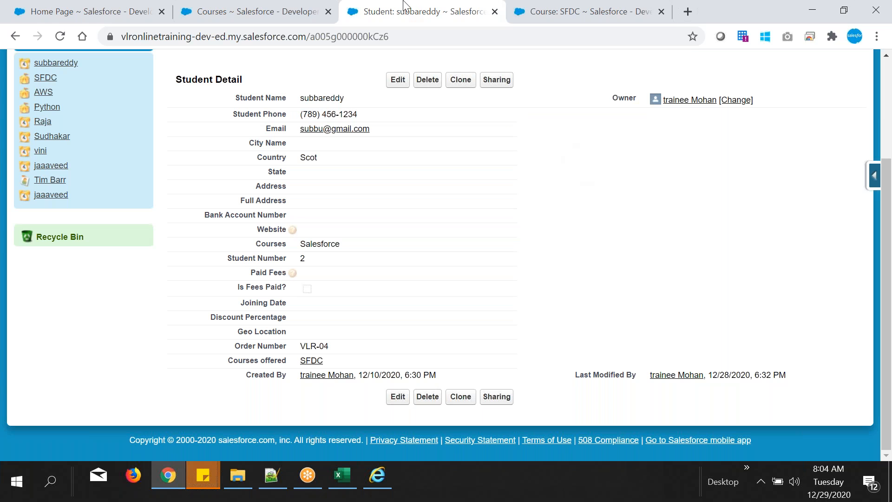
Switch to the Excel sheet and review the Students block beside the Courses column.
left_click(340, 479)
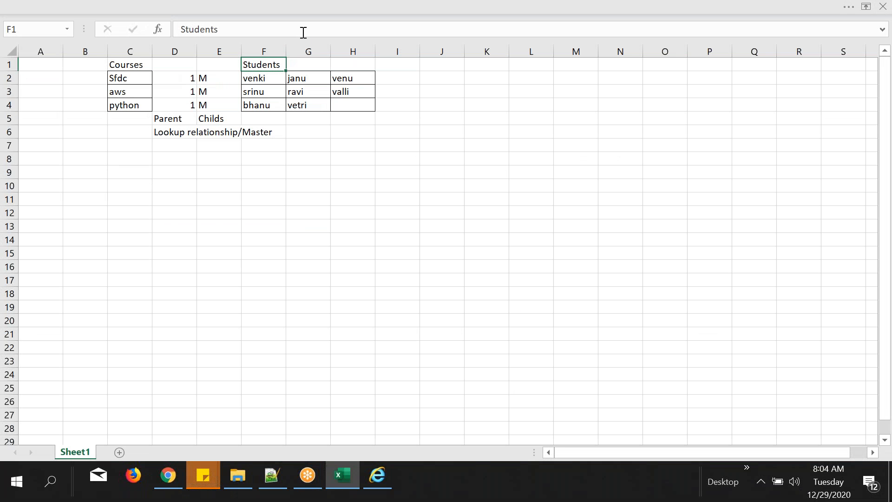
left_click(298, 187)
left_click(255, 68)
left_click_drag(254, 68, 309, 109)
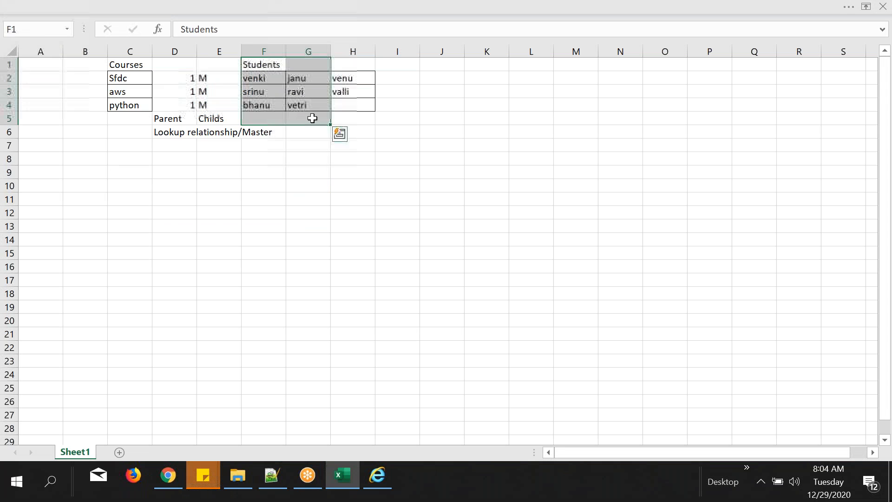
left_click(354, 119)
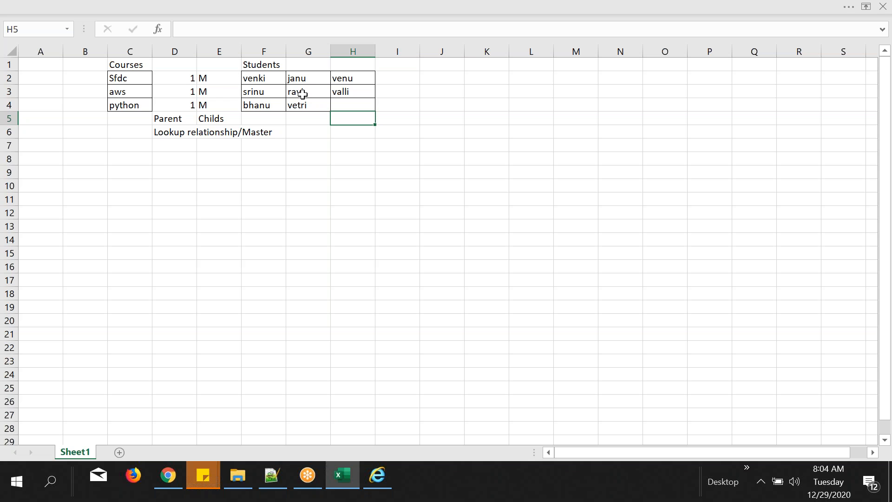
left_click(363, 168)
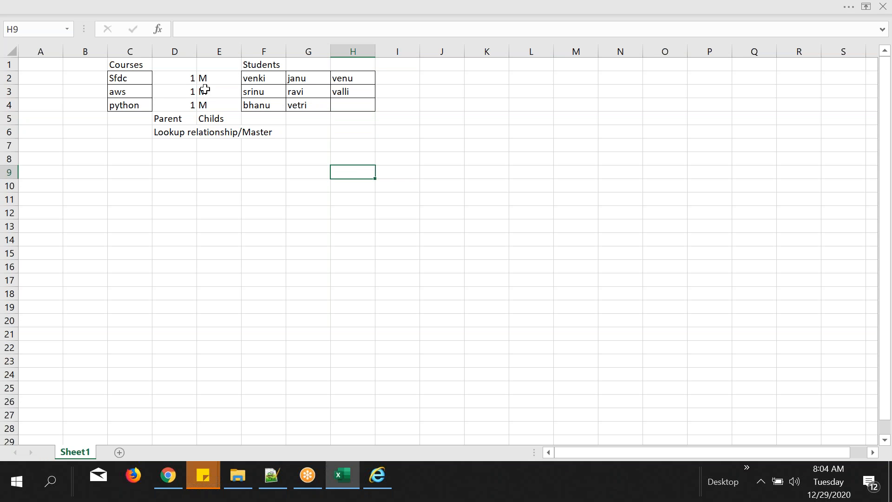
Trace the one-to-many relation from the Sfdc course to its students in row 2.
left_click(145, 79)
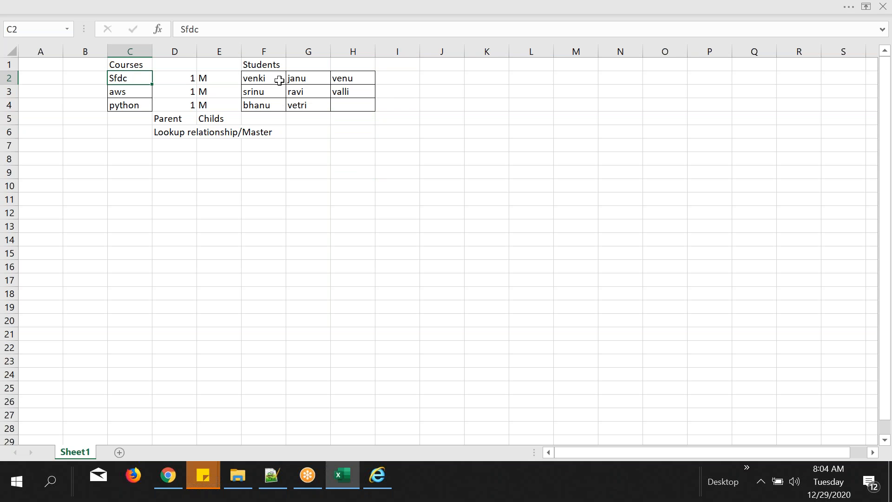
left_click(179, 77)
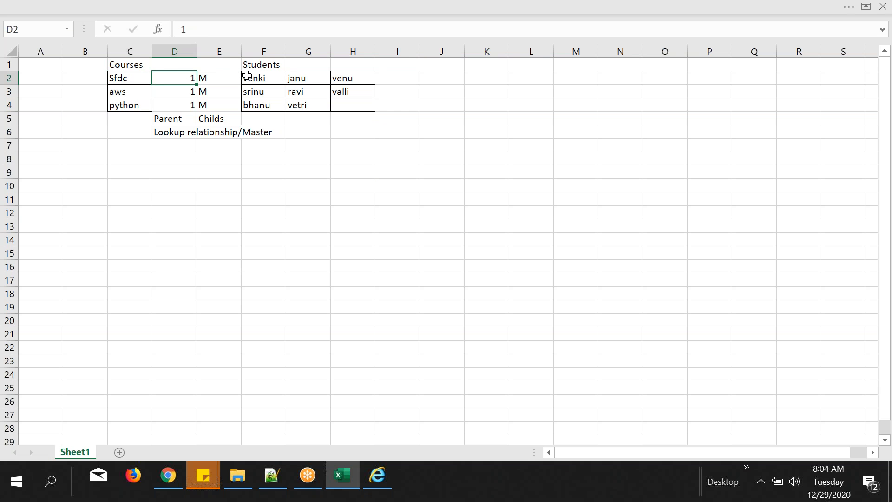
left_click(247, 75)
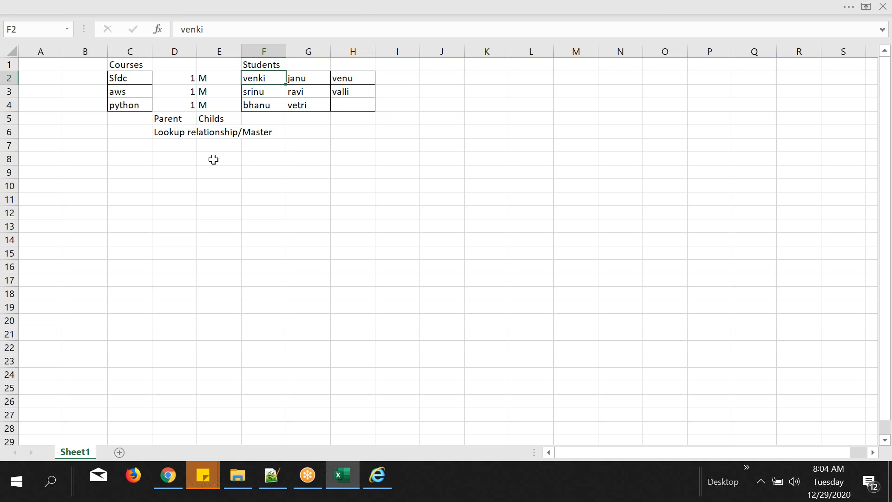
Review the Lookup relationship/Master label beneath the Parent and Childs headings.
left_click(170, 131)
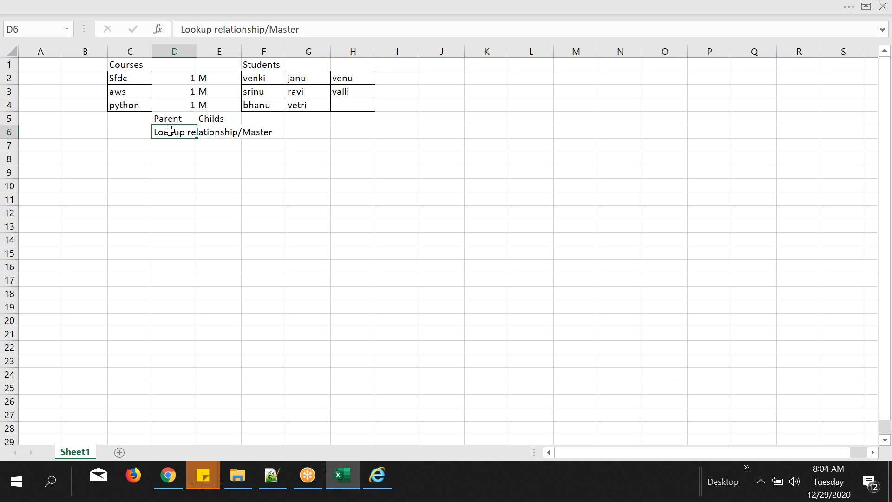
left_click(247, 133)
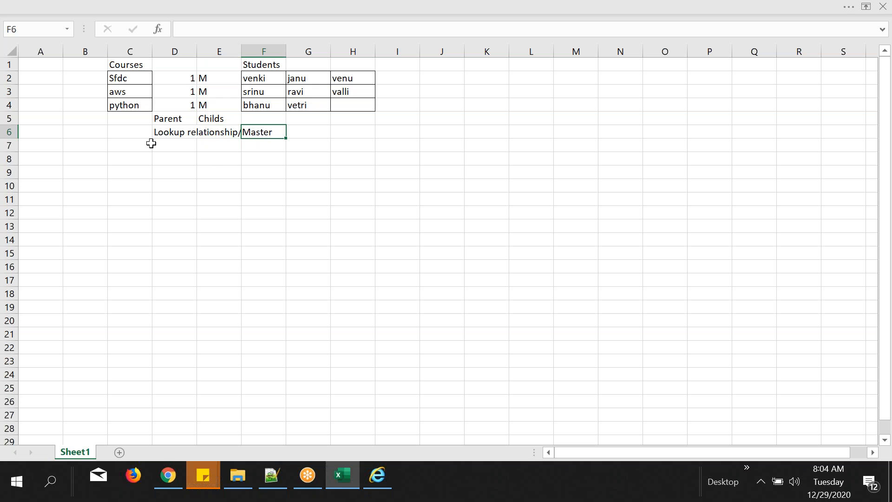
left_click(177, 133)
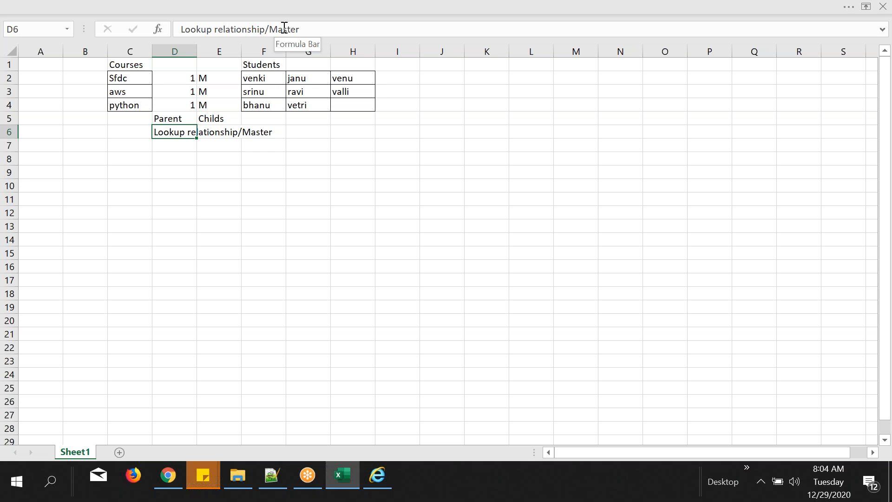
left_click(278, 171)
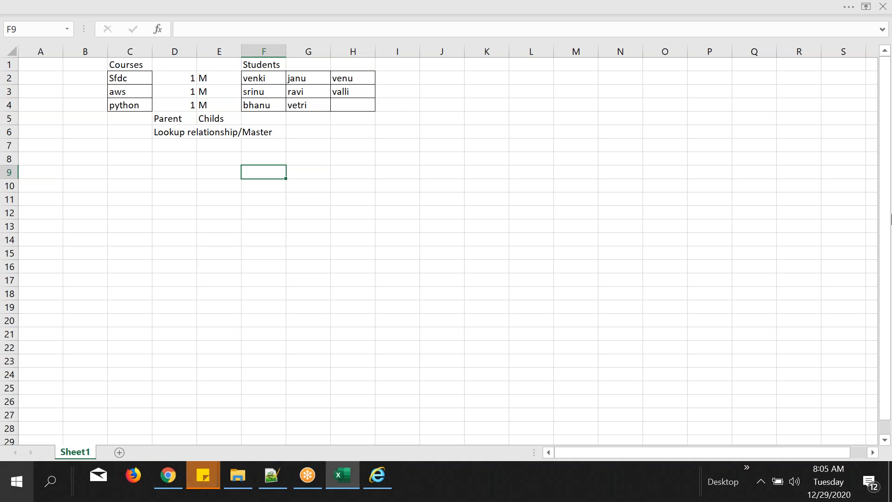
left_click(227, 134)
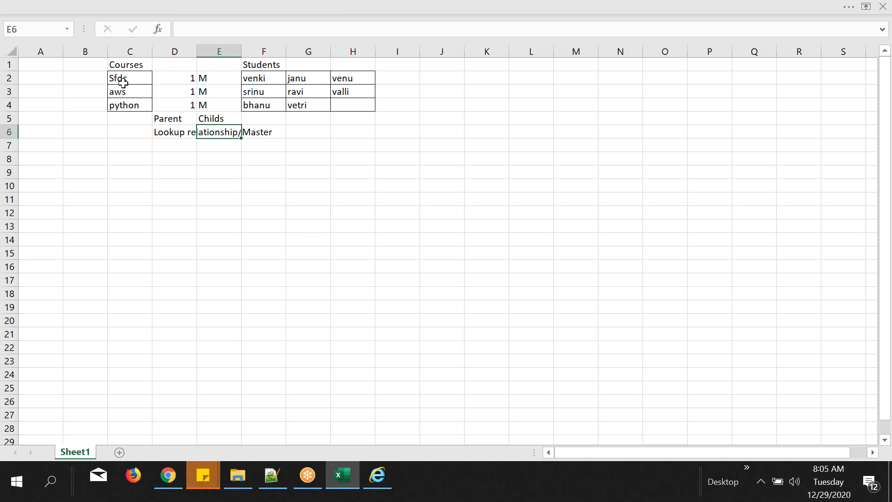
Switch back to the student record in Chrome and review its fields from Student Name through Courses offered.
left_click(168, 475)
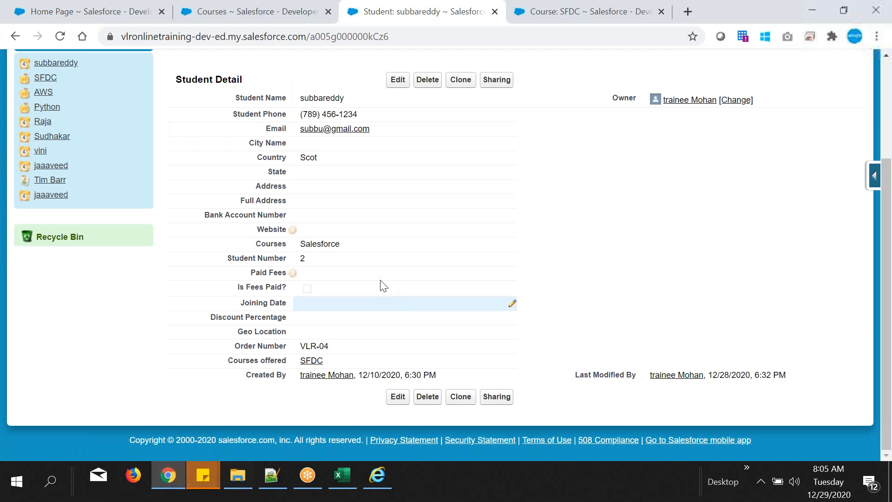
scroll(371, 263, "up", 1)
scroll(372, 258, "up", 3)
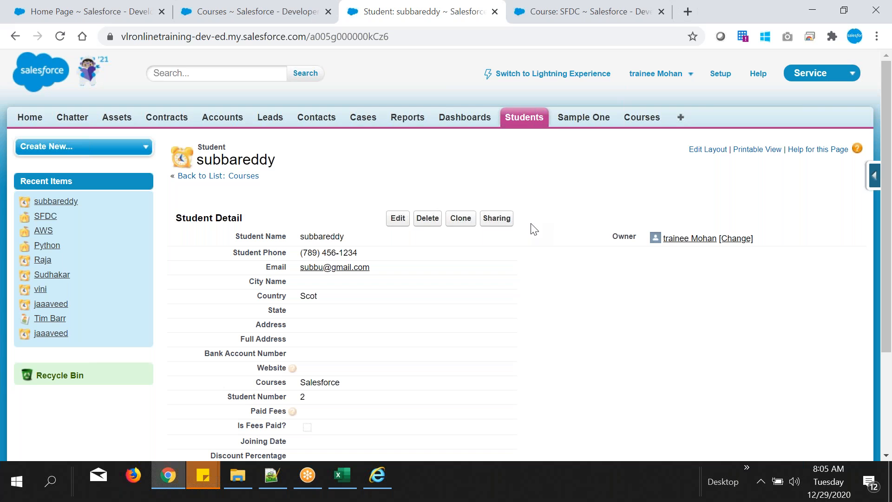
scroll(533, 240, "down", 3)
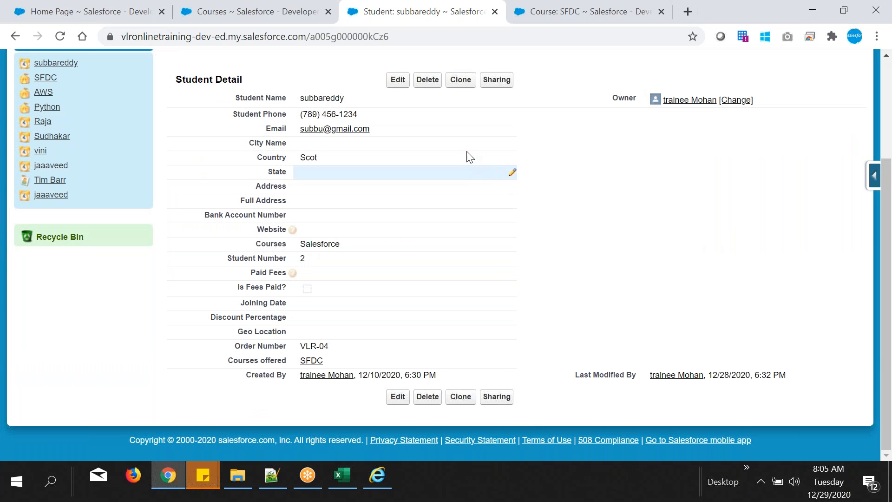
scroll(585, 209, "up", 2)
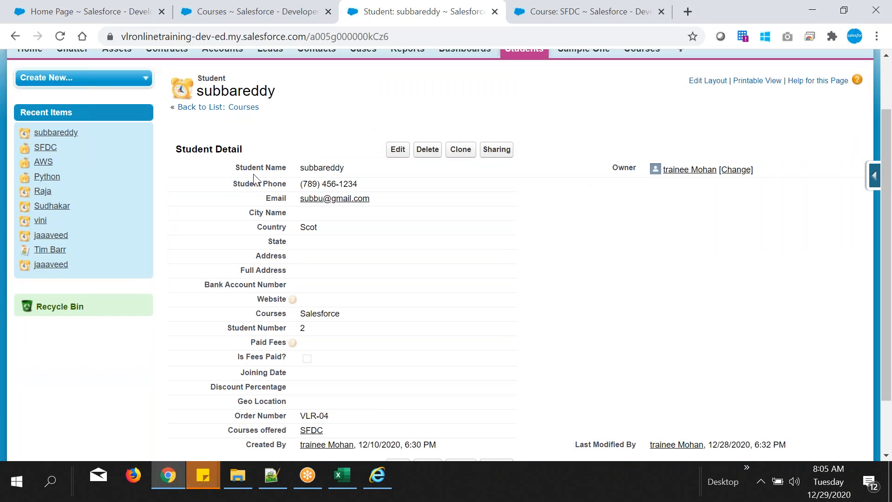
left_click_drag(254, 174, 368, 319)
left_click(616, 278)
scroll(560, 197, "down", 2)
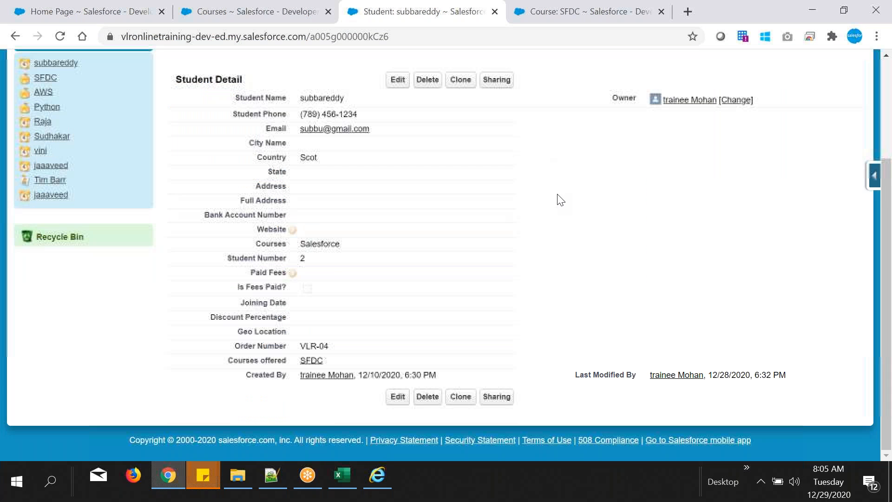